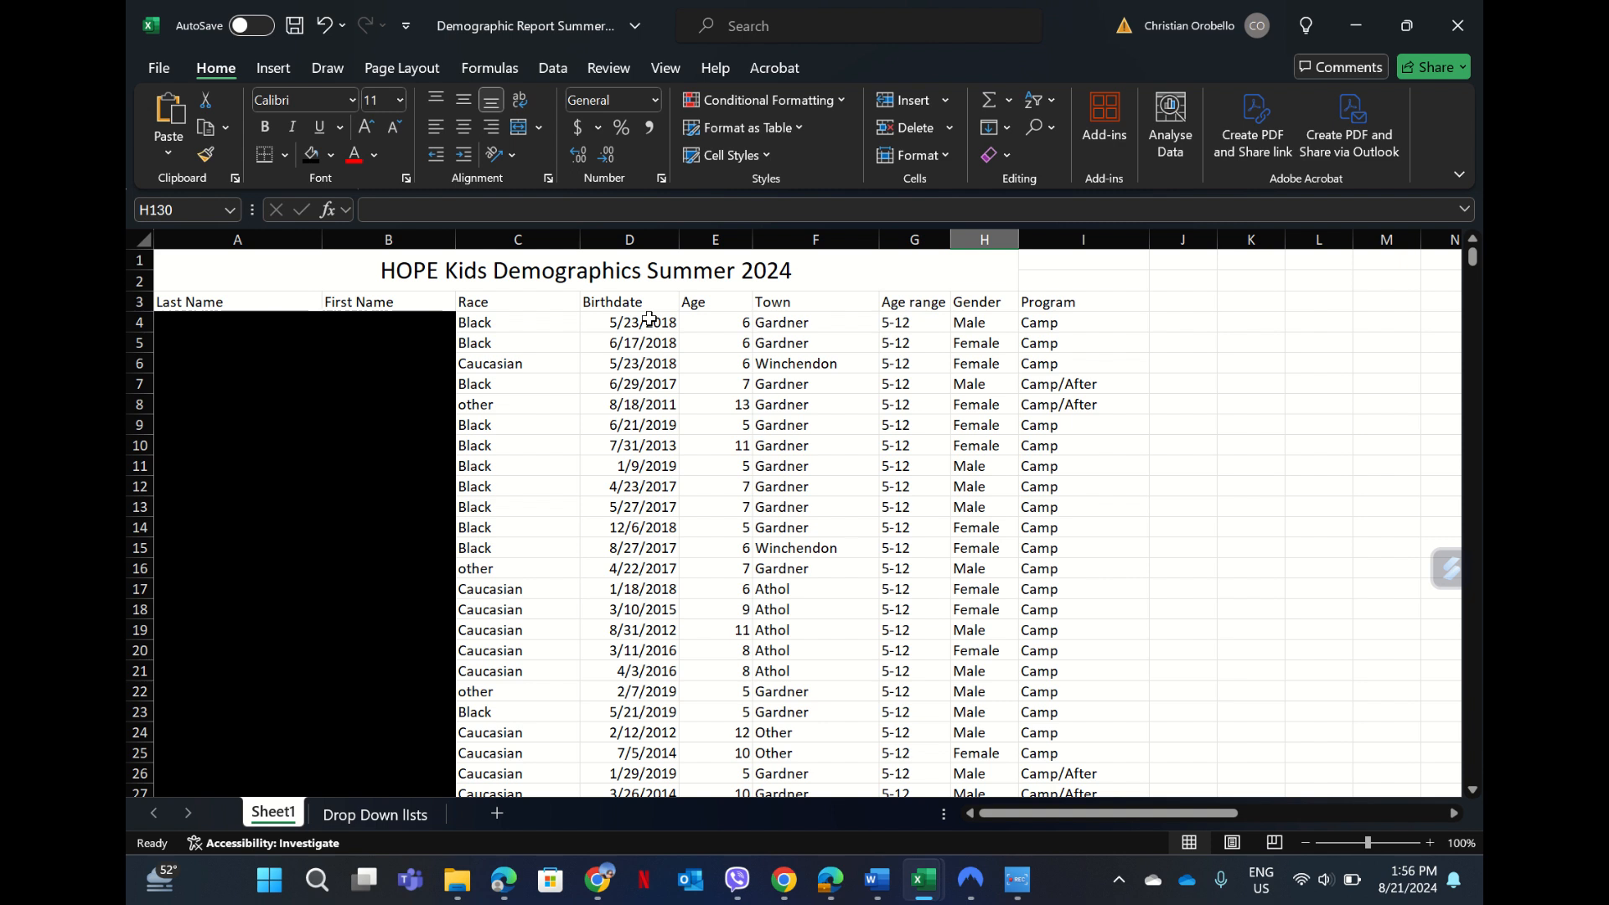
- Examine the first student's birthdate, the age formula in E4 and the age range entry in G4
{"action": "left_click", "coordinate": [649, 319]}
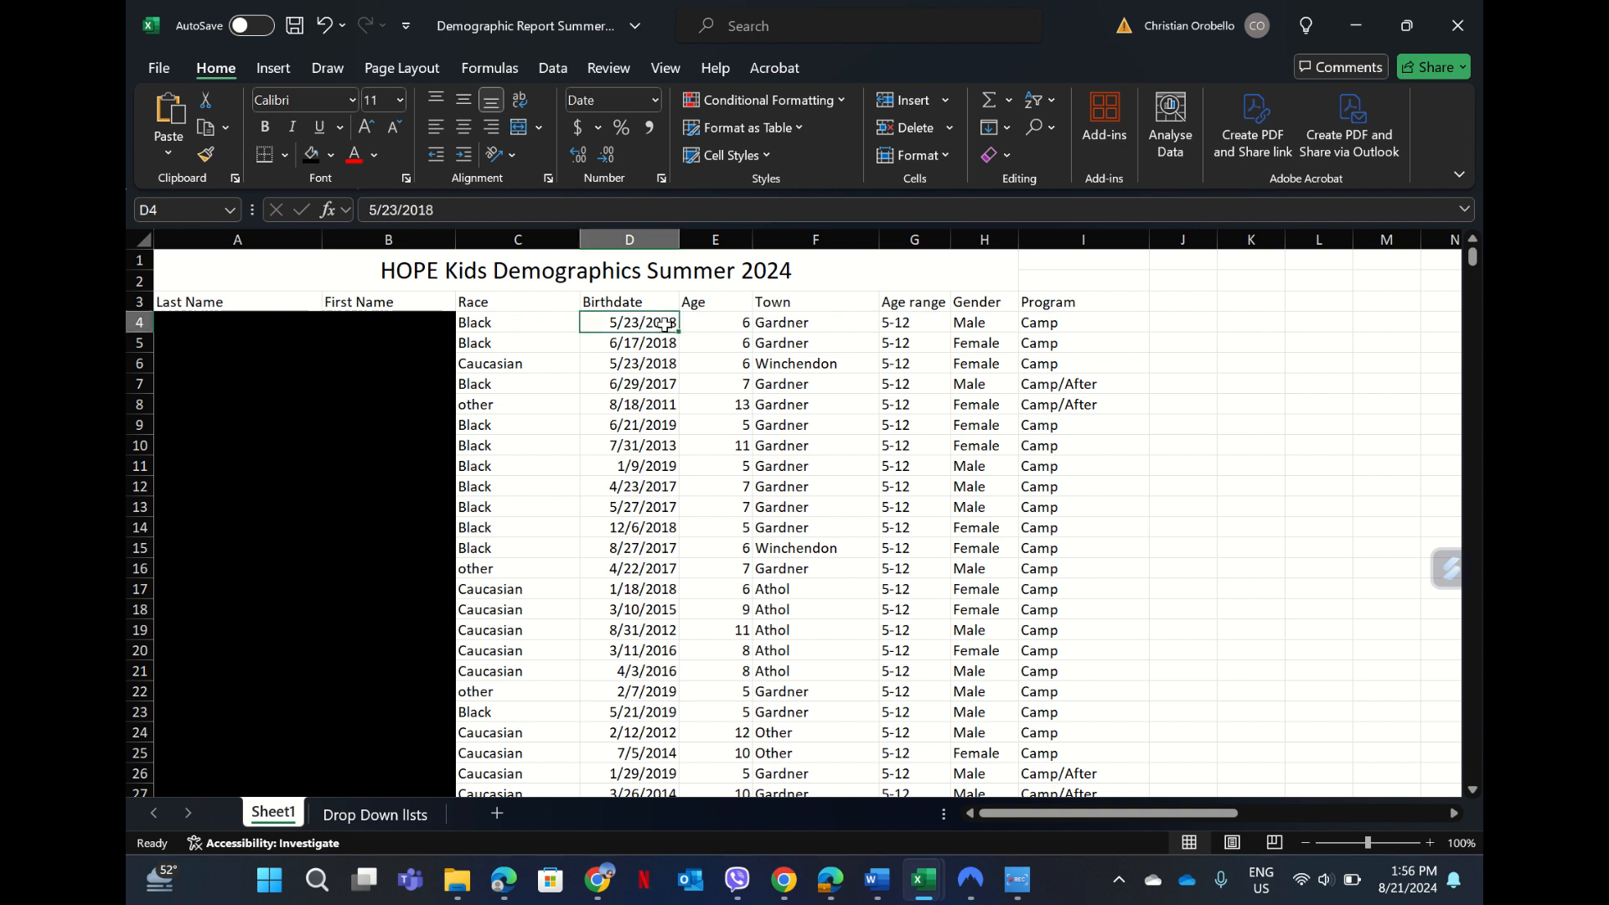
{"action": "left_click", "coordinate": [710, 325]}
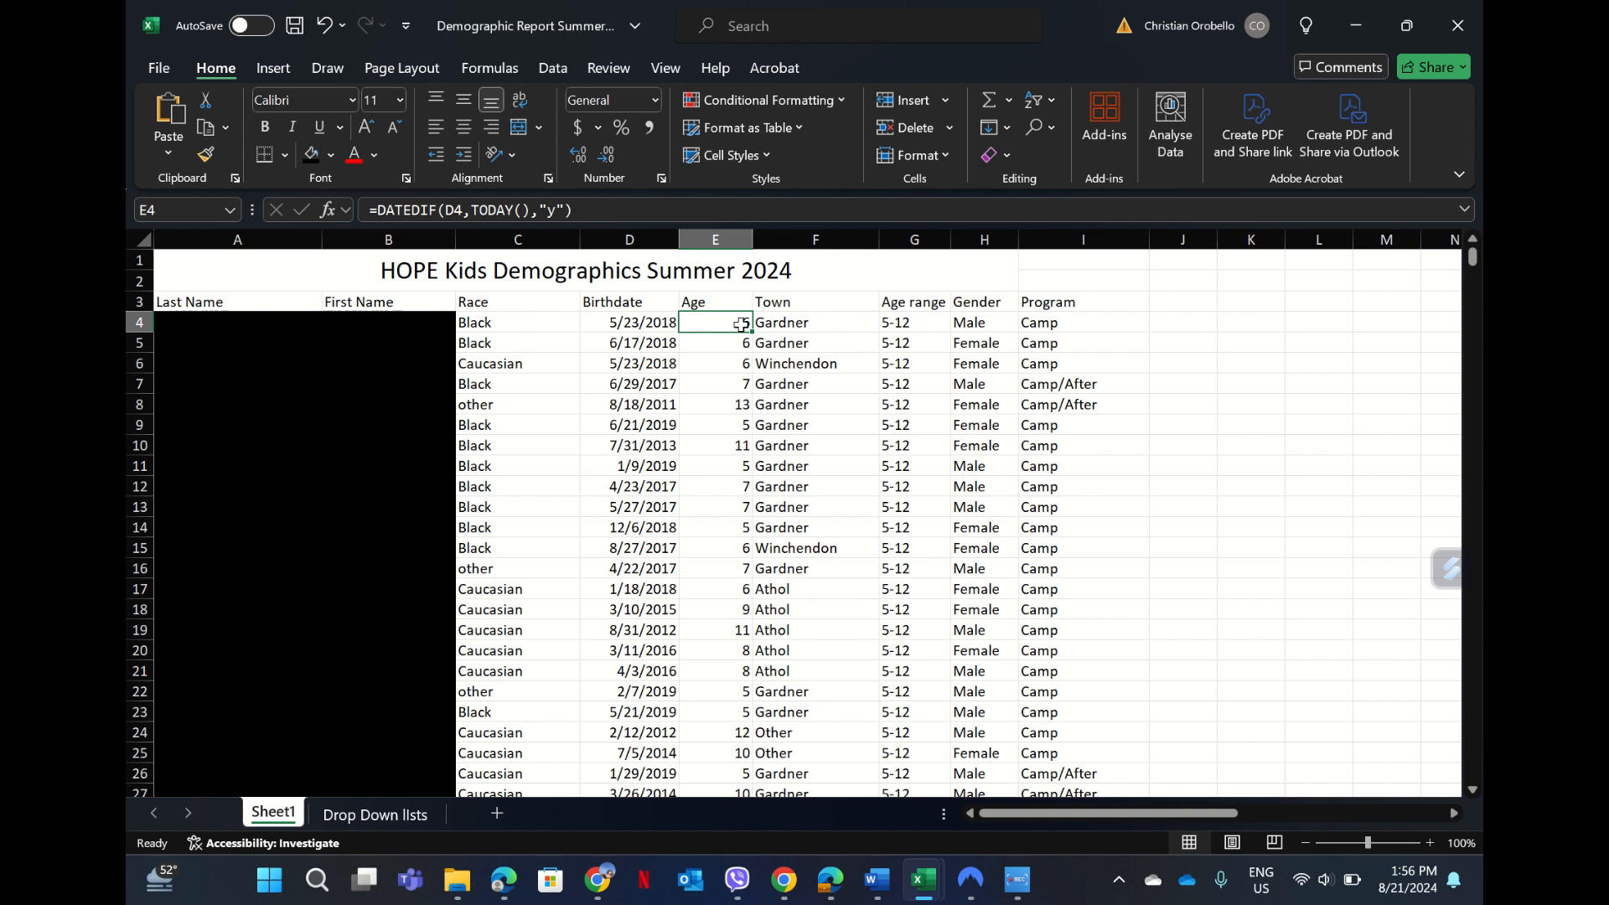
{"action": "left_click", "coordinate": [1188, 388]}
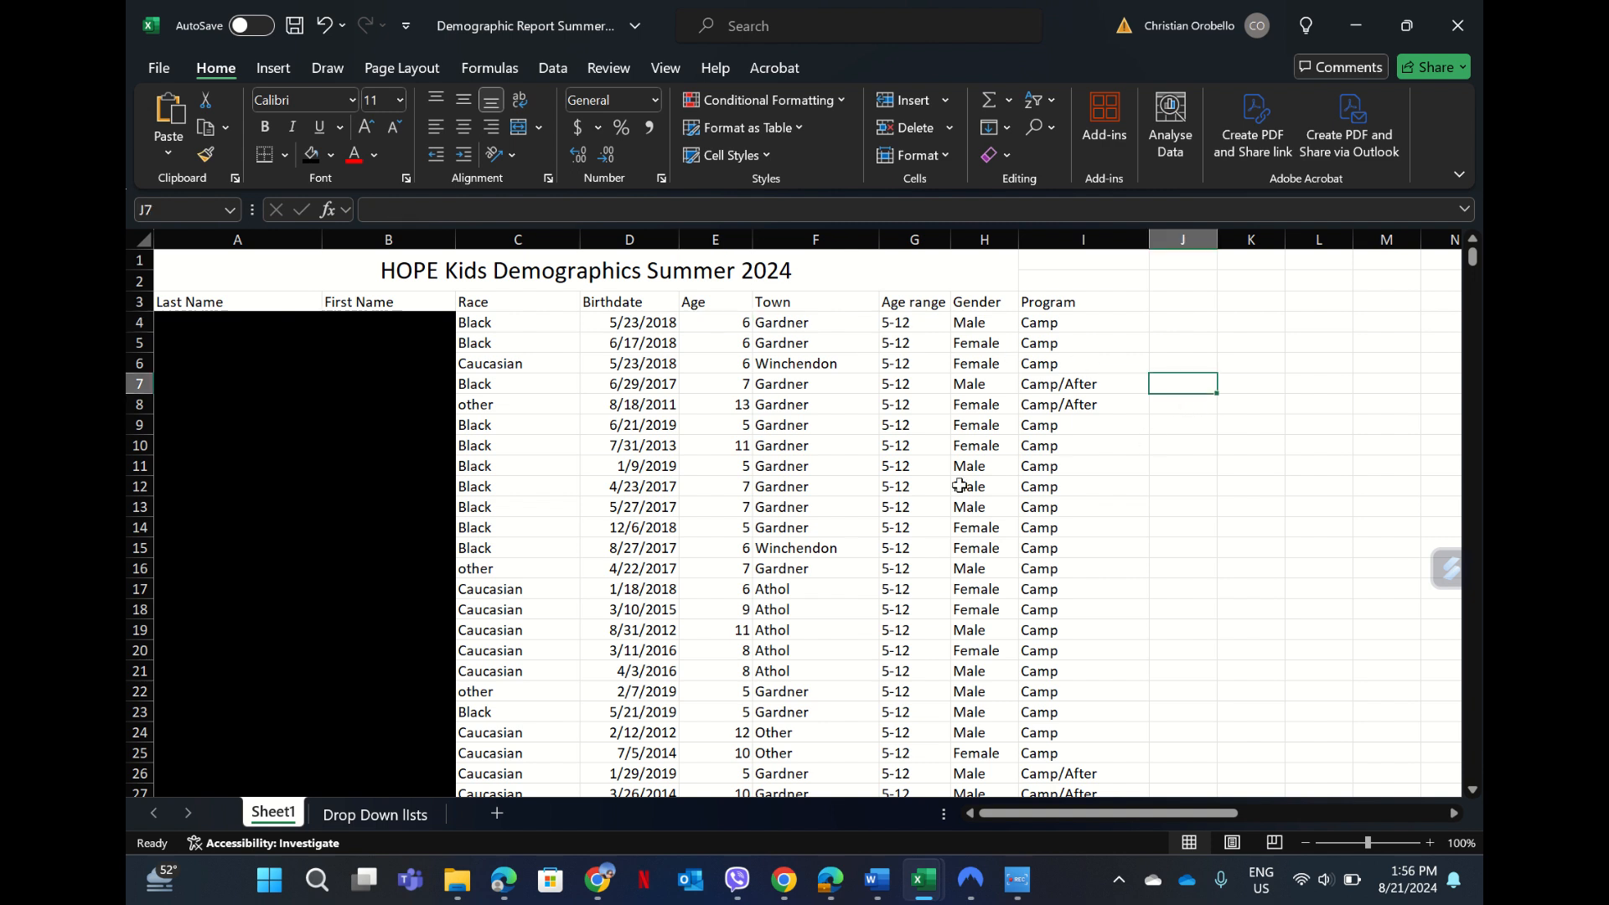
{"action": "left_click", "coordinate": [900, 325]}
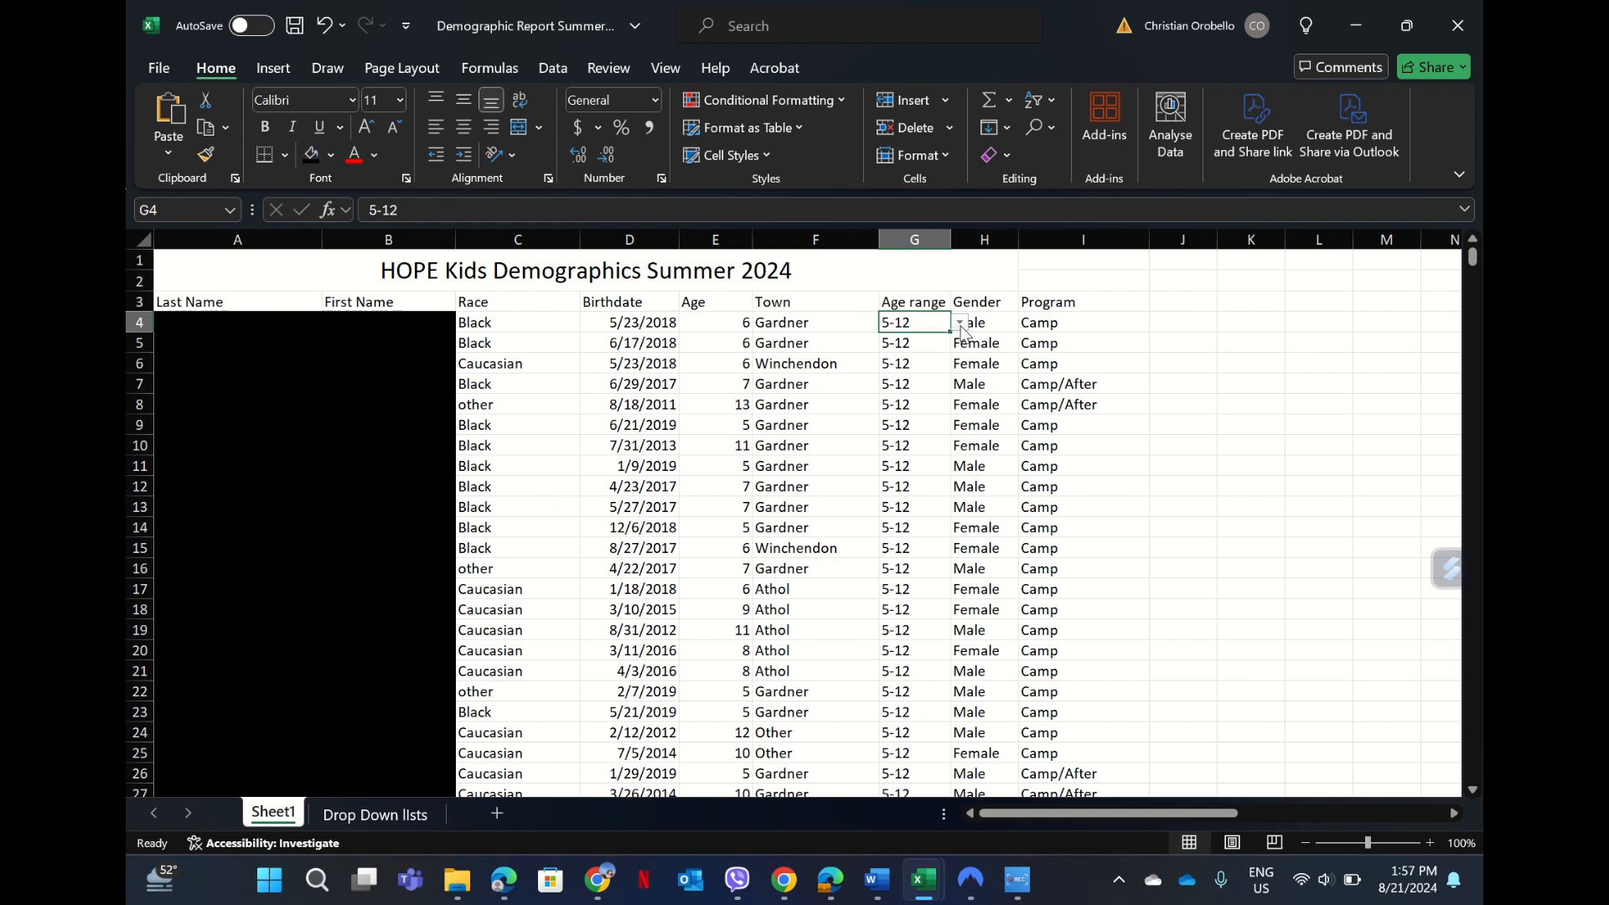
{"action": "left_click", "coordinate": [1172, 408]}
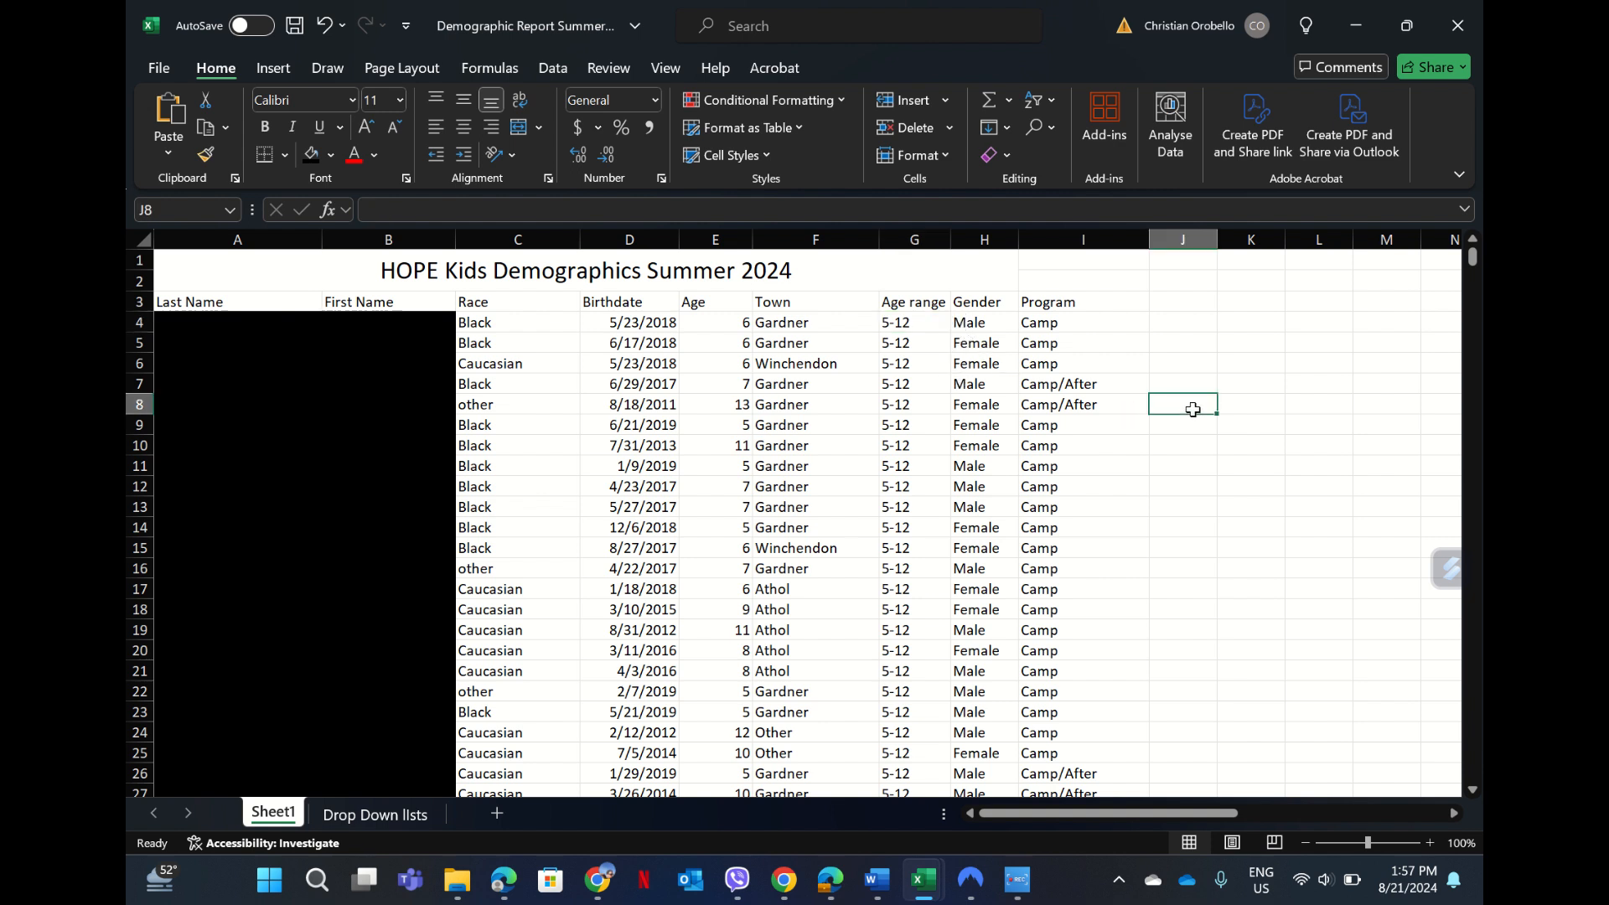
- Review the drop-down options available for Gender in H4 and Race in C4 without changing the entries
{"action": "left_click", "coordinate": [965, 323]}
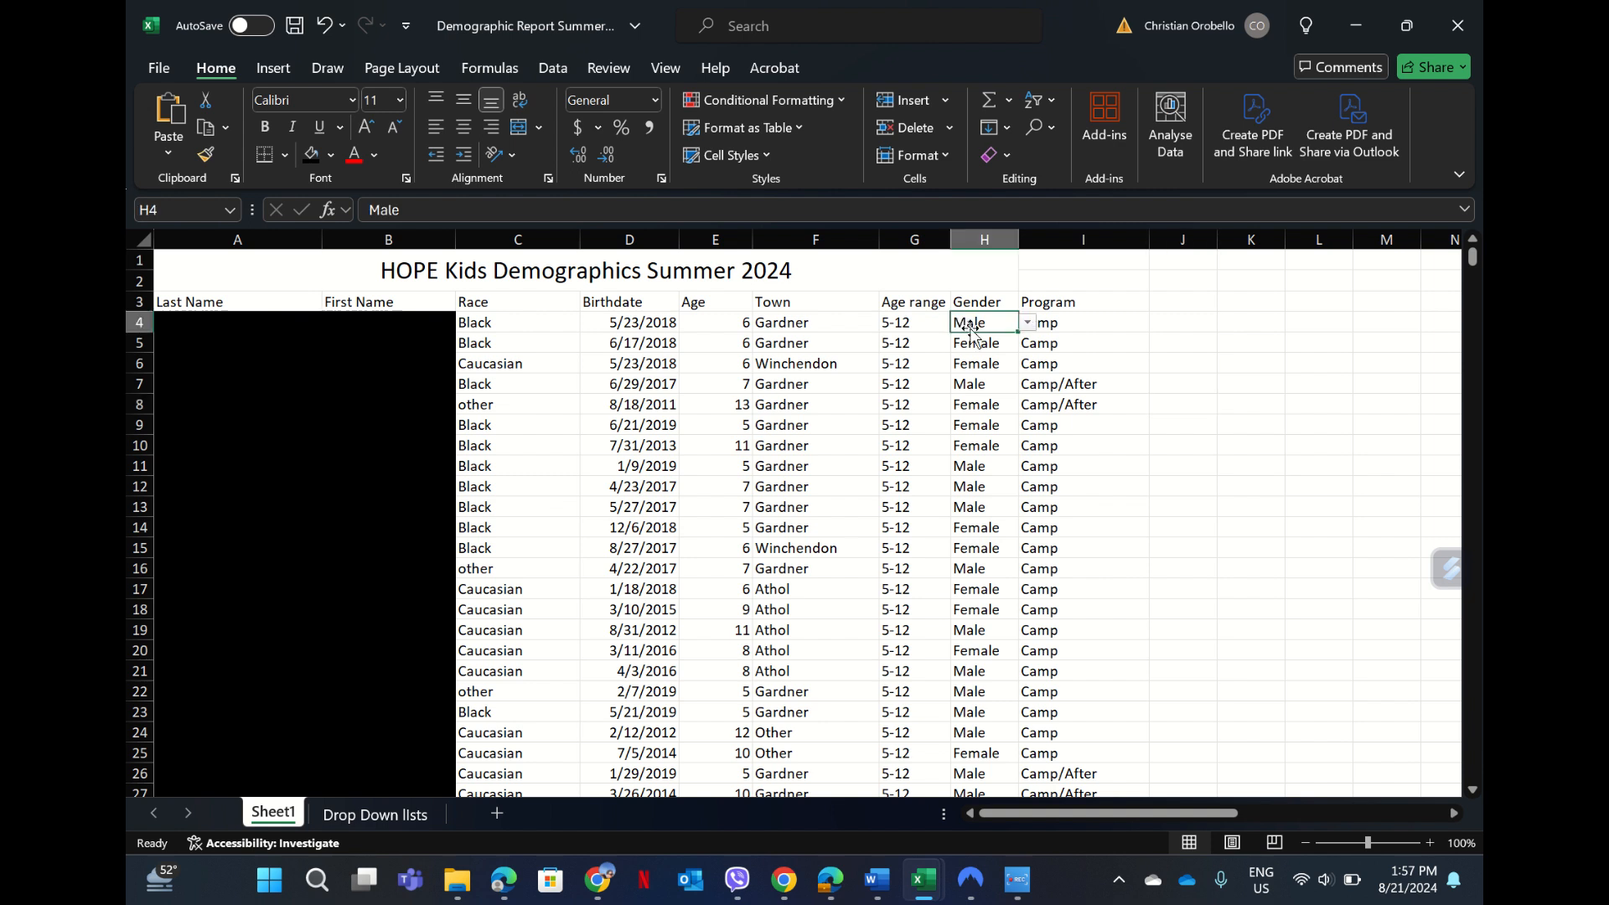
{"action": "left_click", "coordinate": [1028, 324]}
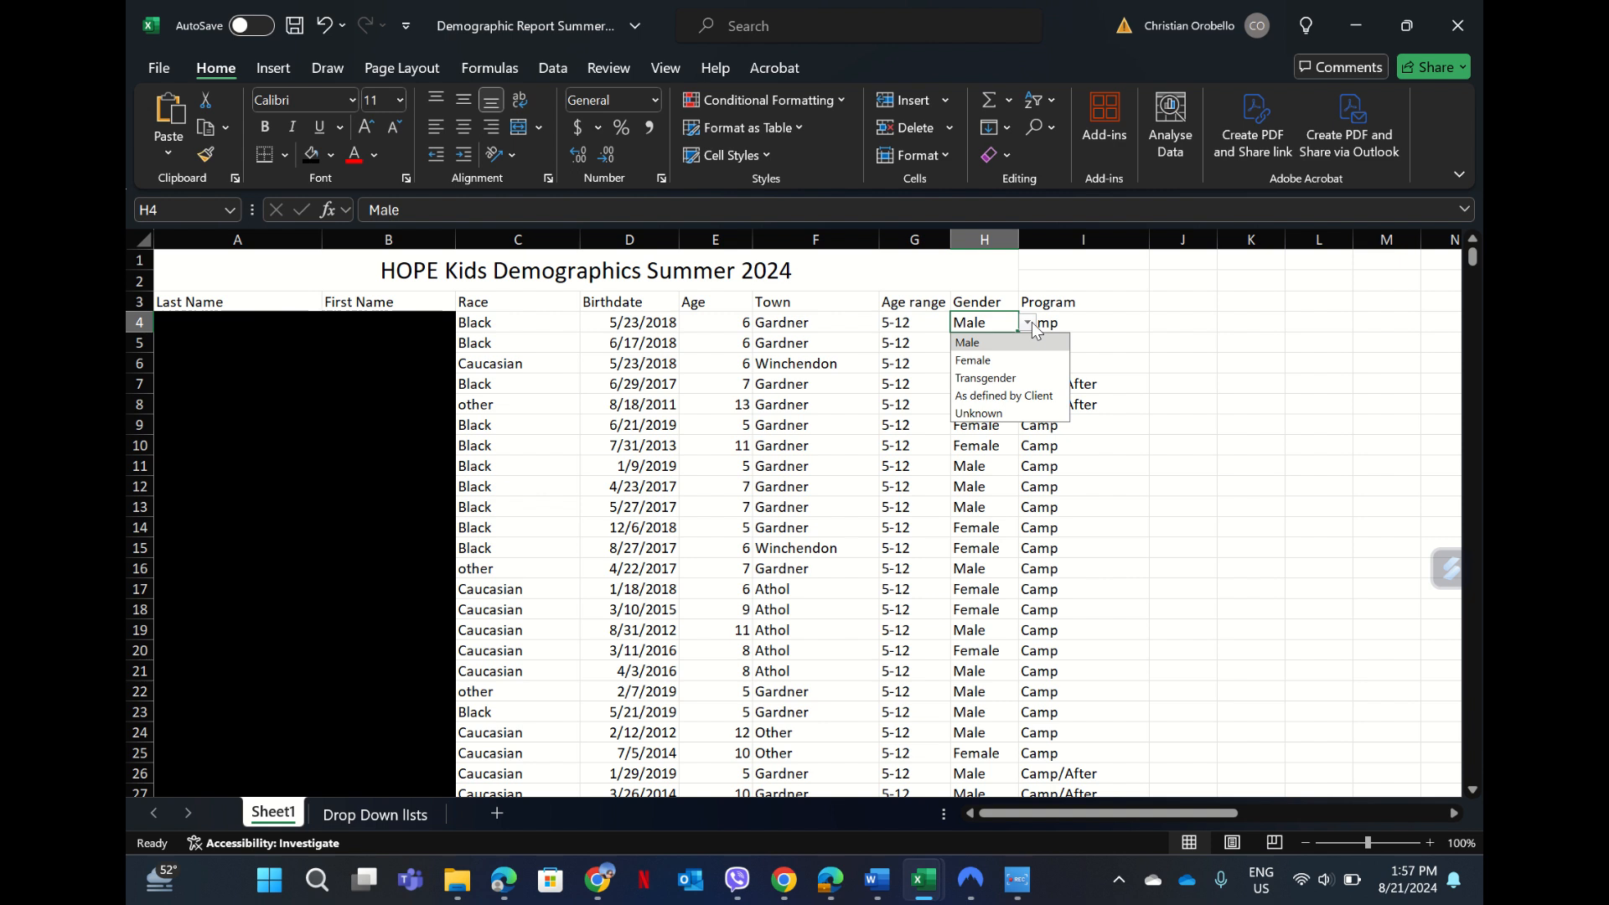
{"action": "left_click", "coordinate": [1032, 325]}
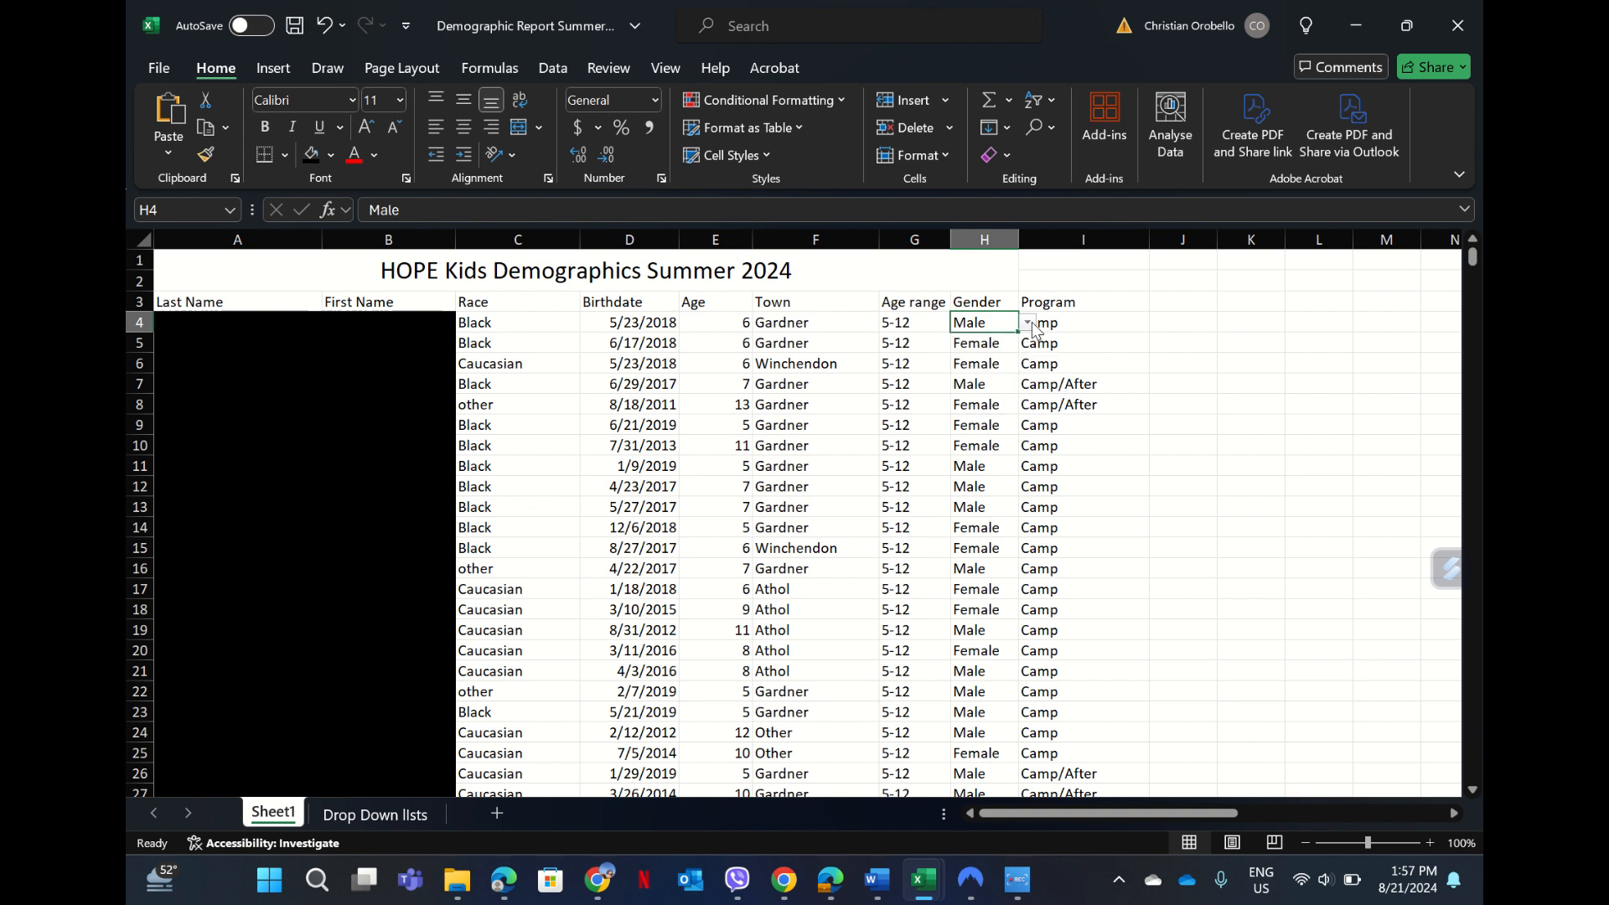
{"action": "left_click", "coordinate": [934, 321]}
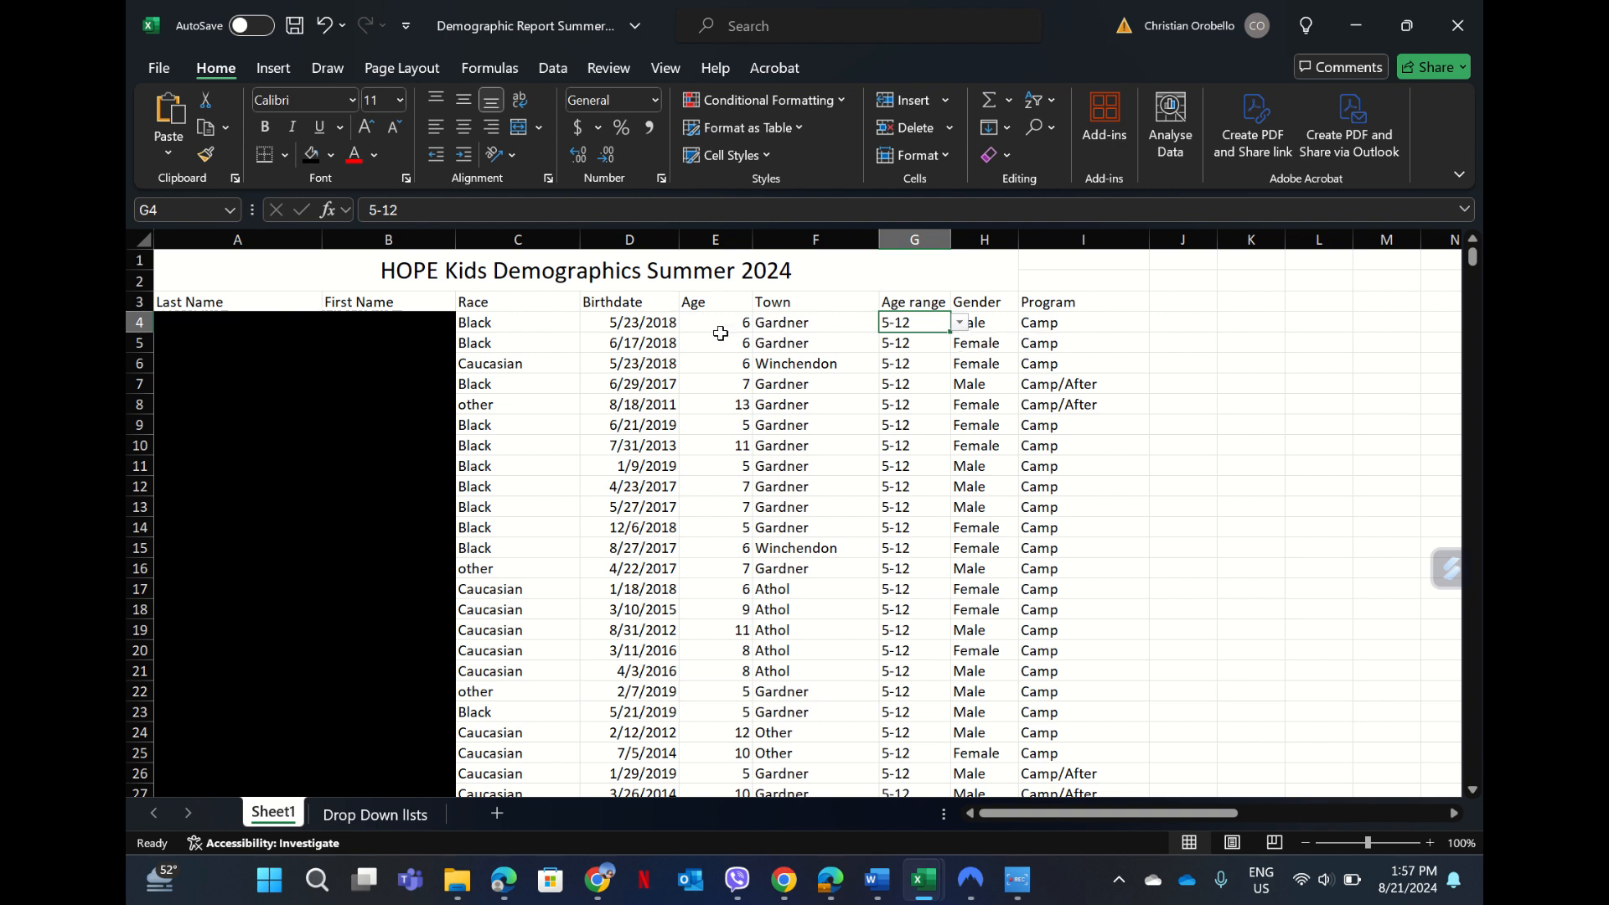
{"action": "left_click", "coordinate": [547, 324]}
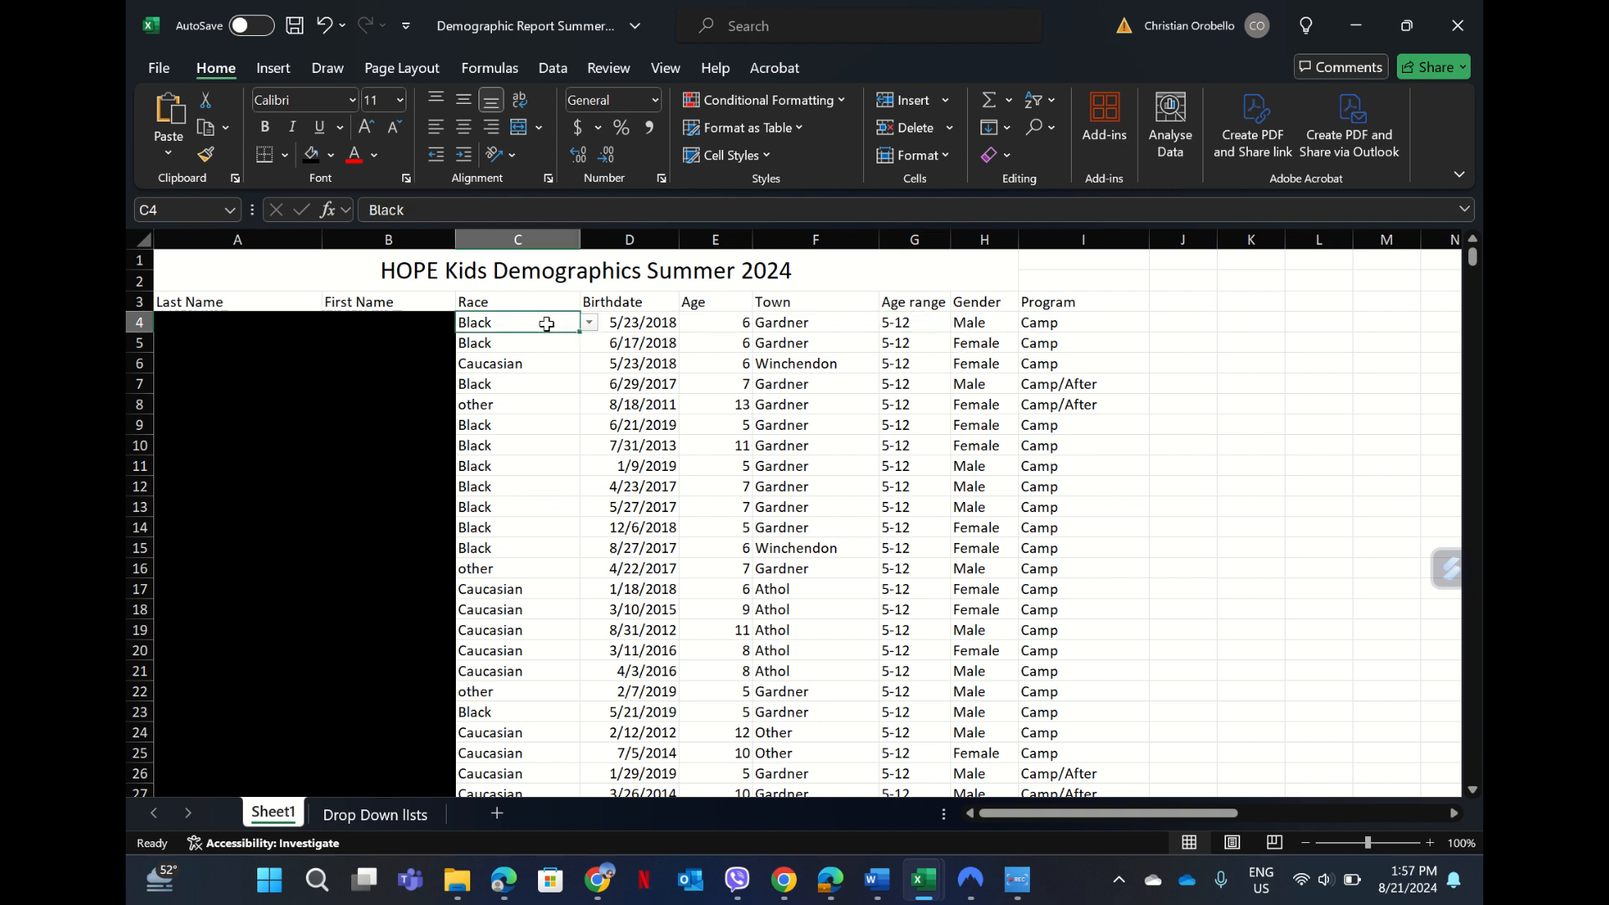
{"action": "left_click", "coordinate": [589, 327]}
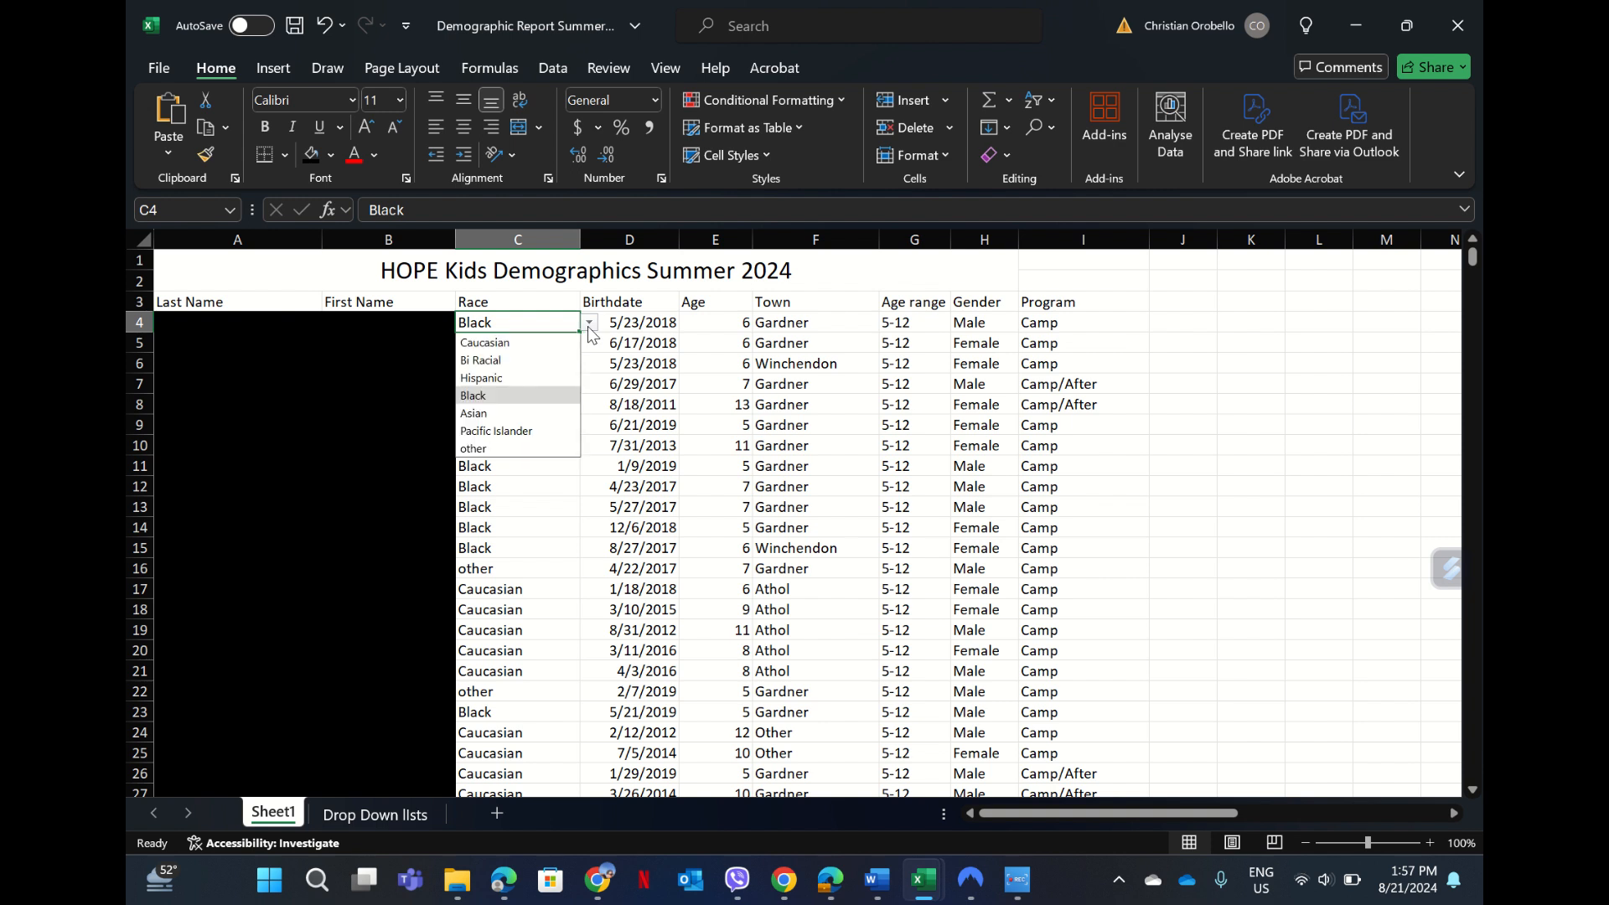
{"action": "left_click", "coordinate": [589, 329]}
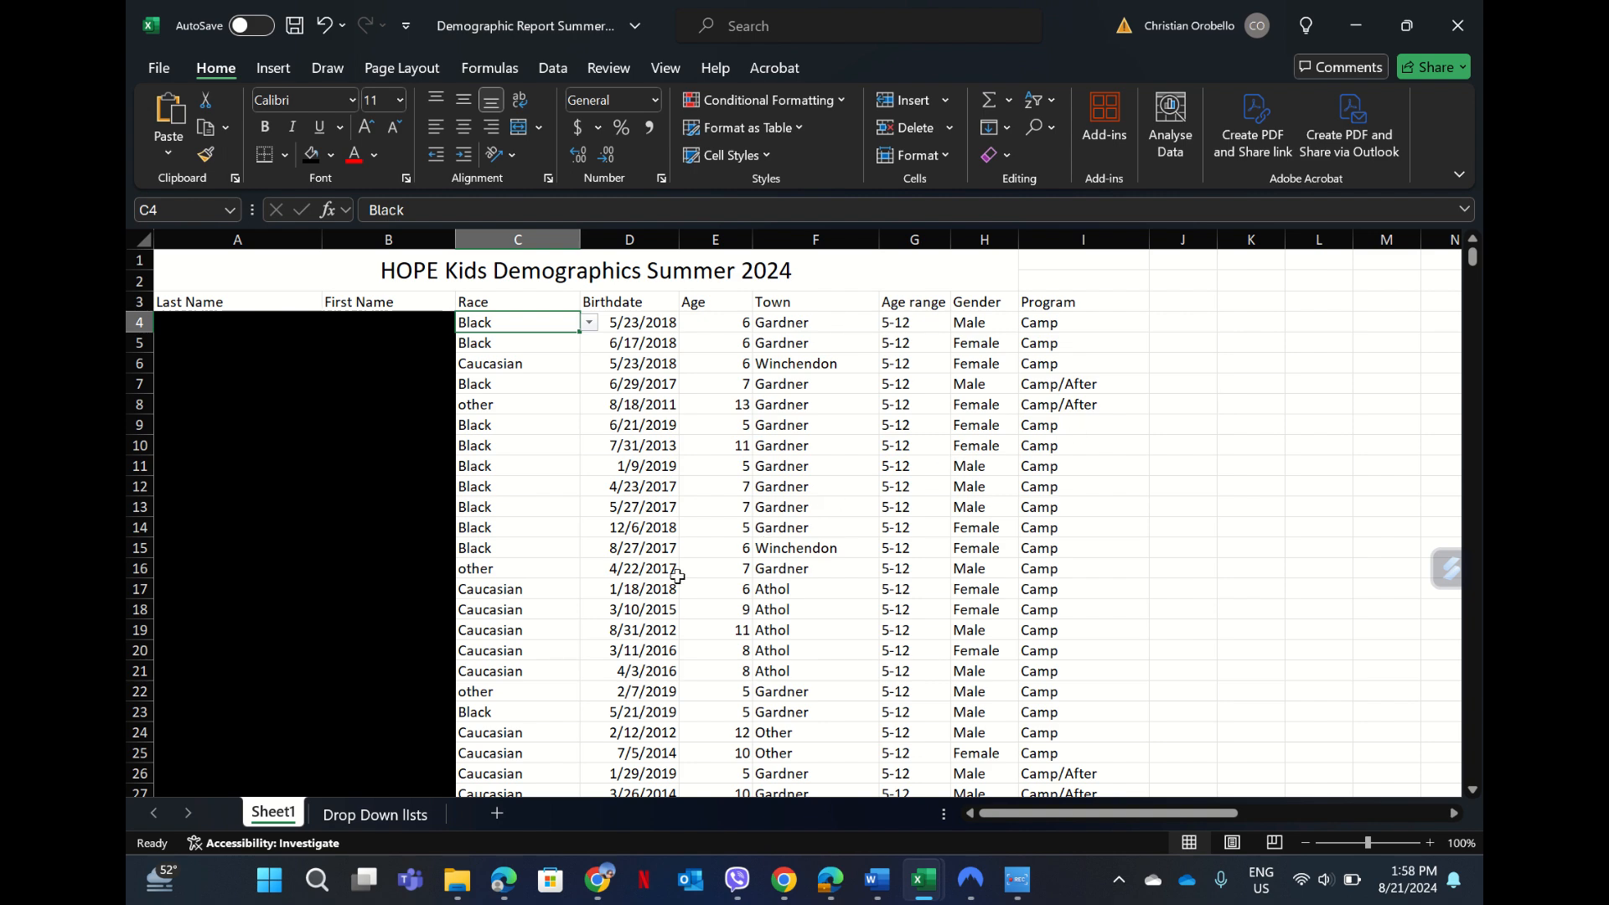
- Examine the source lists on the Drop Down lists sheet and return to Sheet1
{"action": "left_click", "coordinate": [420, 816]}
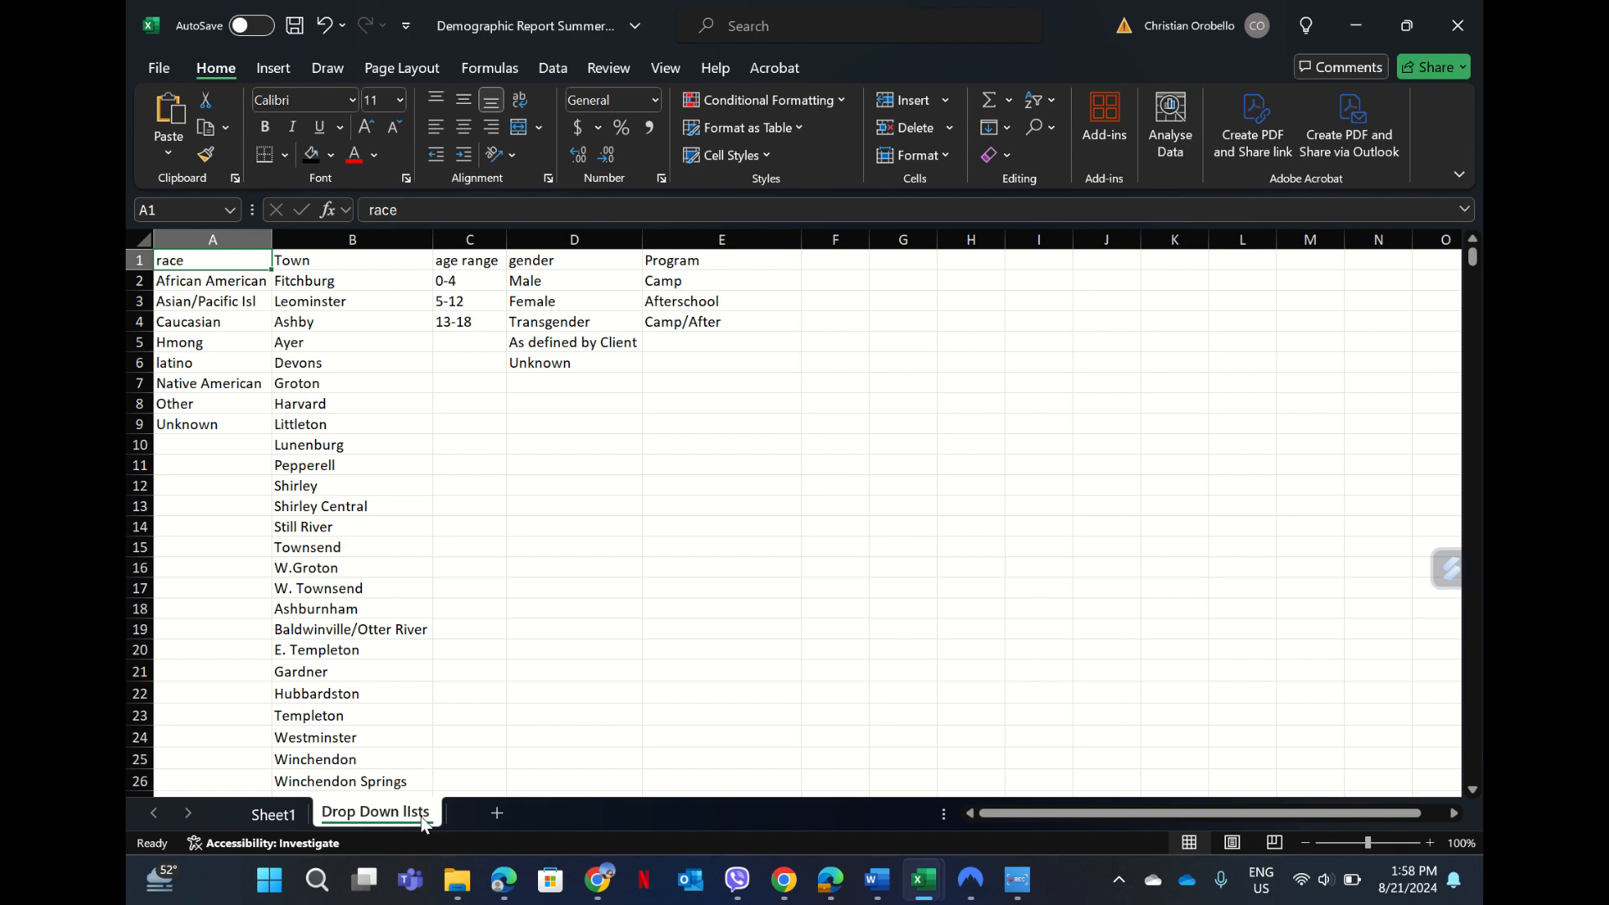
{"action": "left_click", "coordinate": [273, 813]}
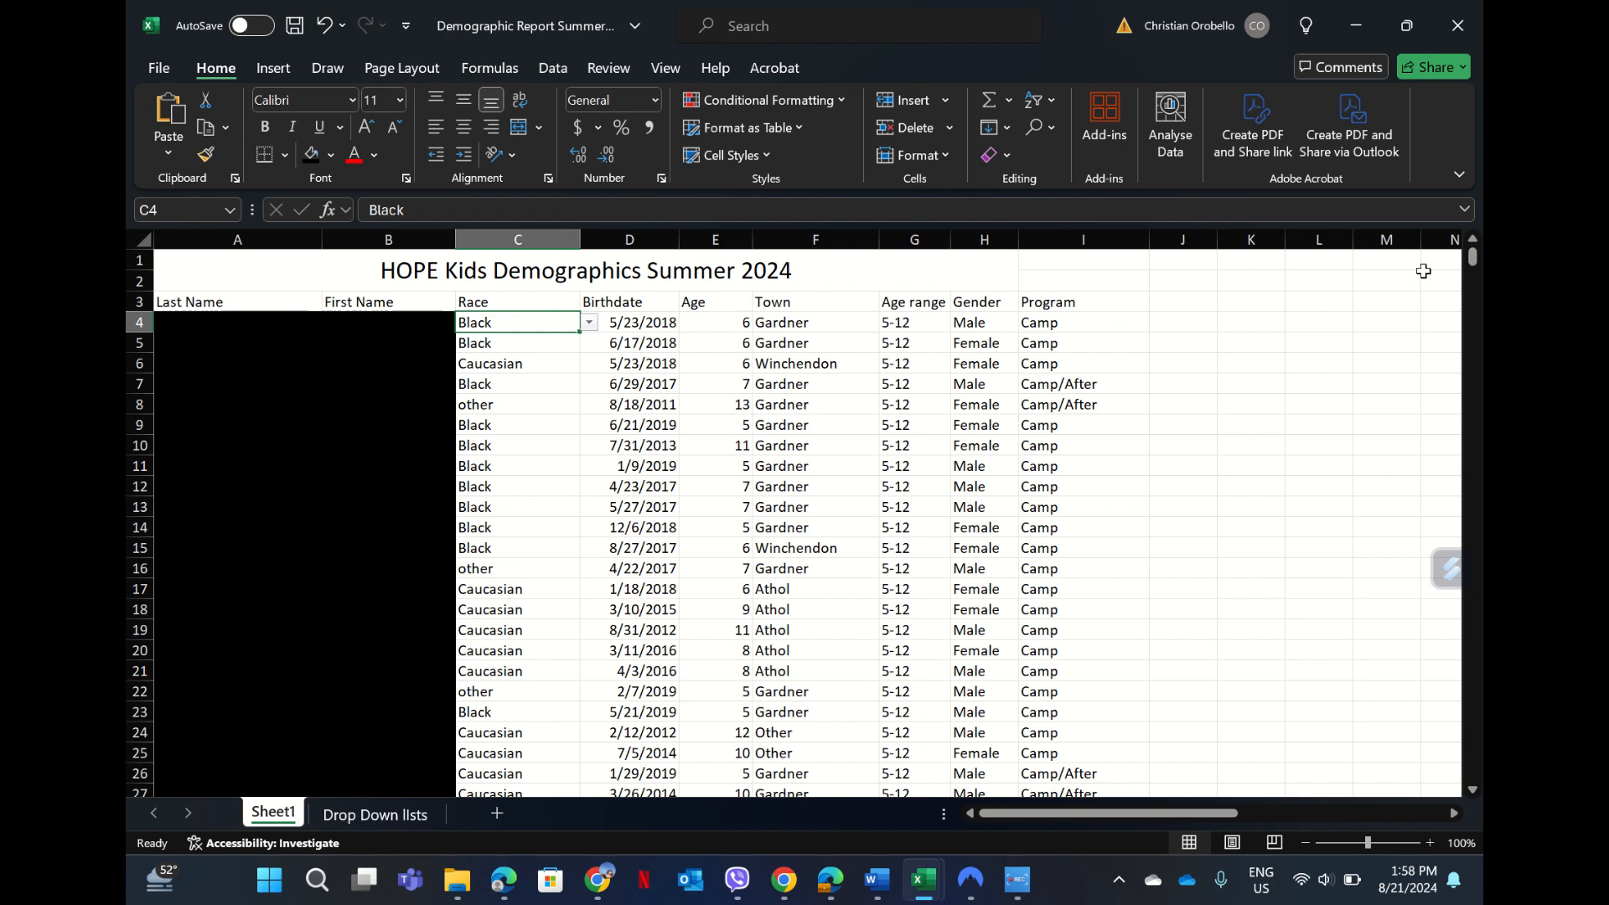
{"action": "left_click", "coordinate": [1312, 315]}
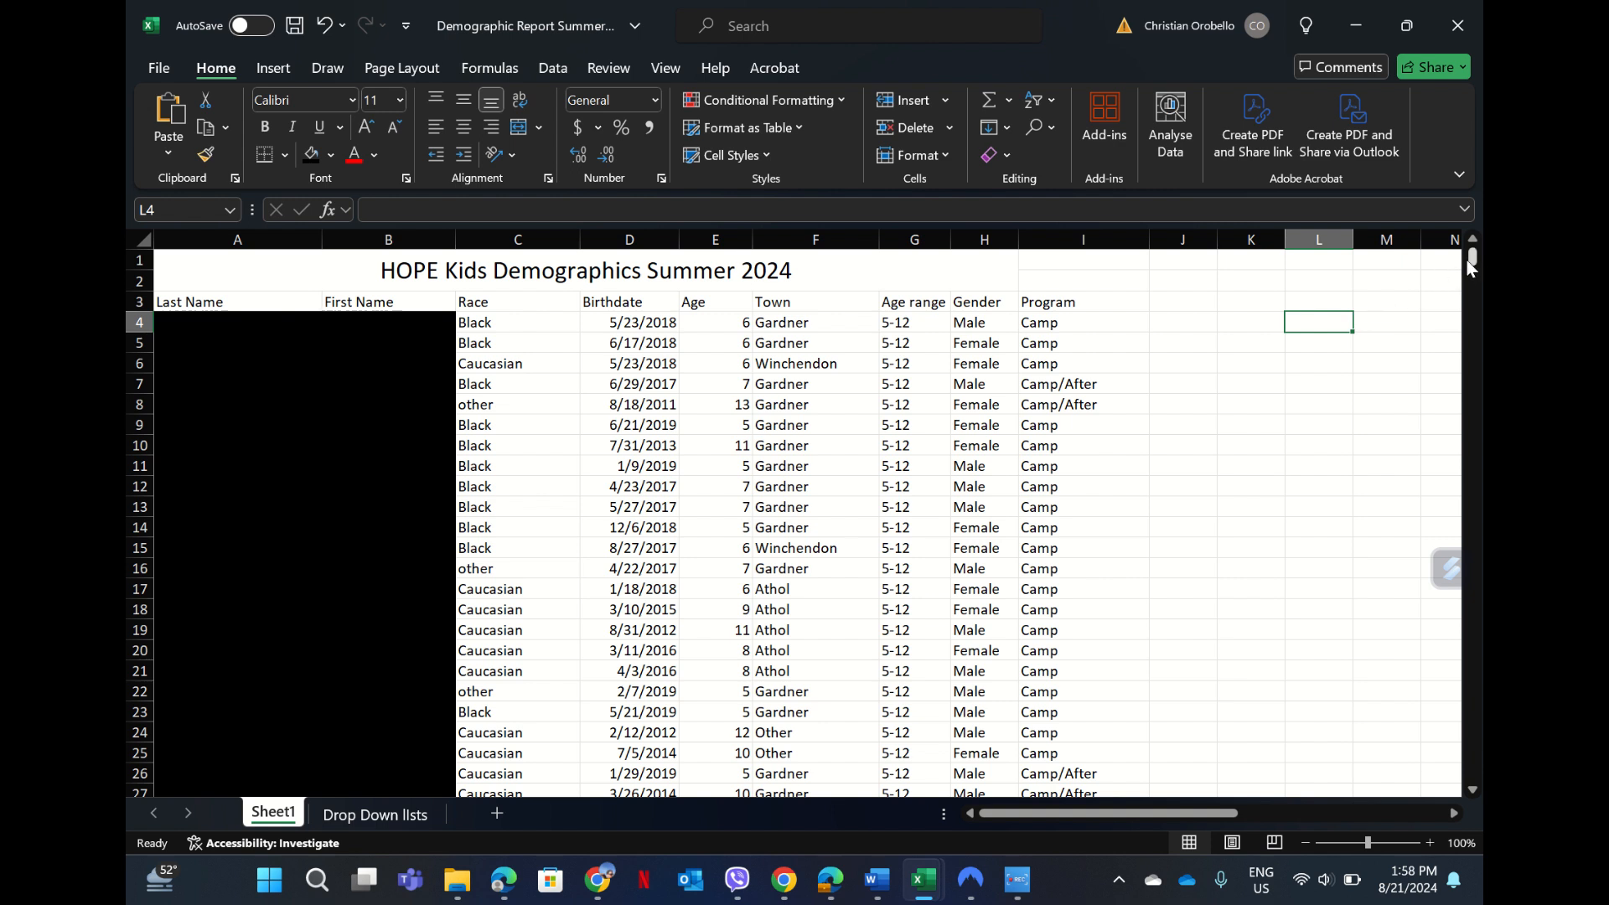
- Count the students in A131, below Number of Students, with a COUNTA formula over the last names in A4:A128
{"action": "left_click_drag", "start_coordinate": [1468, 266], "coordinate": [1462, 315]}
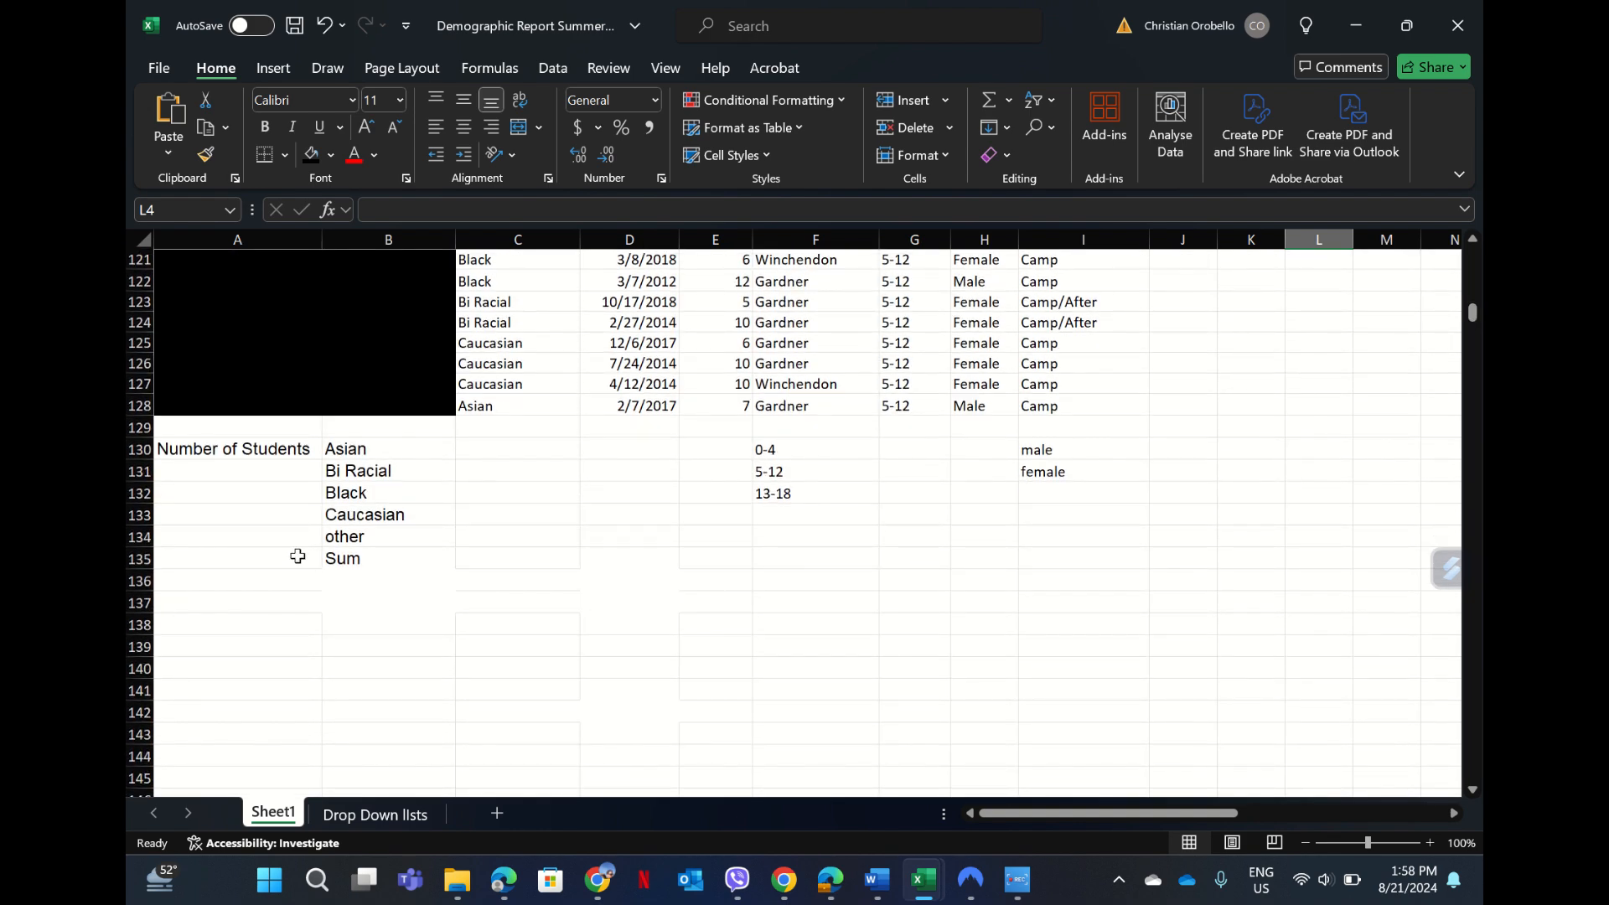
{"action": "left_click", "coordinate": [229, 471]}
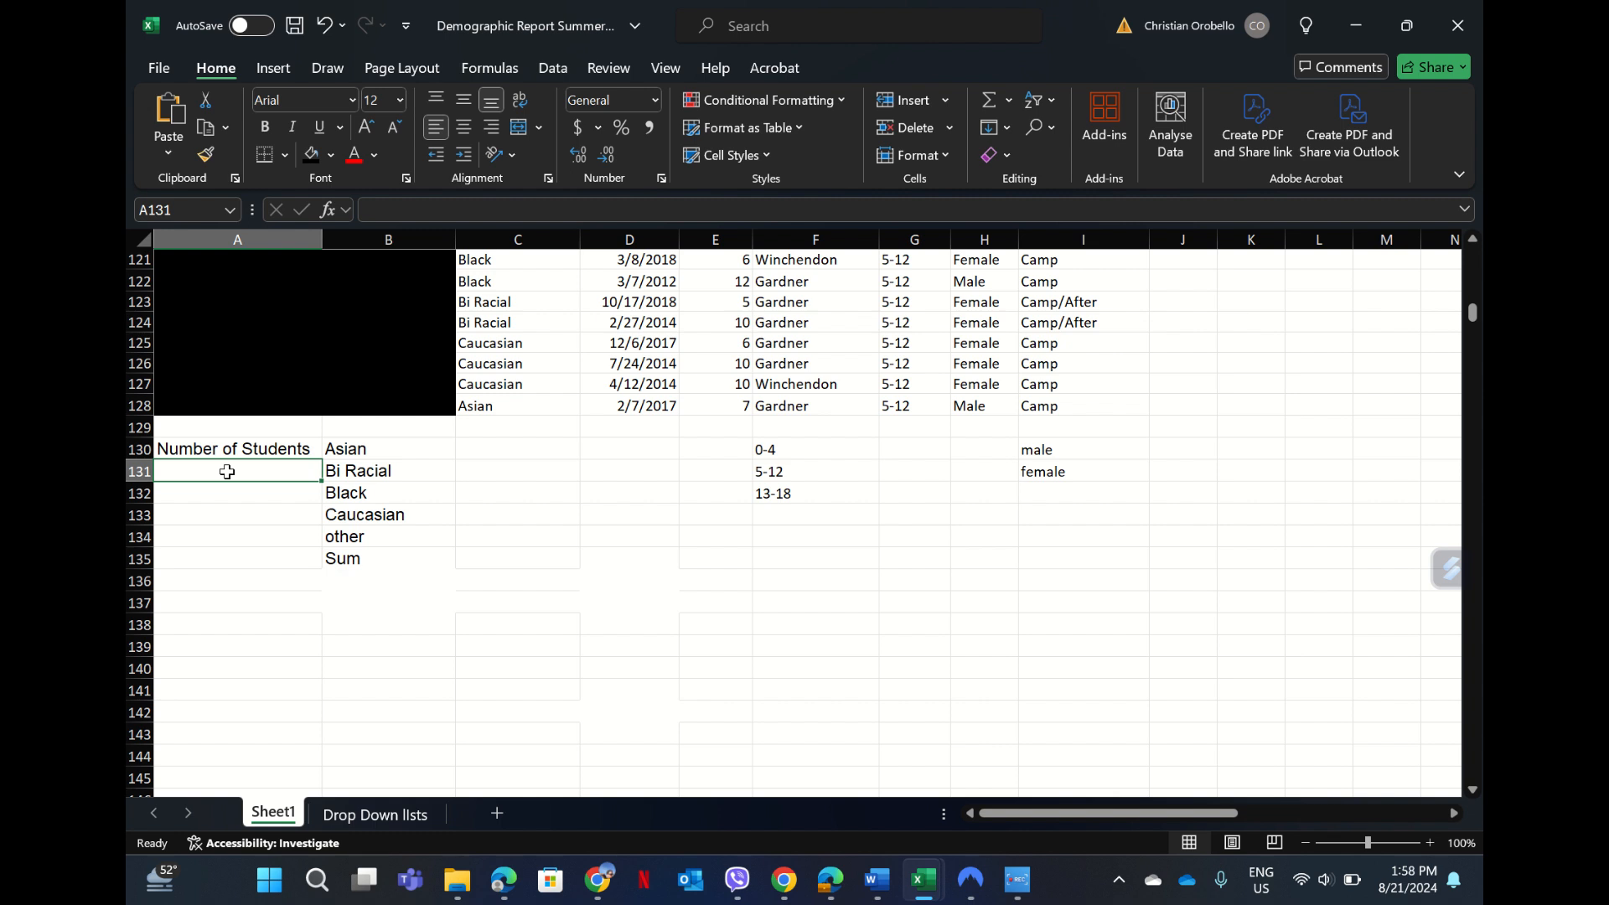
{"action": "type", "text": "=count"}
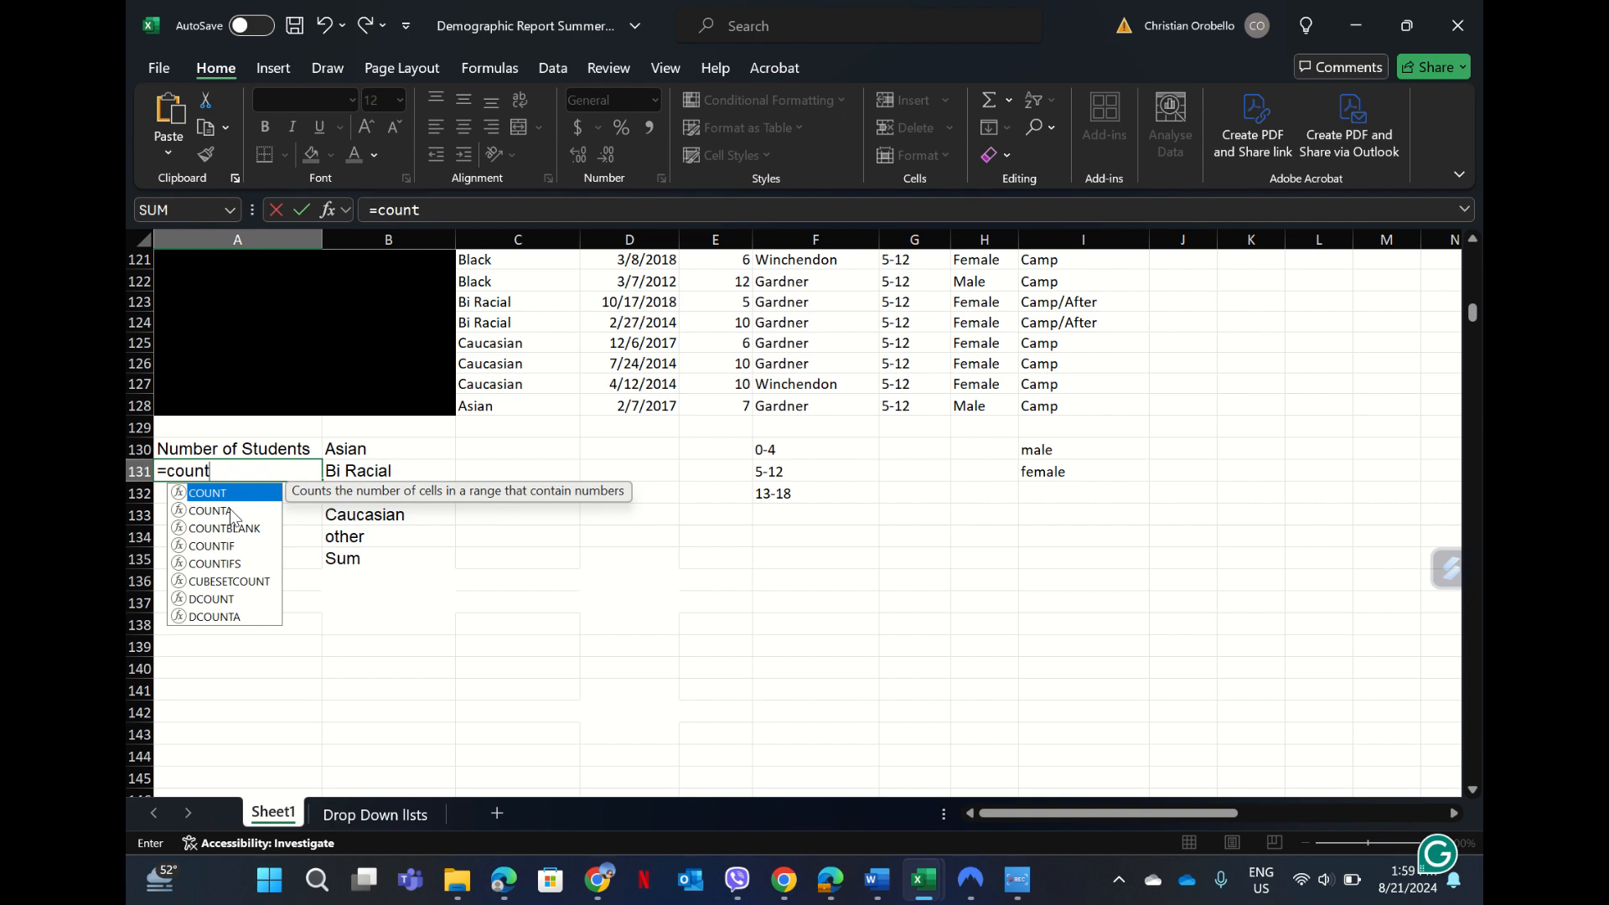
{"action": "left_click", "coordinate": [236, 511]}
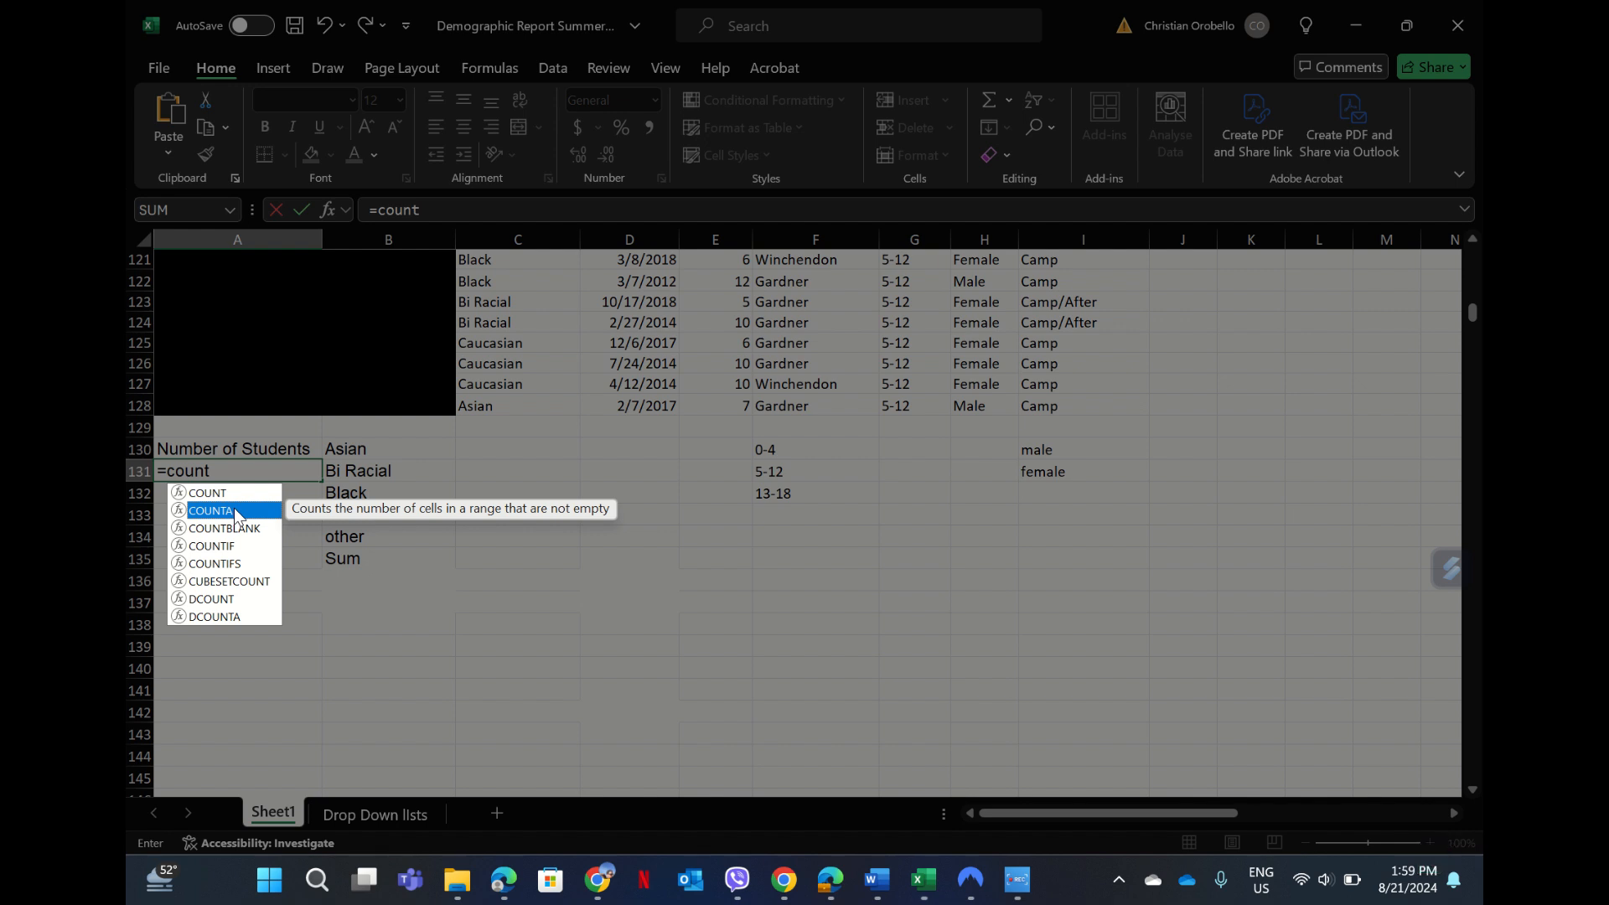
{"action": "double_click", "coordinate": [210, 511]}
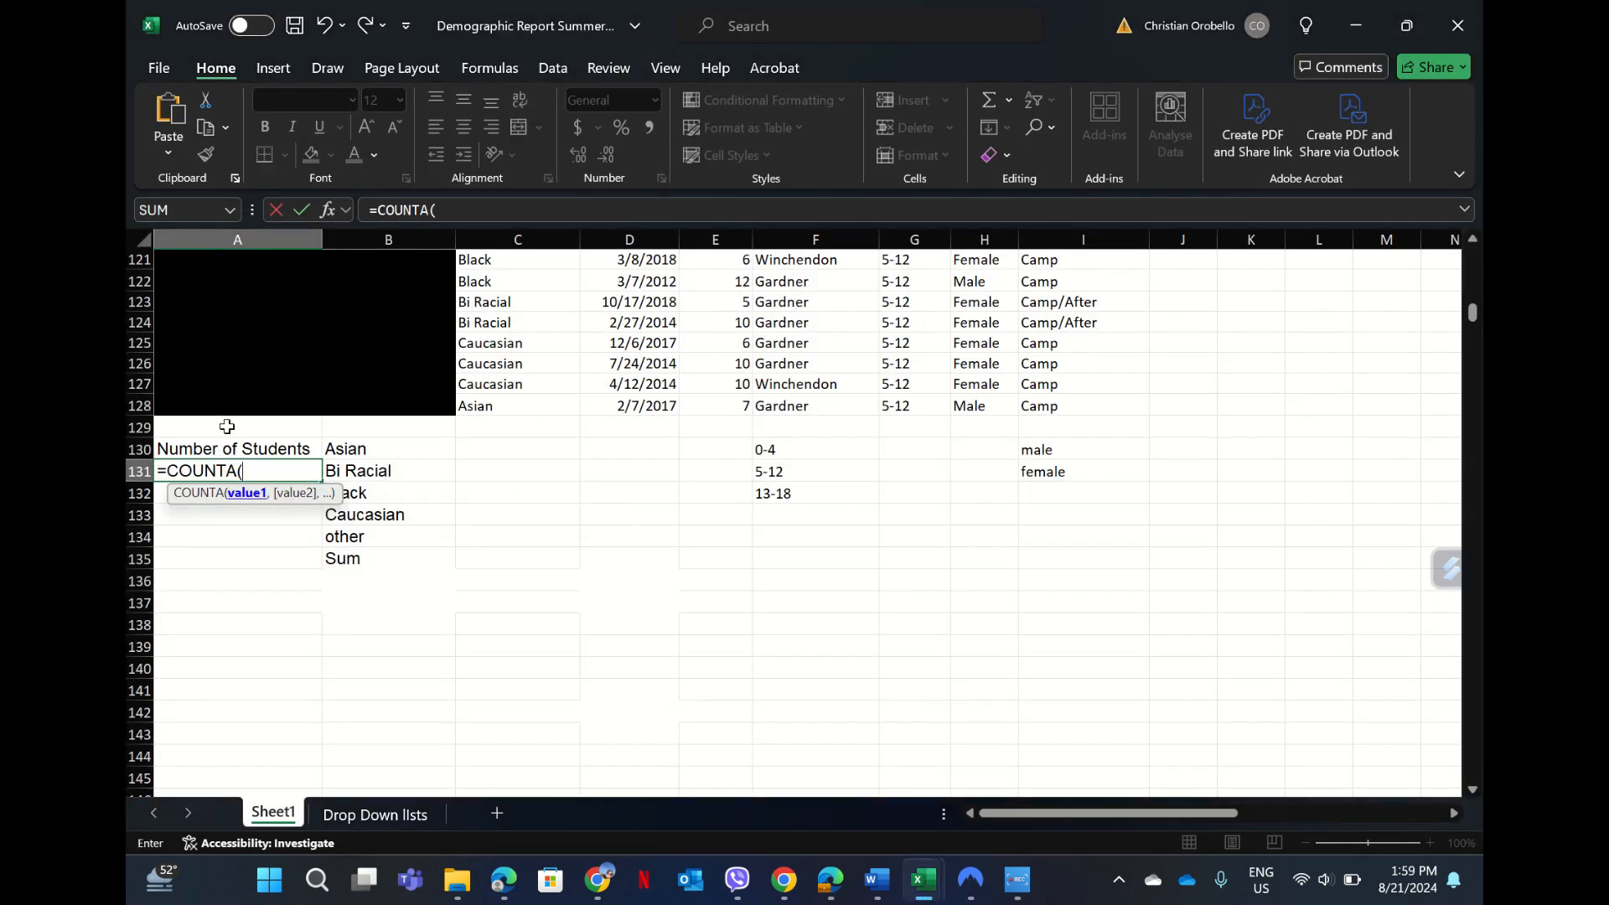
{"action": "left_click_drag", "start_coordinate": [195, 404], "coordinate": [181, 323]}
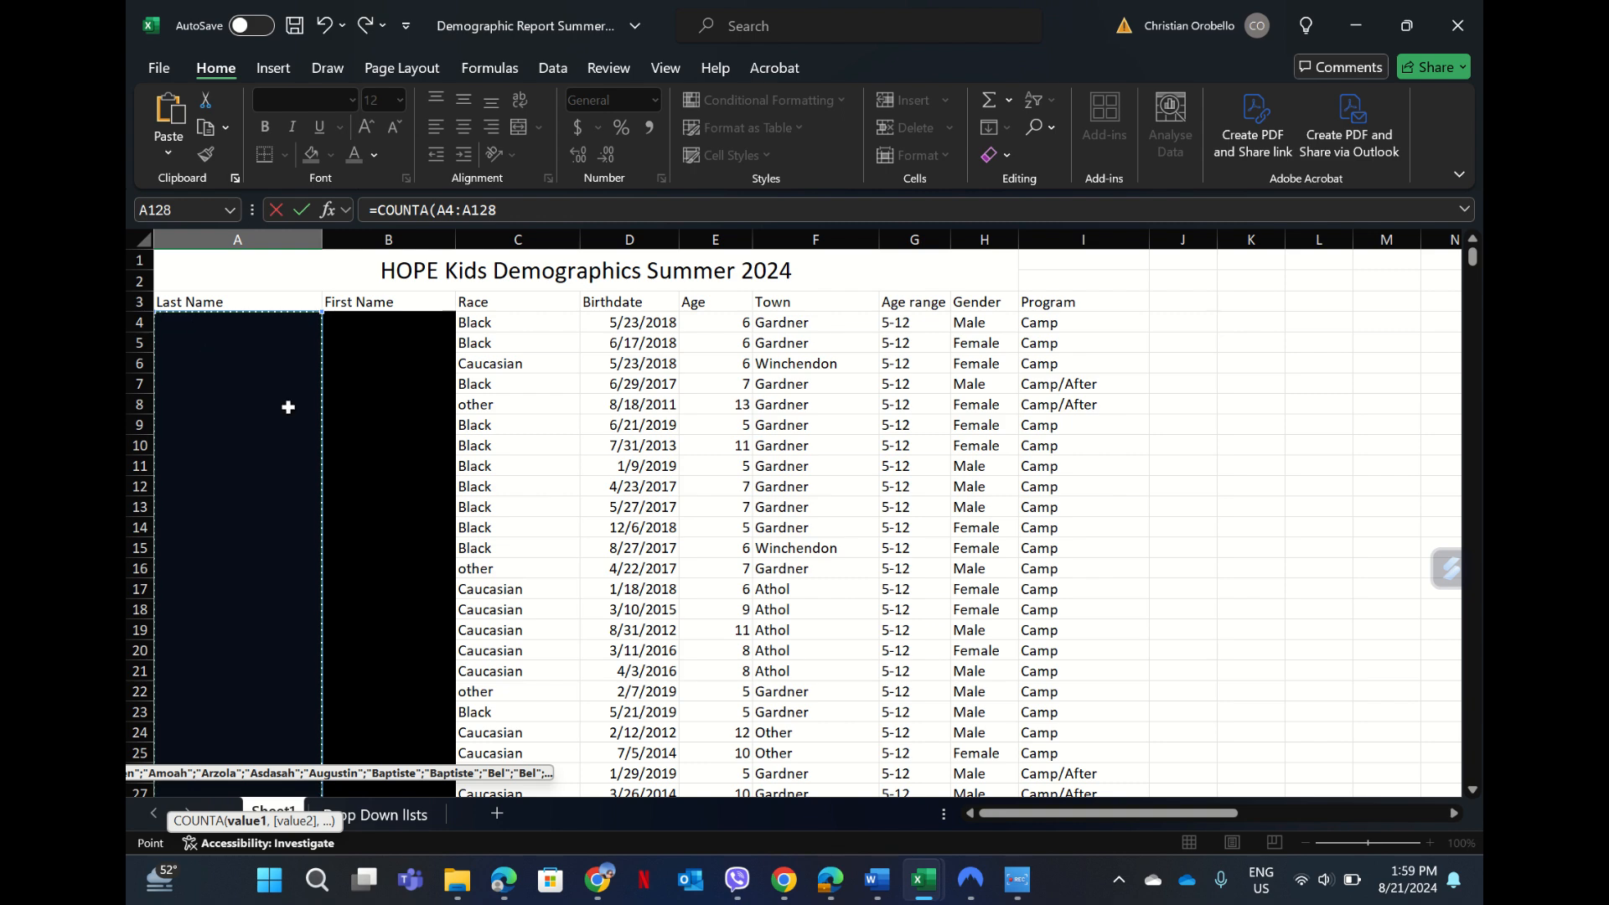
{"action": "key", "text": "Return"}
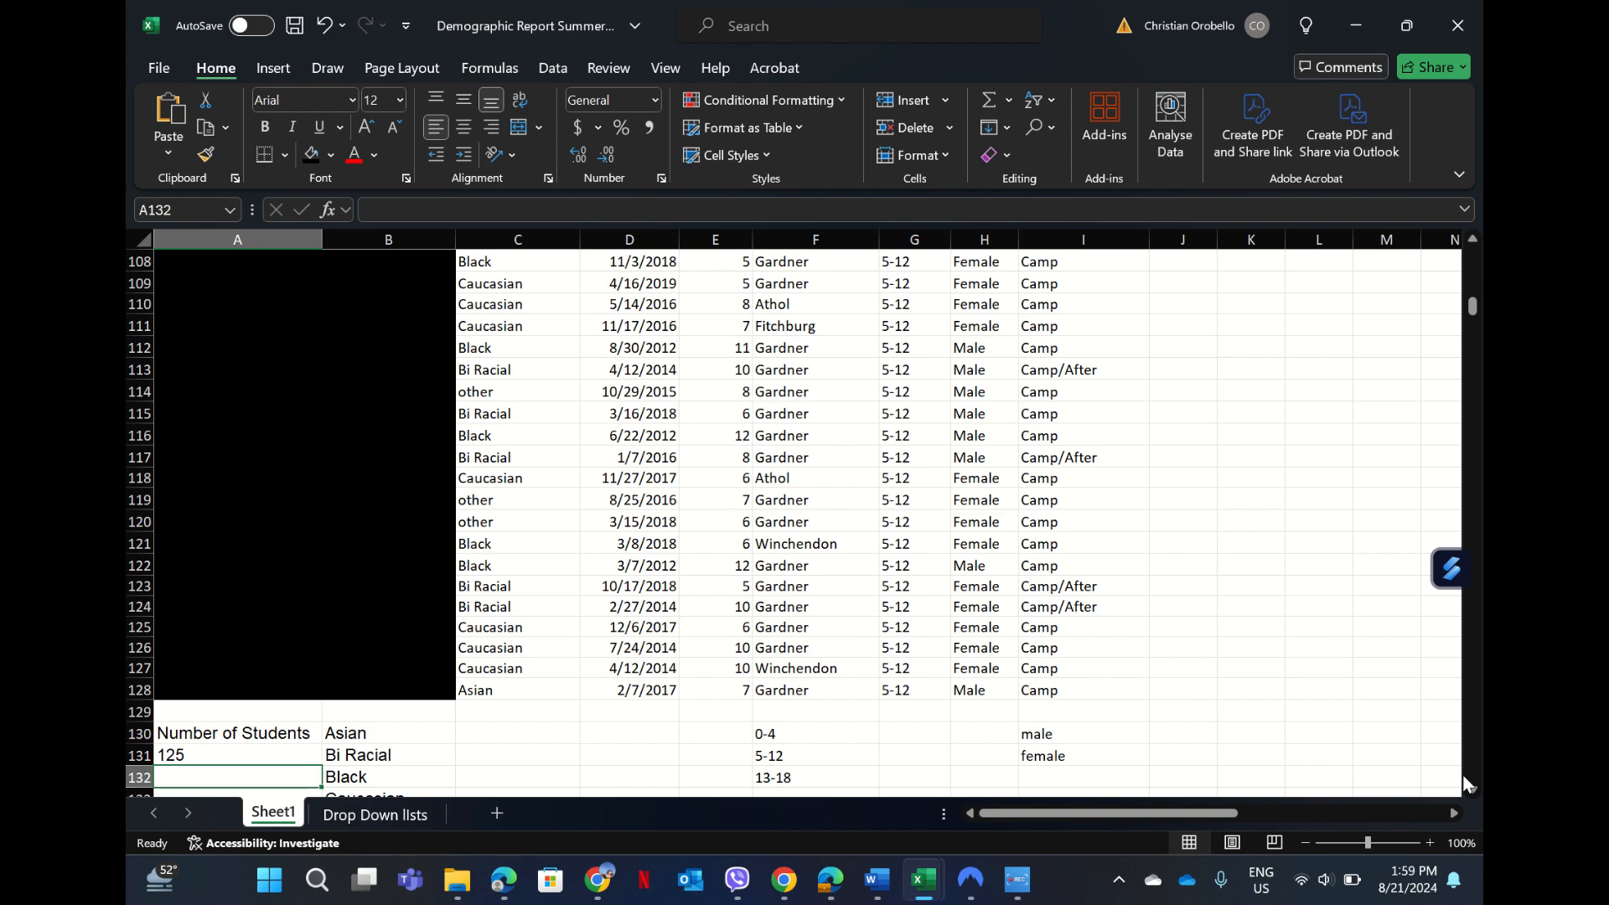
- Start a COUNTIF formula in C130, beside Asian, with the Race entries C4:C128 as its range
{"action": "scroll", "coordinate": [1470, 788], "scroll_direction": "down", "scroll_amount": 2}
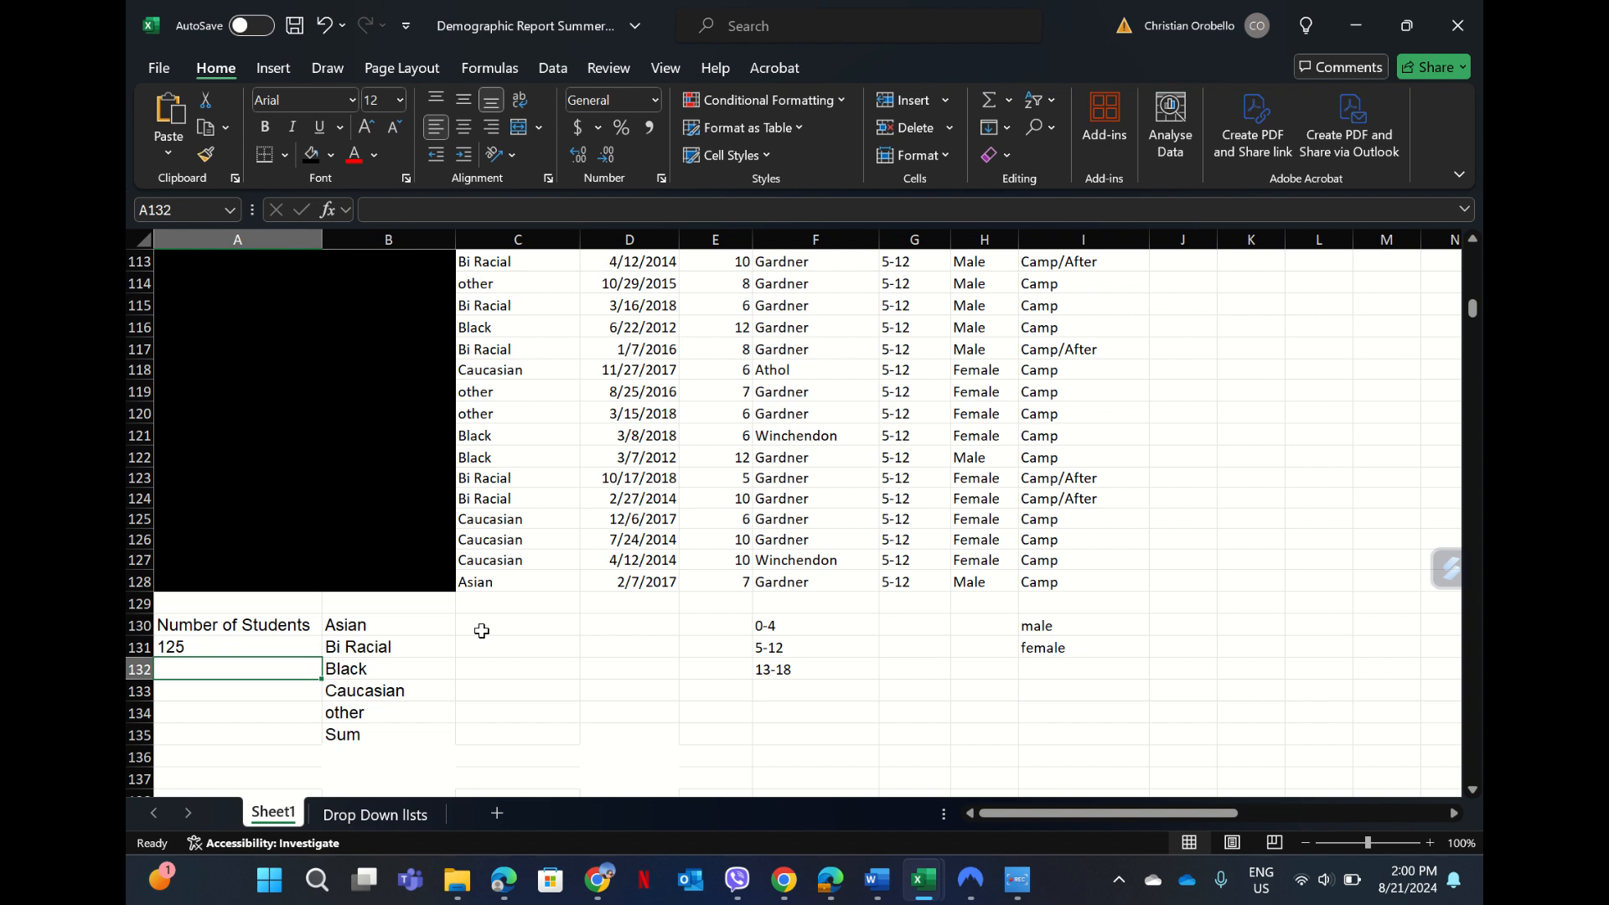
{"action": "left_click", "coordinate": [482, 631]}
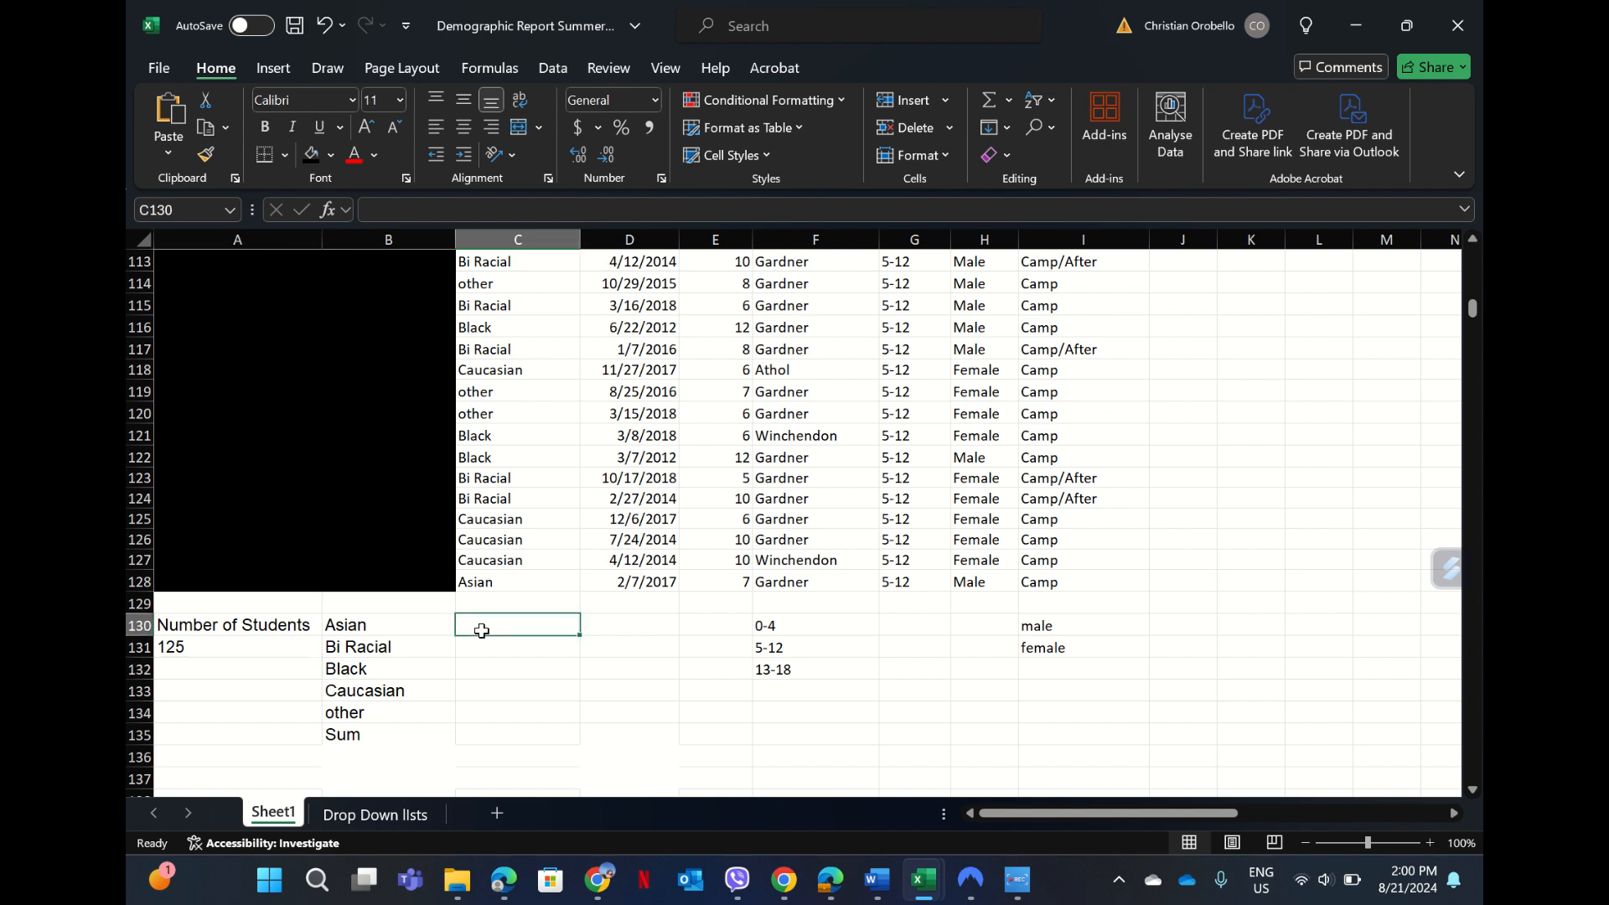
{"action": "type", "text": "="}
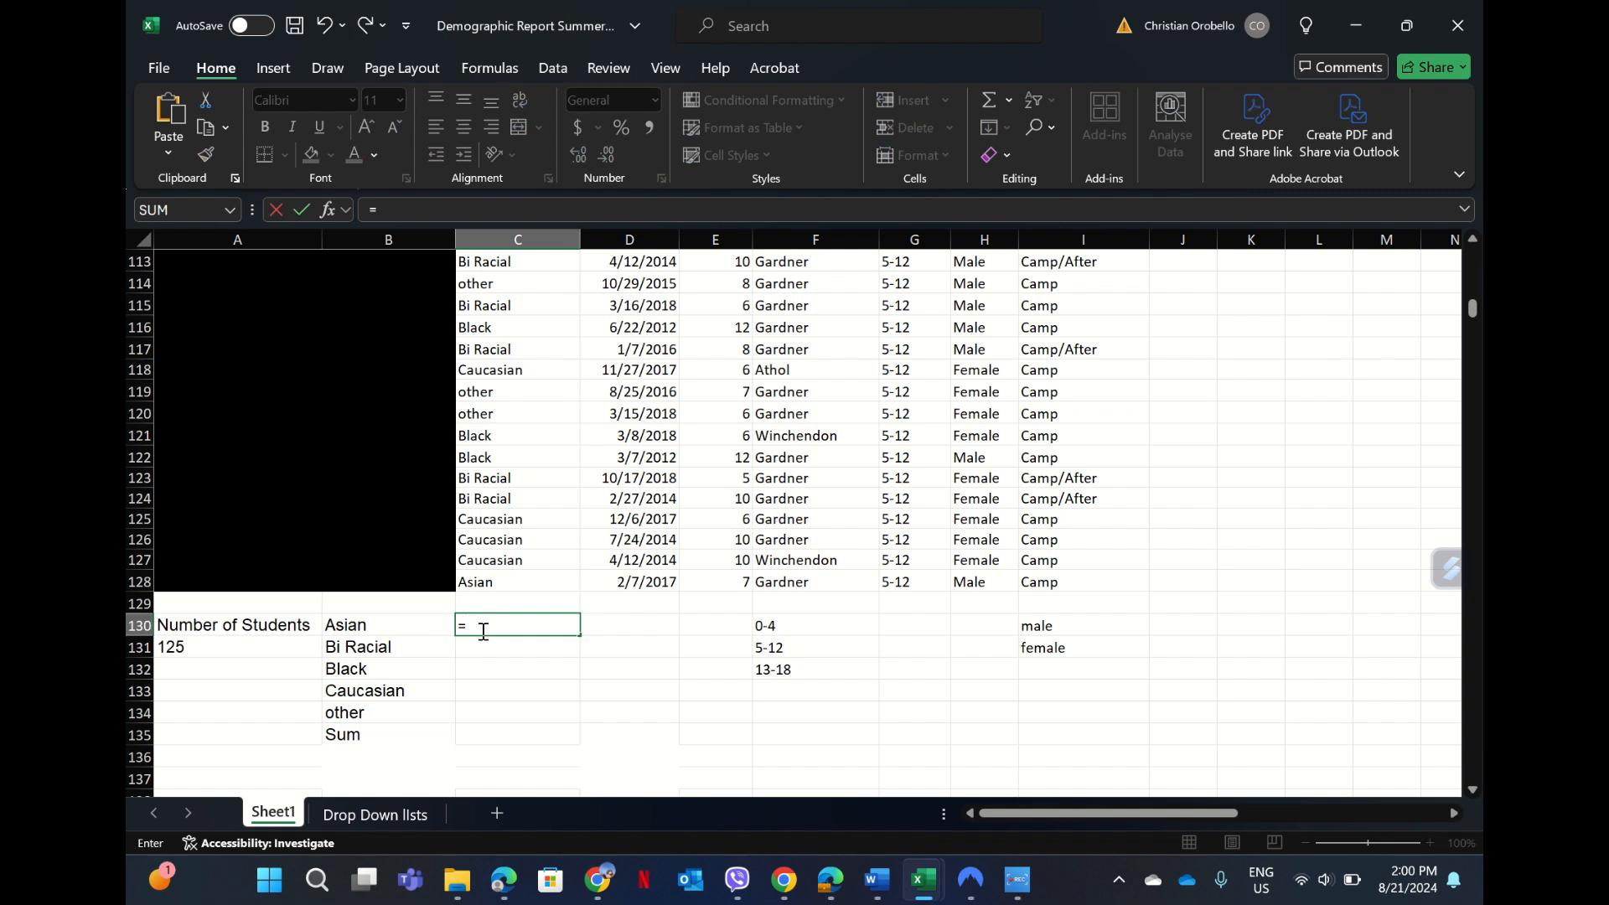
{"action": "type", "text": "count"}
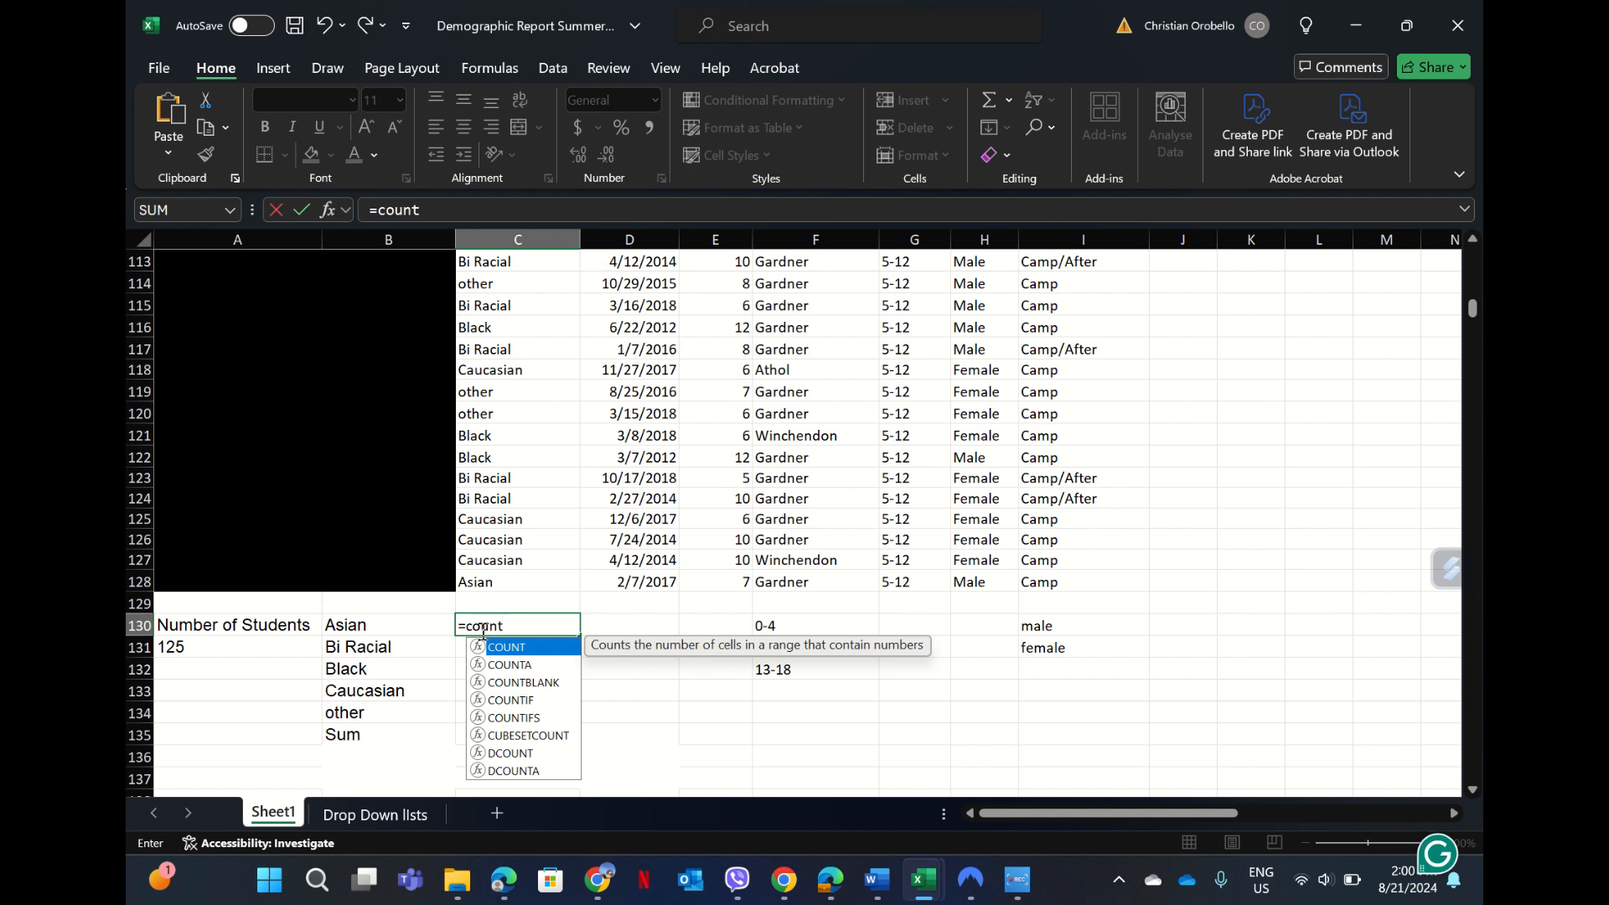
{"action": "type", "text": "if"}
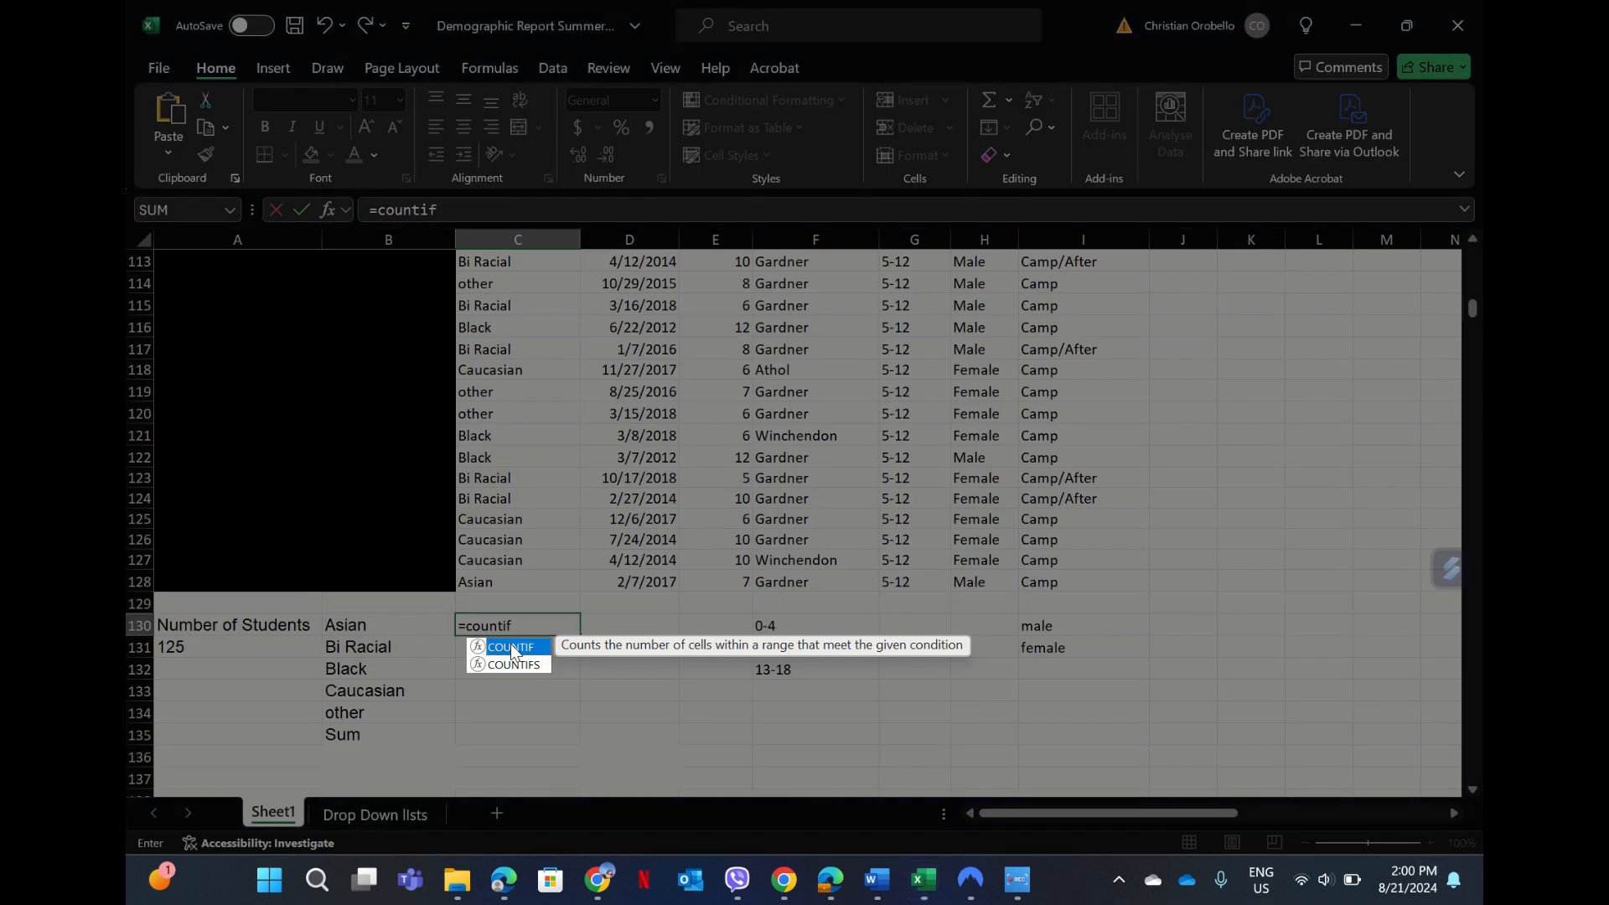
{"action": "double_click", "coordinate": [513, 650]}
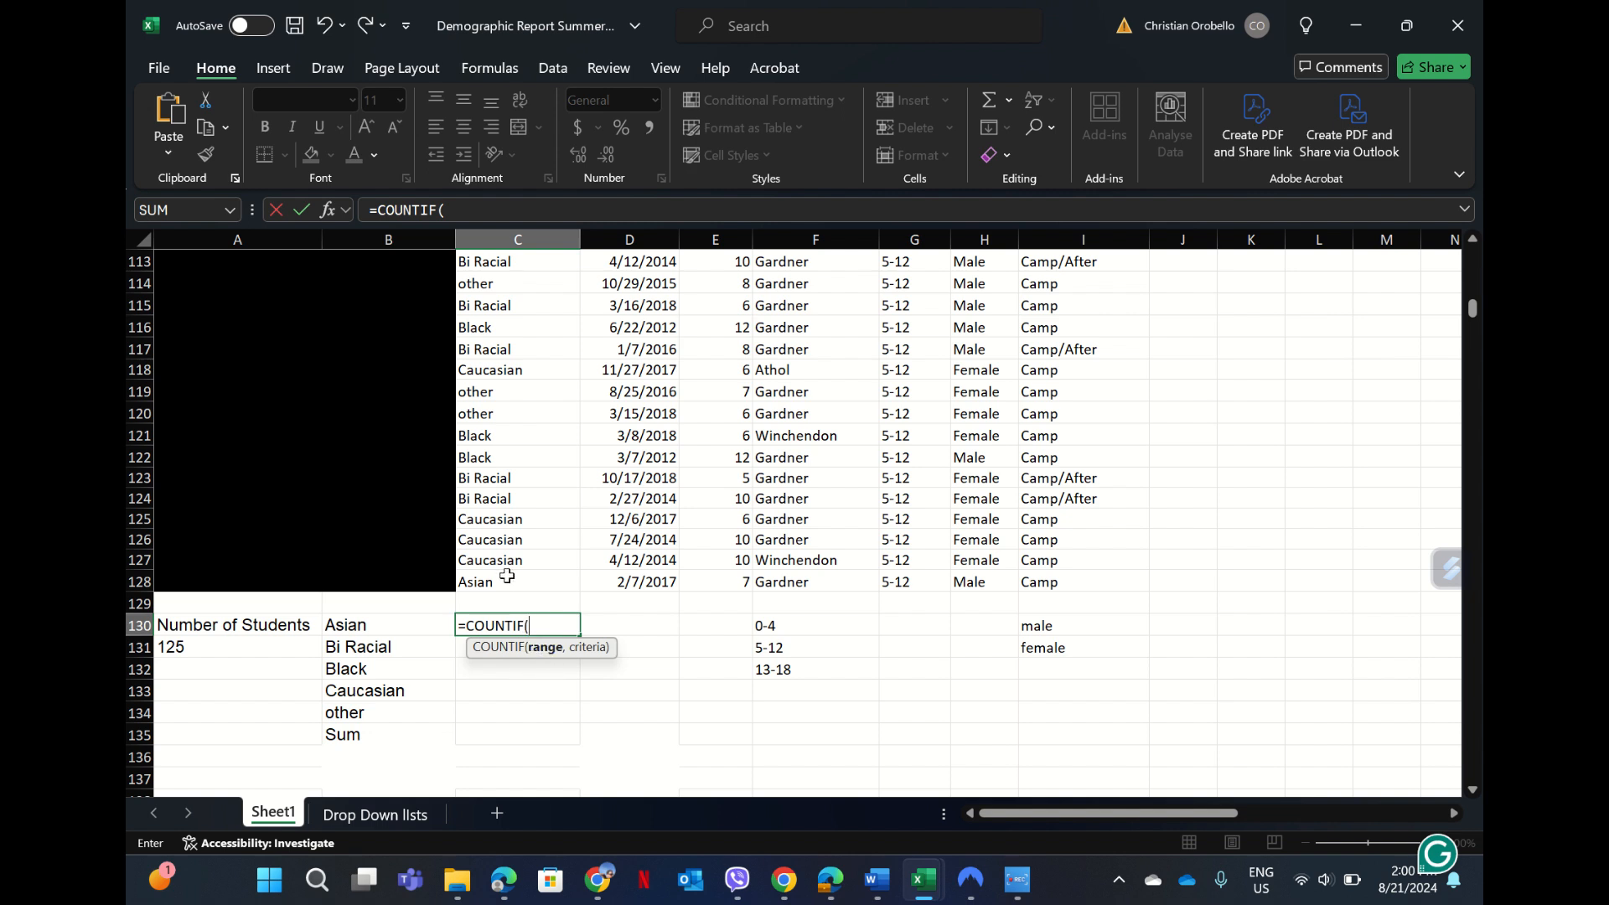
{"action": "left_click_drag", "start_coordinate": [507, 582], "coordinate": [505, 326]}
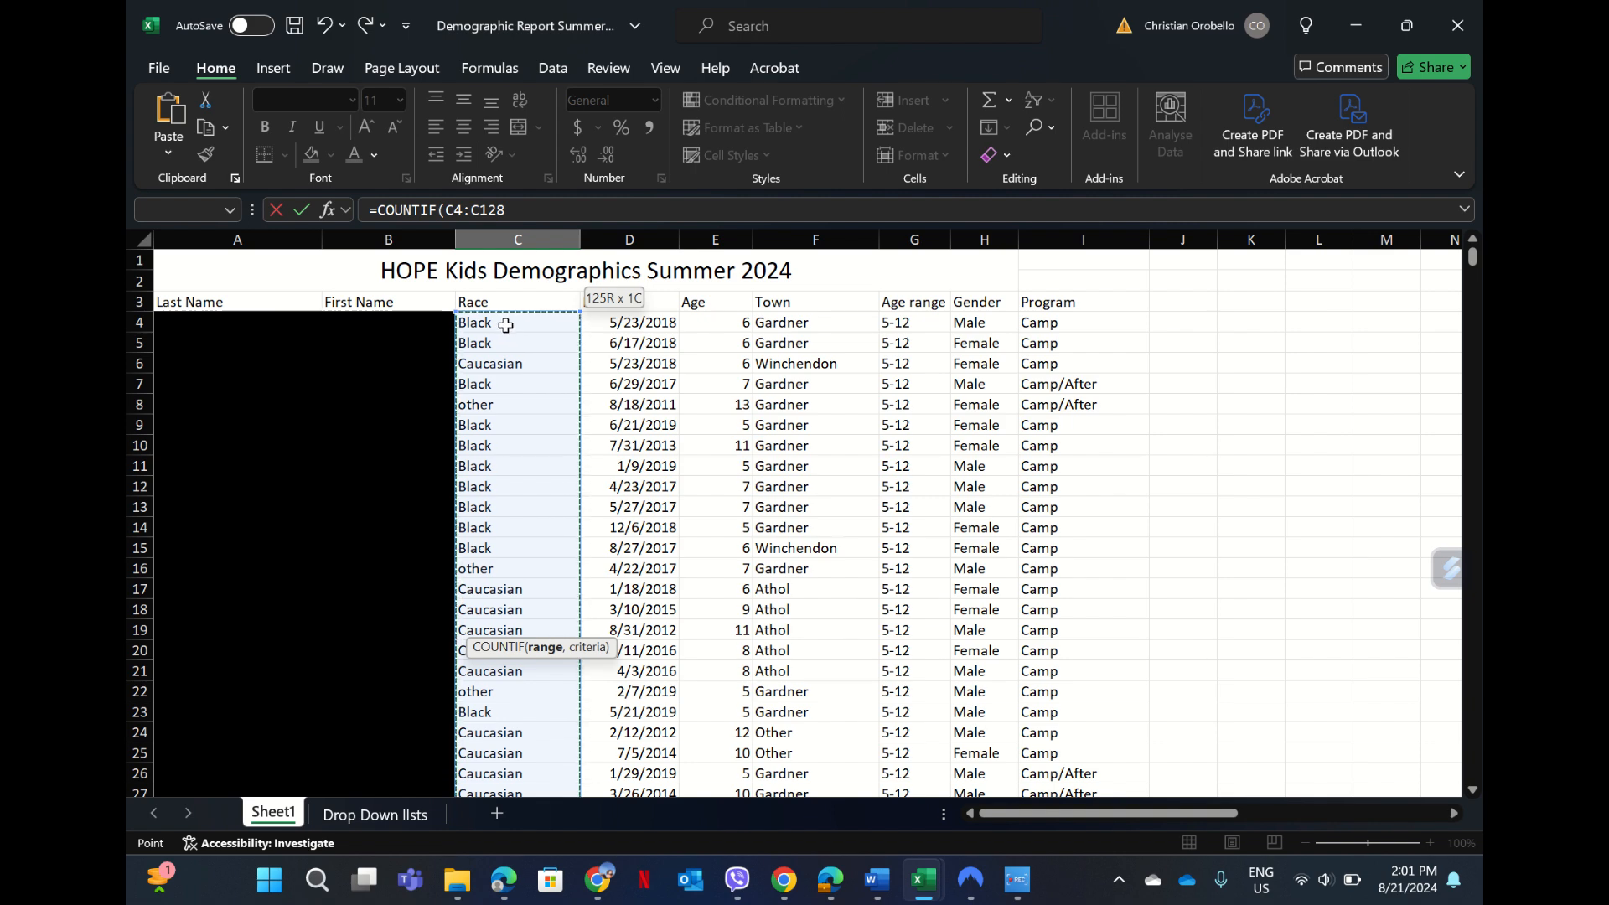
{"action": "left_click_drag", "start_coordinate": [506, 326], "coordinate": [505, 325]}
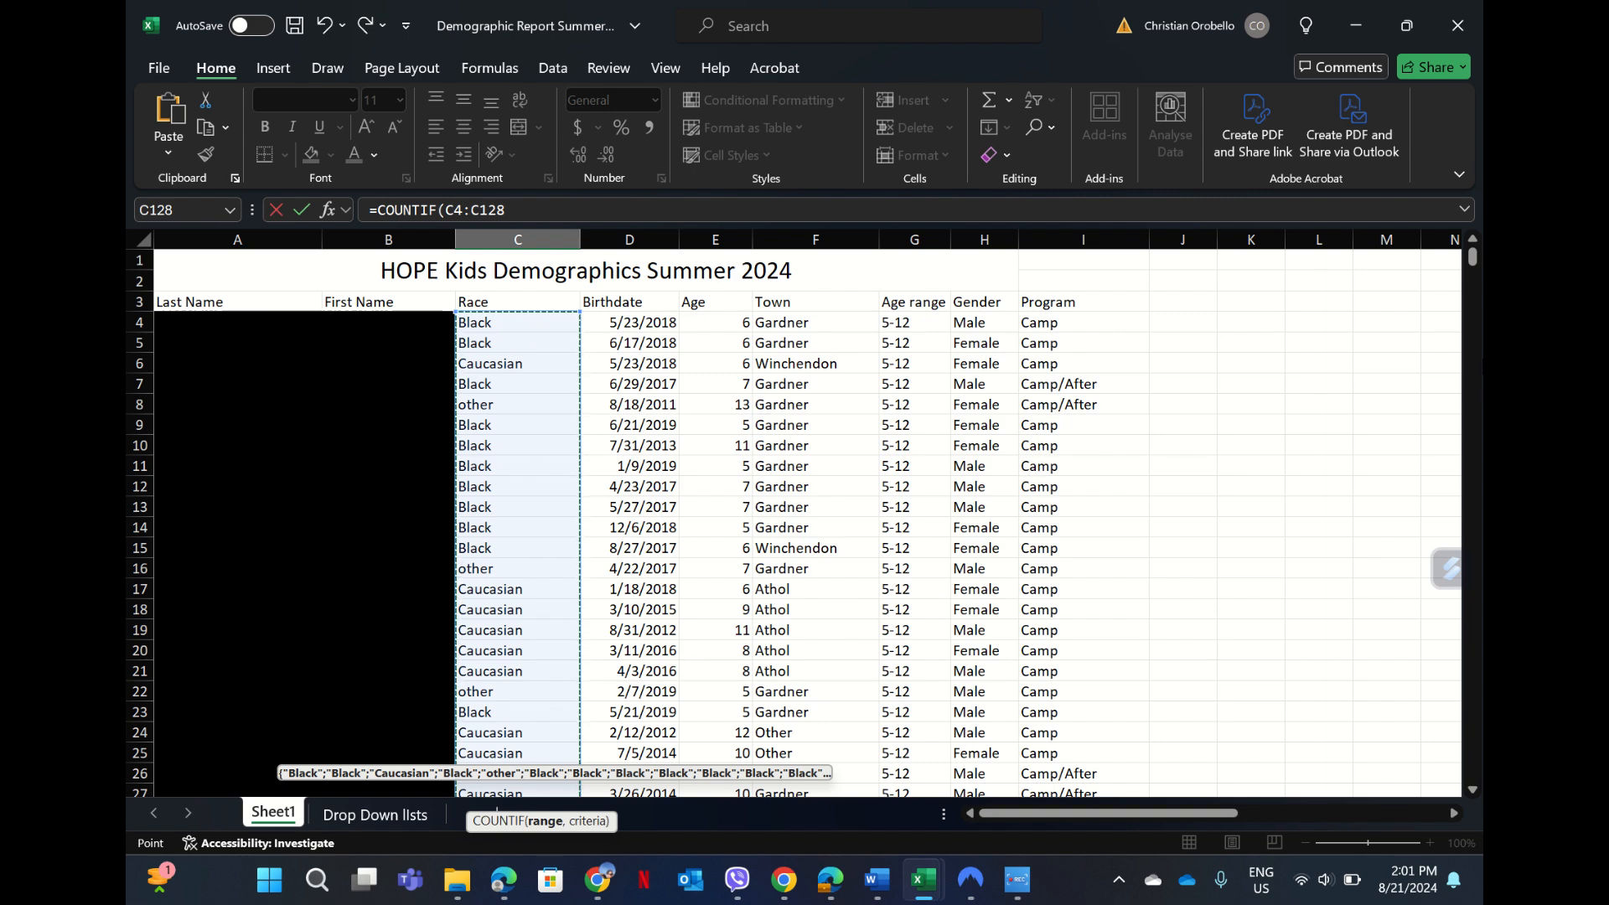
- Complete the COUNTIF formula in C130 with the criterion "Asian" and enter it
{"action": "scroll", "coordinate": [1475, 787], "scroll_direction": "down", "scroll_amount": 1}
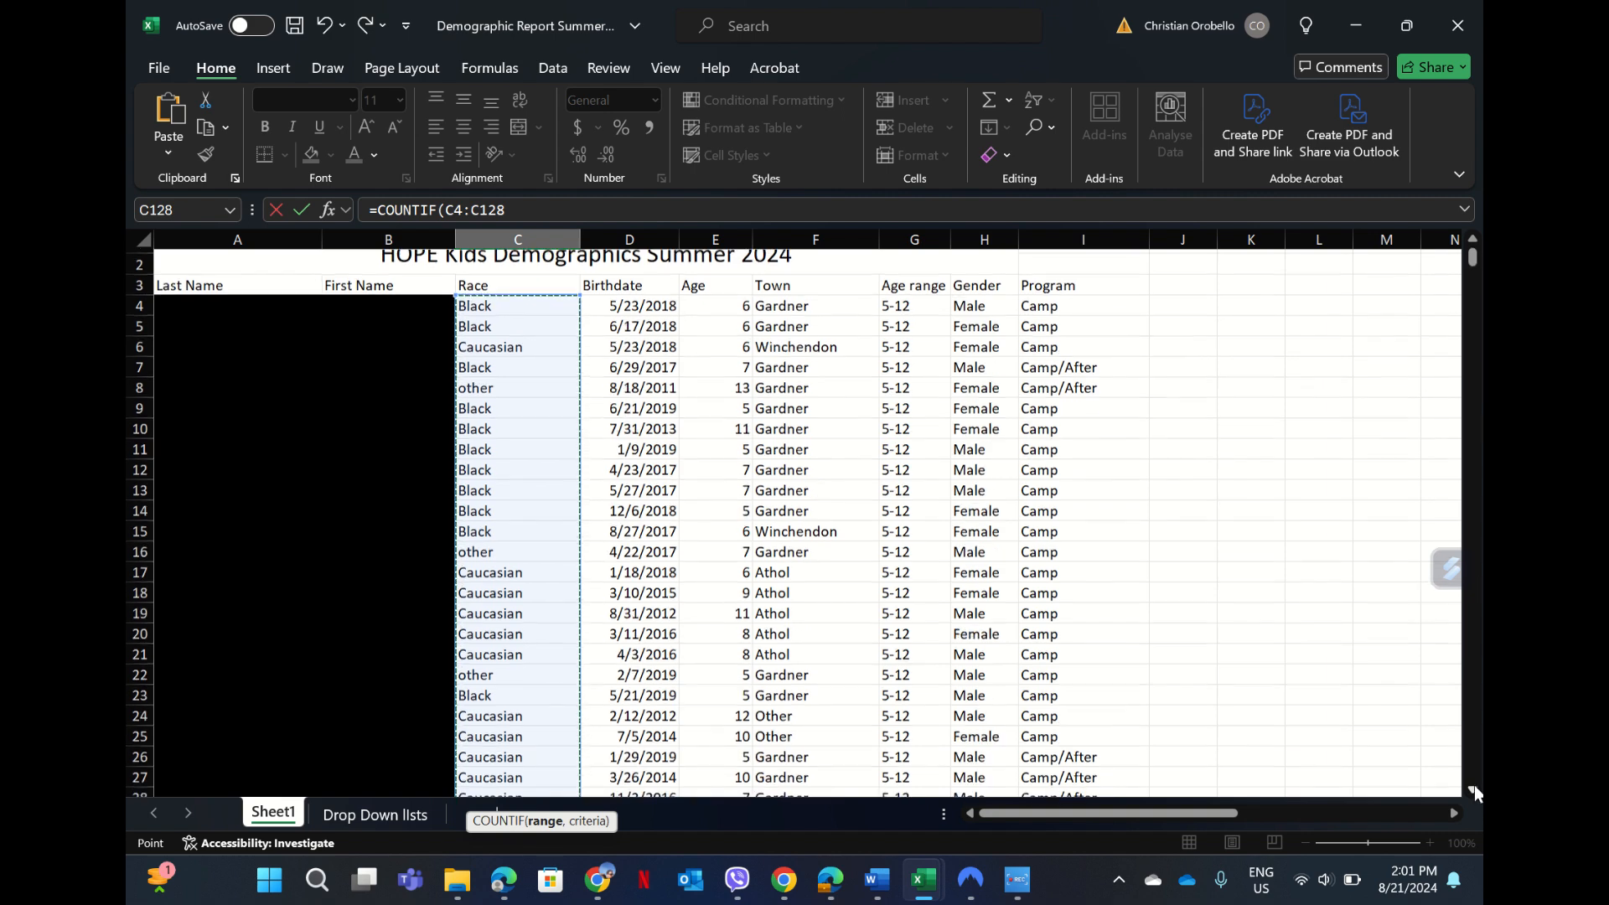
{"action": "scroll", "coordinate": [1474, 790], "scroll_direction": "down", "scroll_amount": 10}
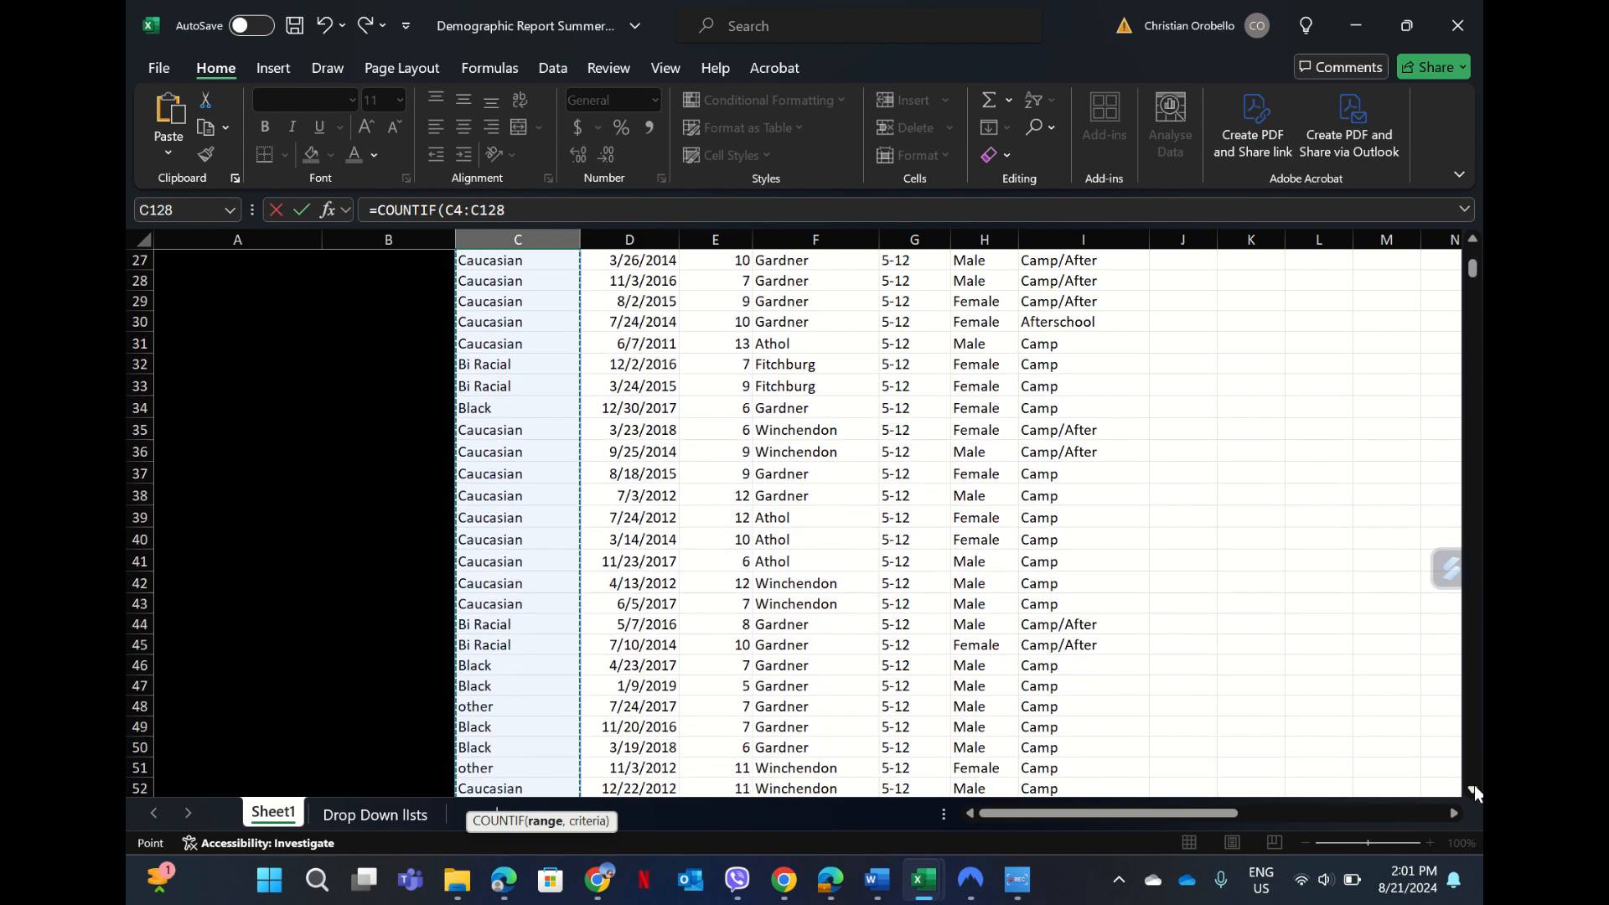
{"action": "scroll", "coordinate": [1474, 786], "scroll_direction": "down", "scroll_amount": 10}
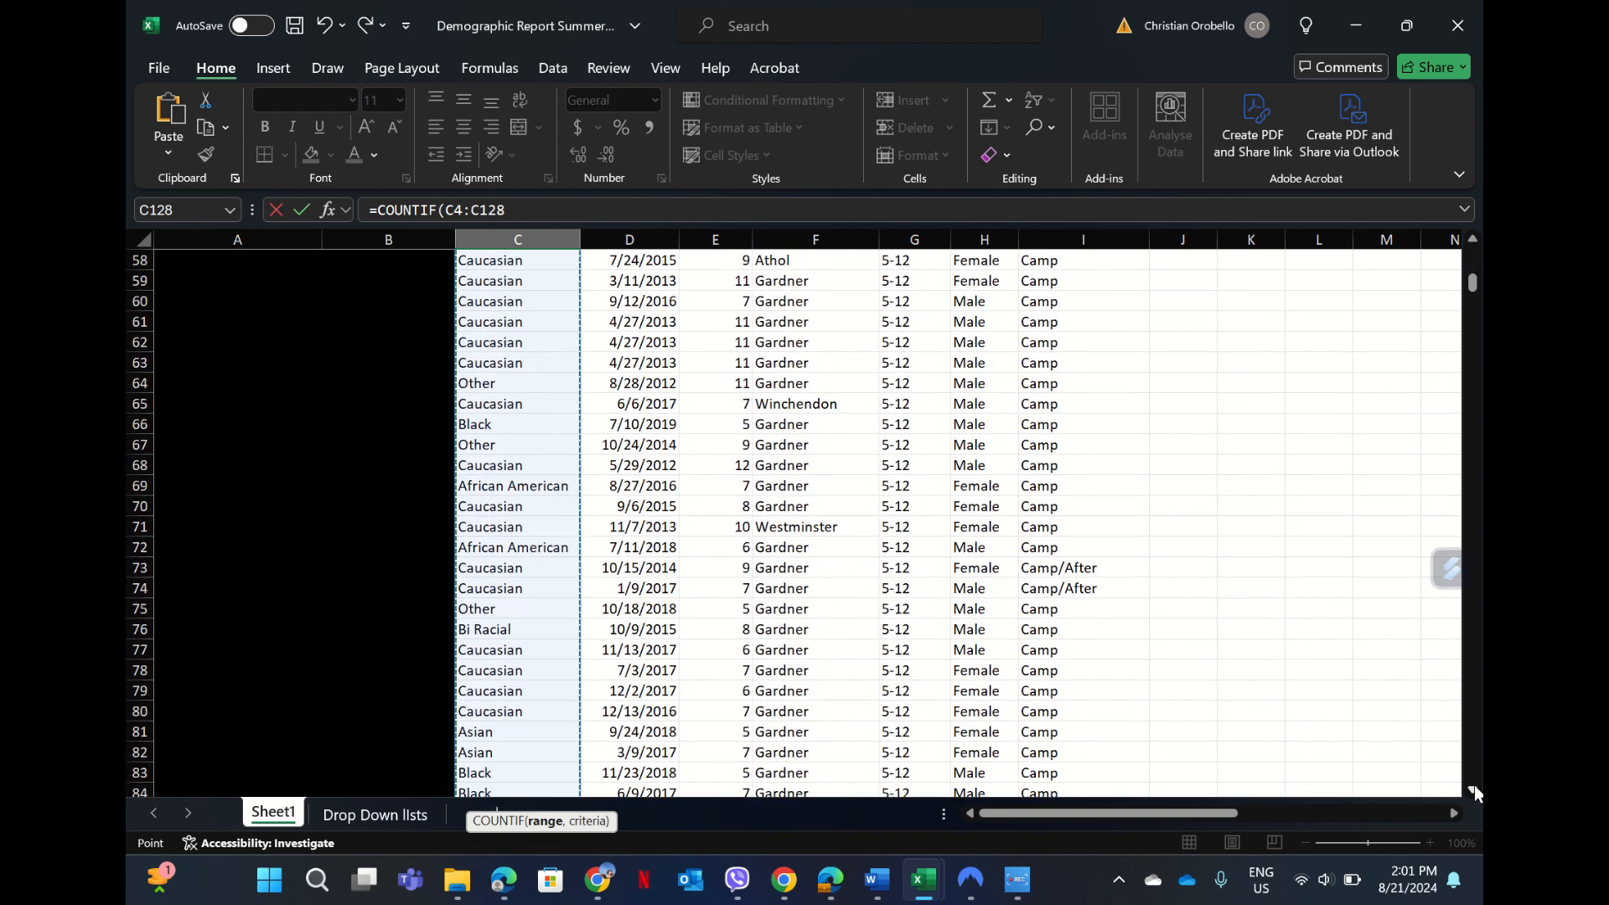
{"action": "scroll", "coordinate": [1474, 786], "scroll_direction": "down", "scroll_amount": 10}
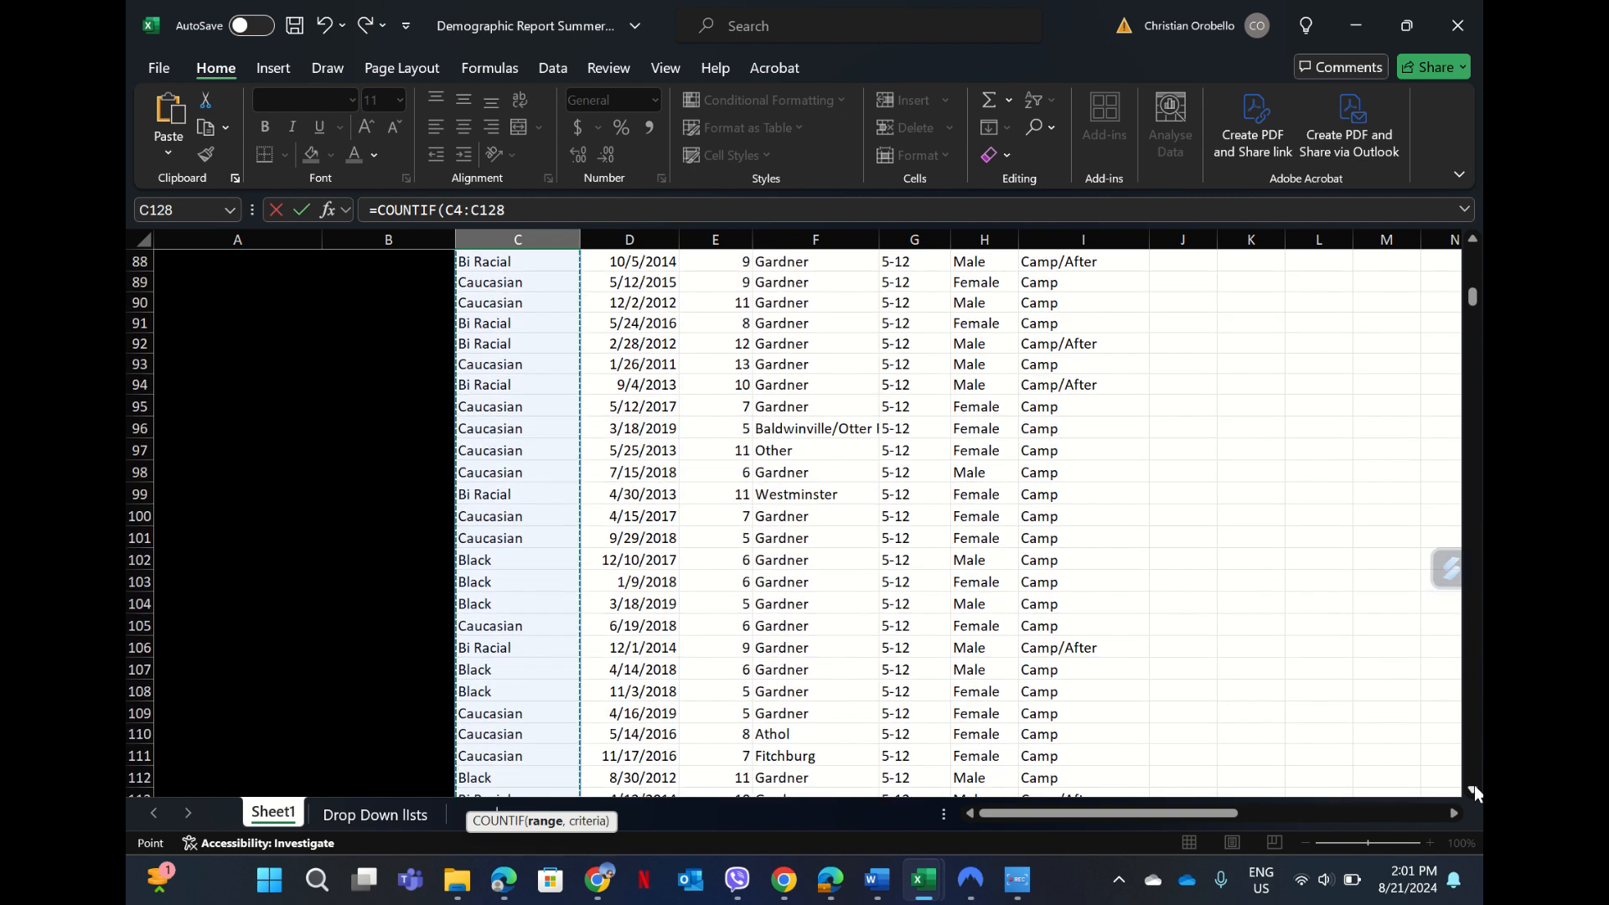
{"action": "scroll", "coordinate": [1474, 786], "scroll_direction": "down", "scroll_amount": 5}
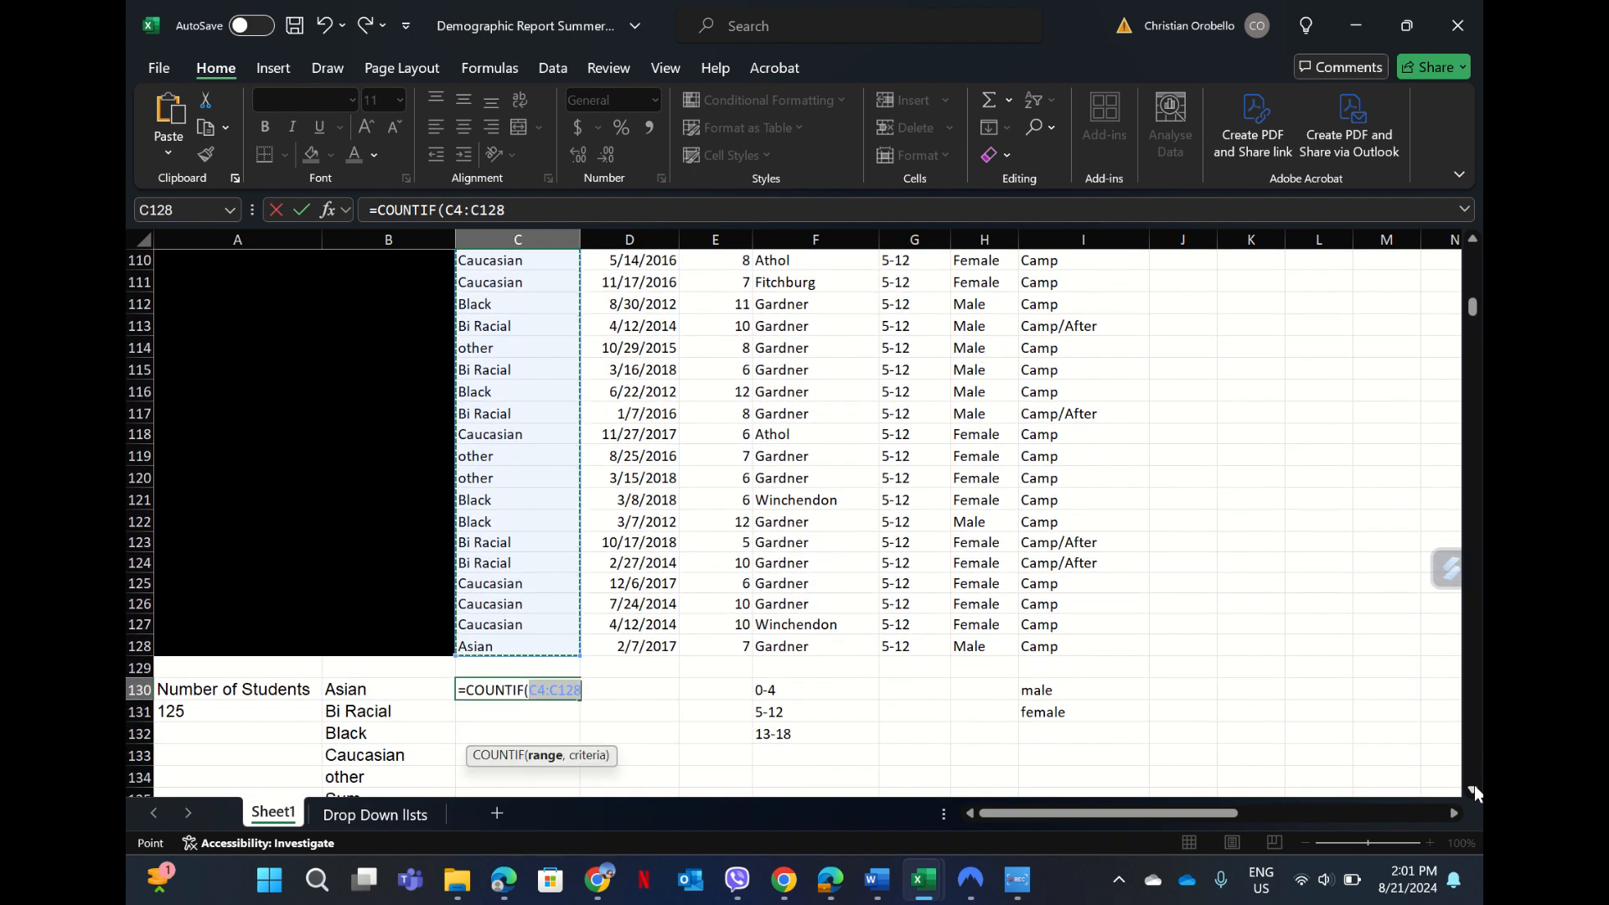
{"action": "left_click", "coordinate": [520, 215]}
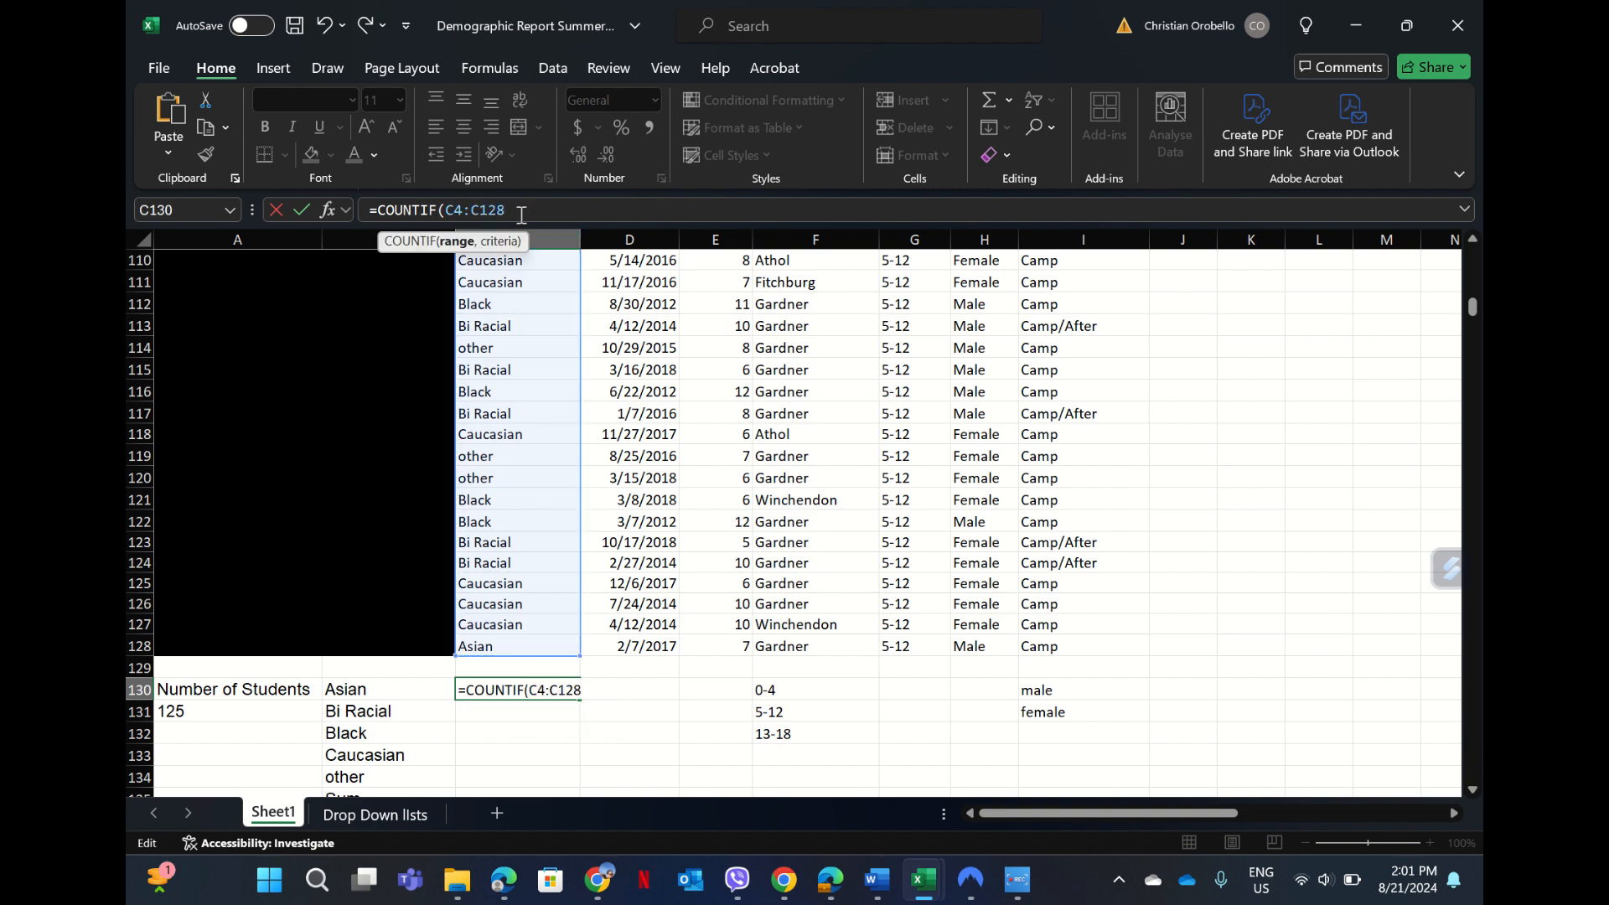
{"action": "type", "text": ",\"Asian"}
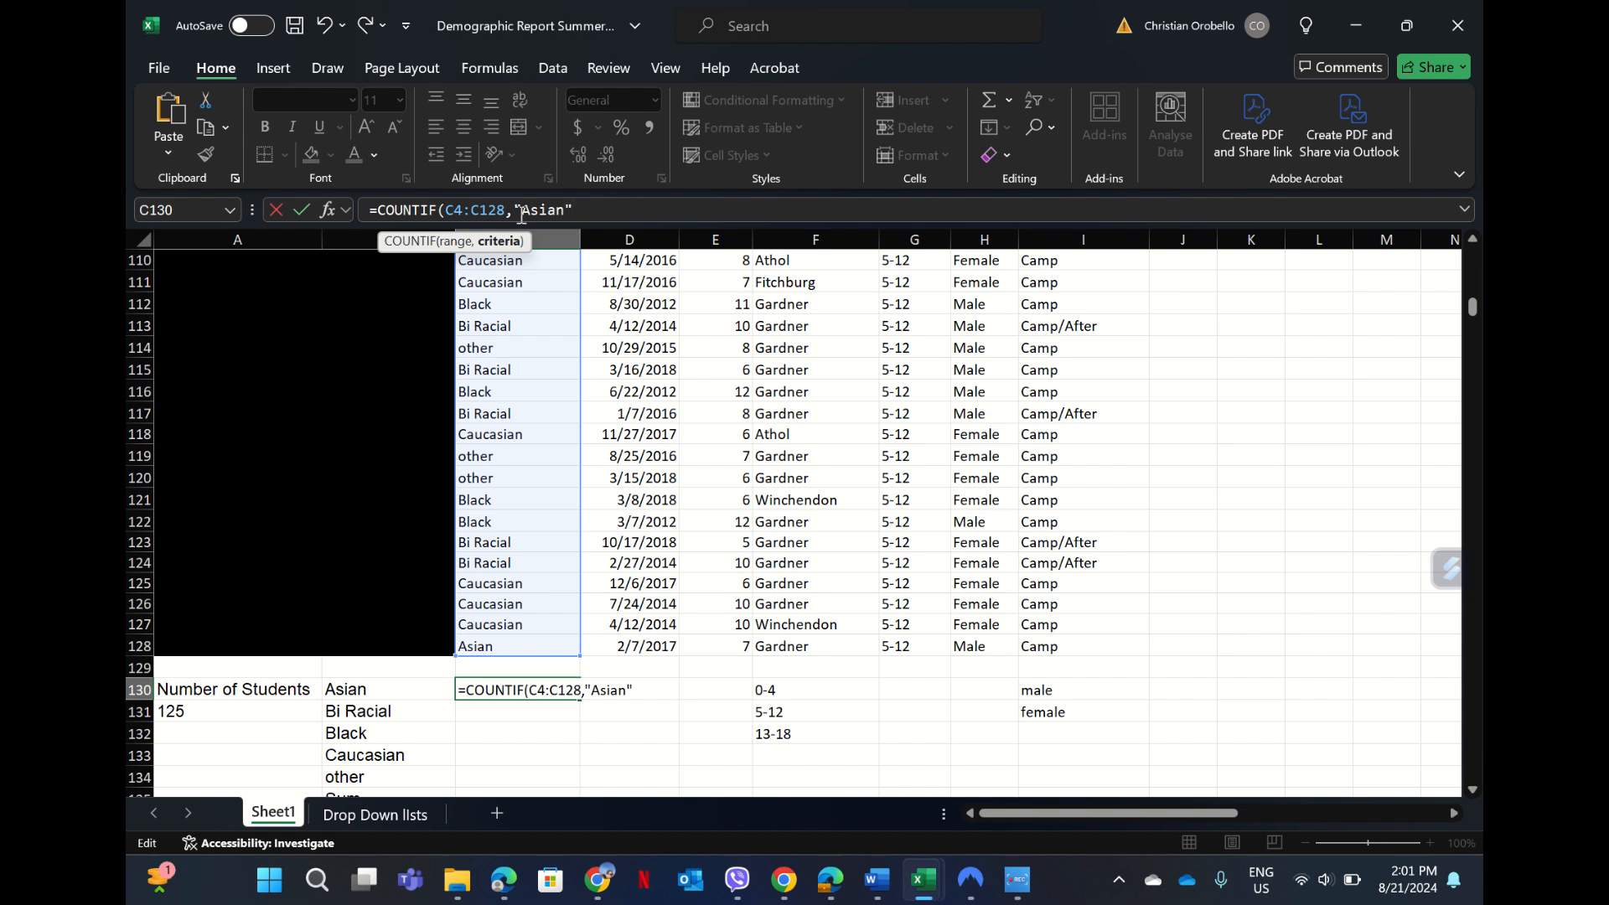
{"action": "type", "text": "\")"}
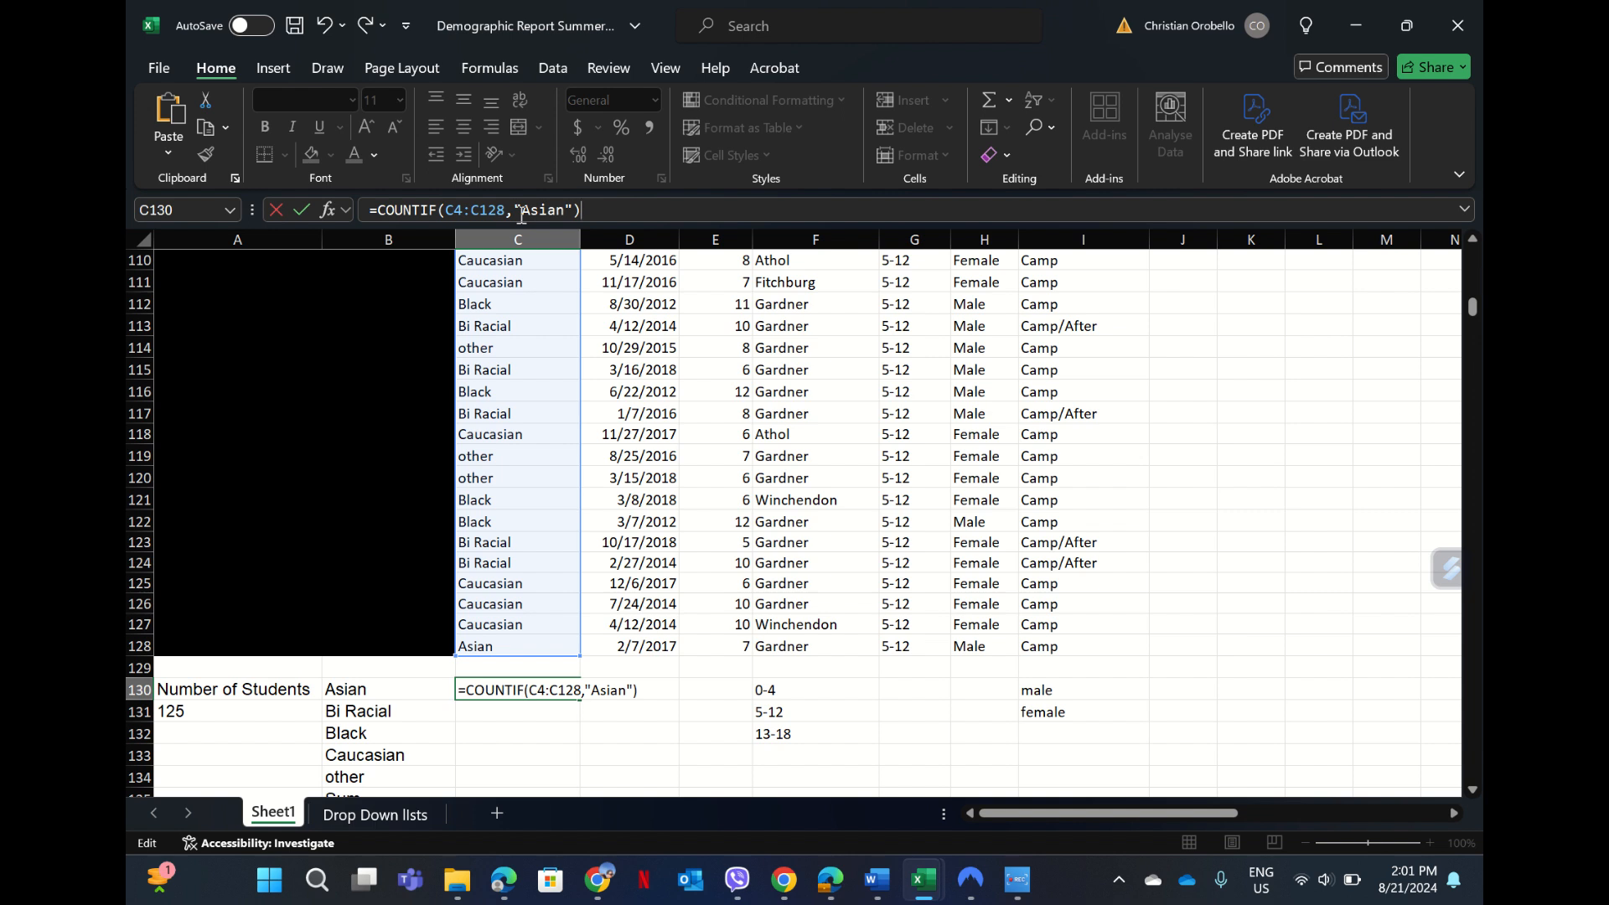
{"action": "key", "text": "Return"}
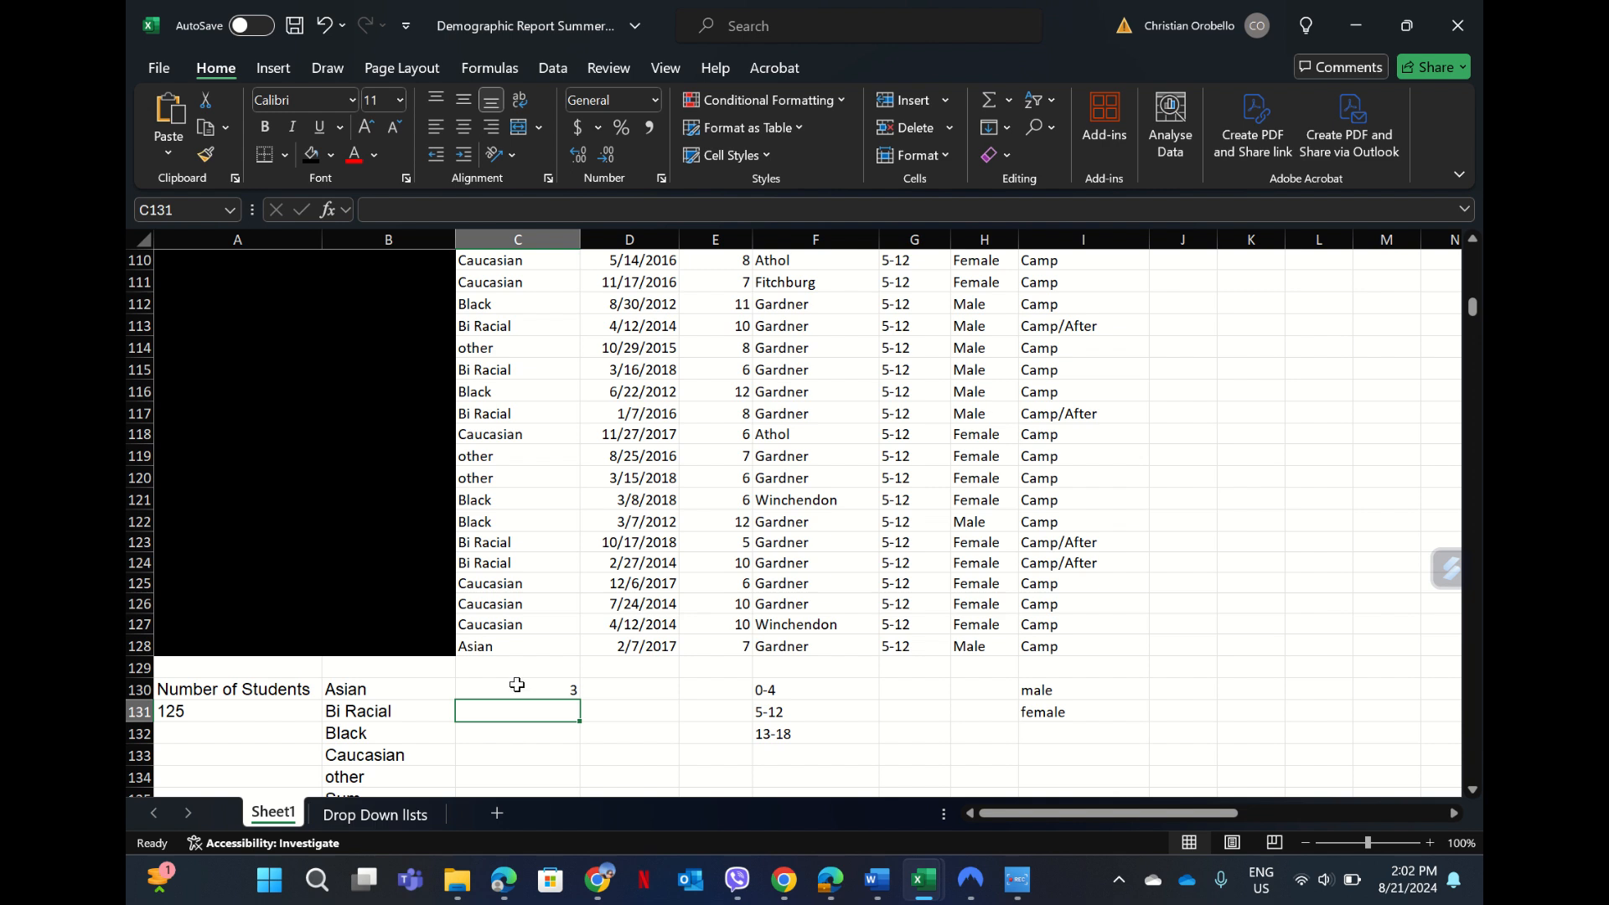
- Try filling the Asian count formula down to C131, beside Bi Racial, and clear that cell again
{"action": "left_click", "coordinate": [517, 688]}
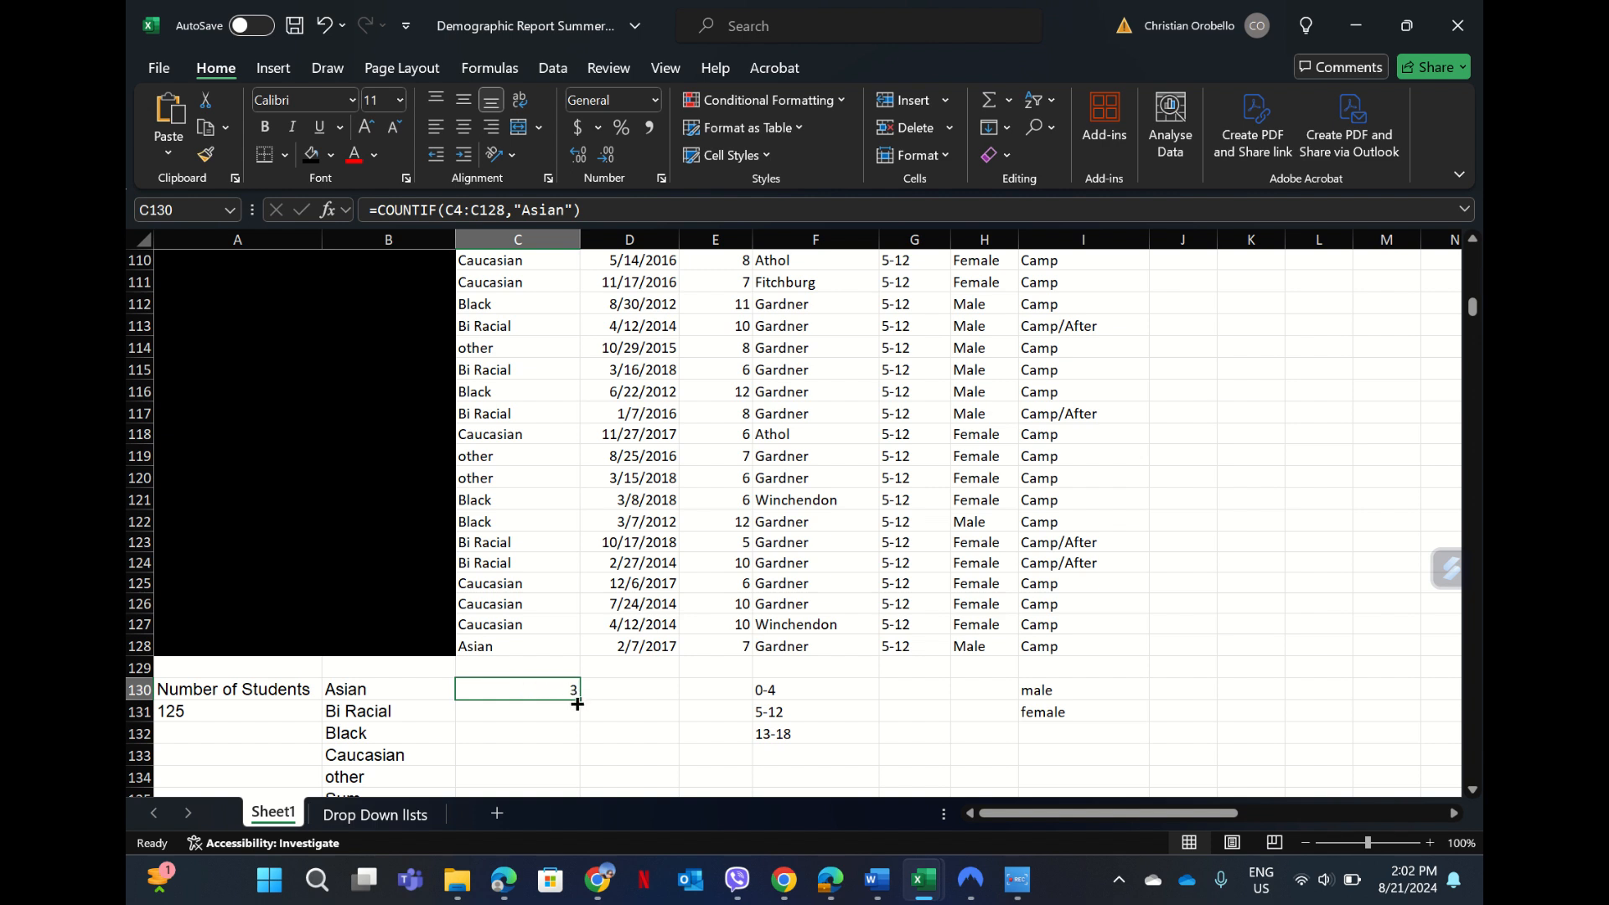
{"action": "left_click_drag", "start_coordinate": [577, 704], "coordinate": [572, 713]}
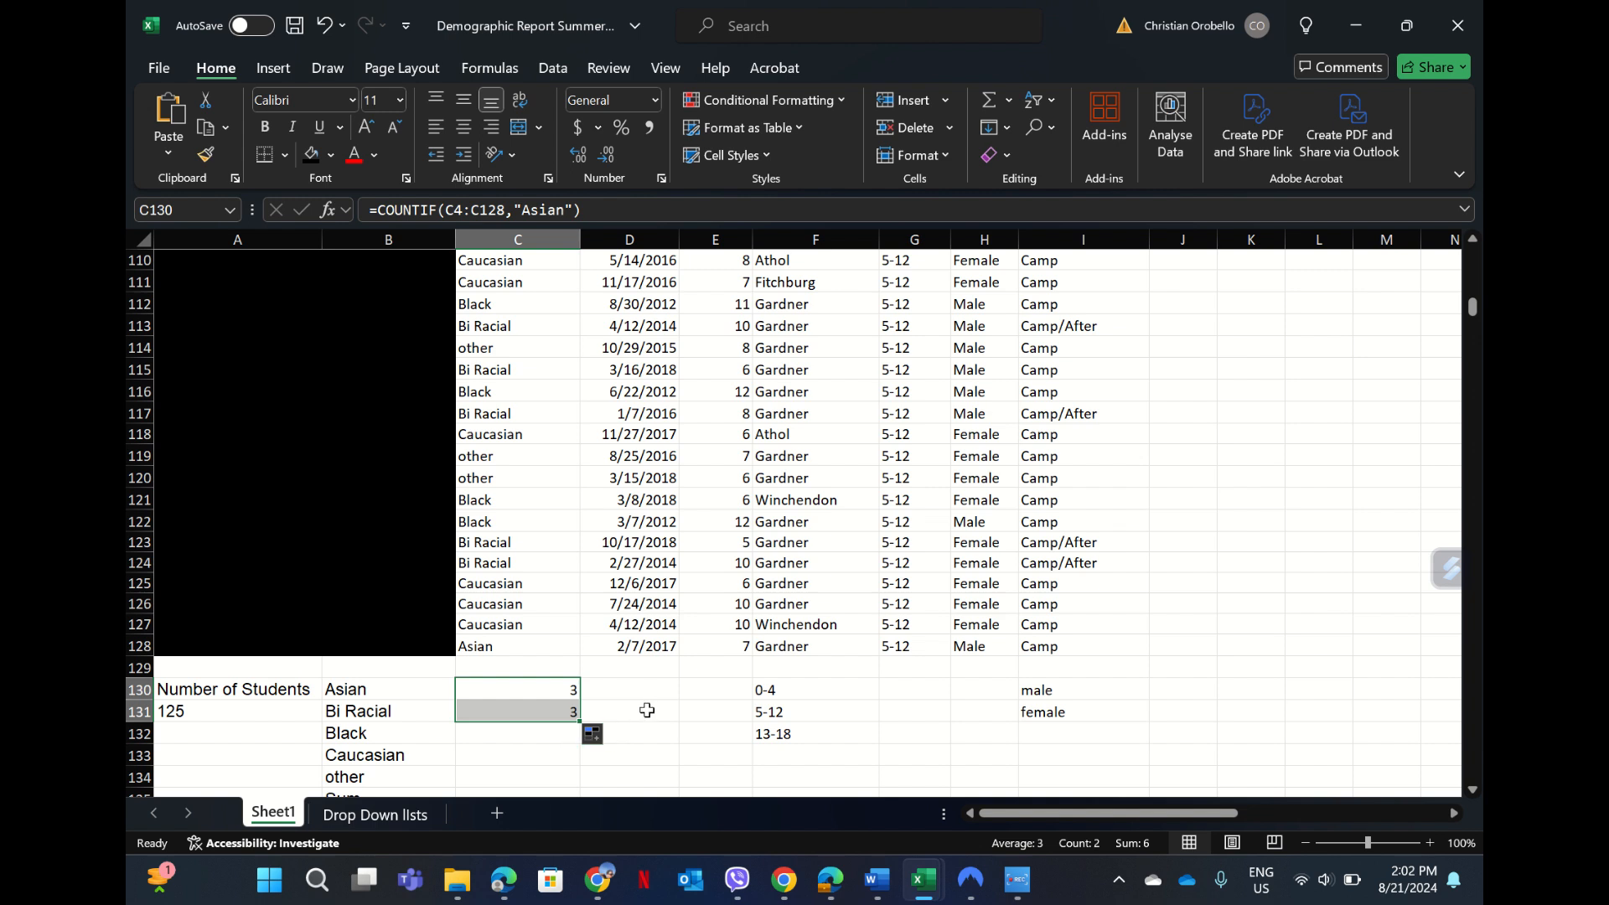
{"action": "left_click", "coordinate": [559, 713]}
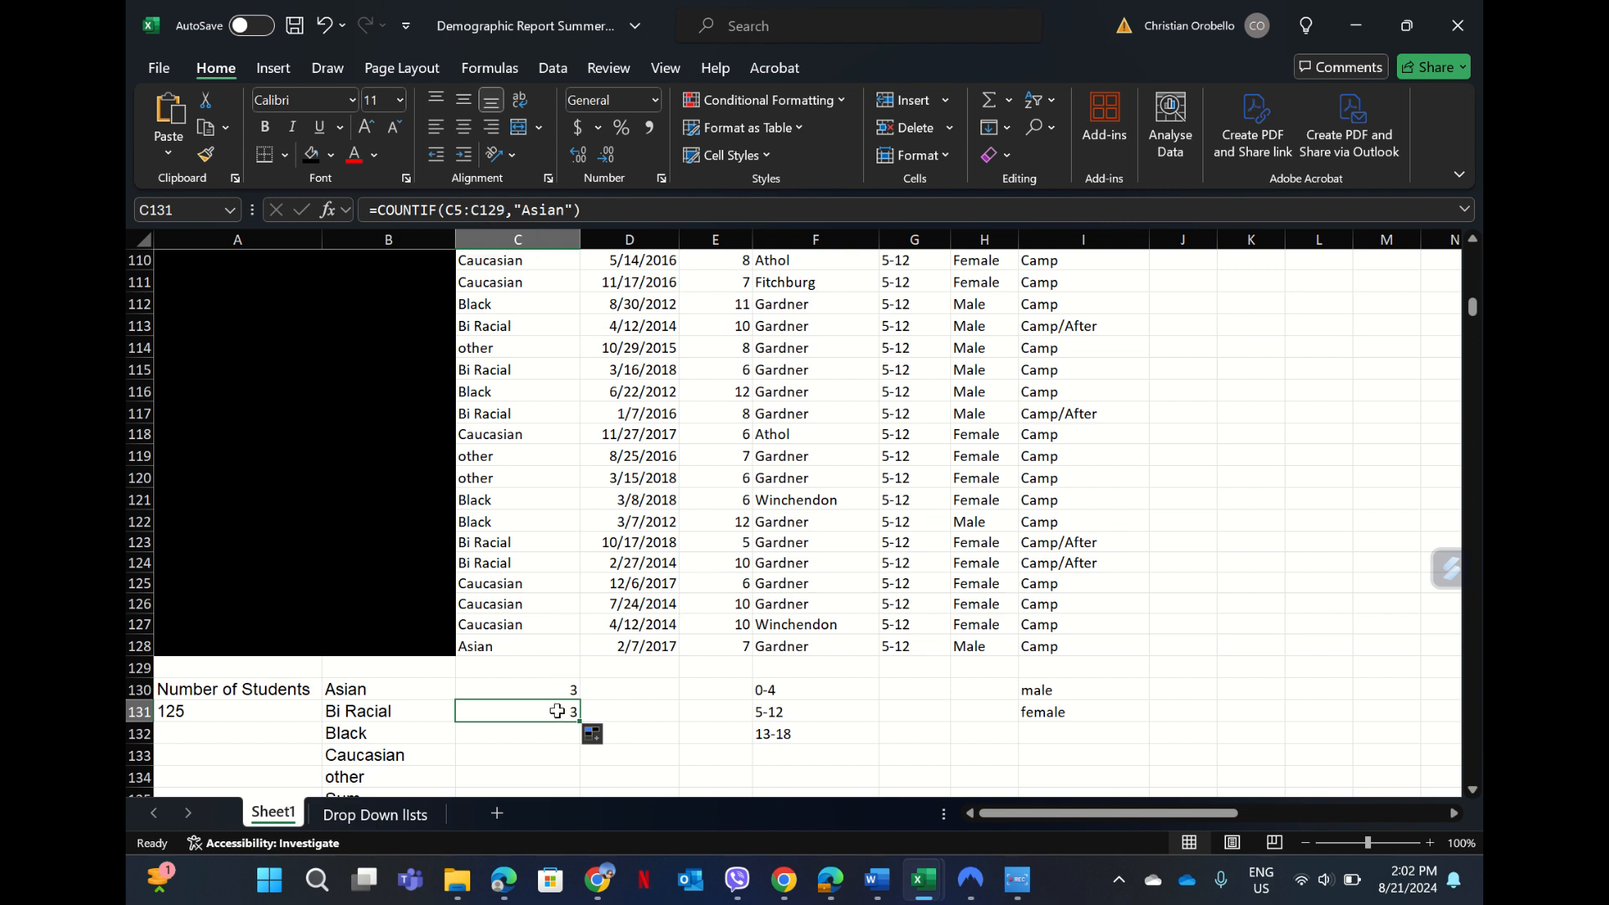
{"action": "key", "text": "Delete"}
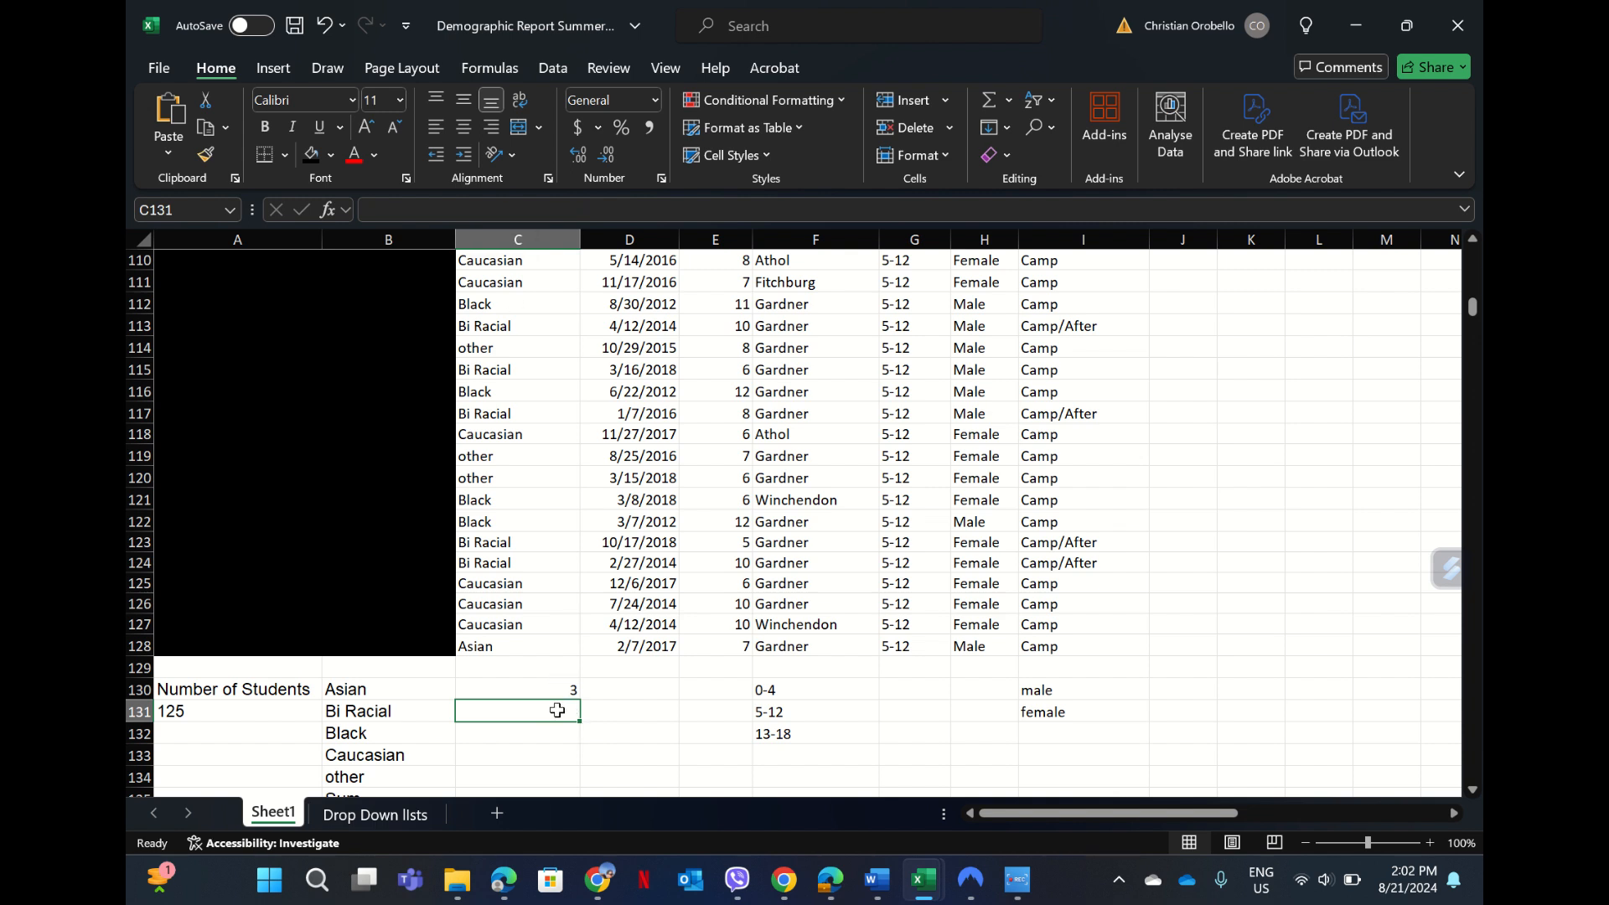
- Change the range in the C130 formula to $C4:$C128, keeping the criterion "Asian"
{"action": "left_click", "coordinate": [551, 688]}
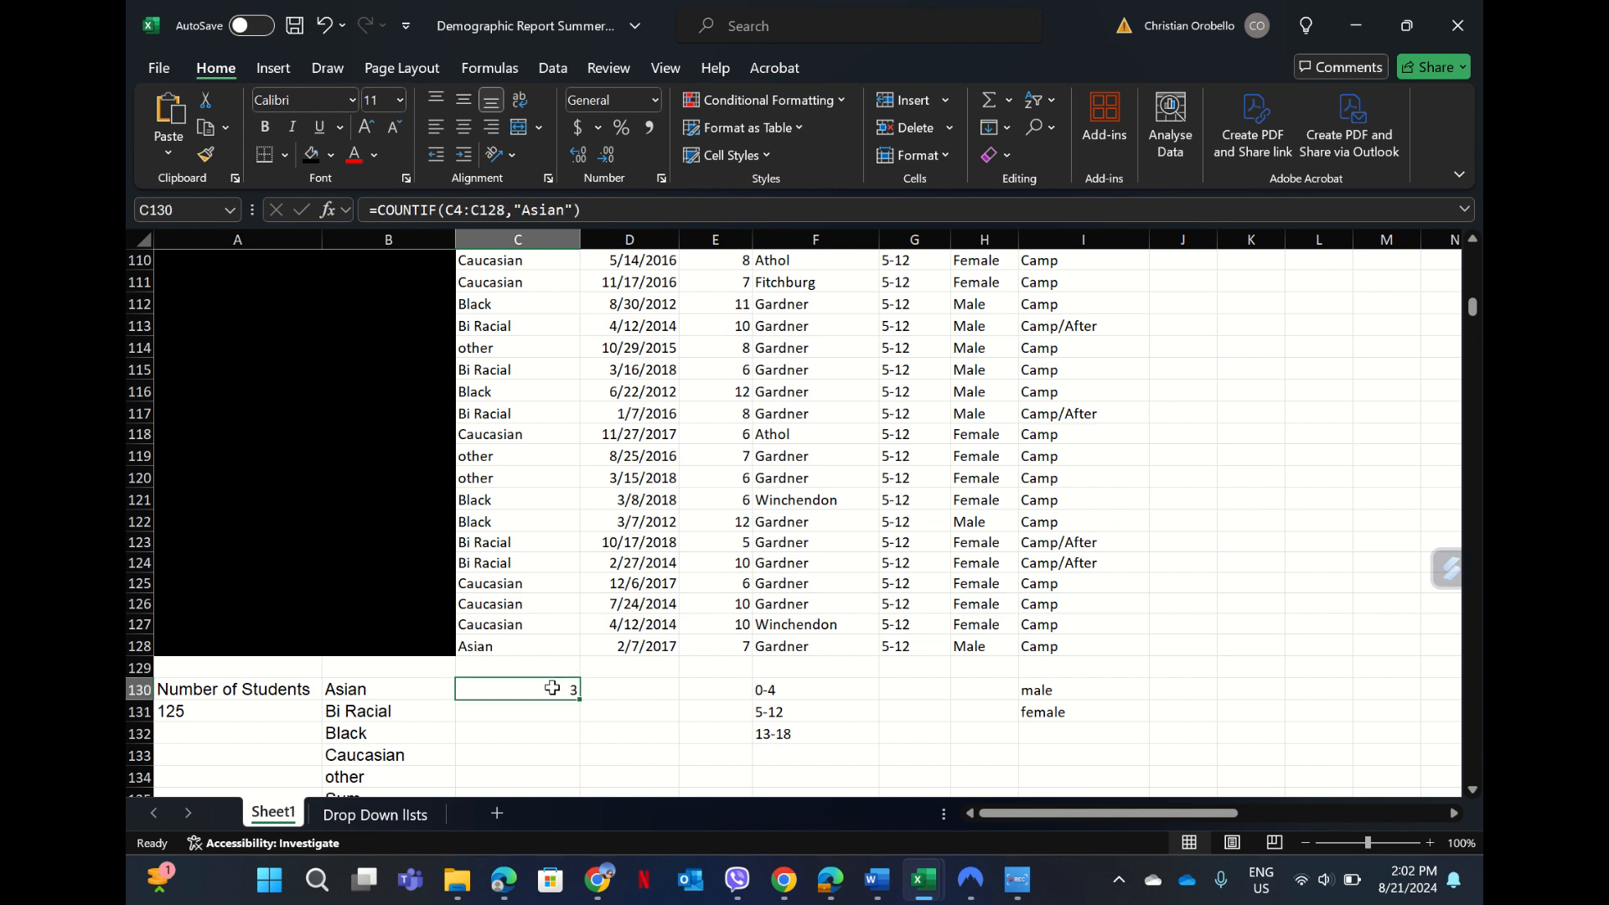
{"action": "left_click", "coordinate": [447, 210]}
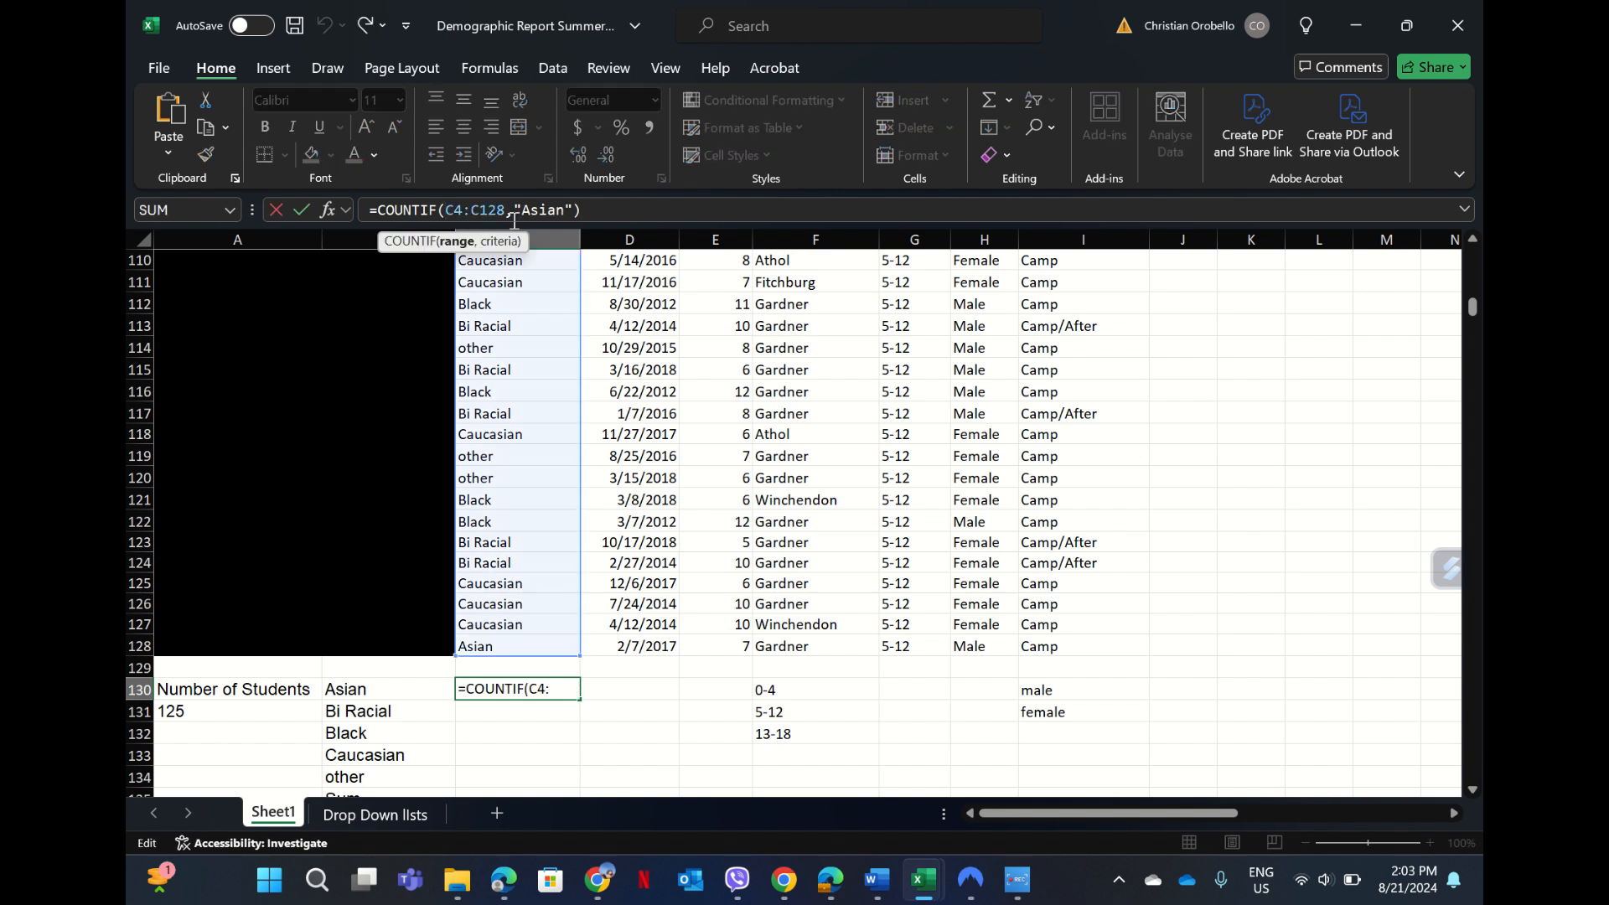
{"action": "type", "text": "$C4:"}
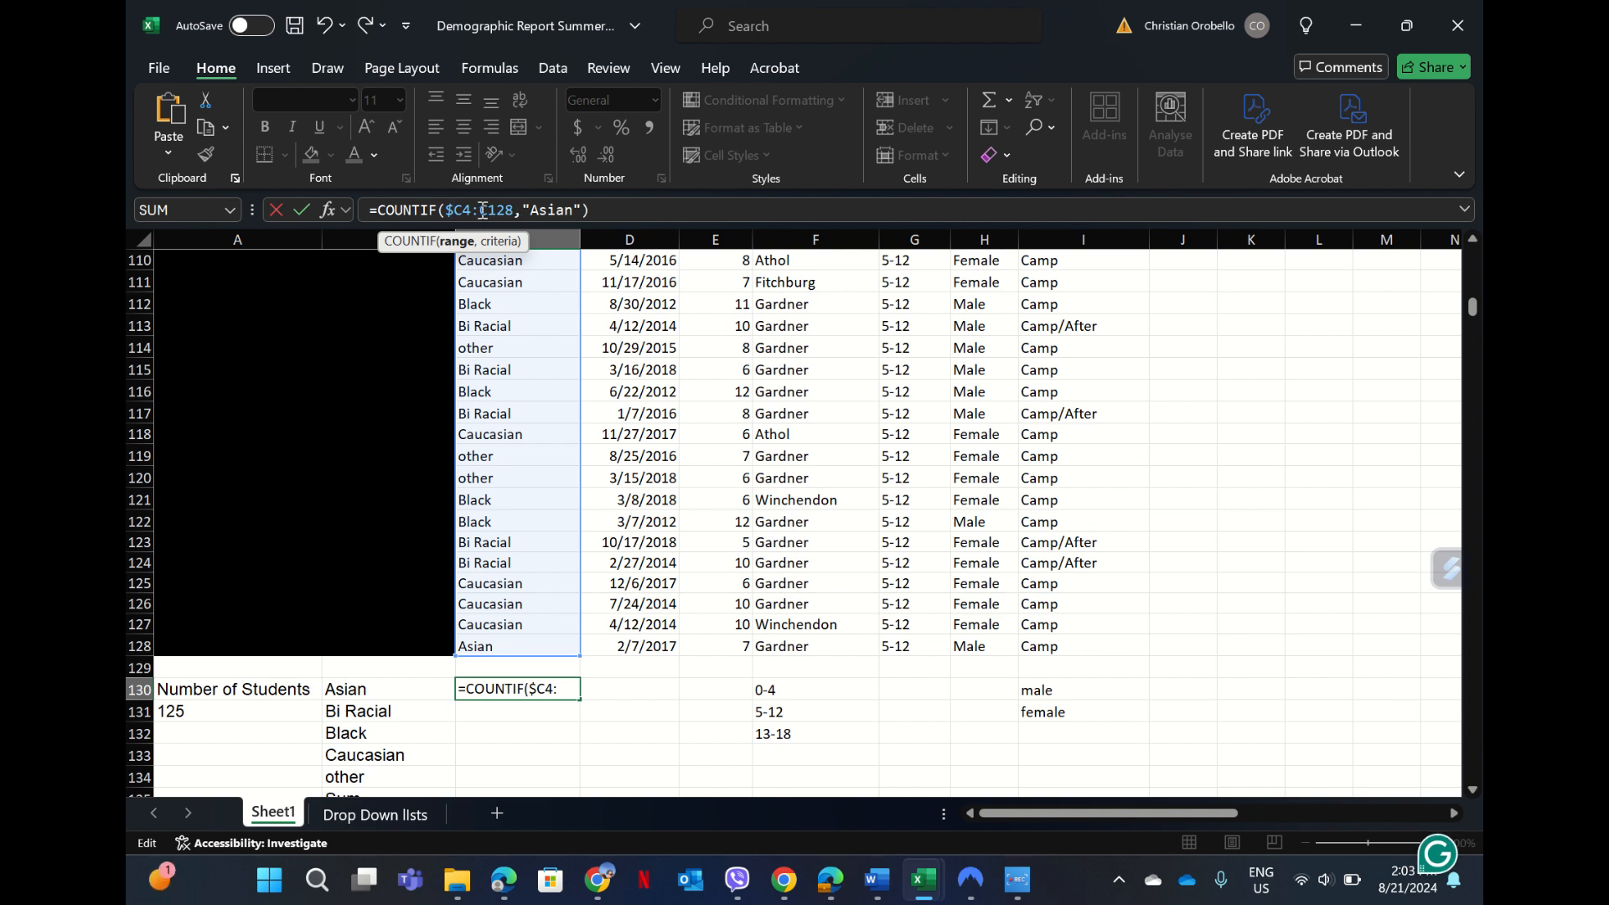
{"action": "type", "text": "$"}
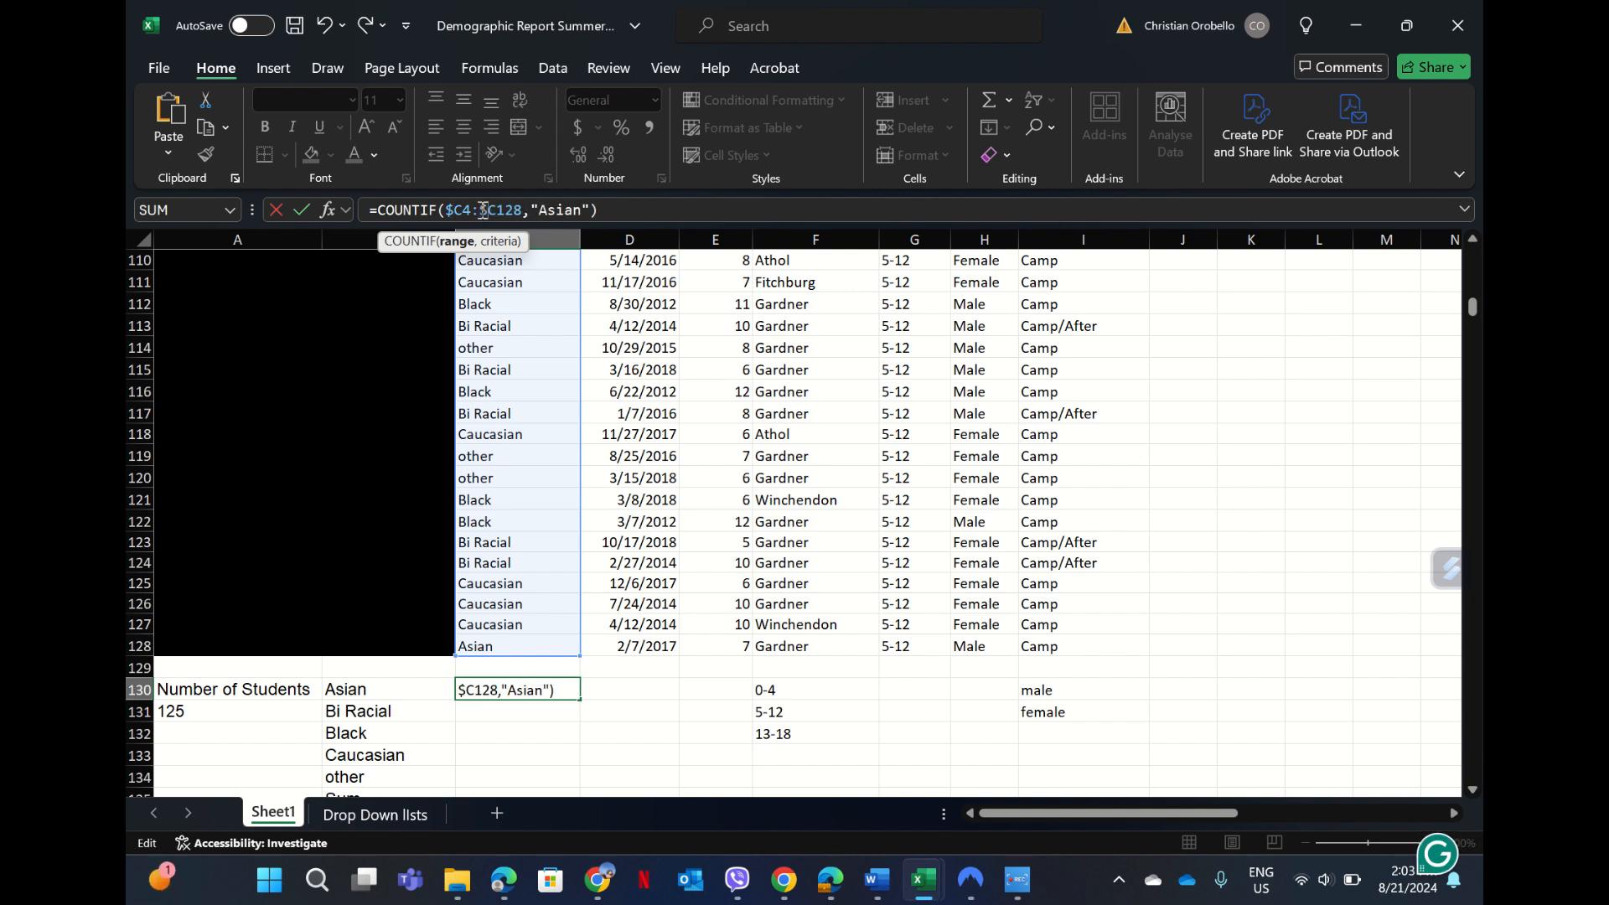
{"action": "left_click", "coordinate": [632, 213]}
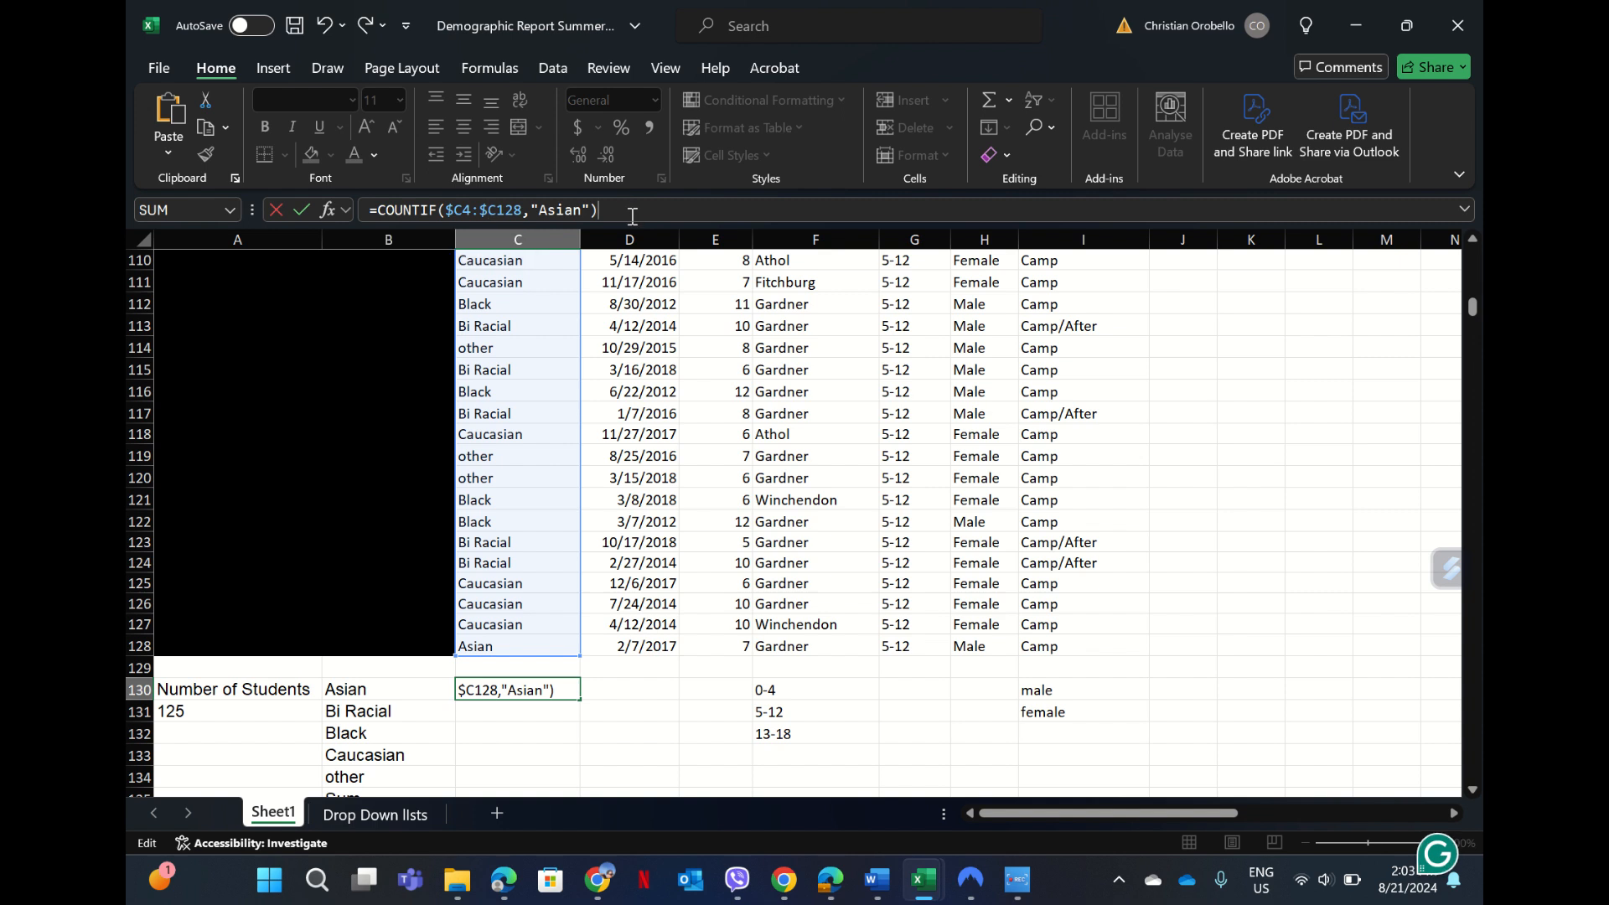
{"action": "key", "text": "Return"}
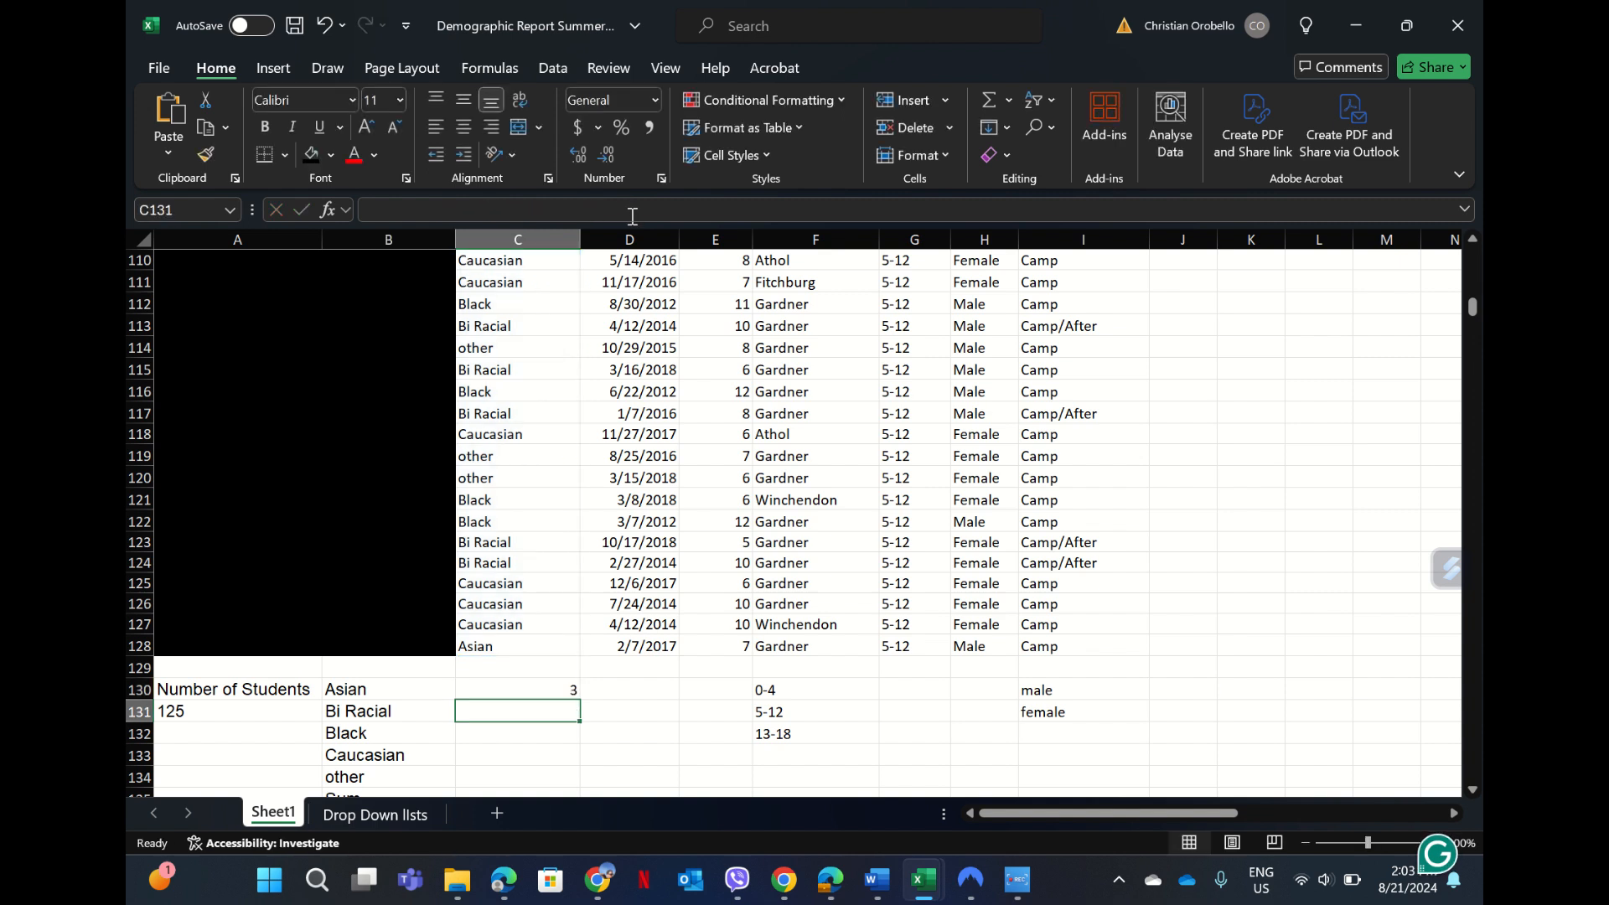
- Fill the COUNTIF formula from C130 down through C134, beside other, and check the ranges in the copied formulas
{"action": "left_click", "coordinate": [539, 689]}
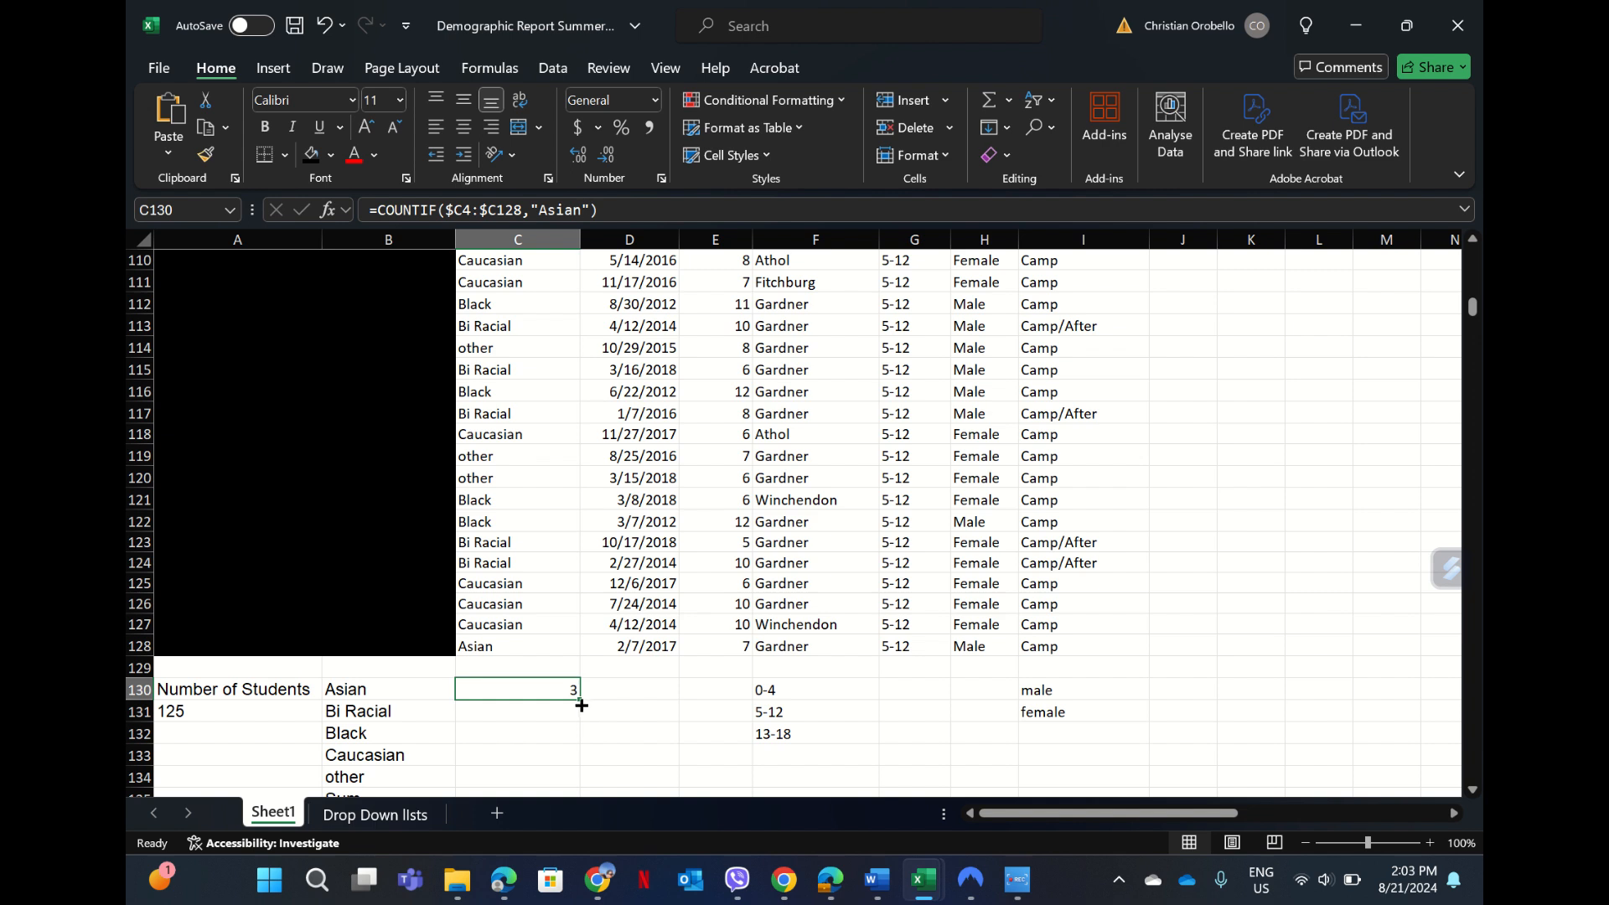
{"action": "left_click_drag", "start_coordinate": [579, 703], "coordinate": [578, 718]}
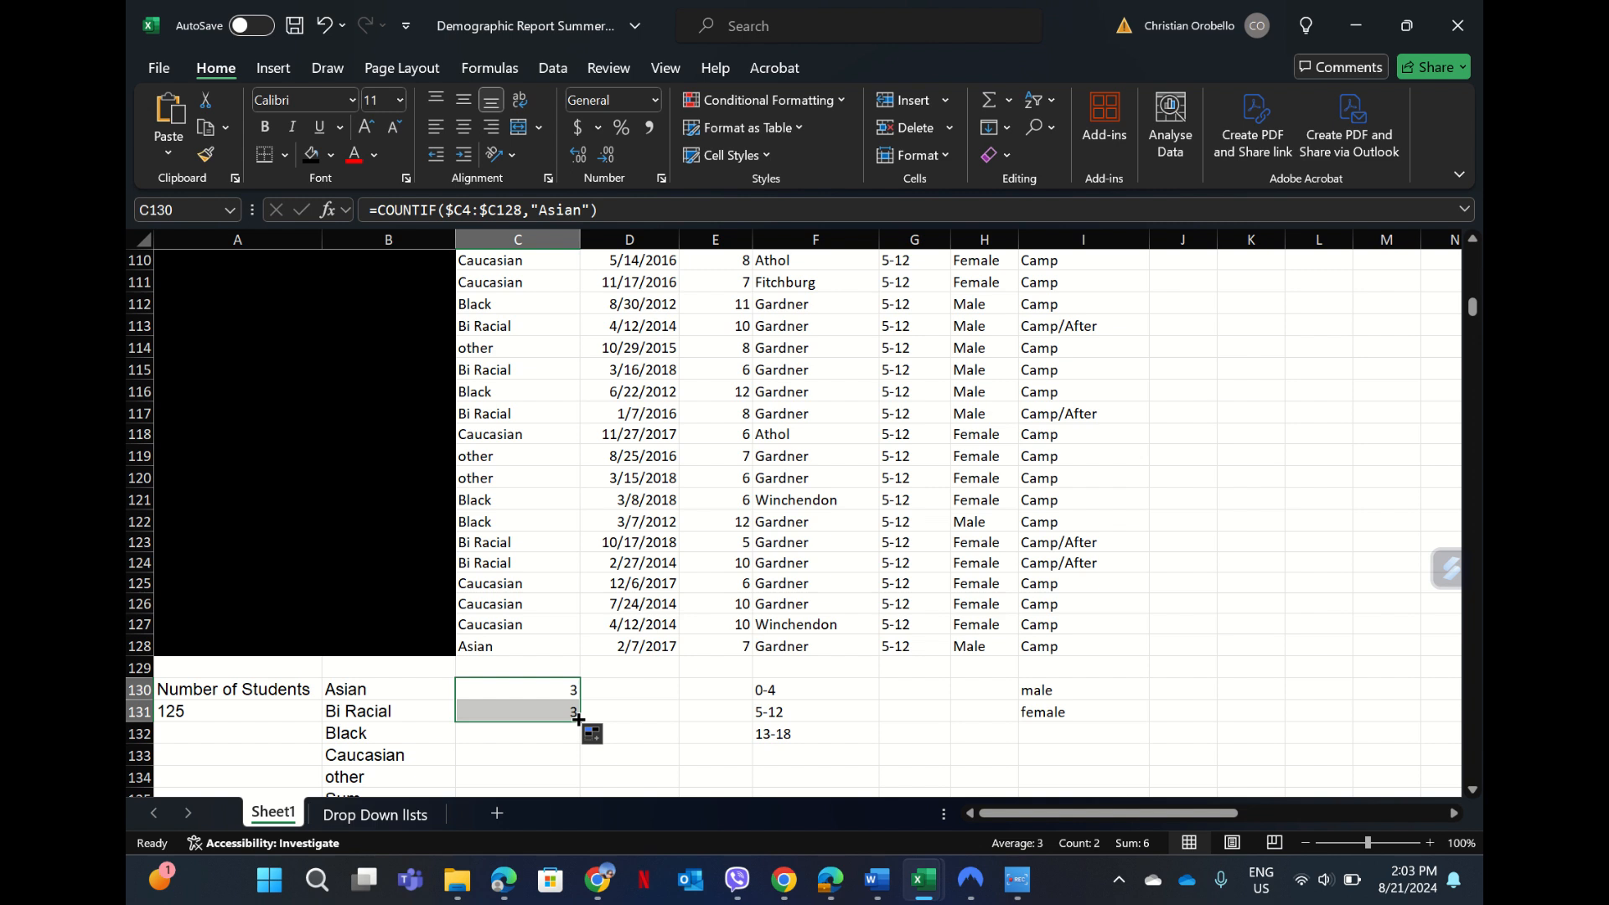
{"action": "left_click_drag", "start_coordinate": [578, 719], "coordinate": [572, 735]}
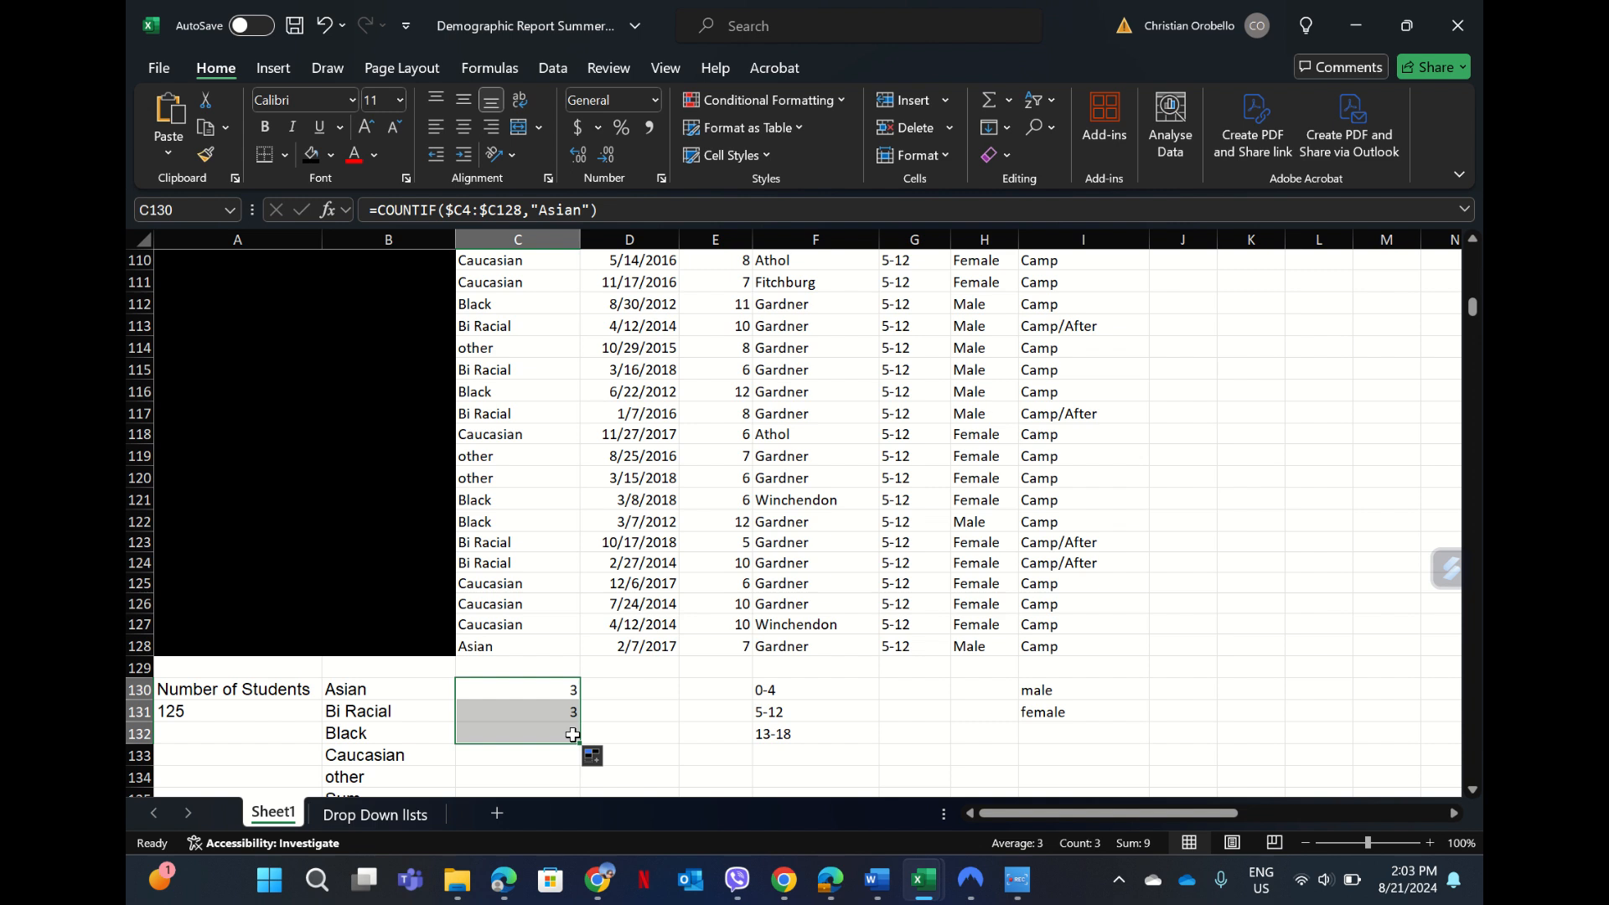
{"action": "left_click_drag", "start_coordinate": [580, 745], "coordinate": [577, 785]}
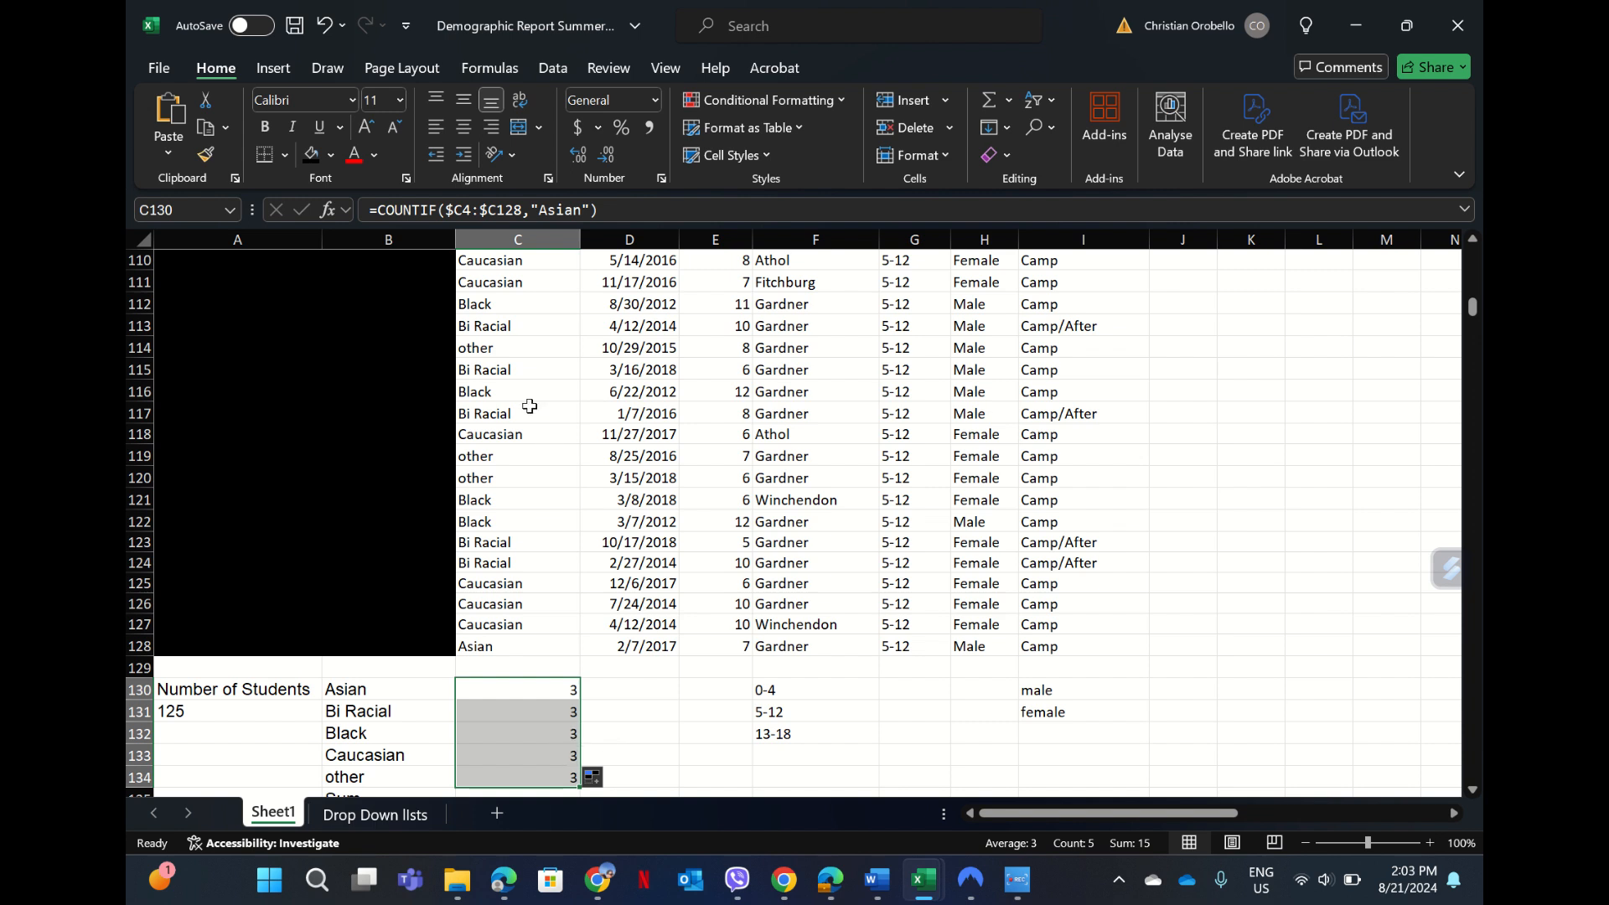
{"action": "left_click", "coordinate": [535, 689]}
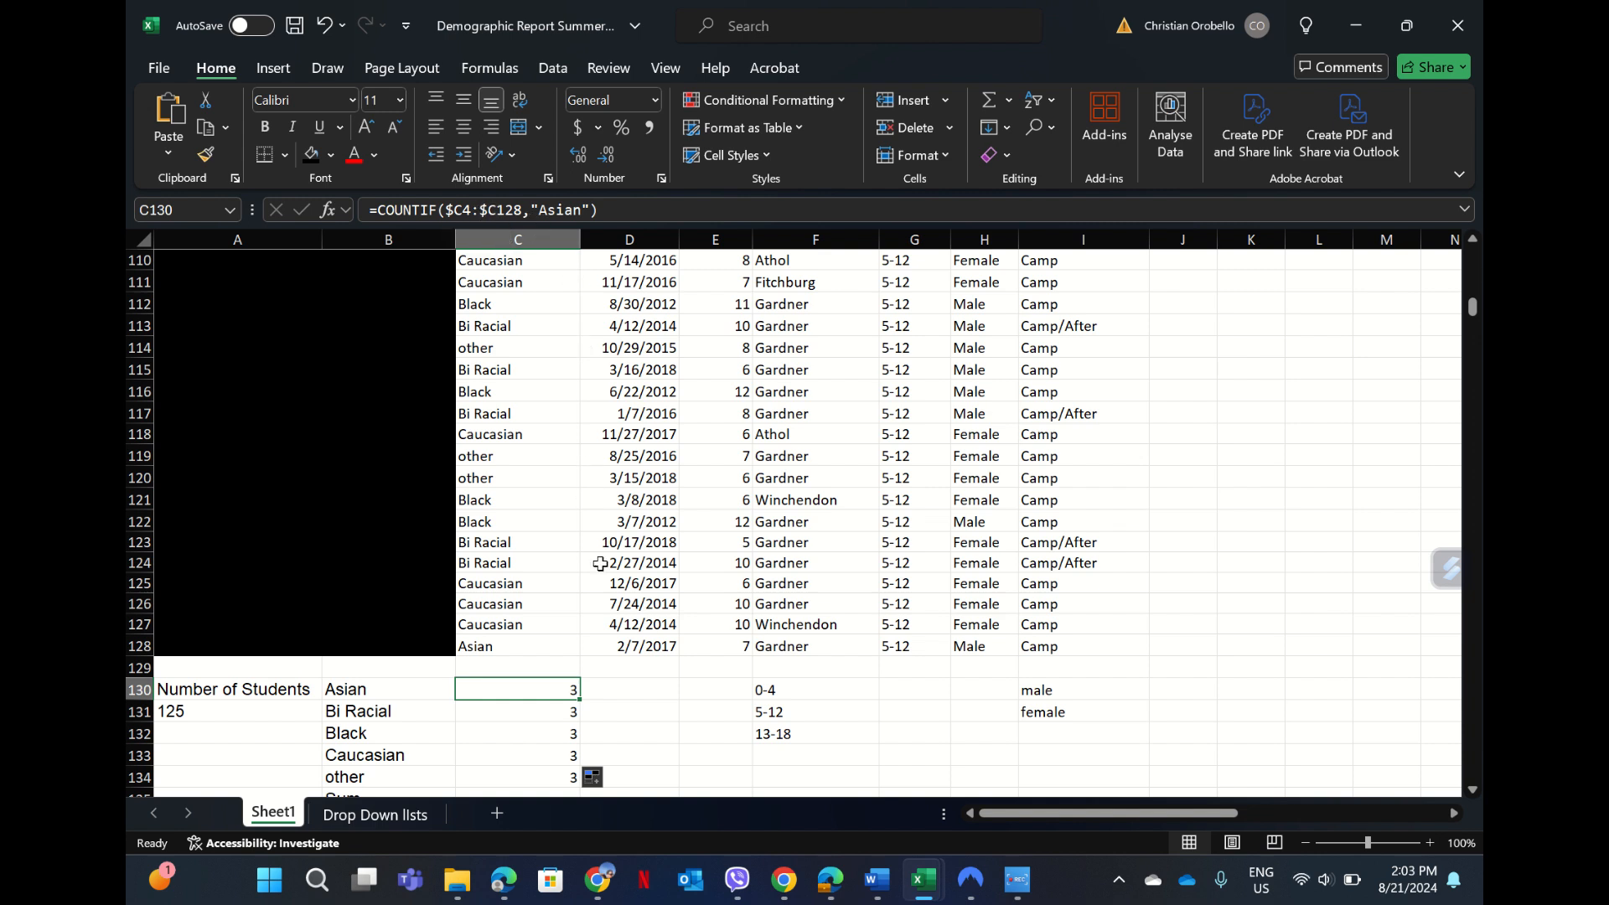
{"action": "left_click", "coordinate": [556, 712]}
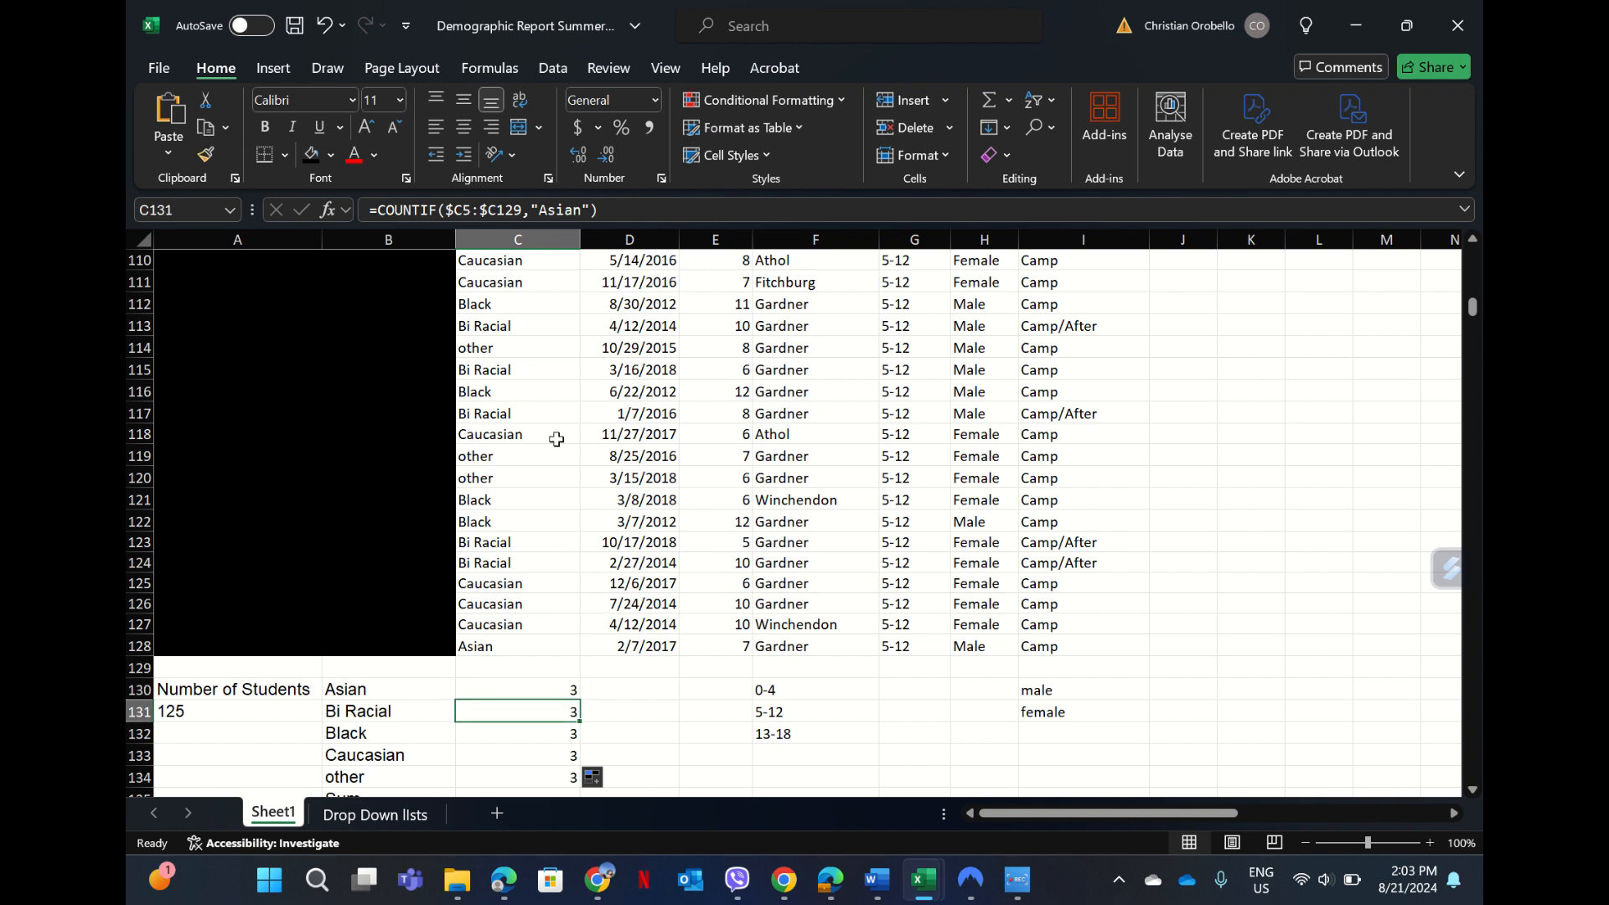
{"action": "left_click", "coordinate": [554, 754]}
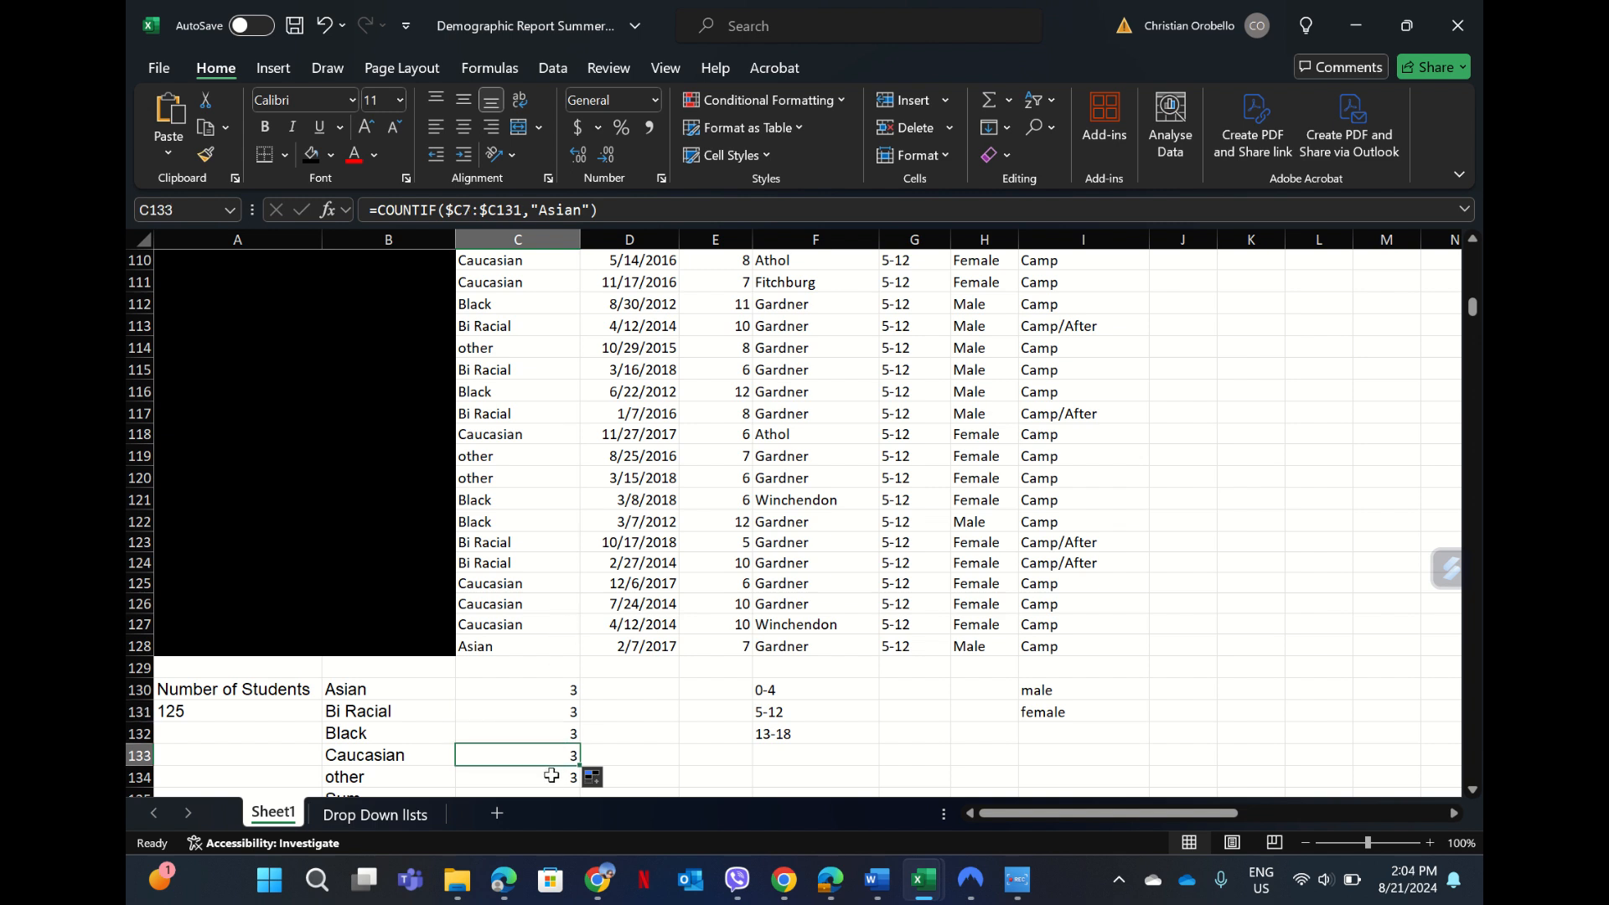
{"action": "left_click", "coordinate": [553, 775]}
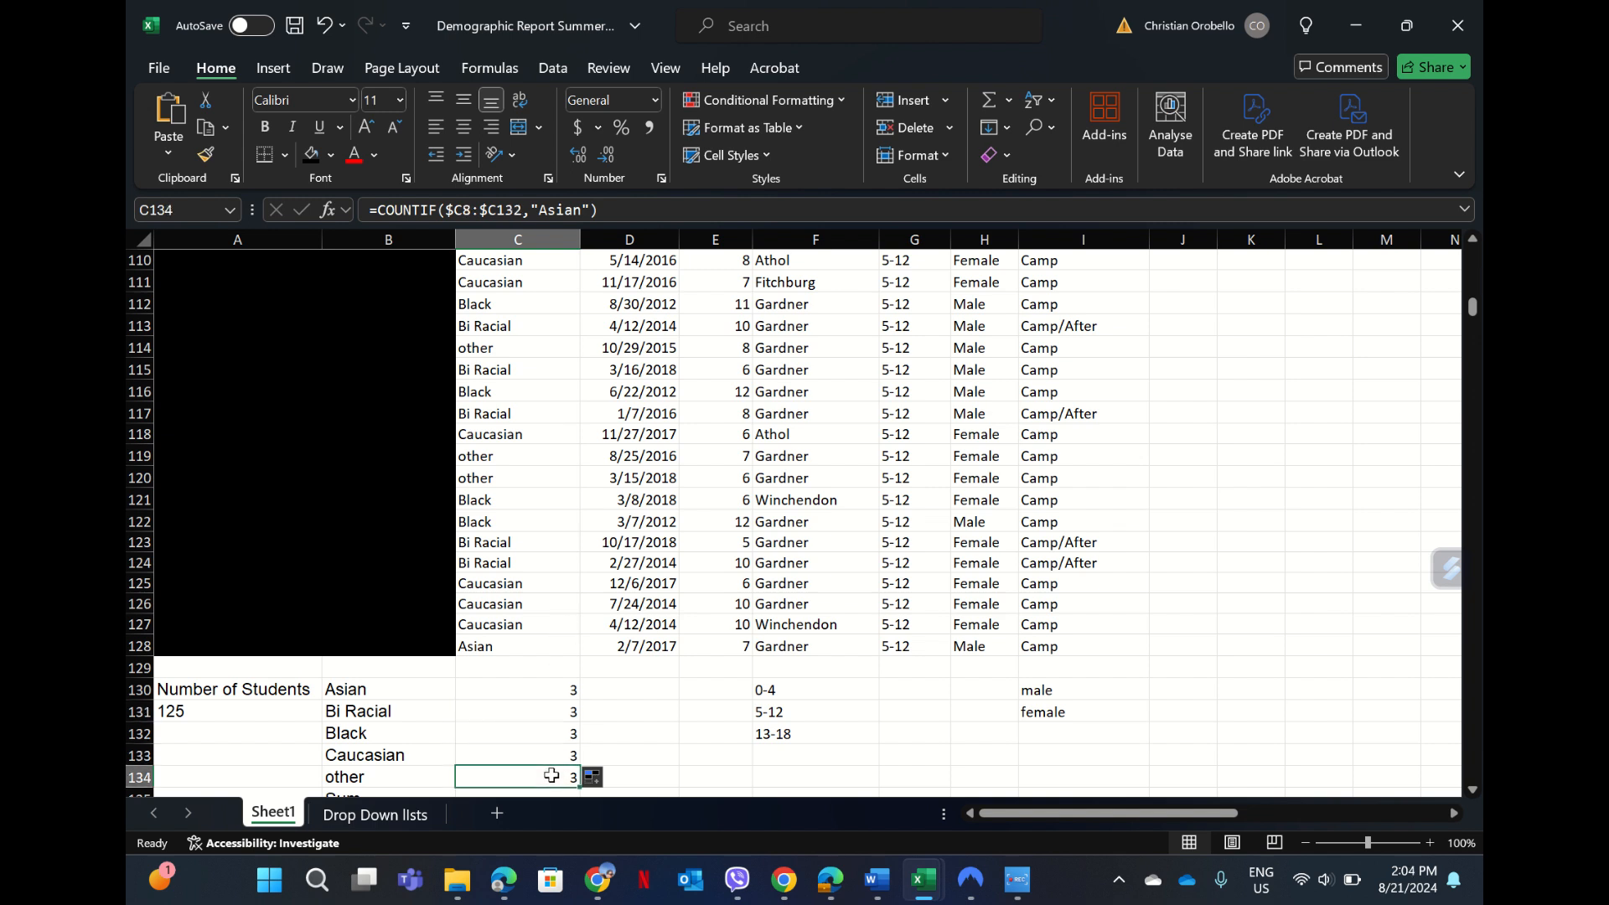
- Remove the dollar signs from the range in the C130 formula so it reads =COUNTIF(C4:C128,"Asian")
{"action": "left_click", "coordinate": [546, 691]}
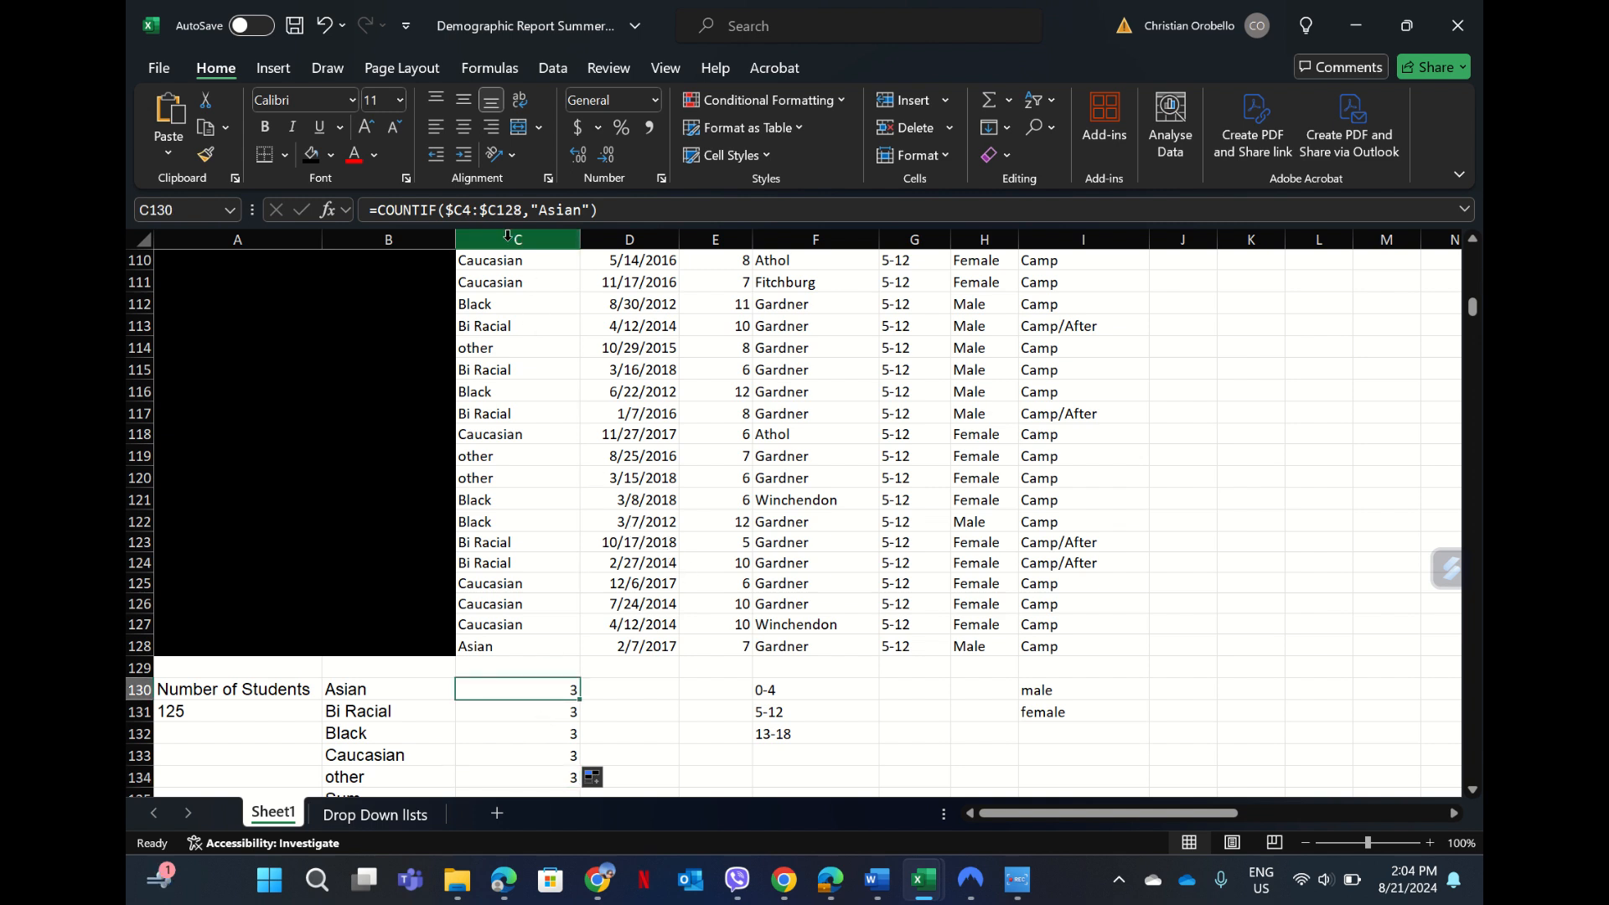
{"action": "left_click", "coordinate": [453, 209]}
{"action": "key", "text": "BackSpace"}
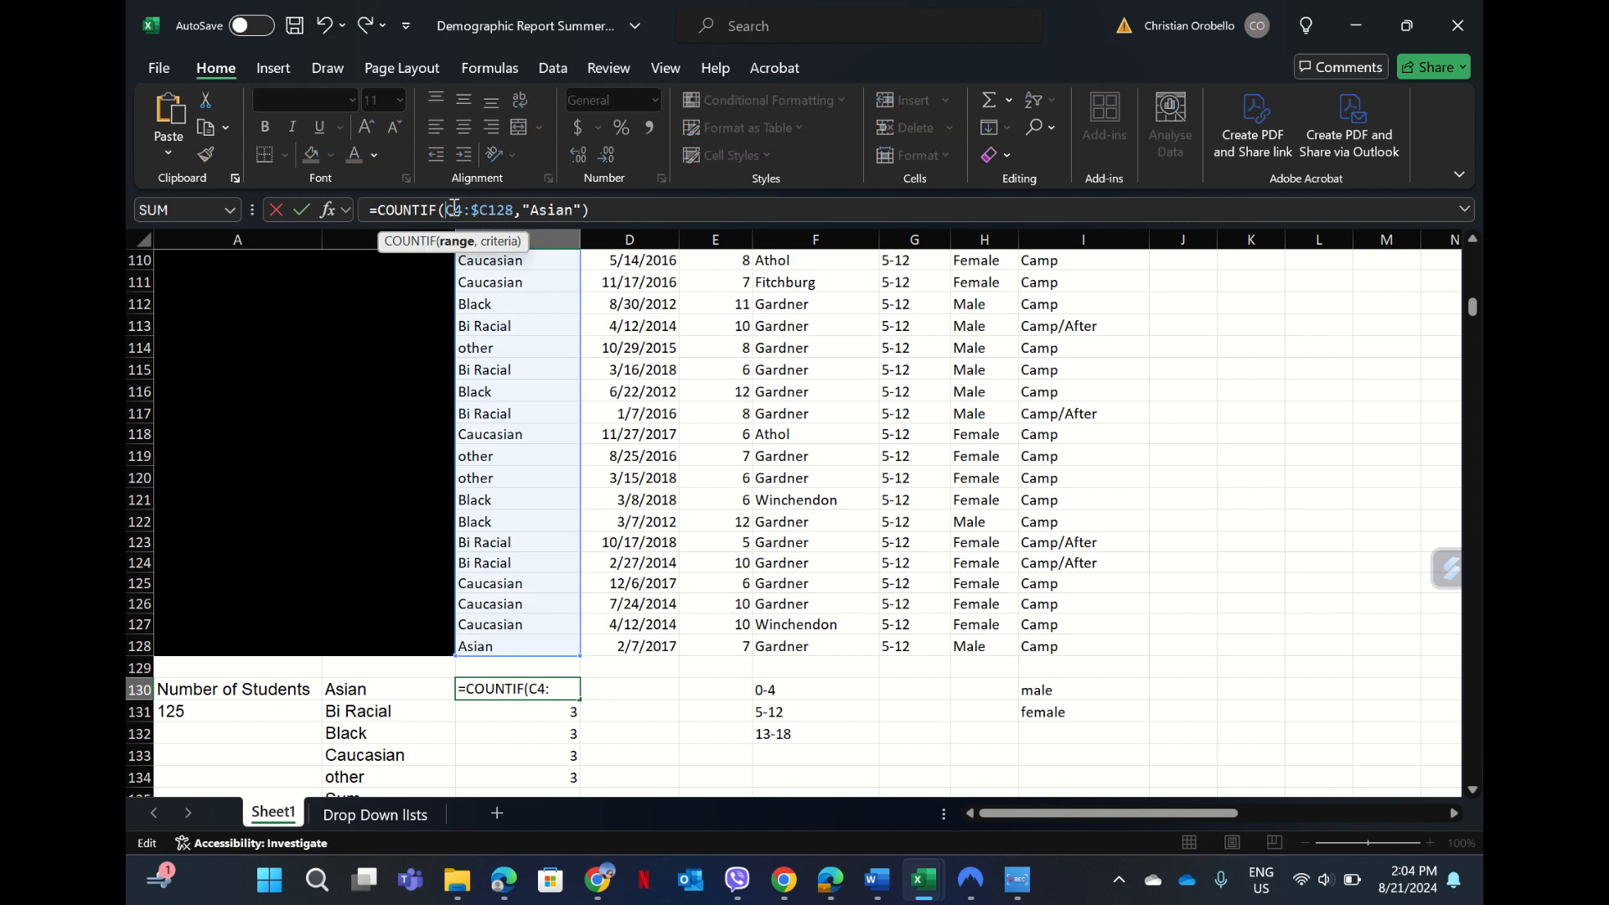
{"action": "left_click", "coordinate": [475, 210]}
{"action": "key", "text": "BackSpace"}
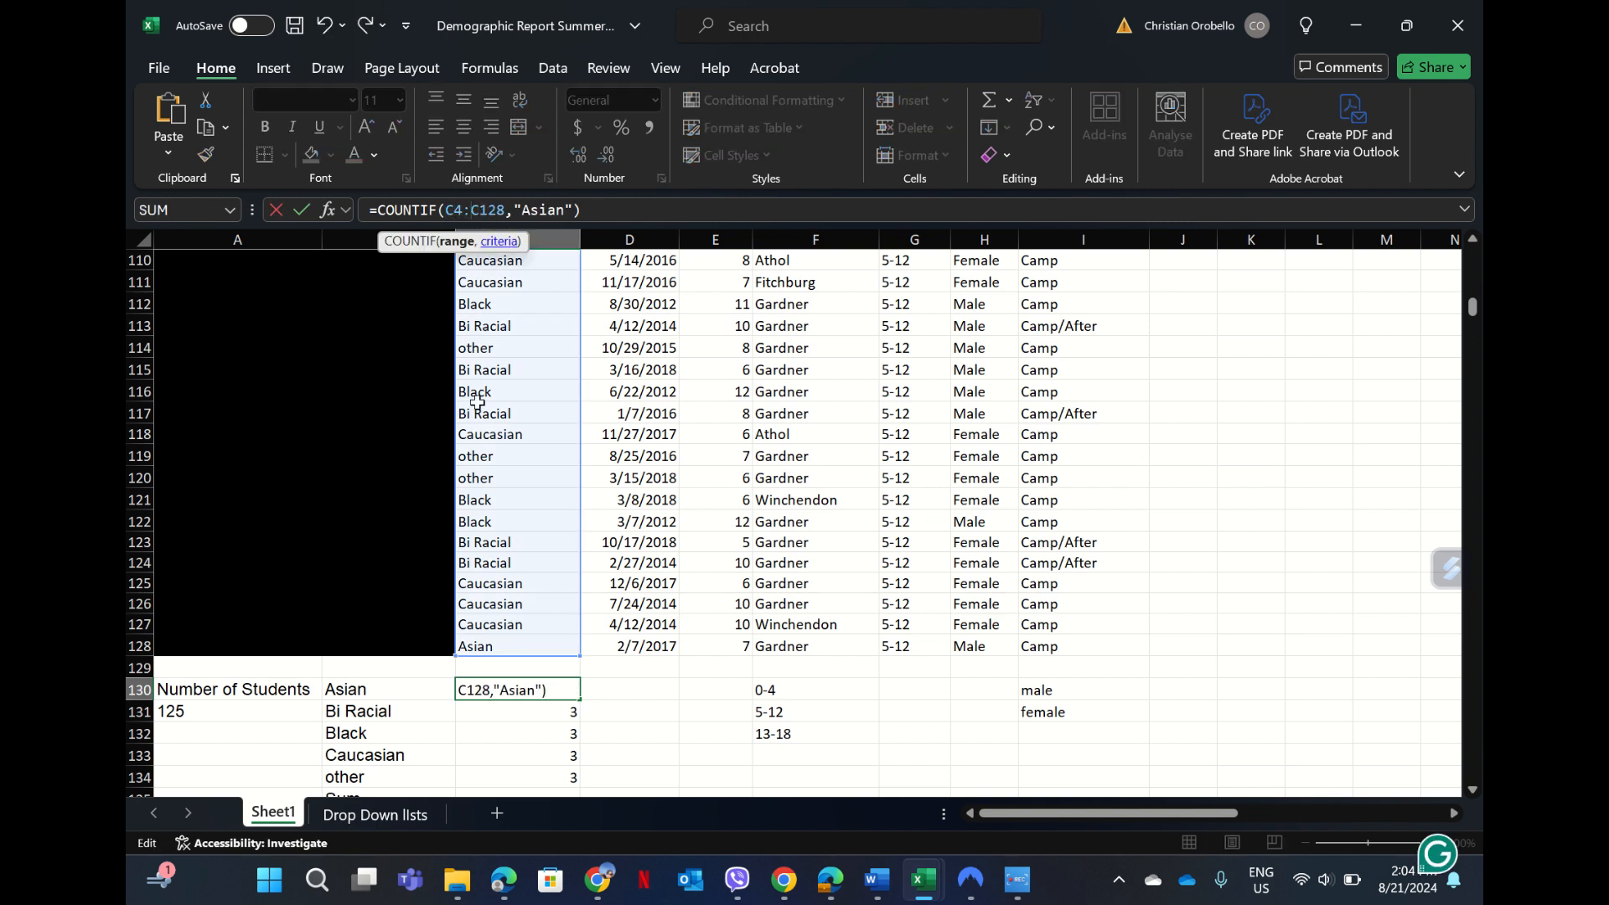
{"action": "left_click", "coordinate": [639, 720]}
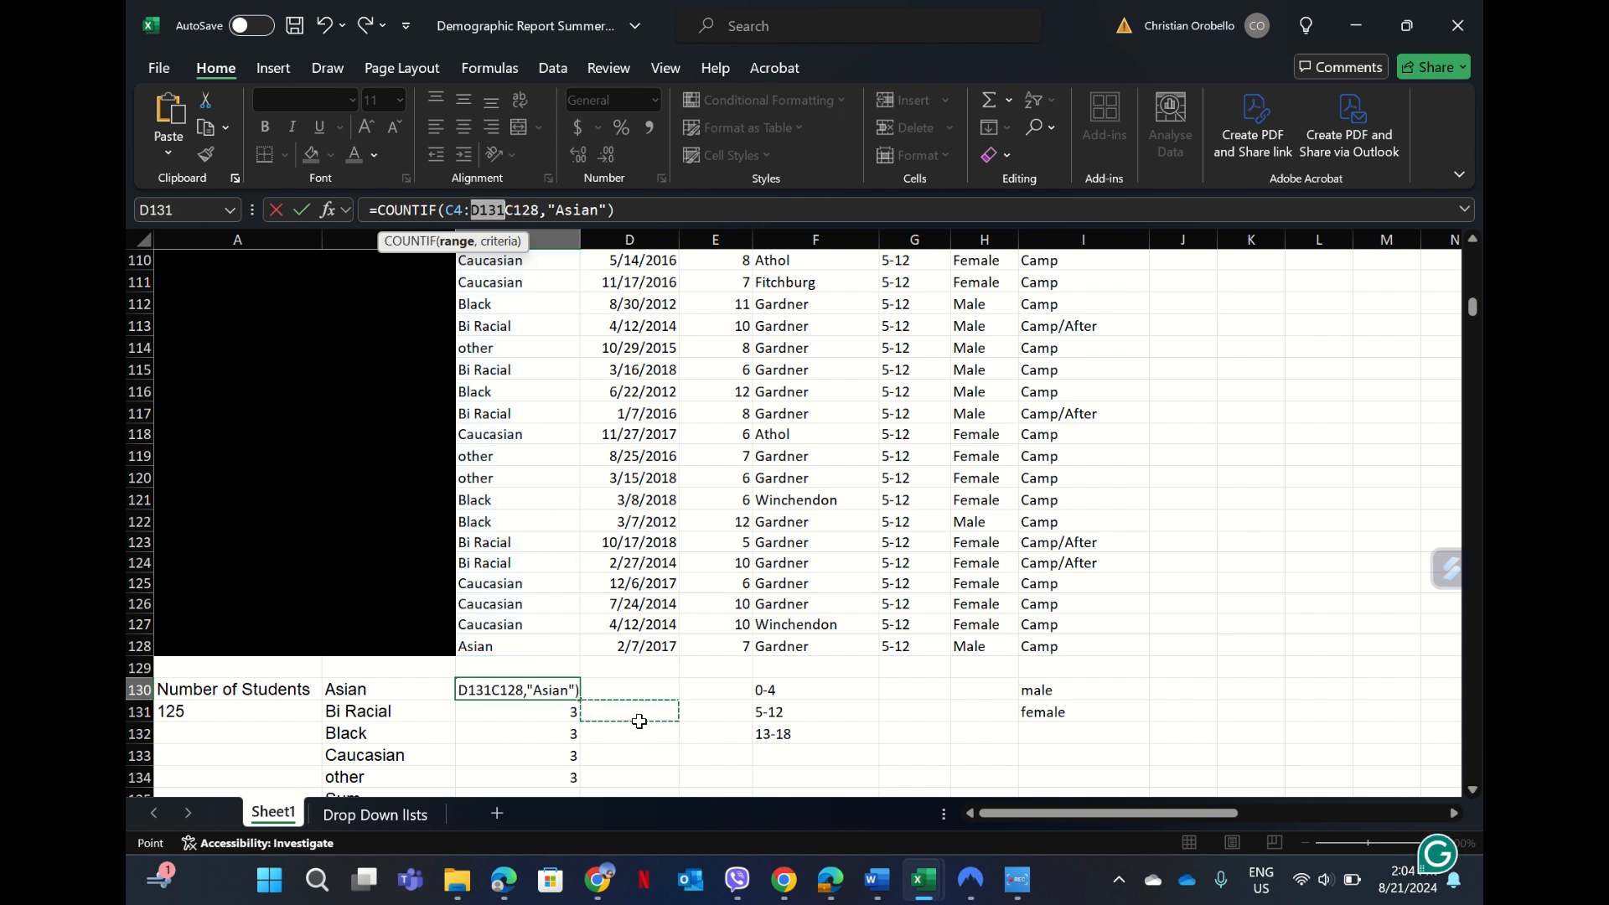
{"action": "left_click", "coordinate": [544, 723]}
{"action": "key", "text": "BackSpace"}
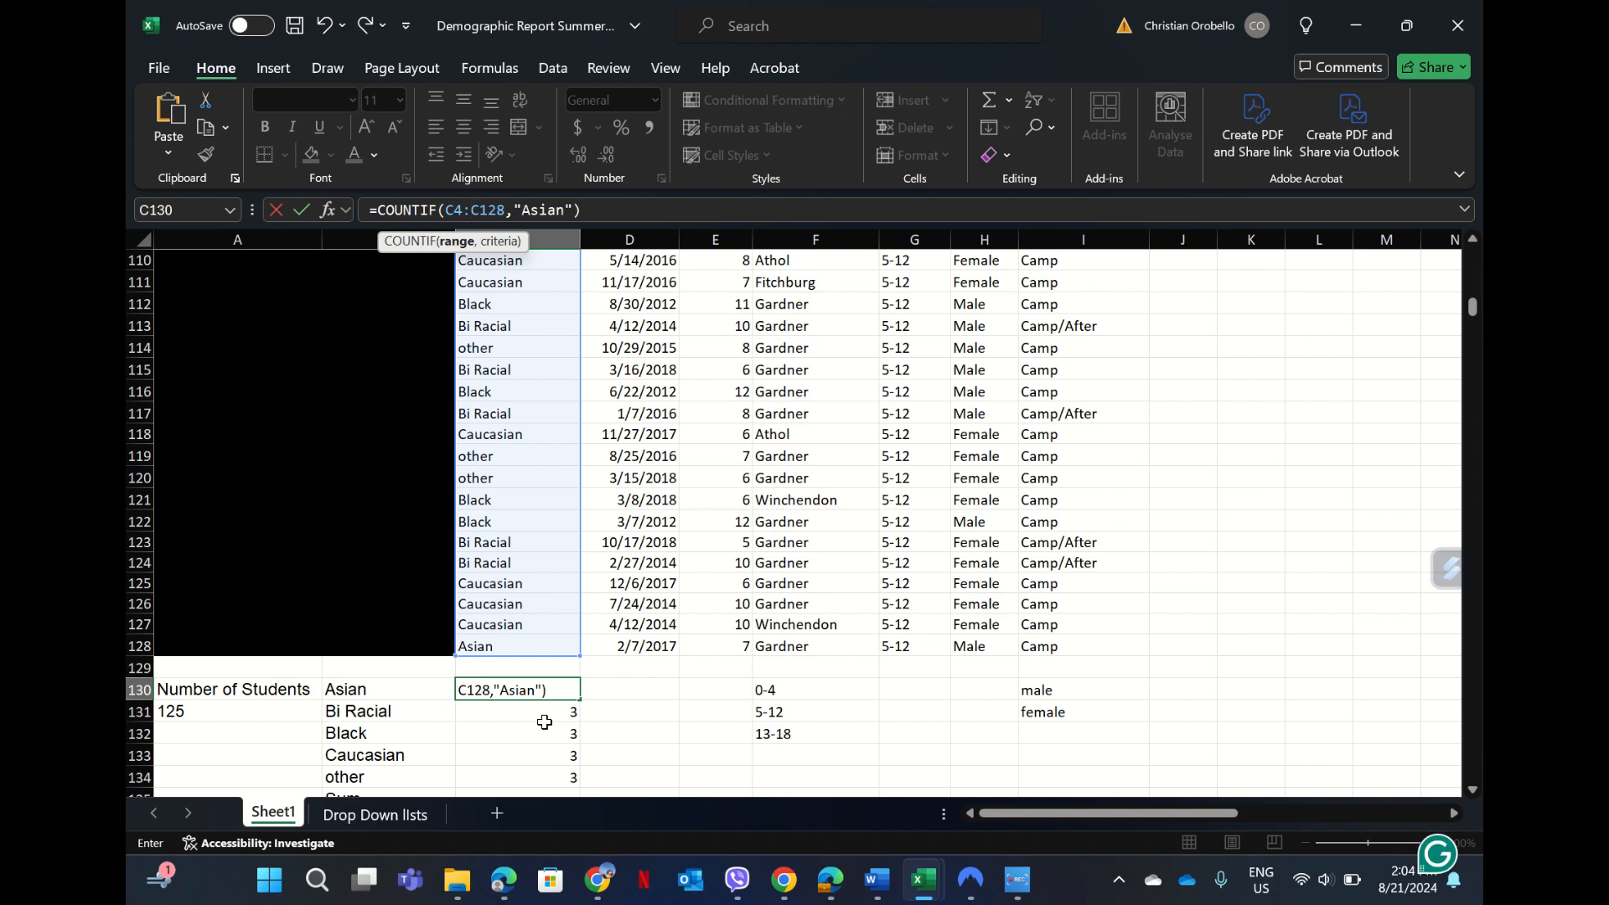
{"action": "left_click", "coordinate": [326, 25]}
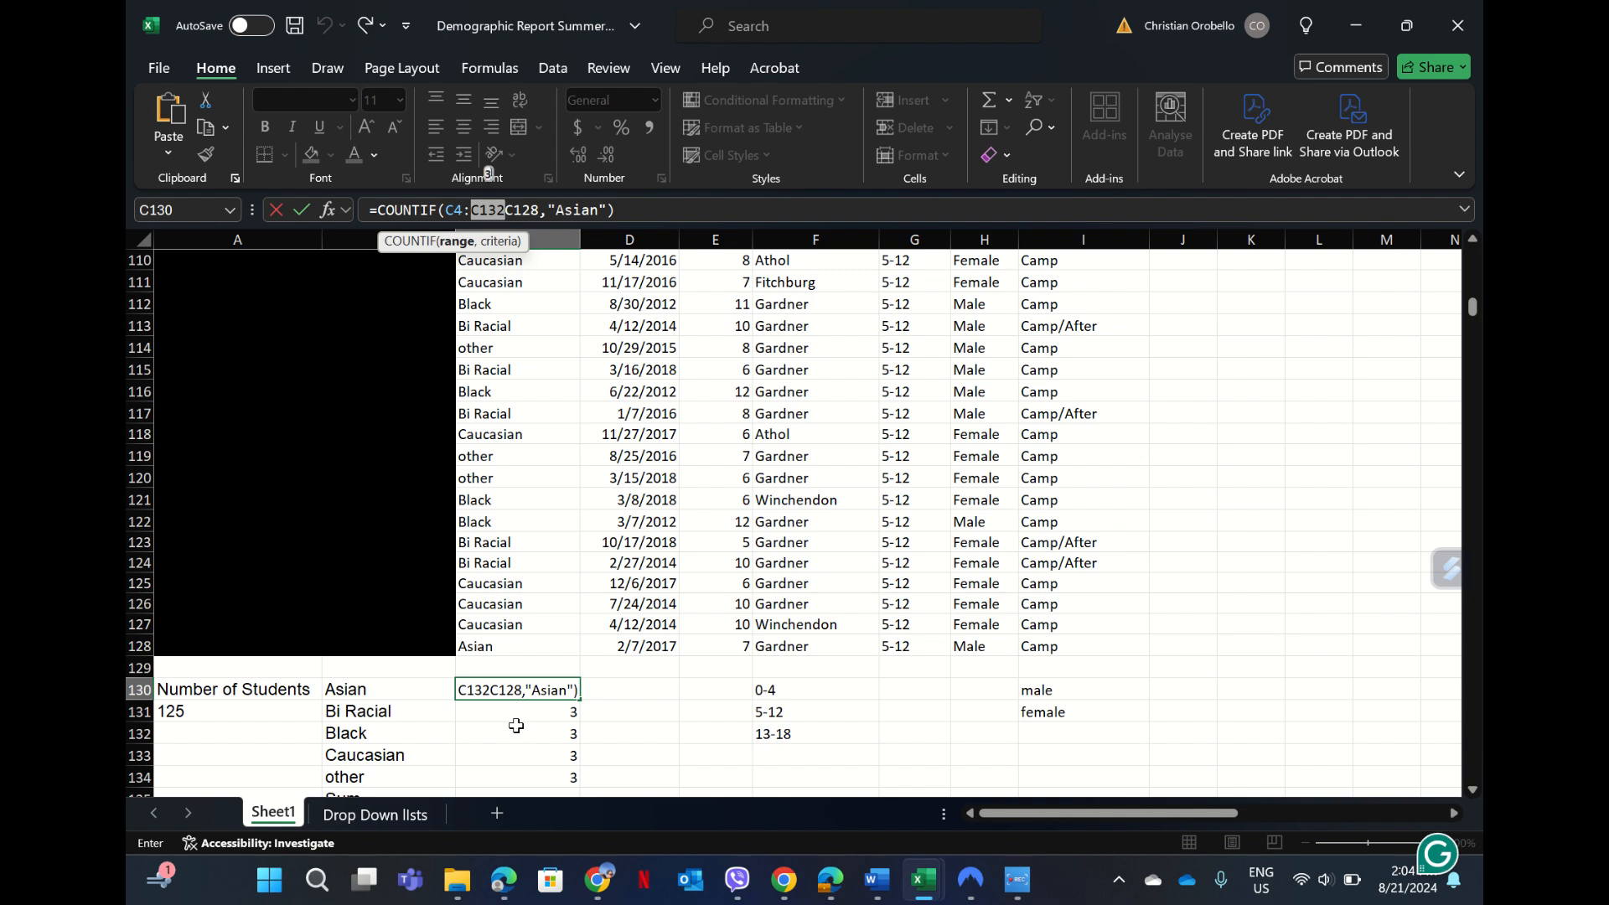
{"action": "key", "text": "BackSpace"}
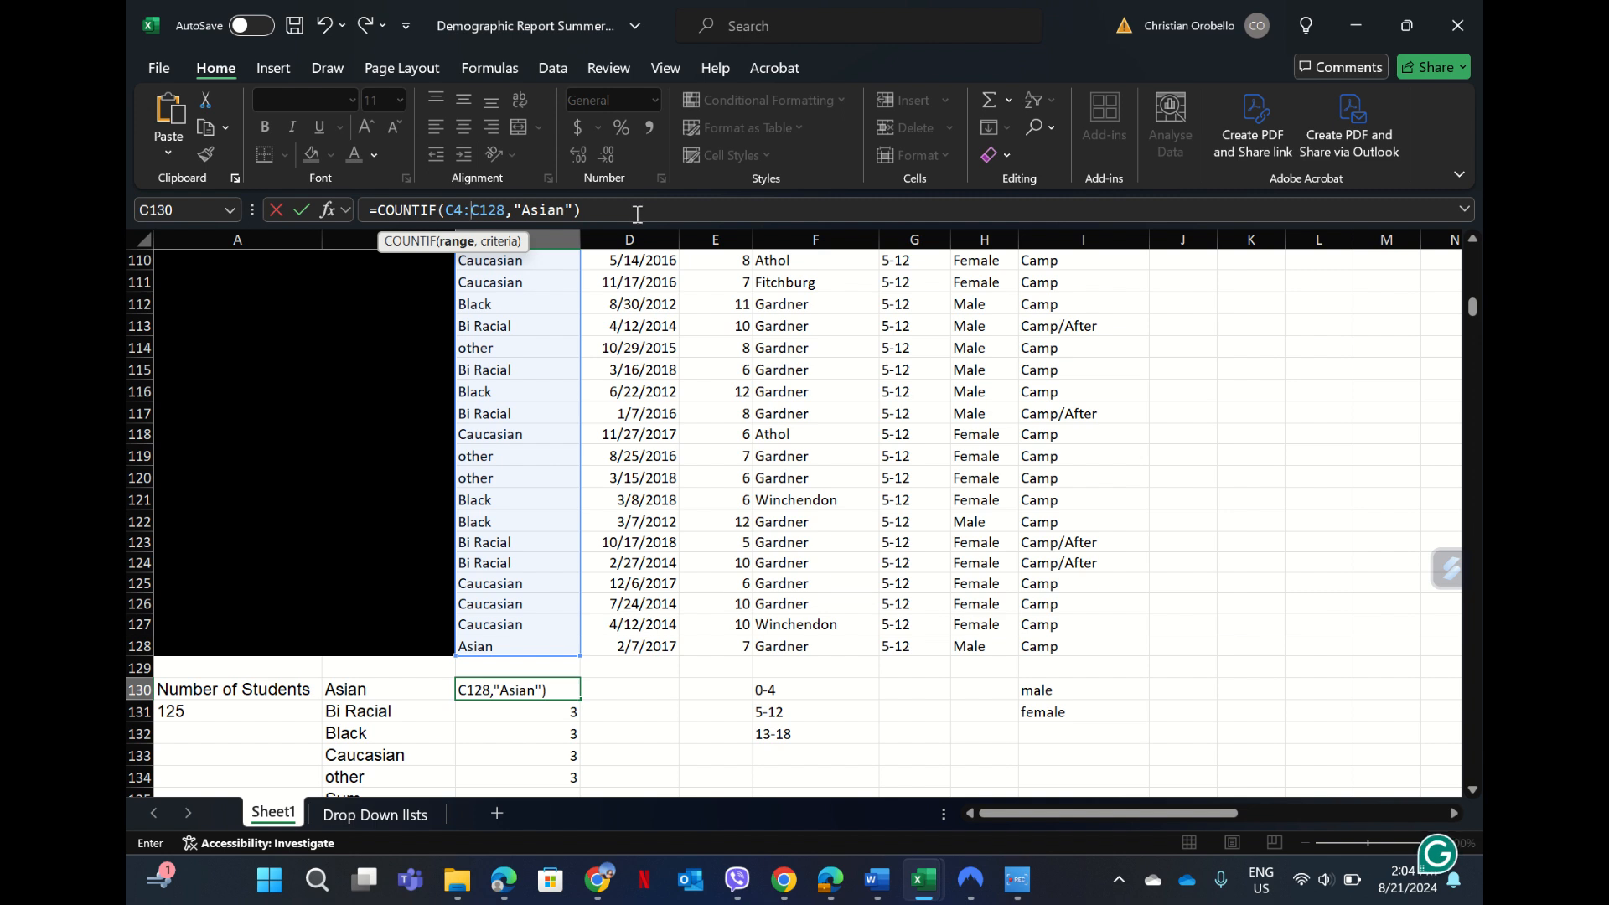
{"action": "left_click", "coordinate": [1287, 480]}
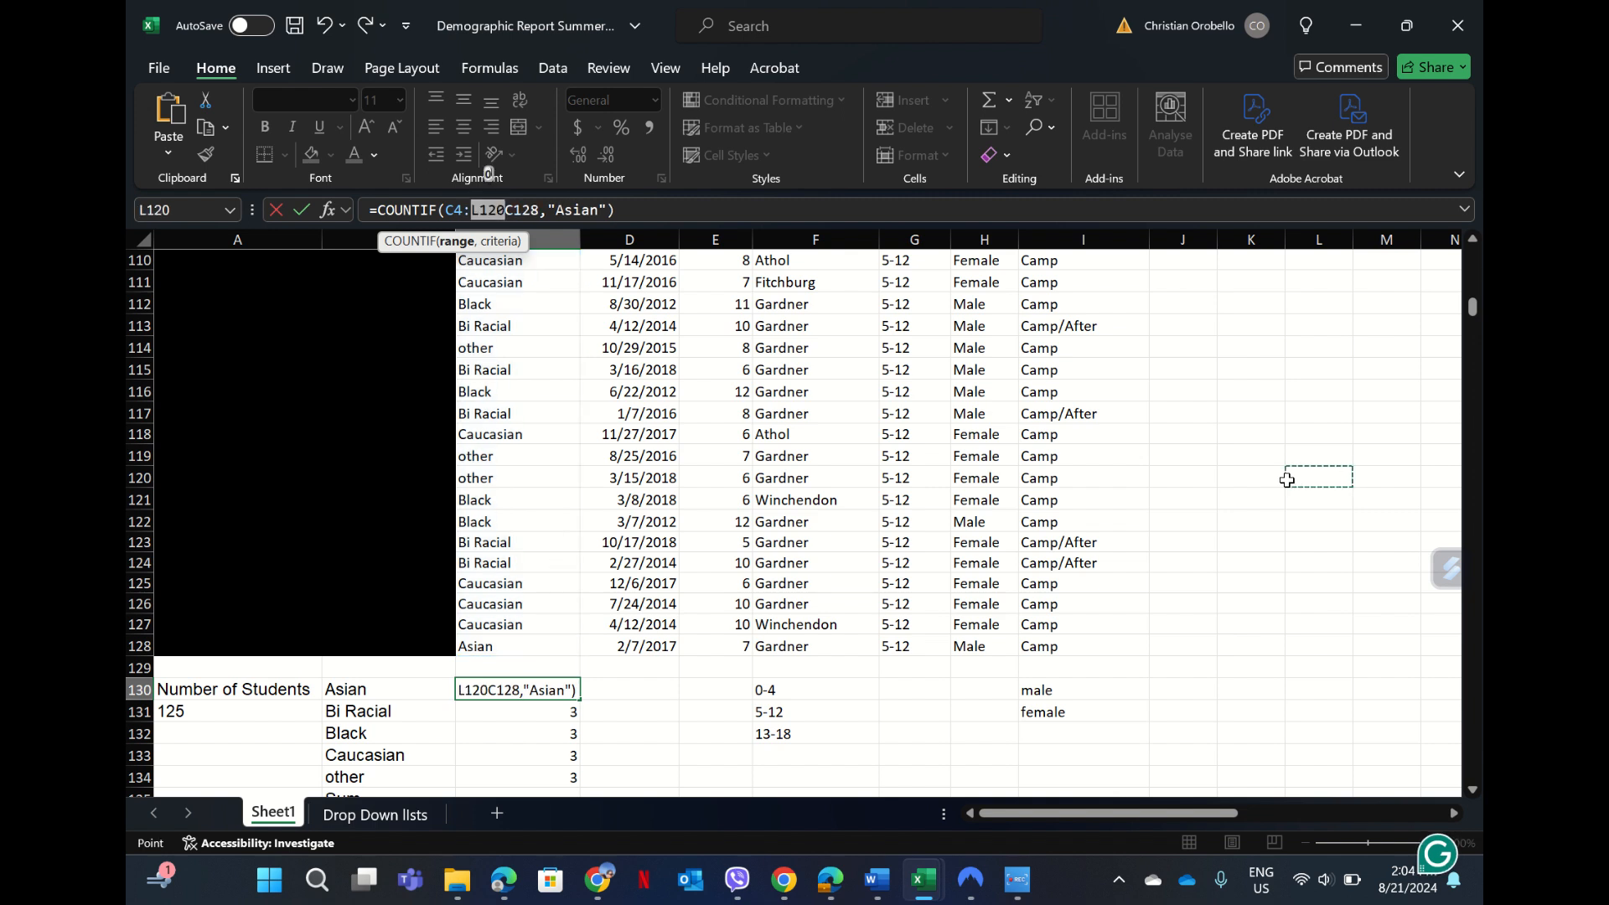
{"action": "key", "text": "BackSpace"}
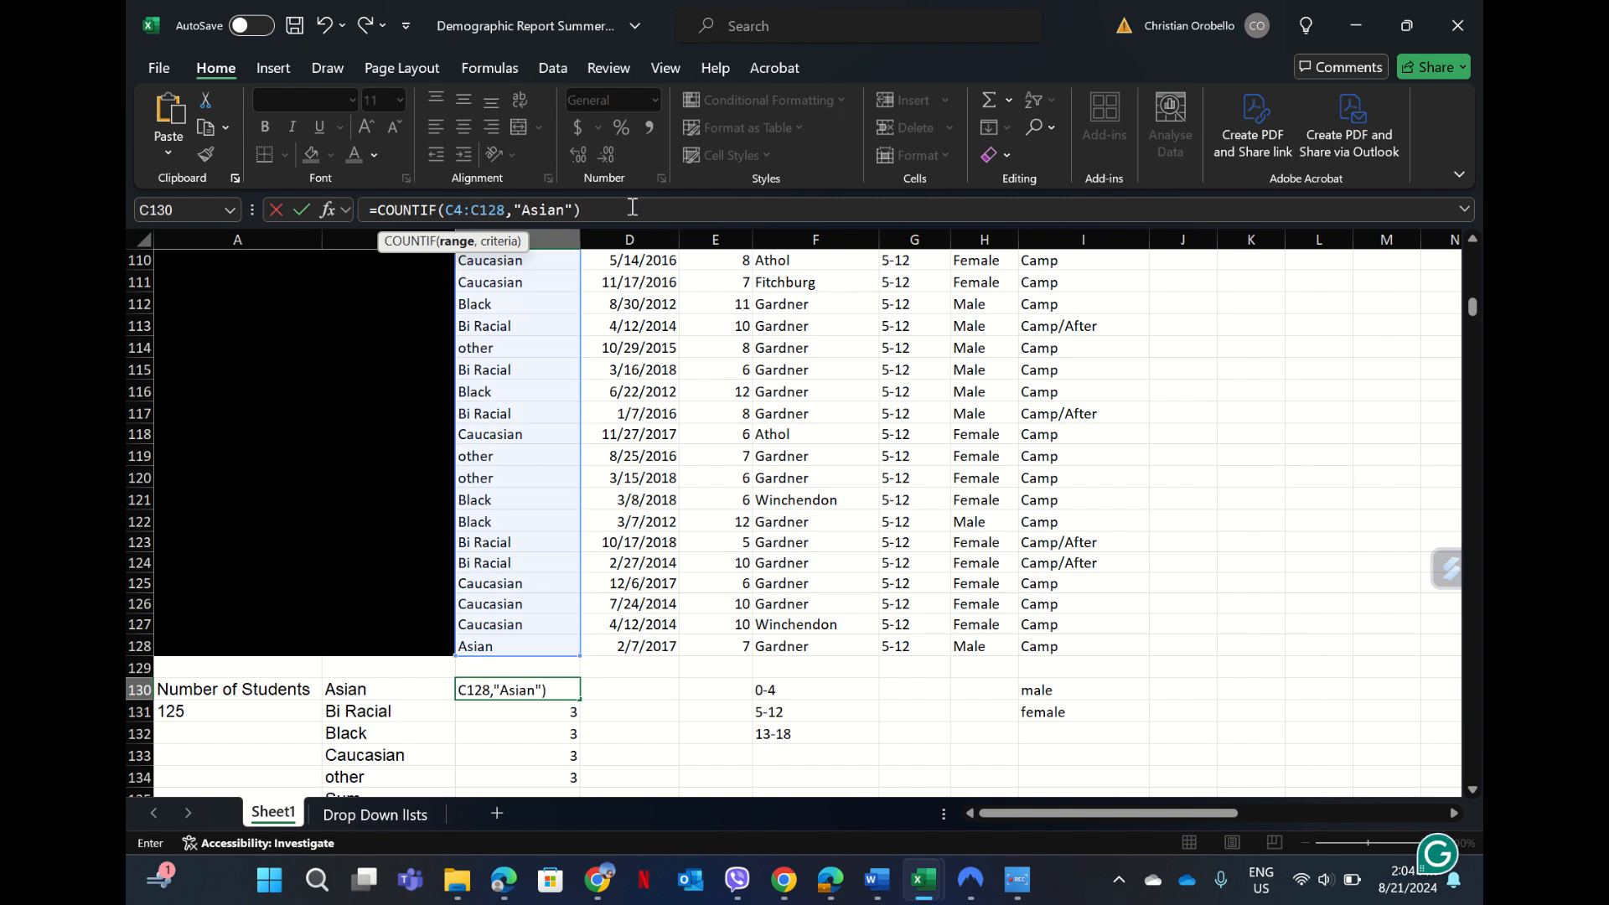
- Enter the edited formula in C130 and clear the copied race counts from C131 through C134
{"action": "left_click", "coordinate": [631, 207]}
{"action": "key", "text": "Return"}
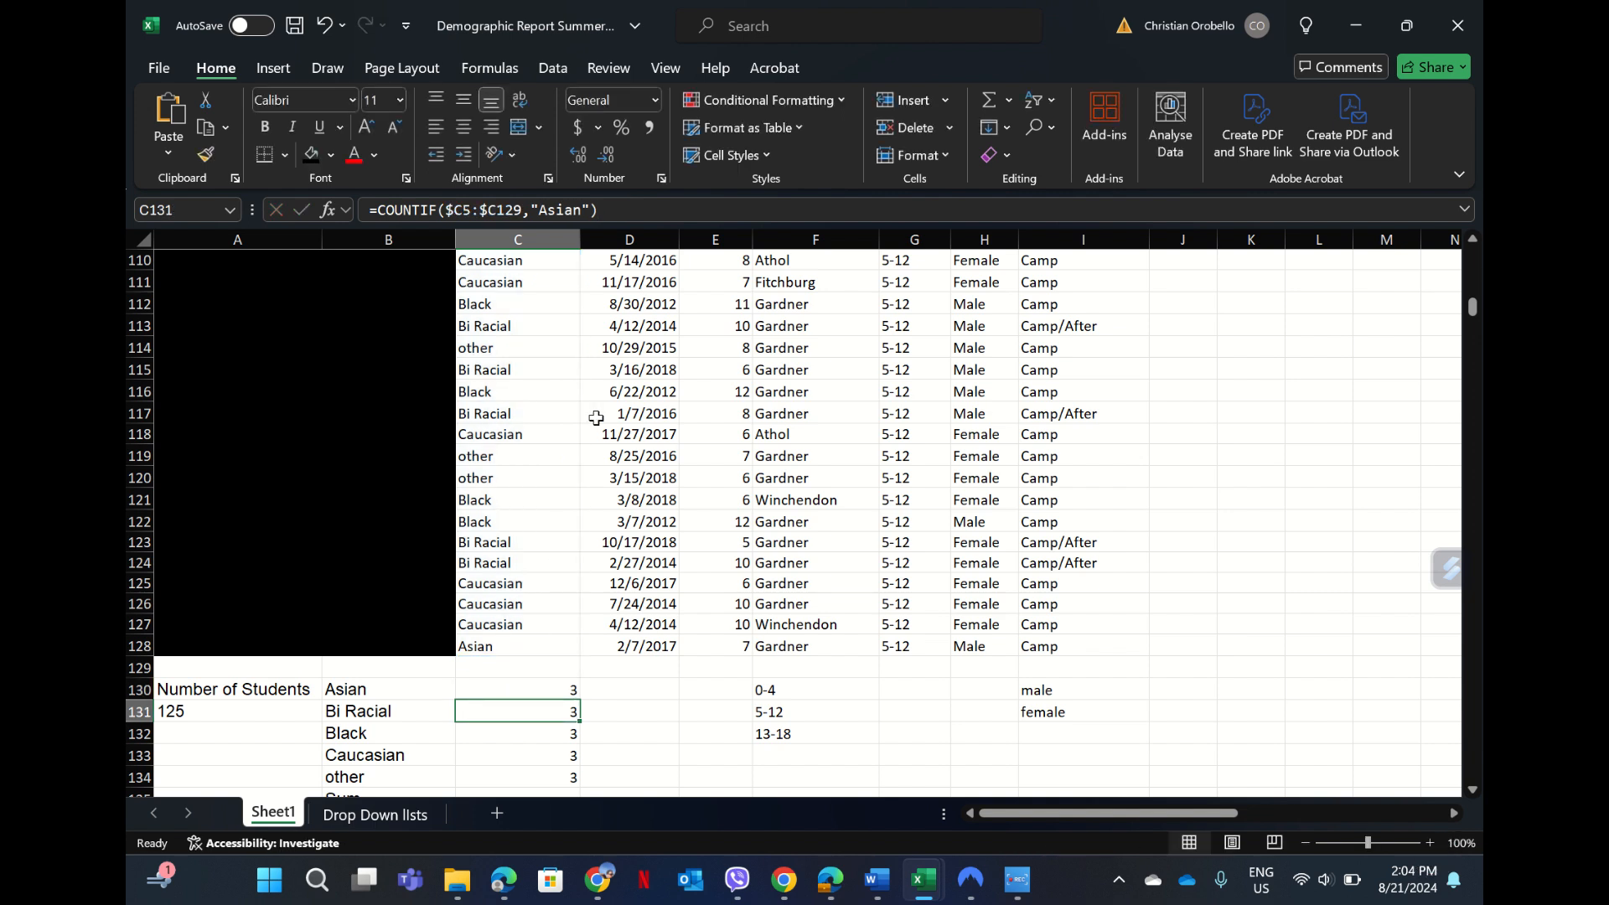
{"action": "key", "text": "BackSpace"}
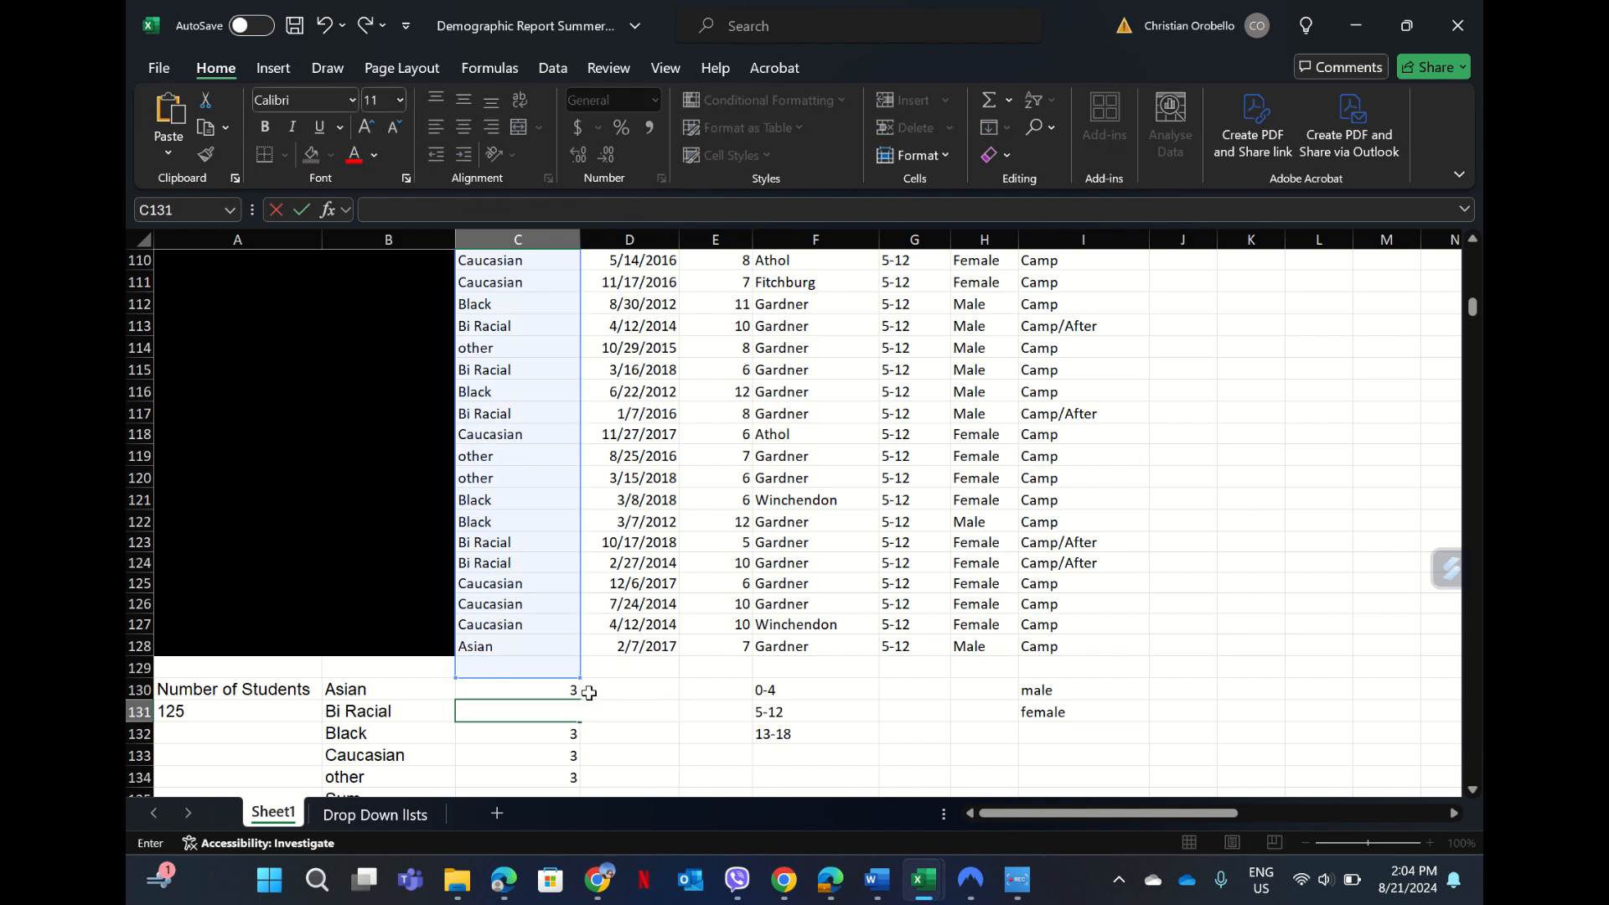
{"action": "key", "text": "Return"}
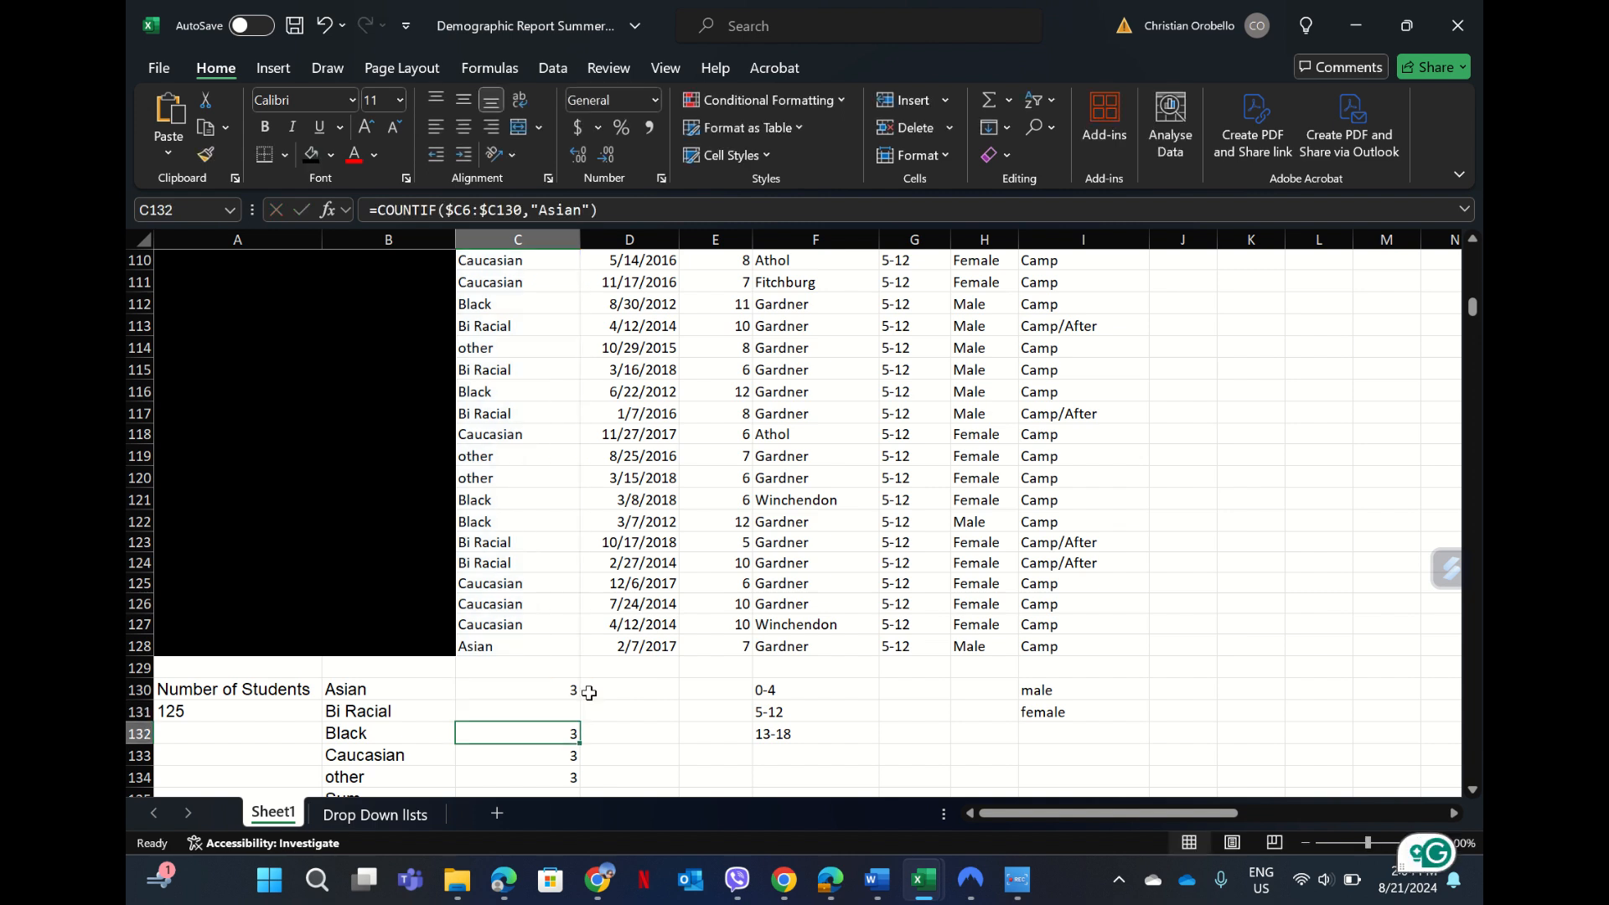
{"action": "key", "text": "BackSpace"}
{"action": "key", "text": "Return"}
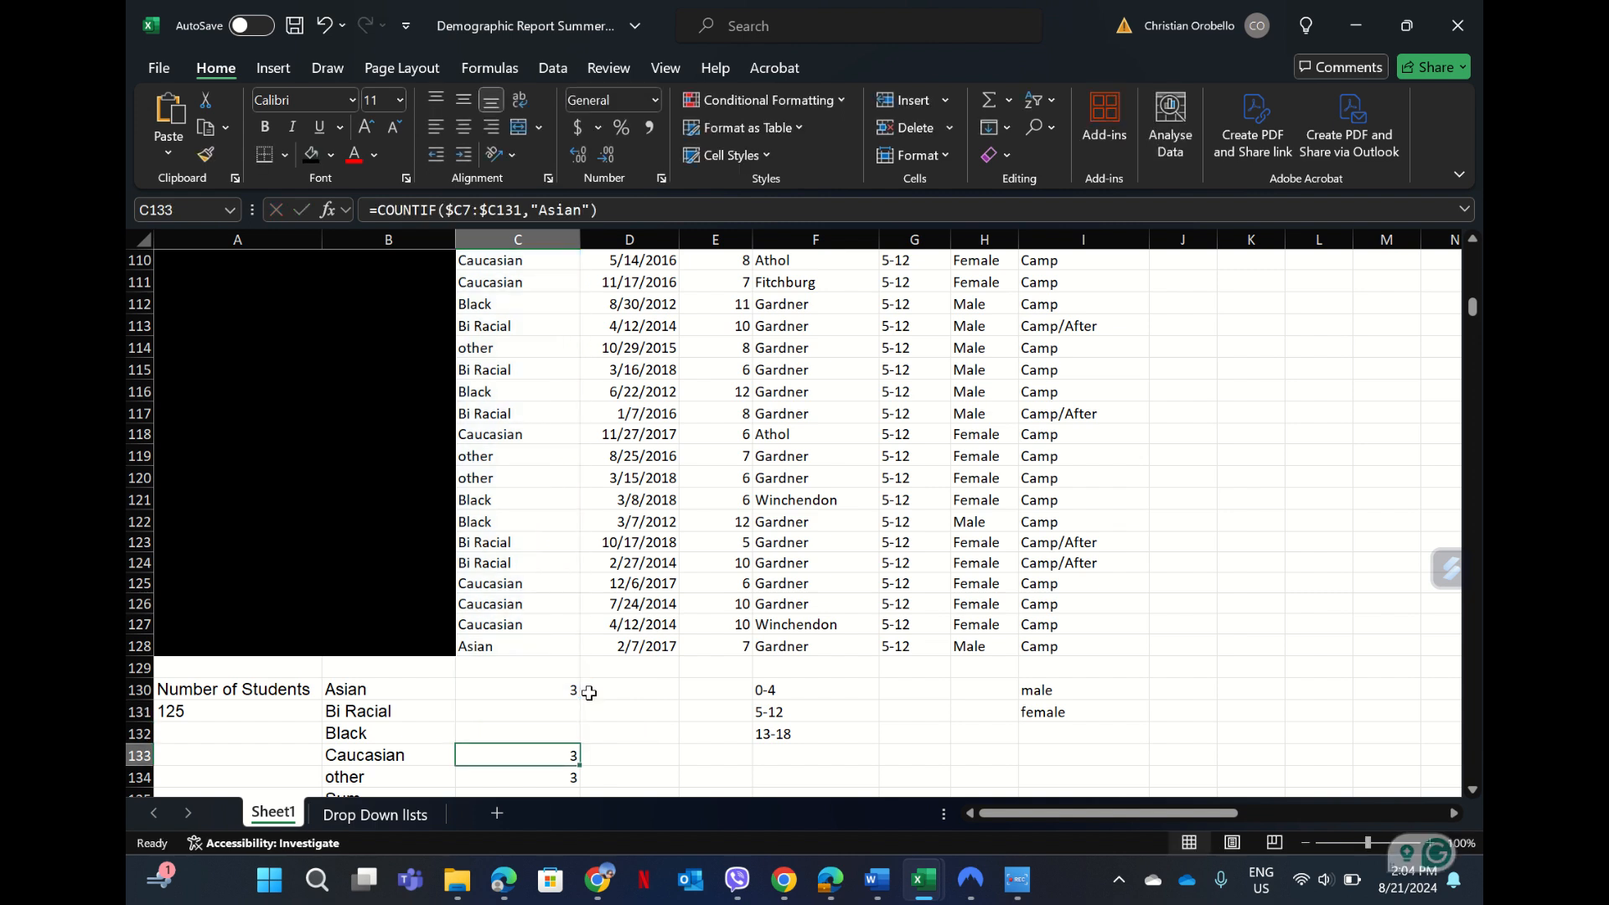
{"action": "key", "text": "BackSpace"}
{"action": "key", "text": "Return"}
{"action": "key", "text": "BackSpace"}
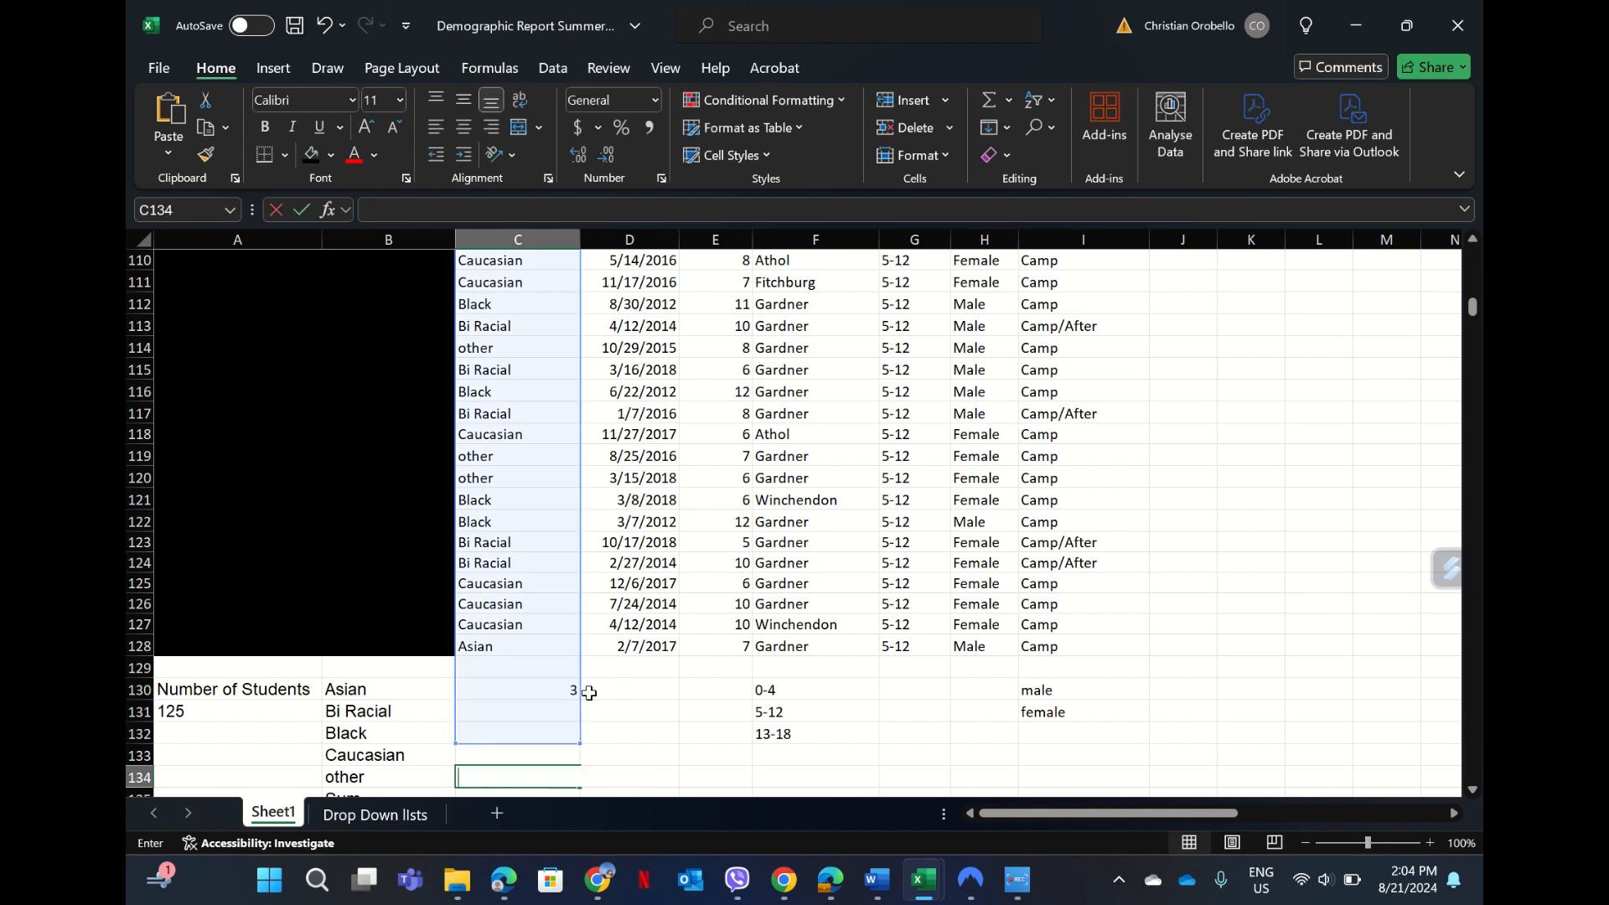
{"action": "left_click", "coordinate": [607, 711]}
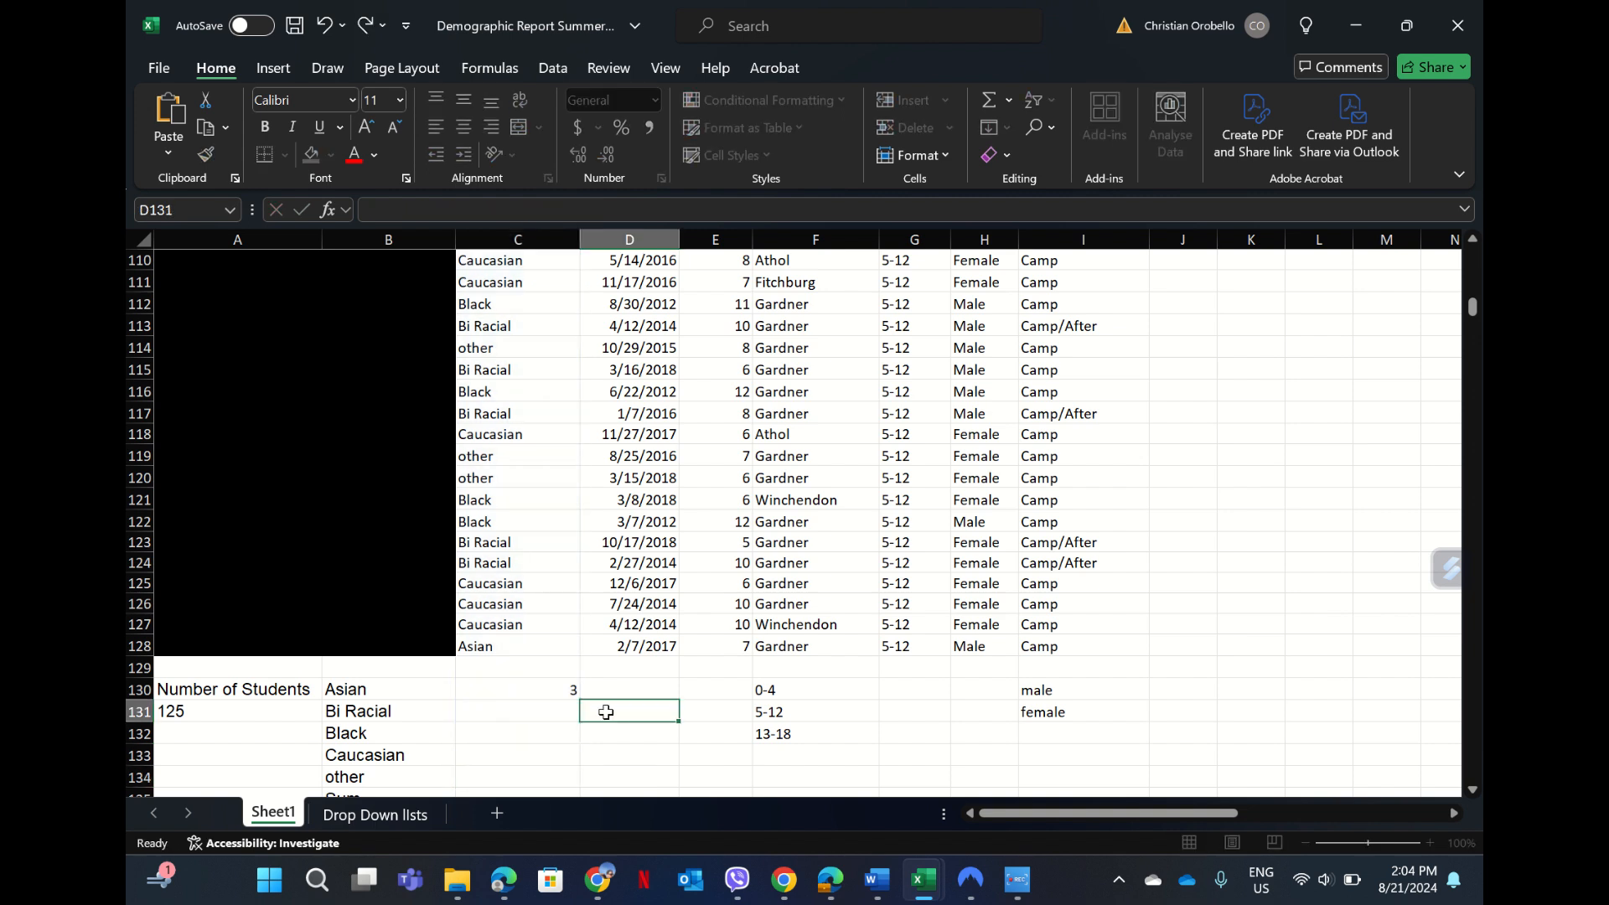
- Copy the full text of the Asian COUNTIF formula in C130
{"action": "left_click", "coordinate": [553, 691]}
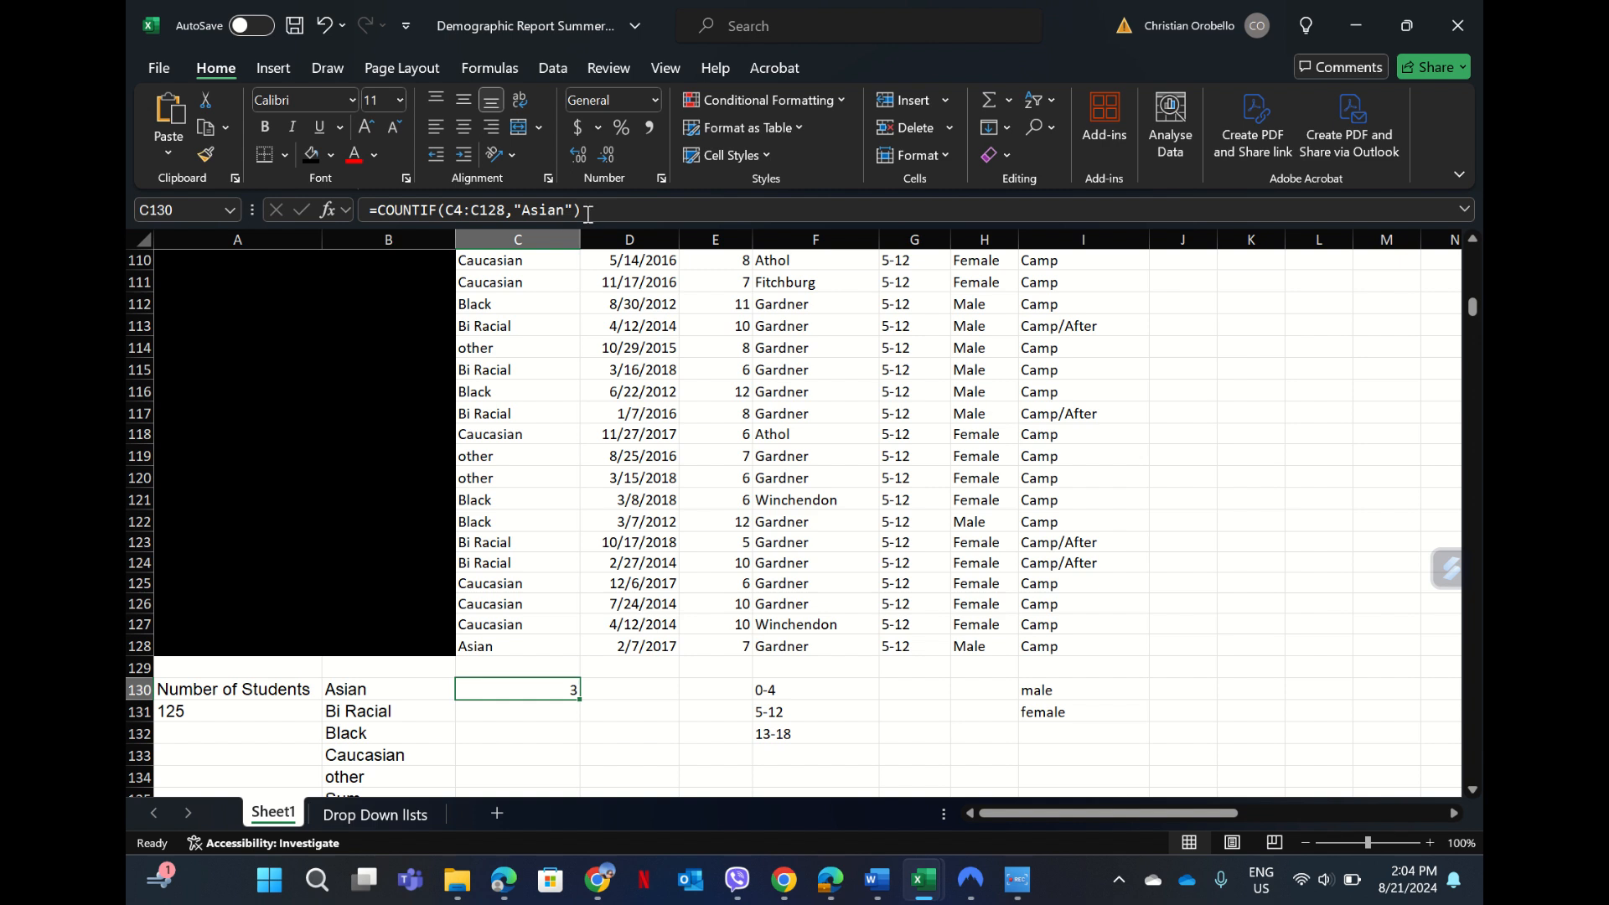
{"action": "left_click_drag", "start_coordinate": [587, 214], "coordinate": [373, 214]}
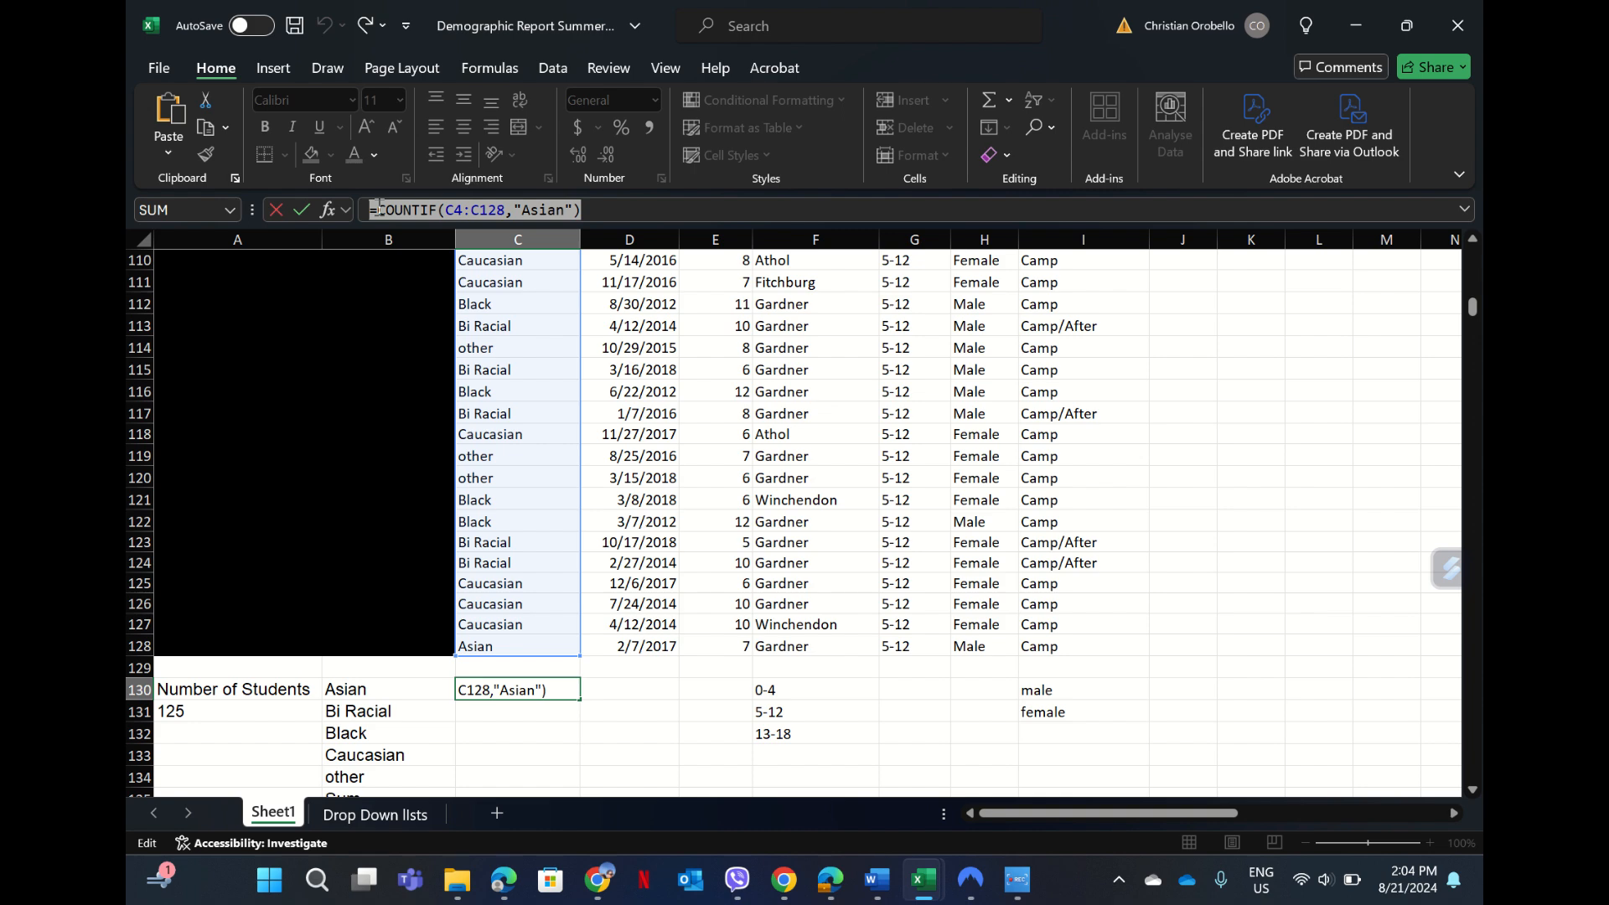
{"action": "right_click", "coordinate": [377, 206]}
{"action": "left_click", "coordinate": [413, 251]}
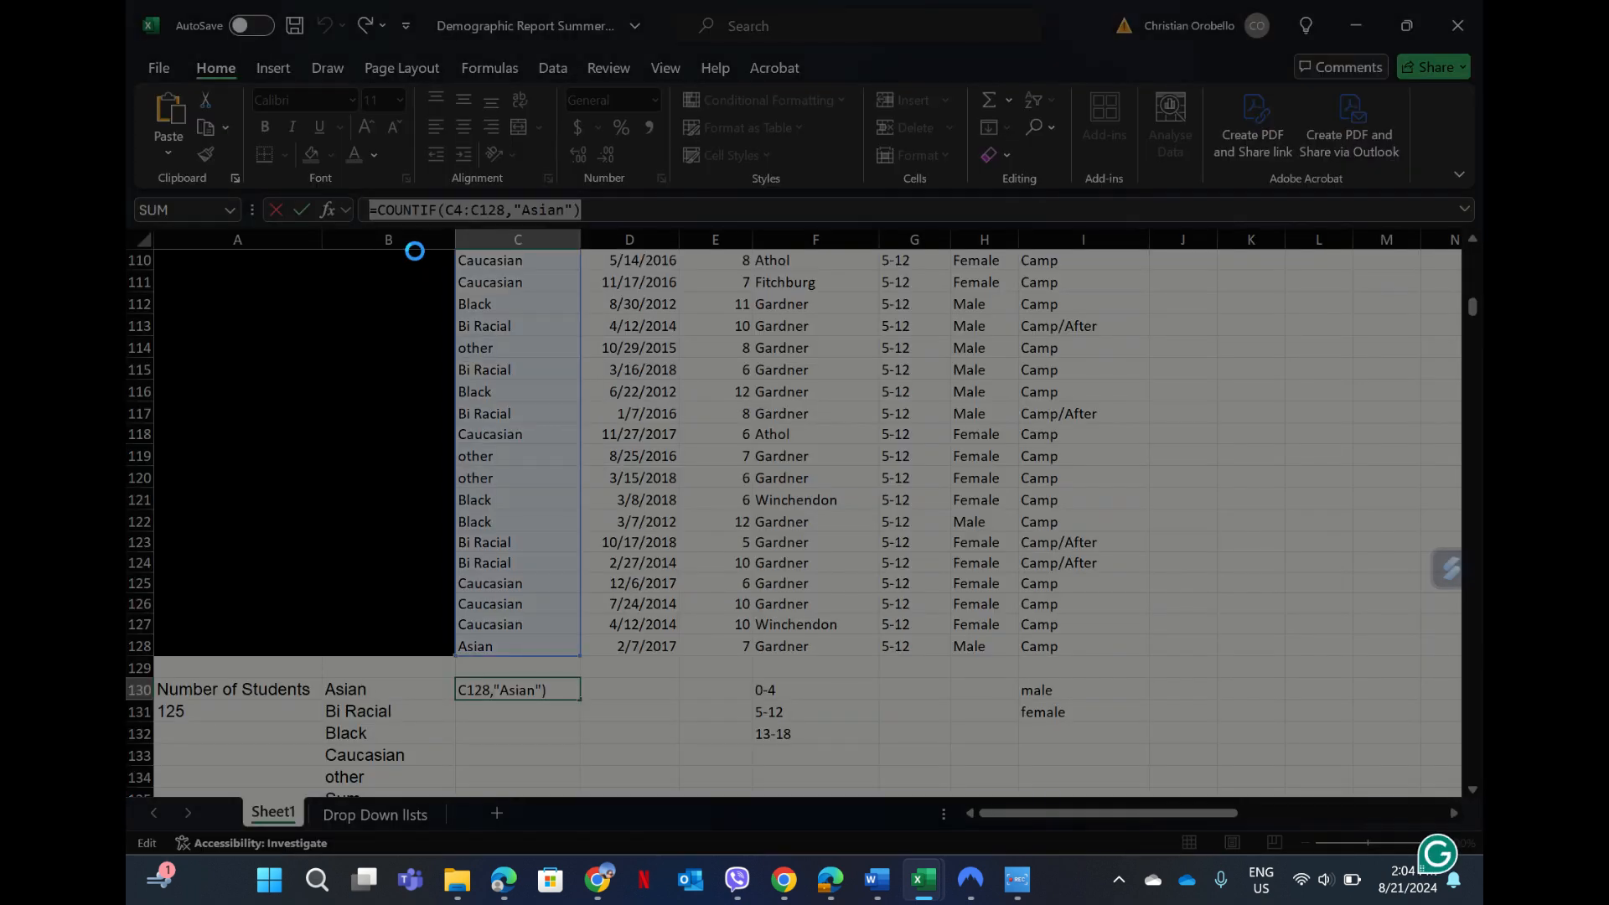
{"action": "left_click", "coordinate": [501, 712]}
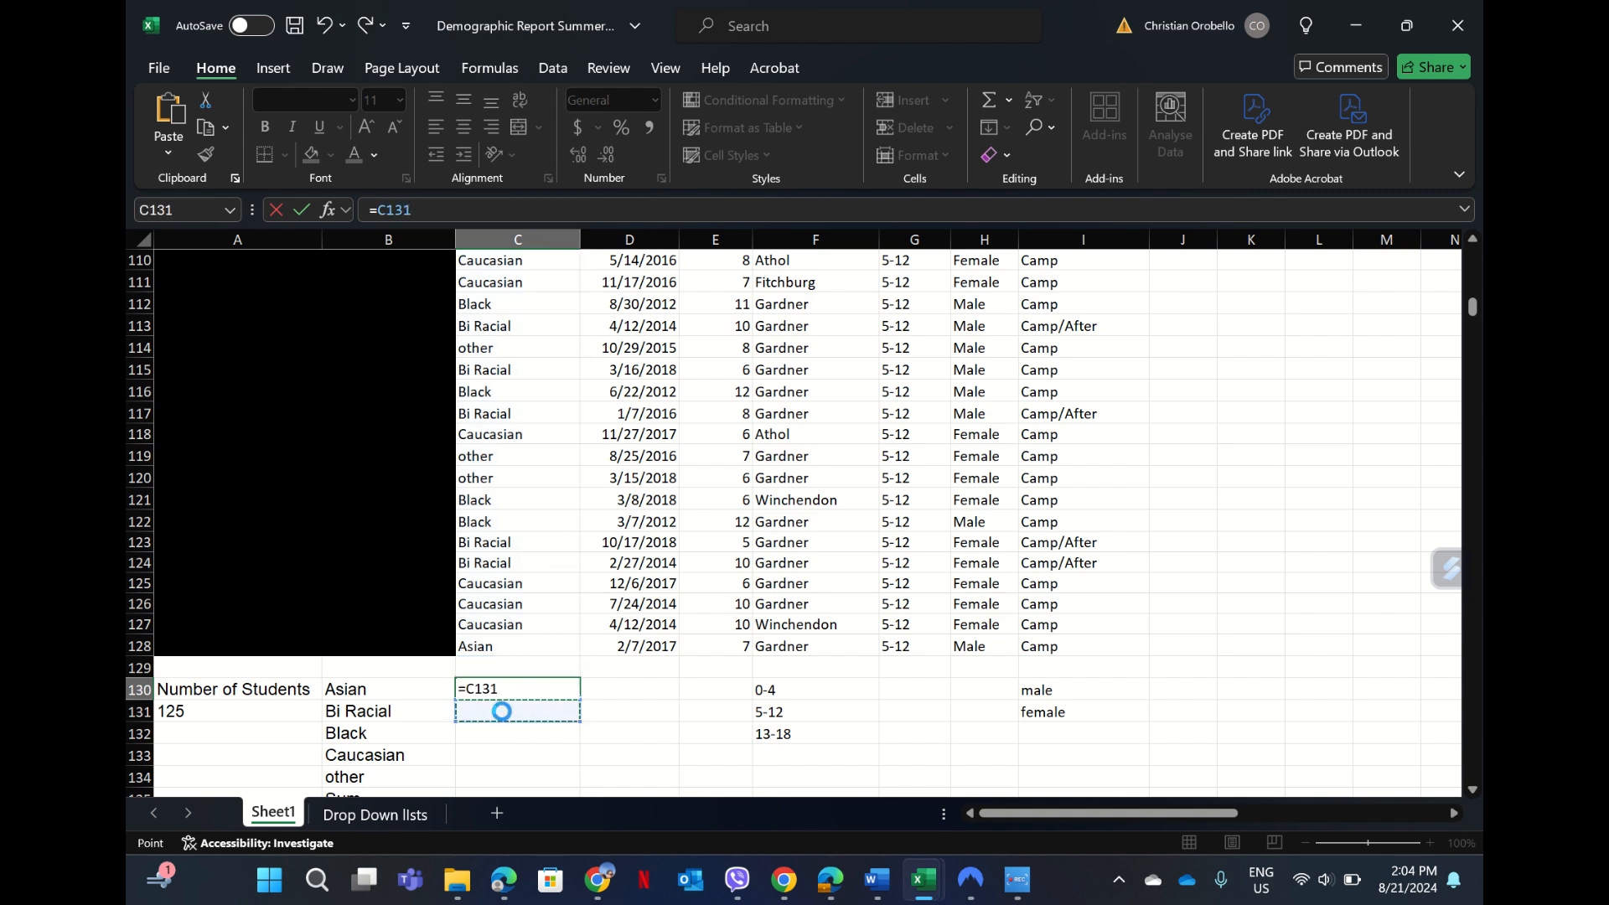
{"action": "key", "text": "ctrl+v"}
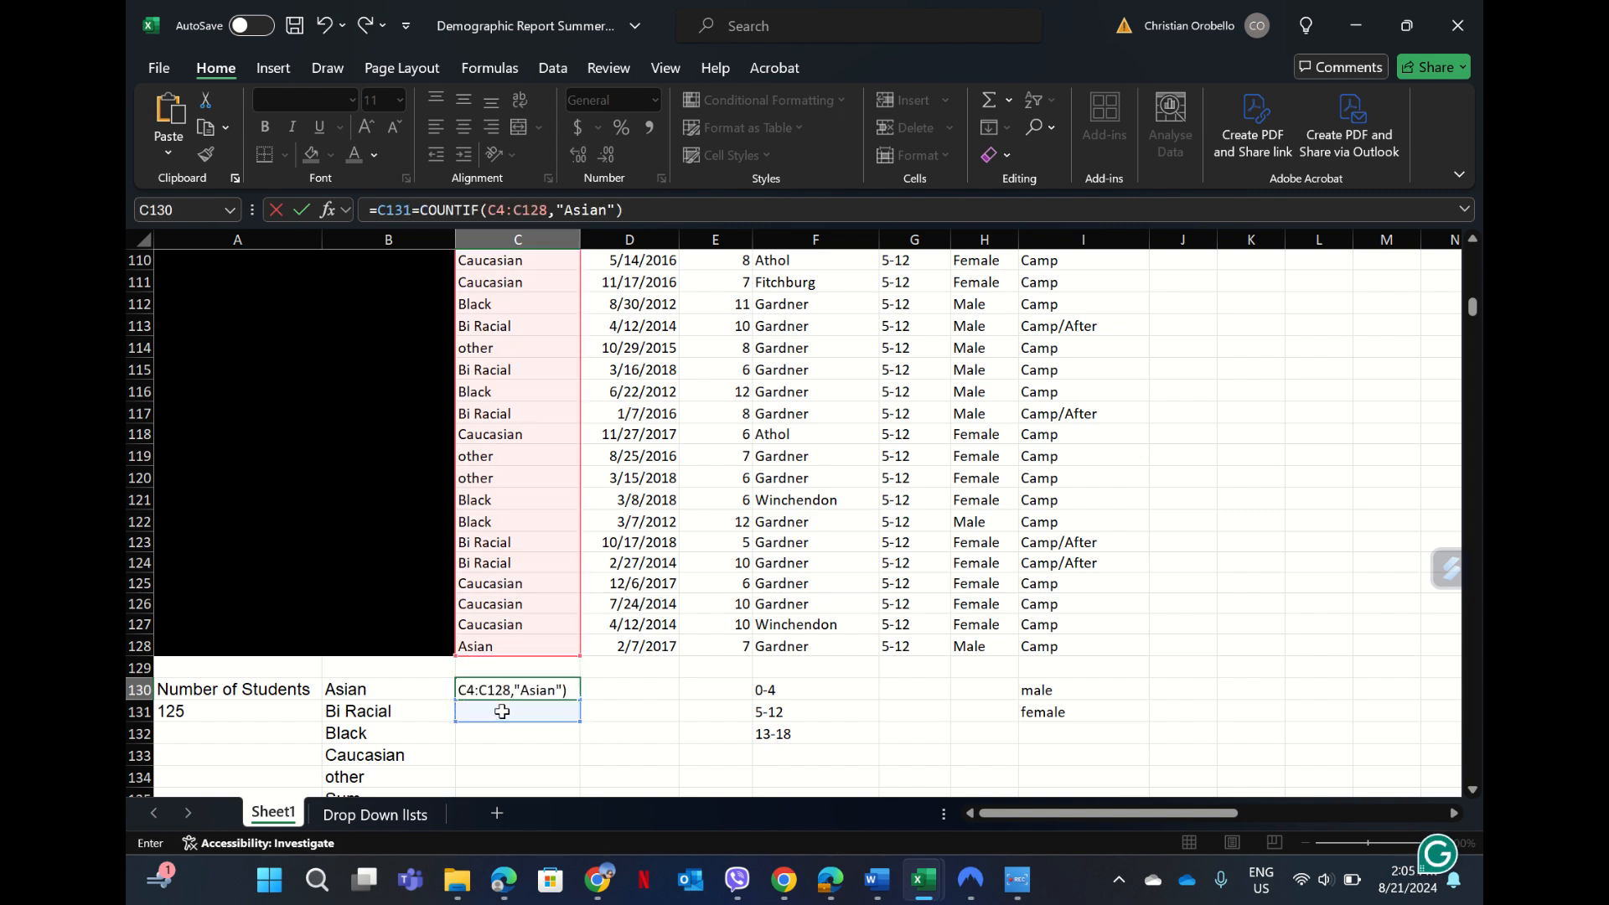
{"action": "left_click", "coordinate": [322, 24]}
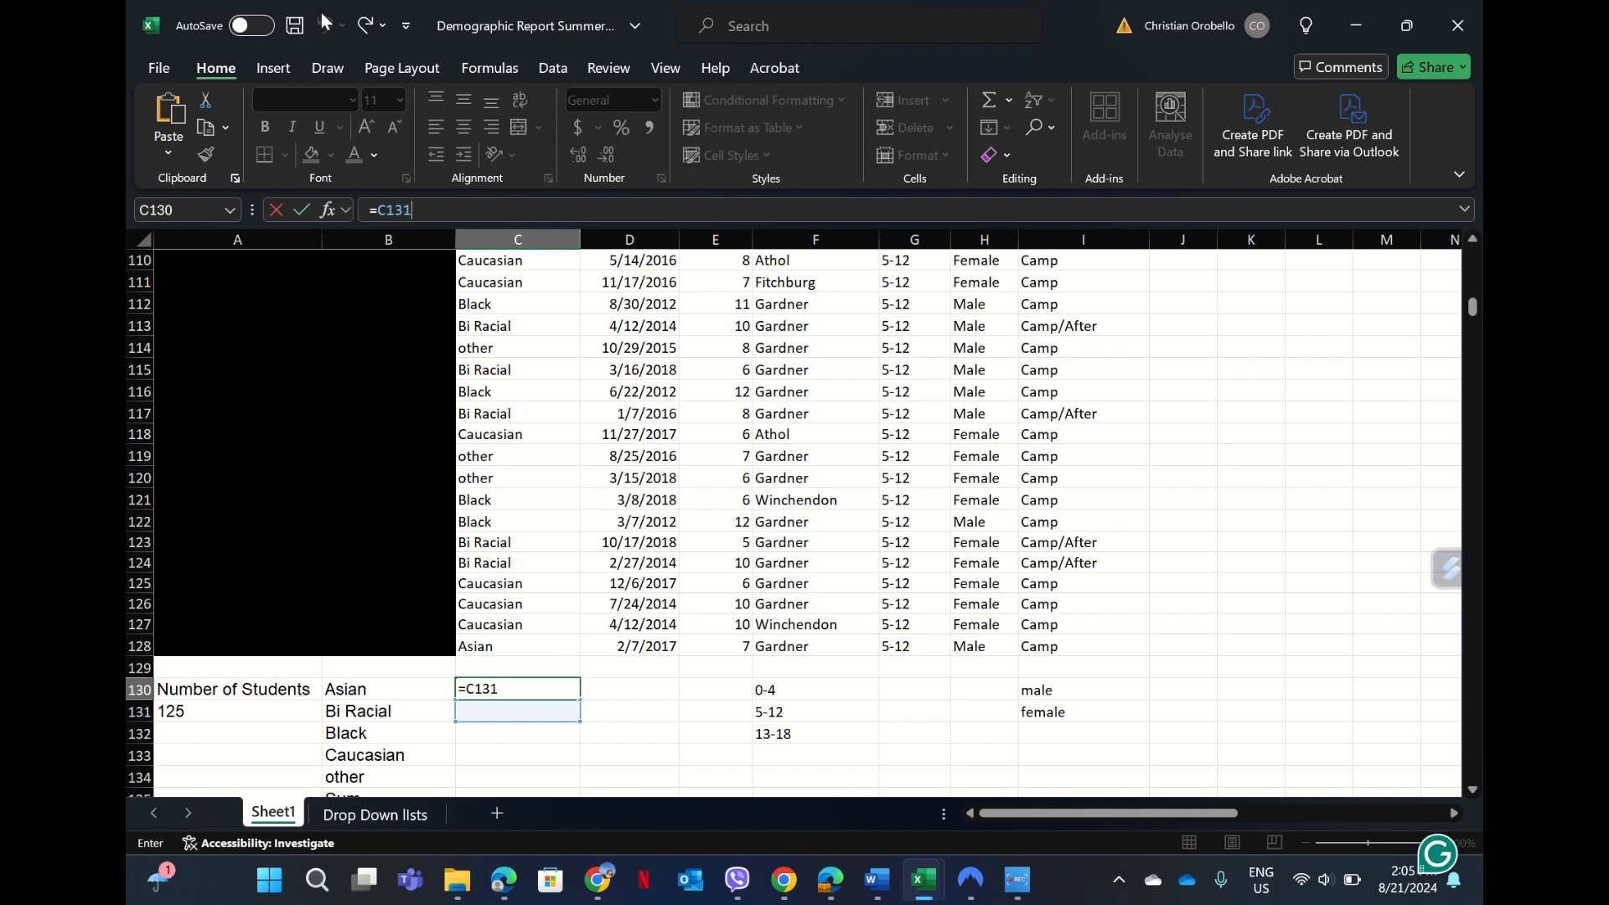
{"action": "left_click", "coordinate": [353, 24]}
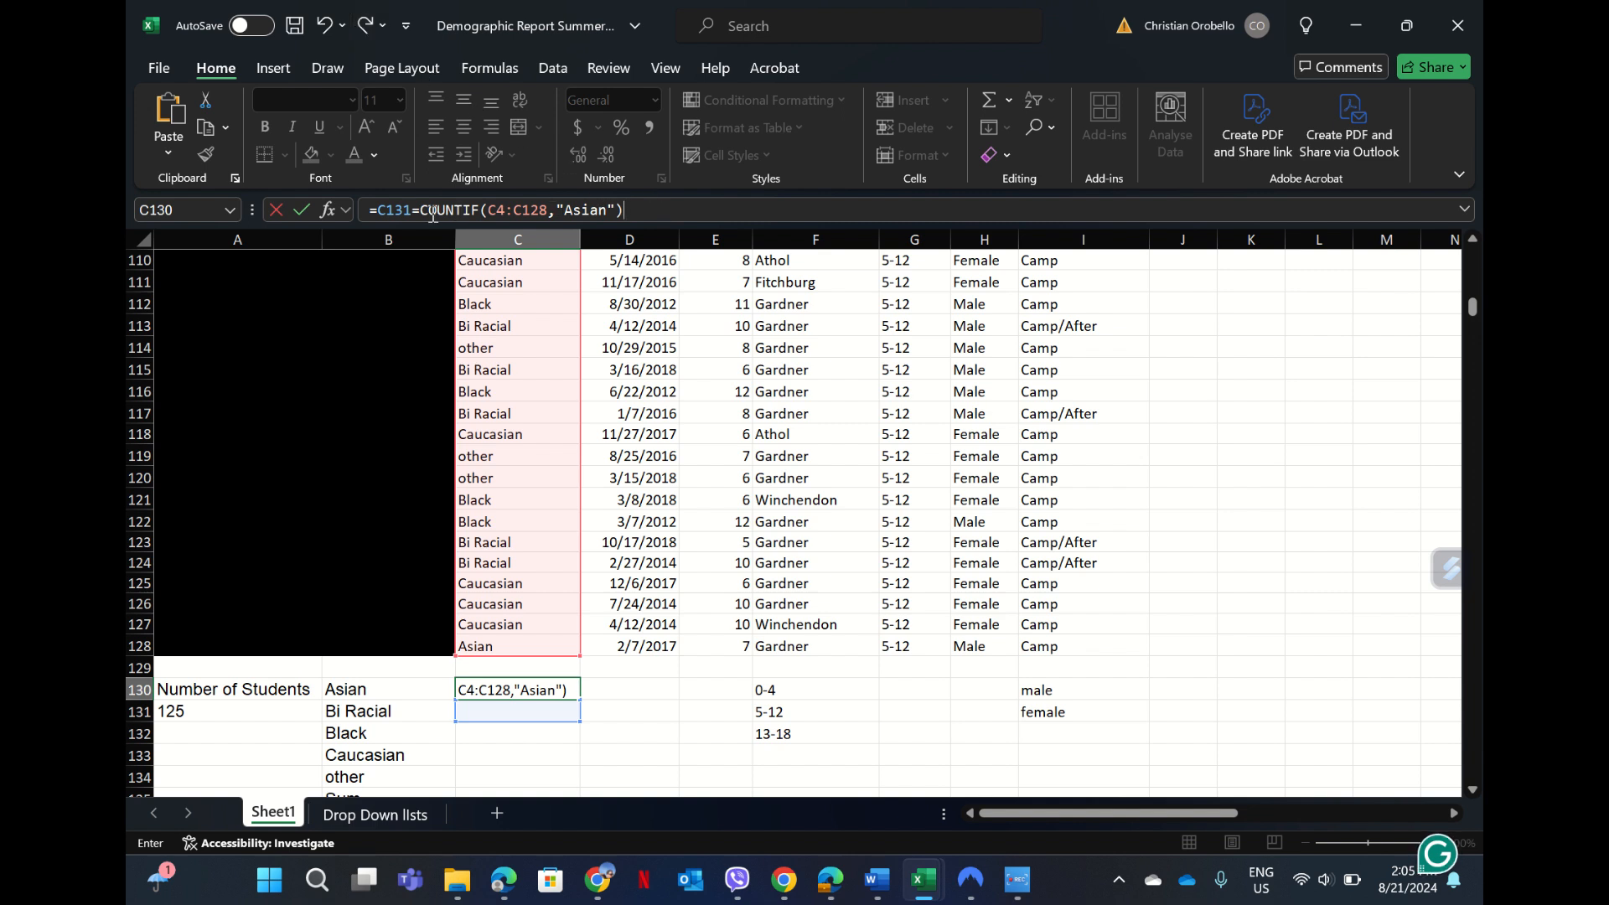
{"action": "left_click", "coordinate": [406, 213]}
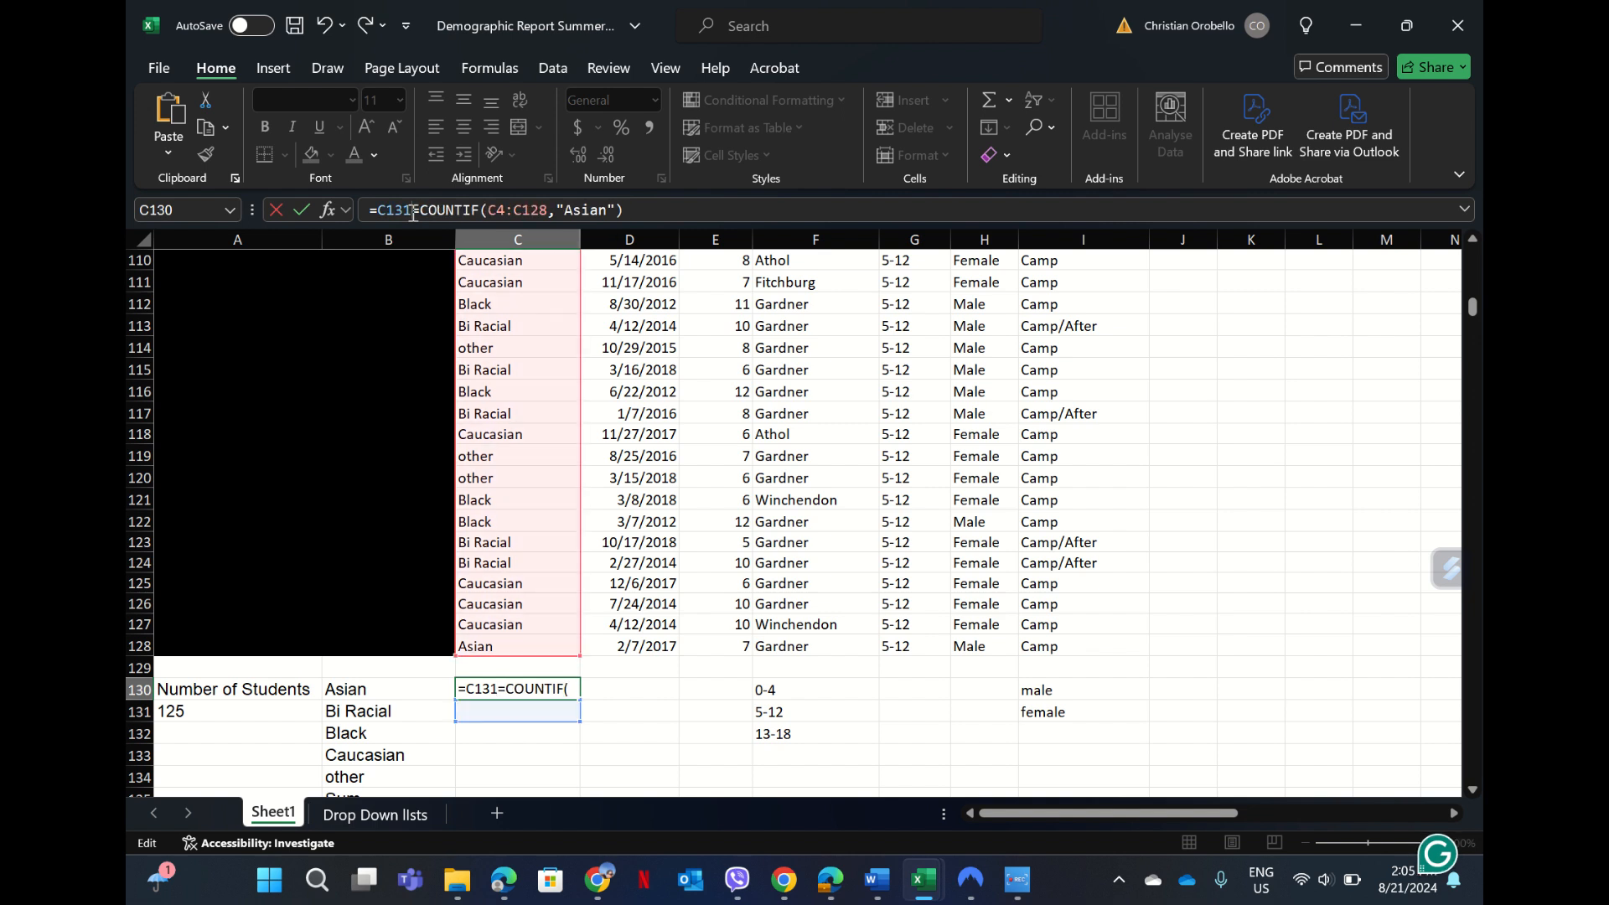
{"action": "key", "text": "BackSpace"}
{"action": "key", "text": "BackSpace"}
{"action": "key", "text": "Delete"}
{"action": "key", "text": "BackSpace"}
{"action": "key", "text": "BackSpace"}
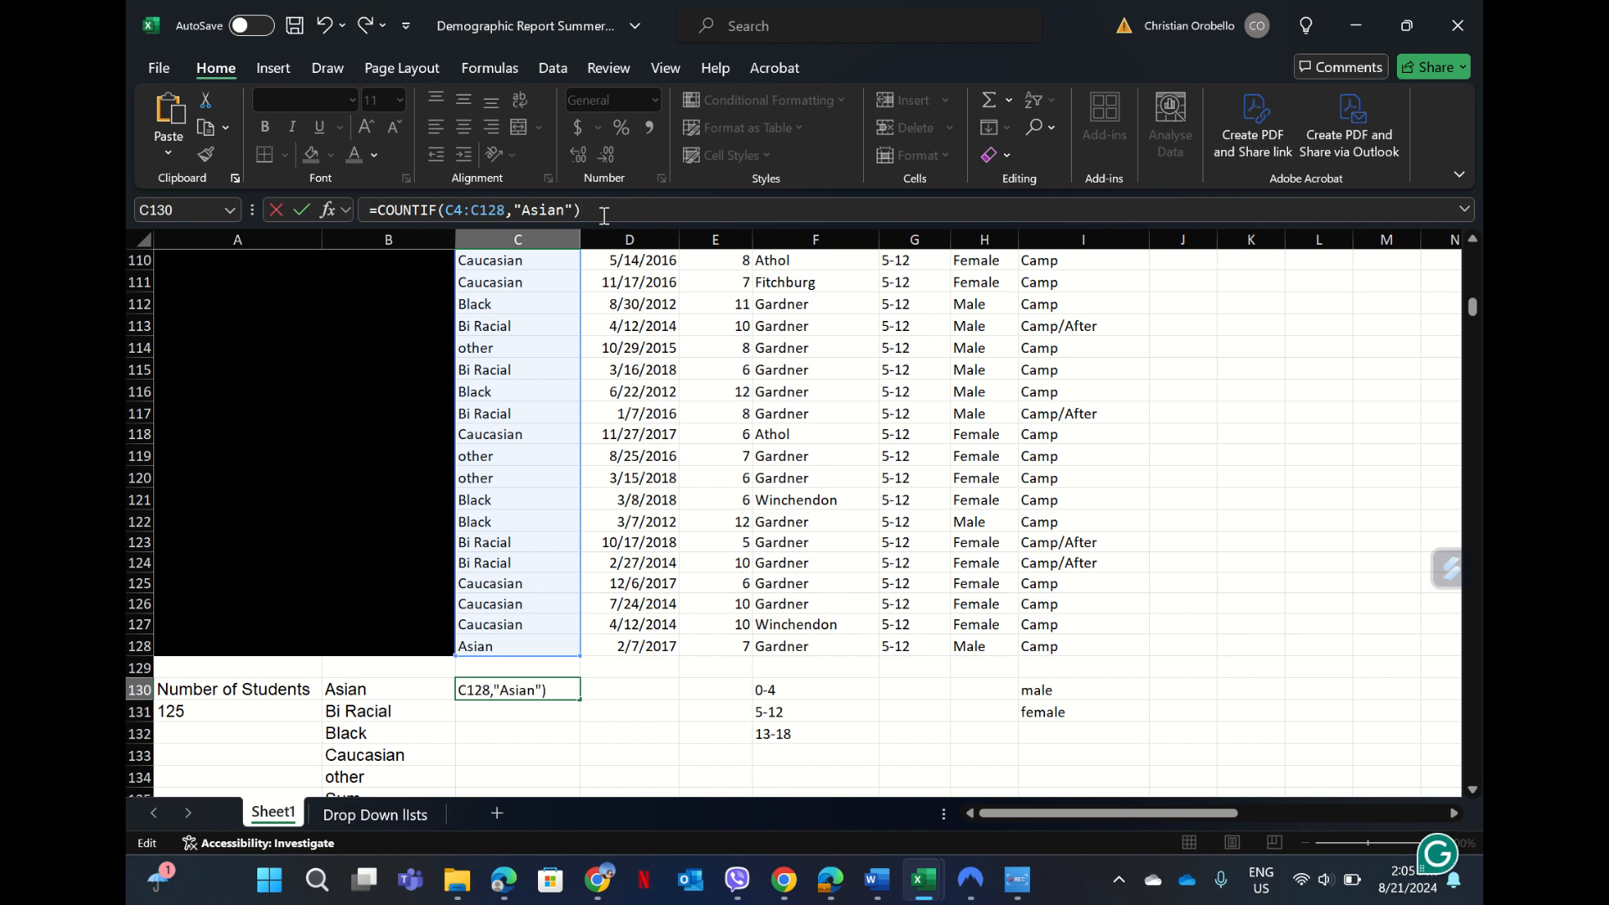
- Finish editing C130 and paste the copied formula =COUNTIF(C4:C128,"Asian") into each cell from C131 through C134
{"action": "key", "text": "Return"}
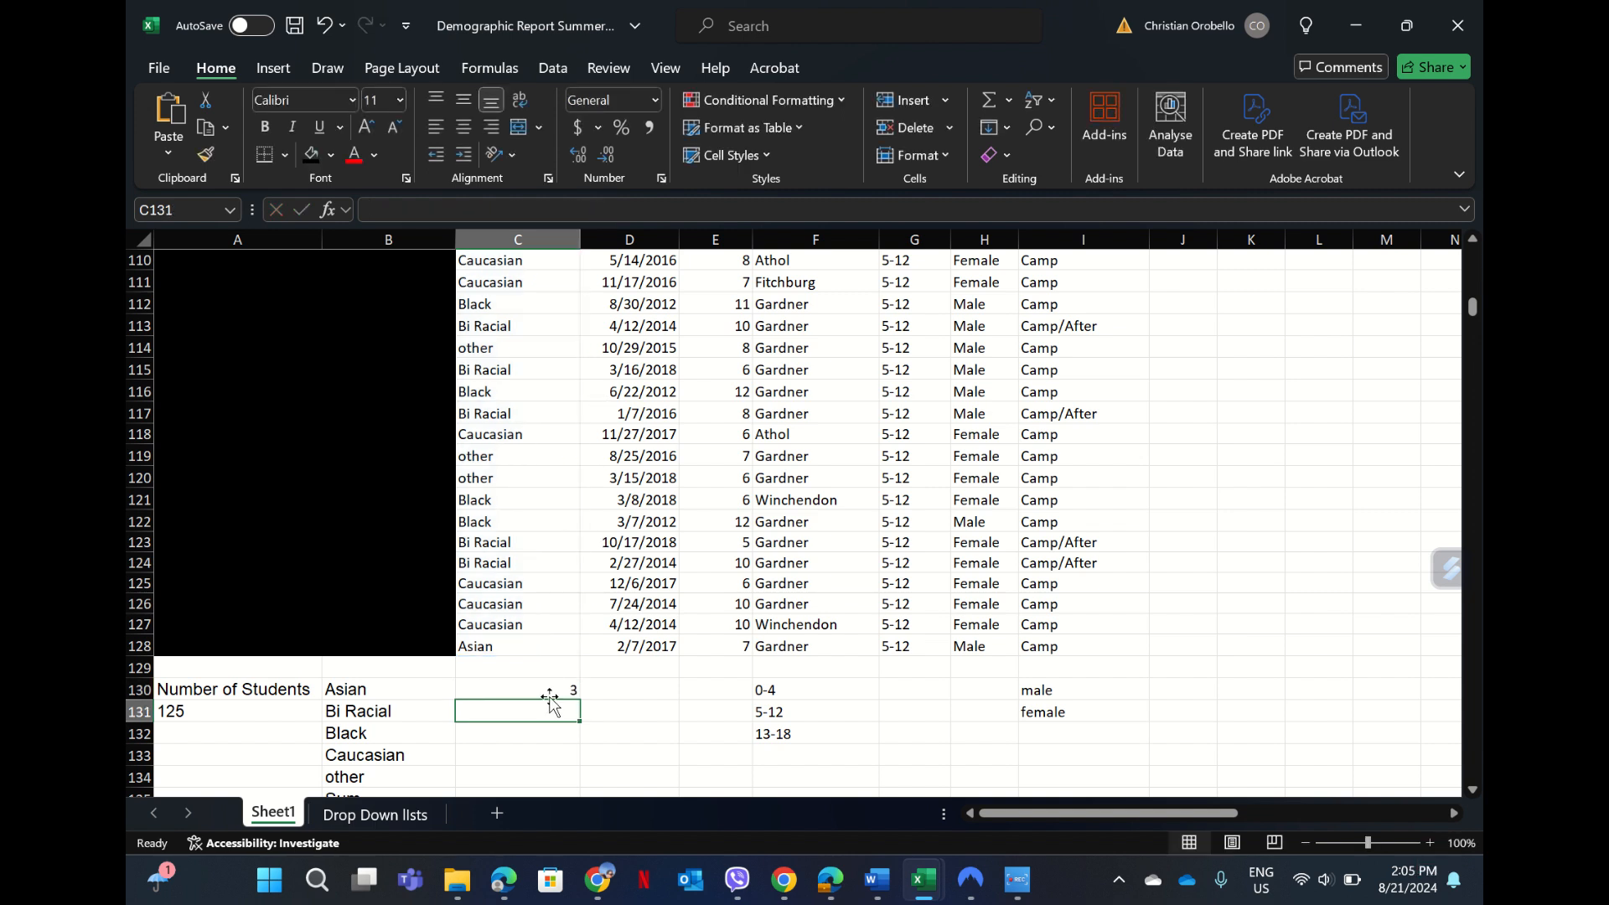
{"action": "key", "text": "ctrl+v"}
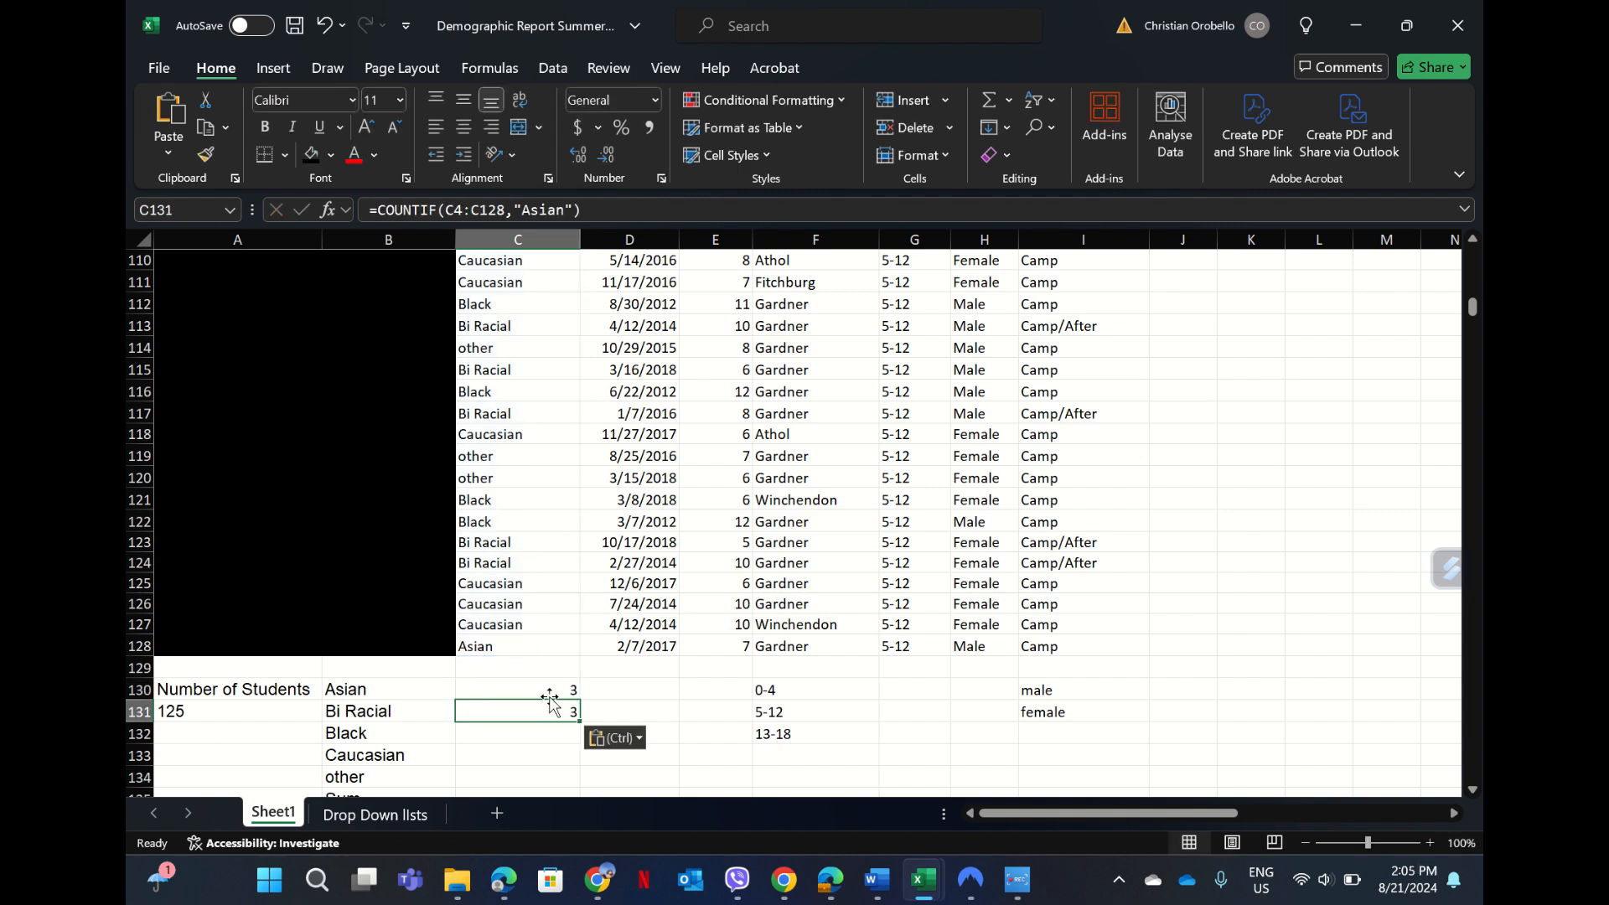
{"action": "left_click", "coordinate": [557, 736]}
{"action": "key", "text": "ctrl+v"}
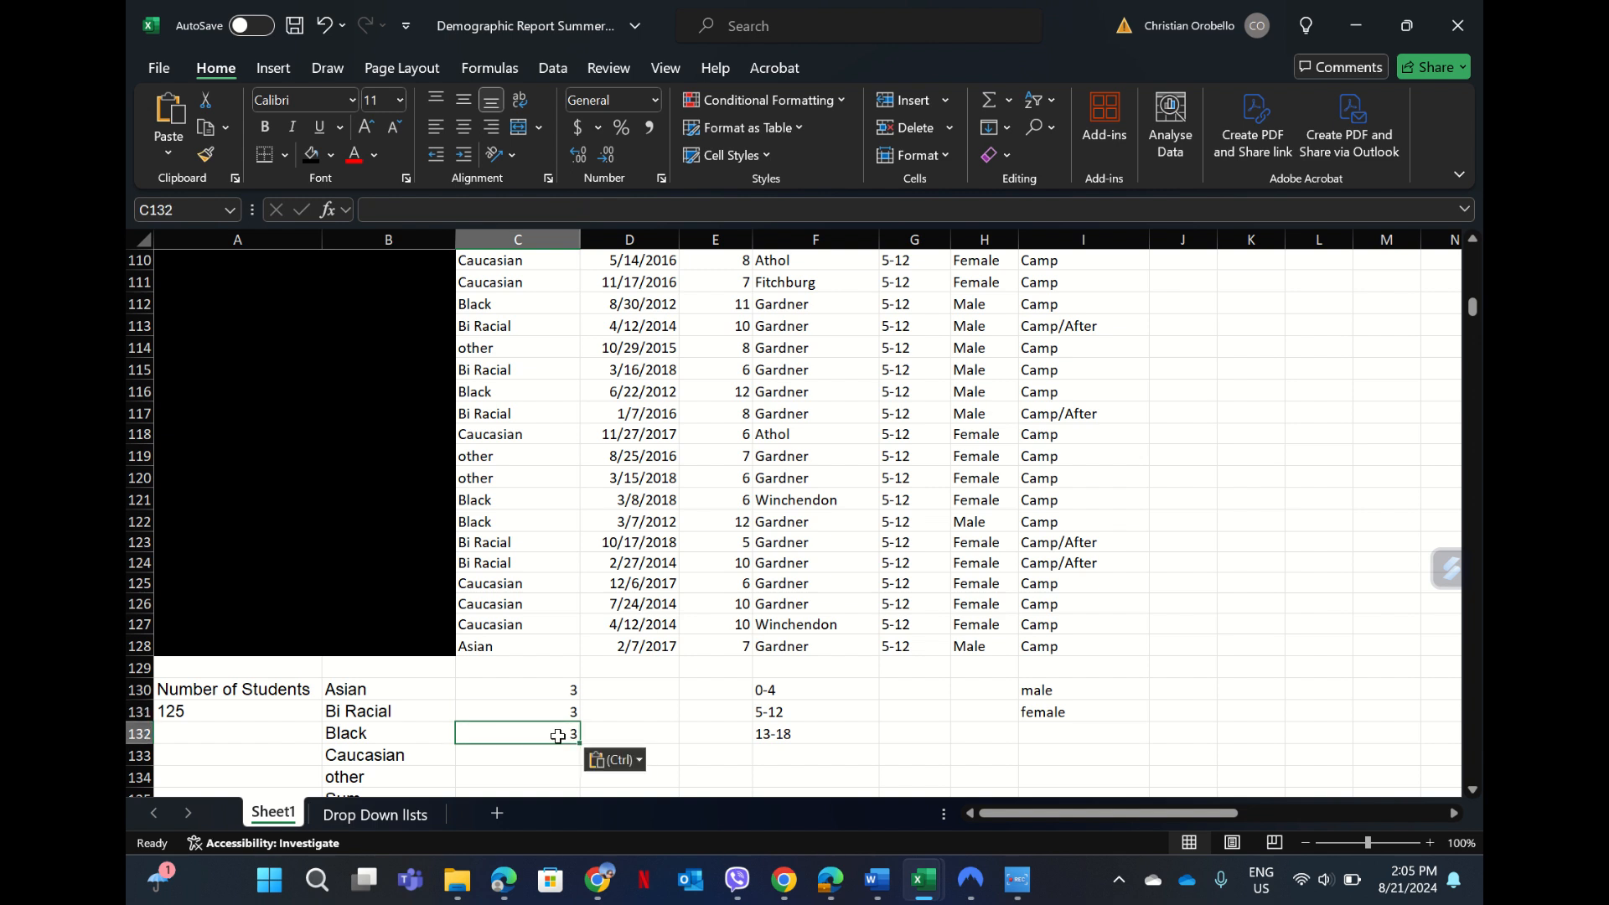
{"action": "left_click", "coordinate": [557, 756]}
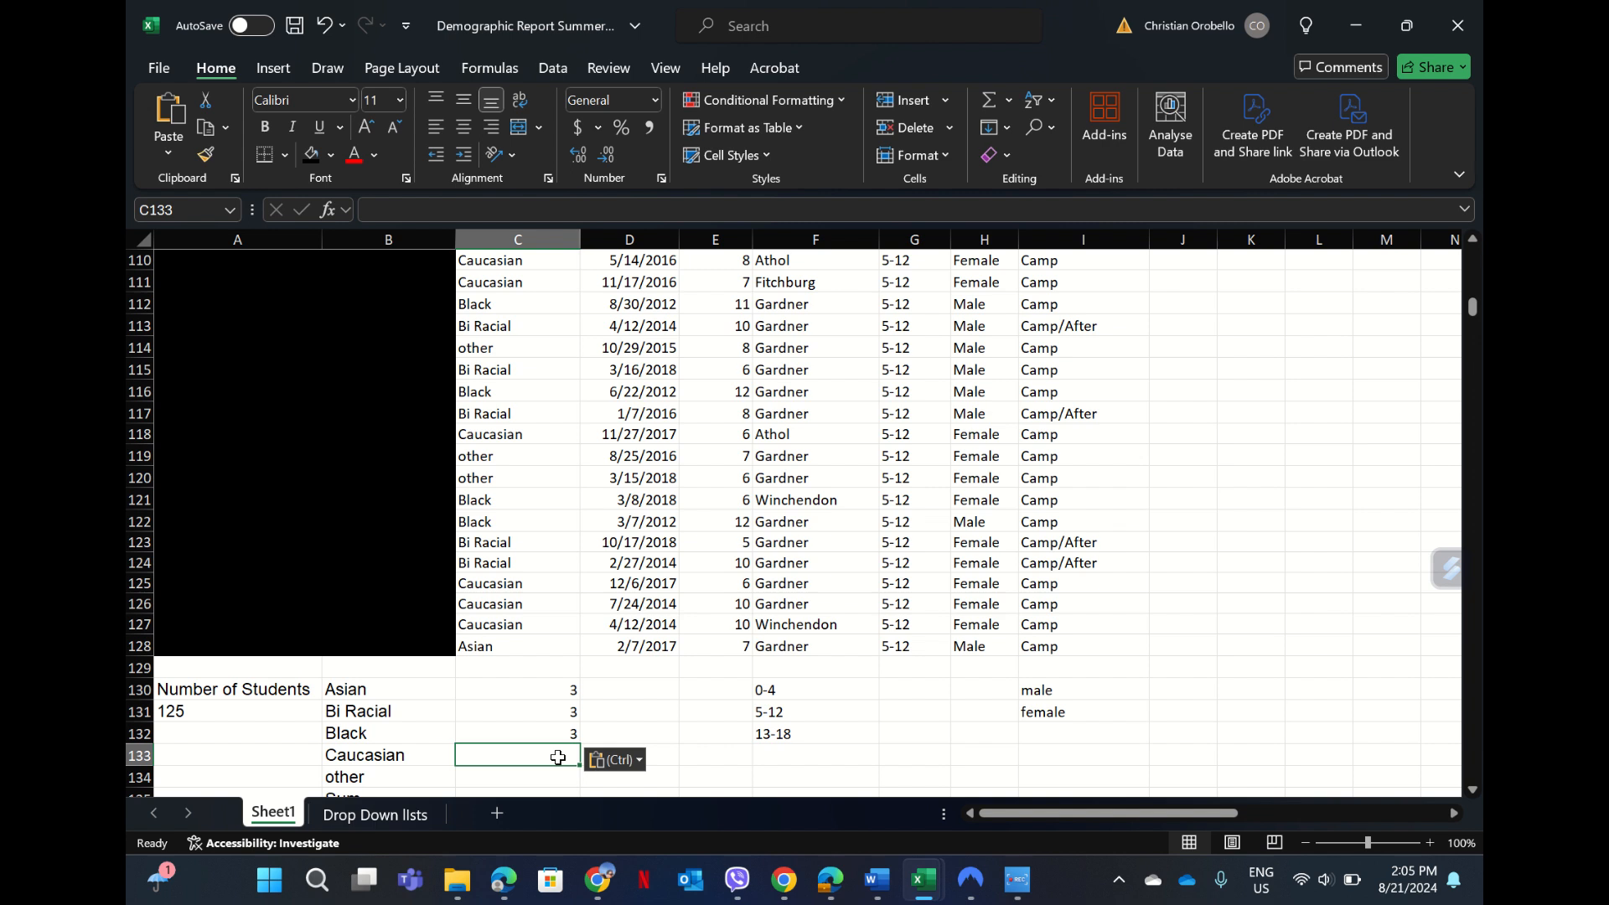
{"action": "key", "text": "ctrl+v"}
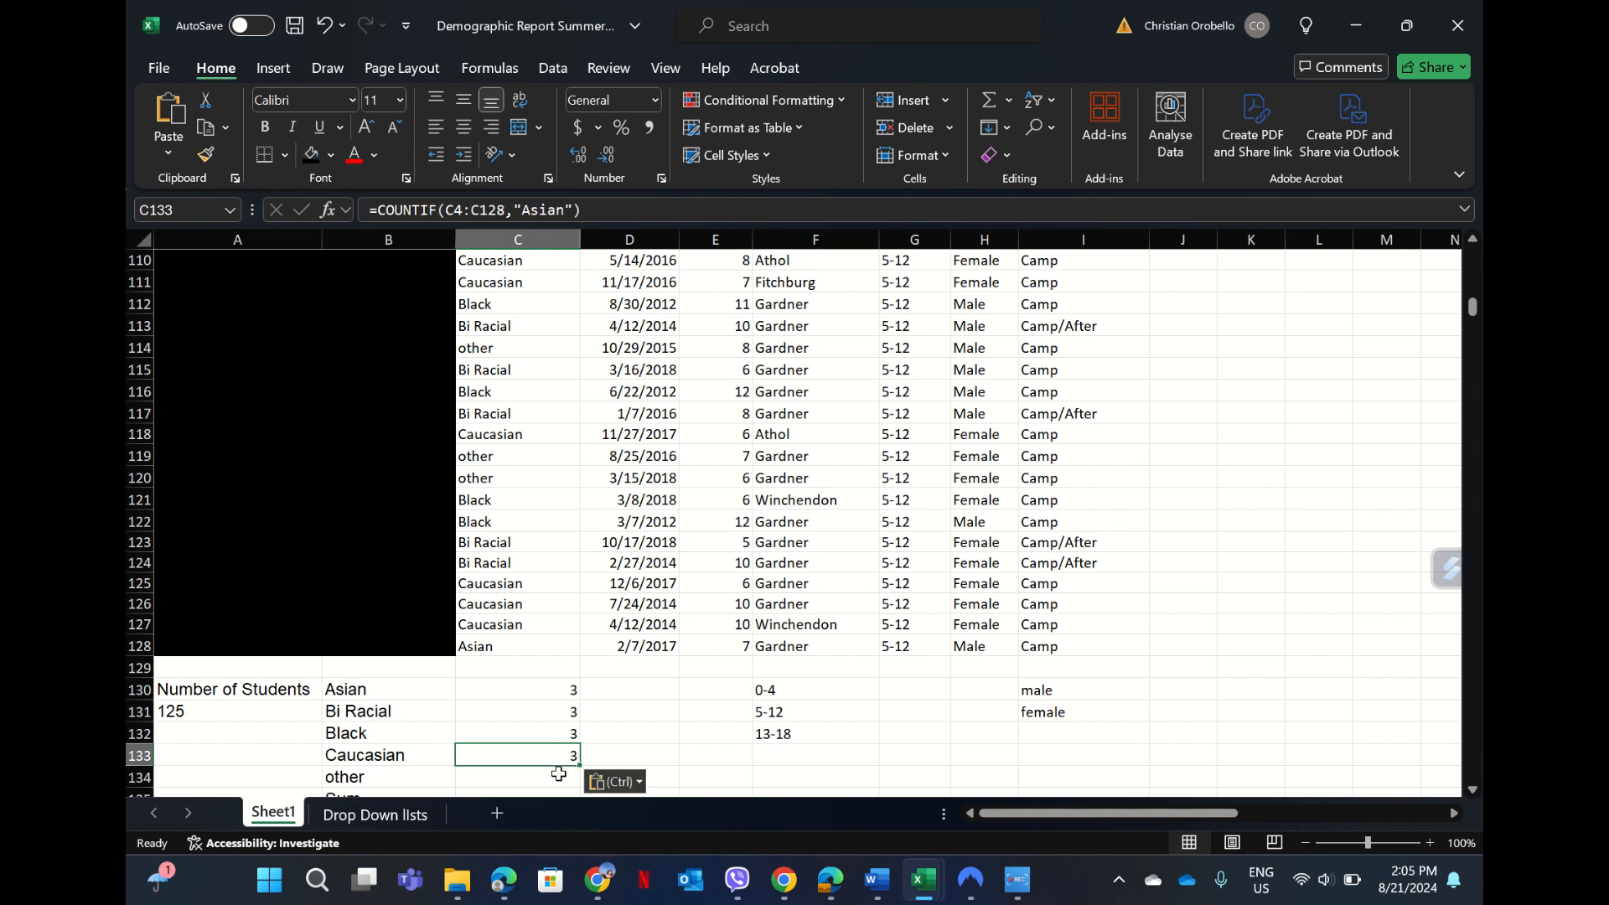
{"action": "left_click", "coordinate": [558, 775]}
{"action": "key", "text": "ctrl+v"}
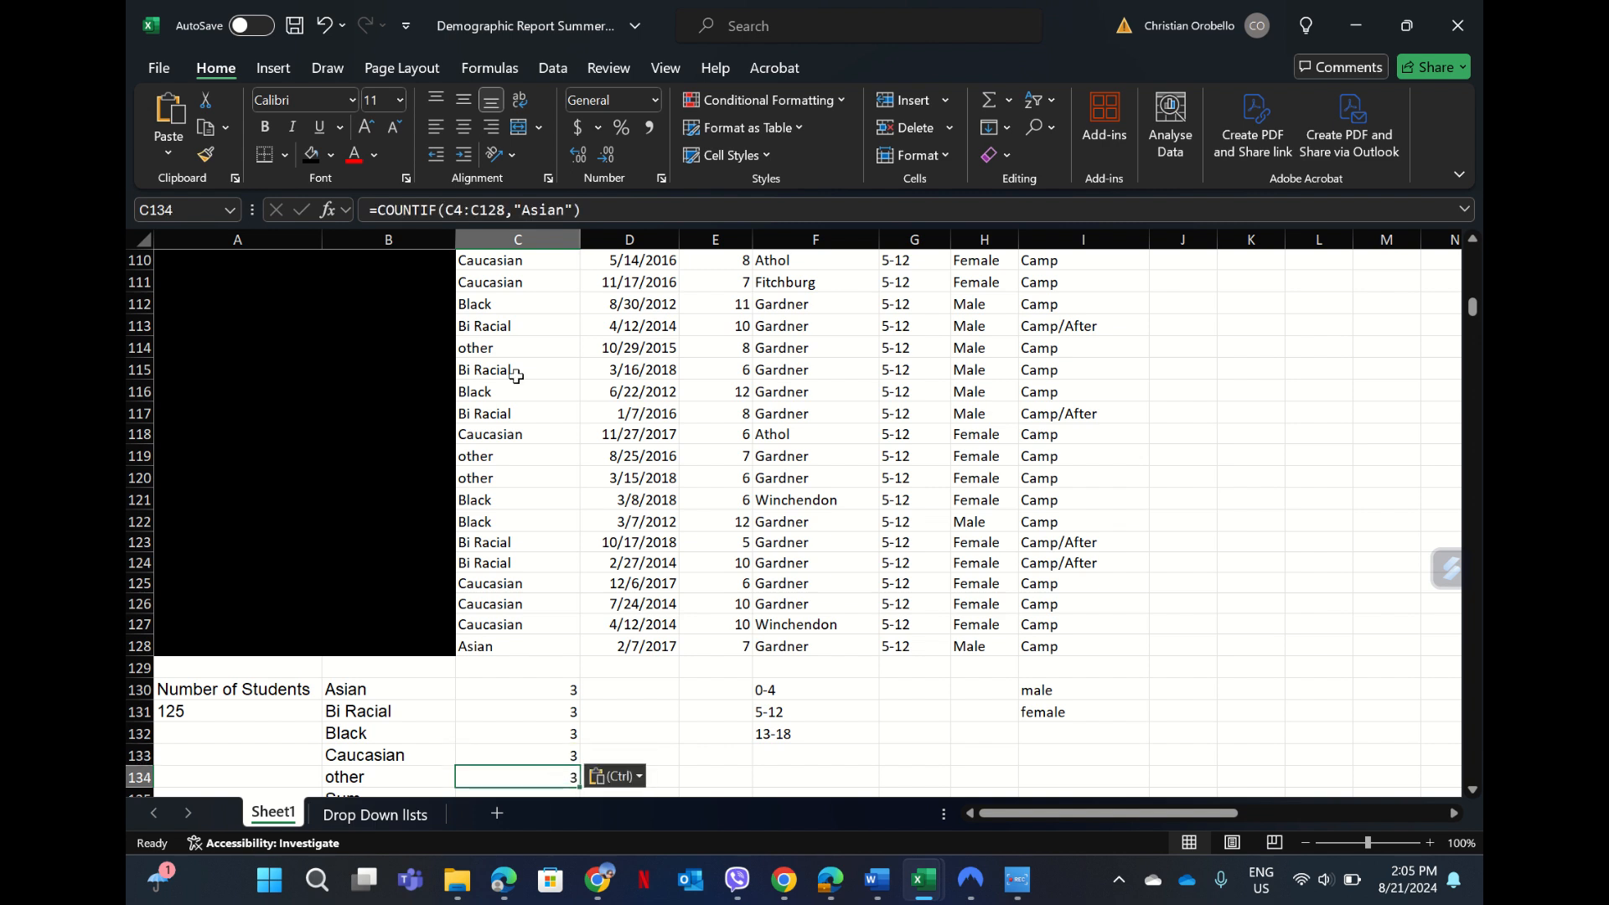
- Check the range and criterion of the COUNTIF formulas in C130 through C134
{"action": "left_click", "coordinate": [557, 707]}
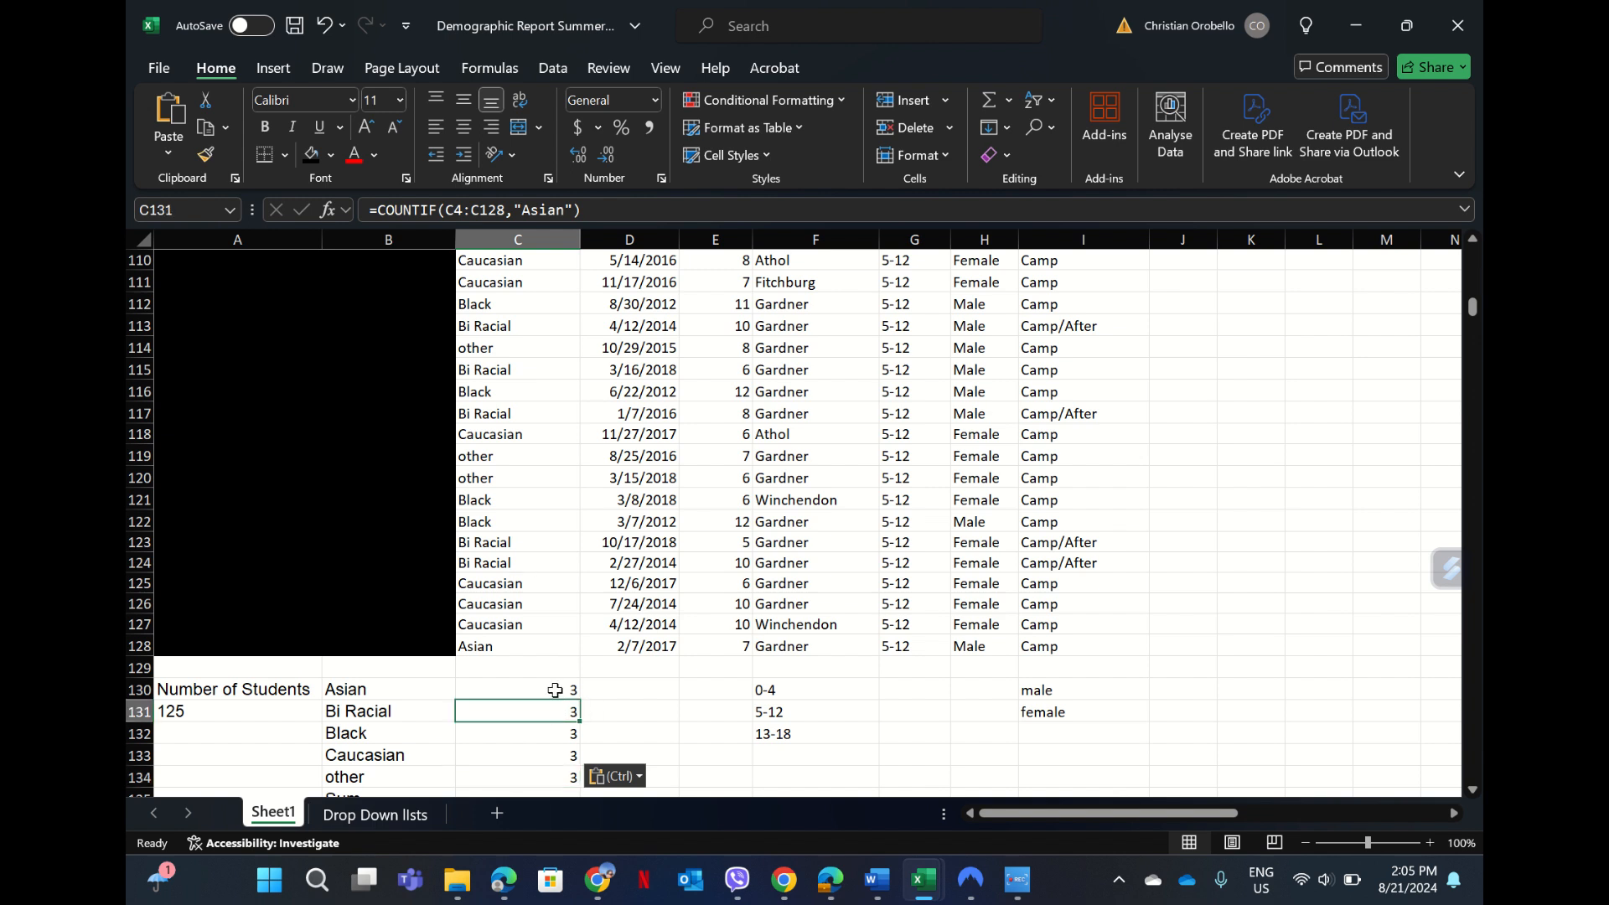
{"action": "left_click", "coordinate": [558, 687]}
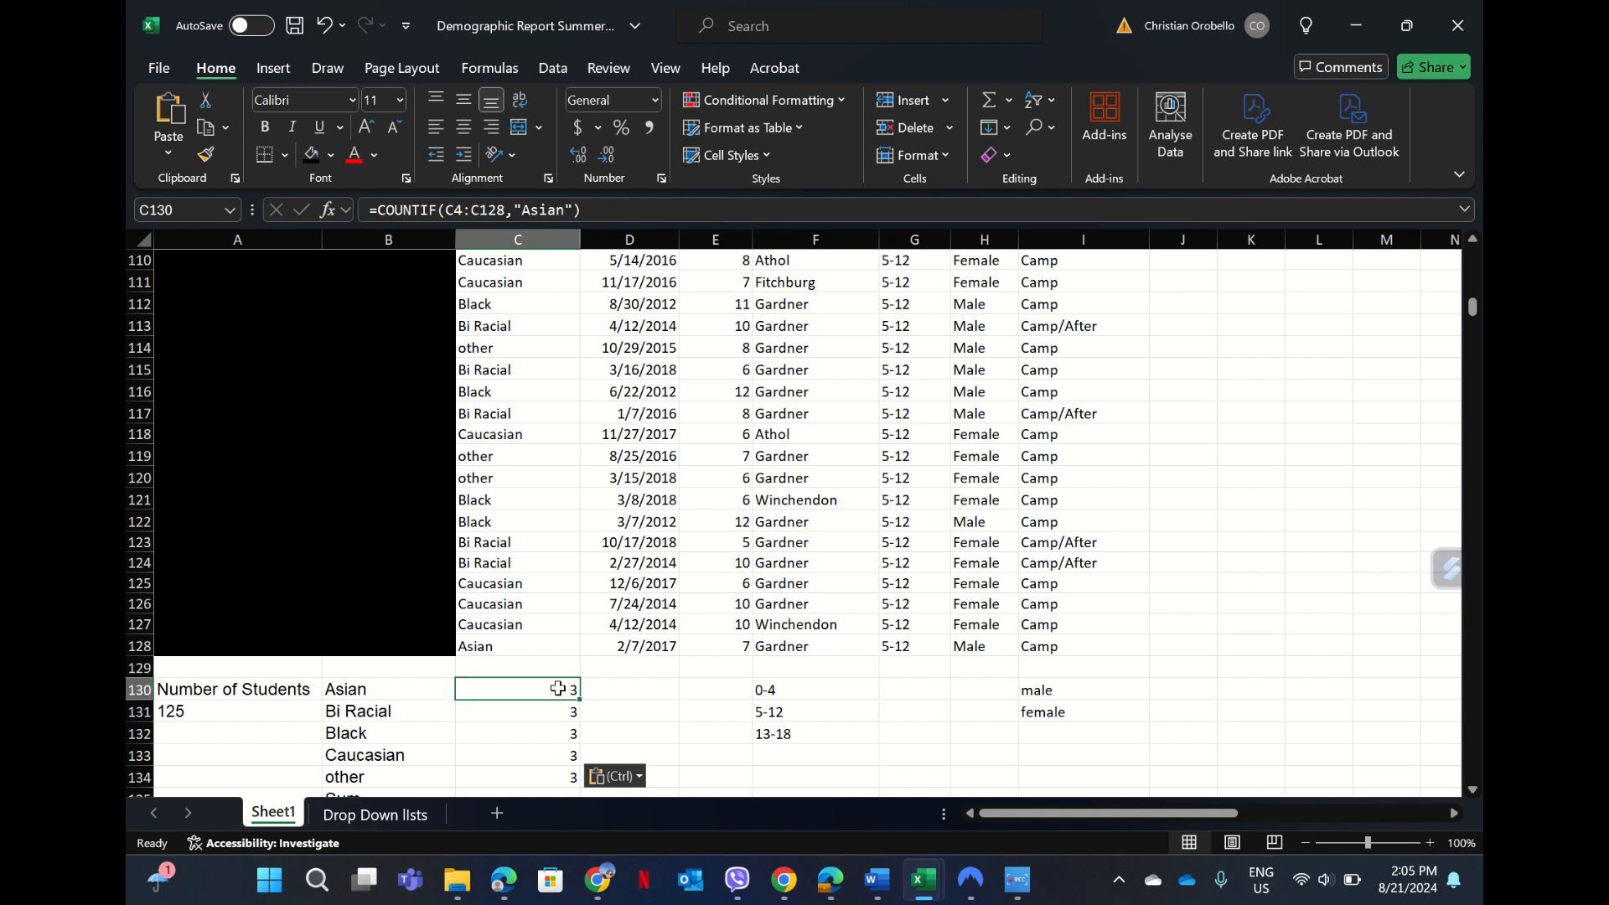
{"action": "left_click", "coordinate": [555, 710]}
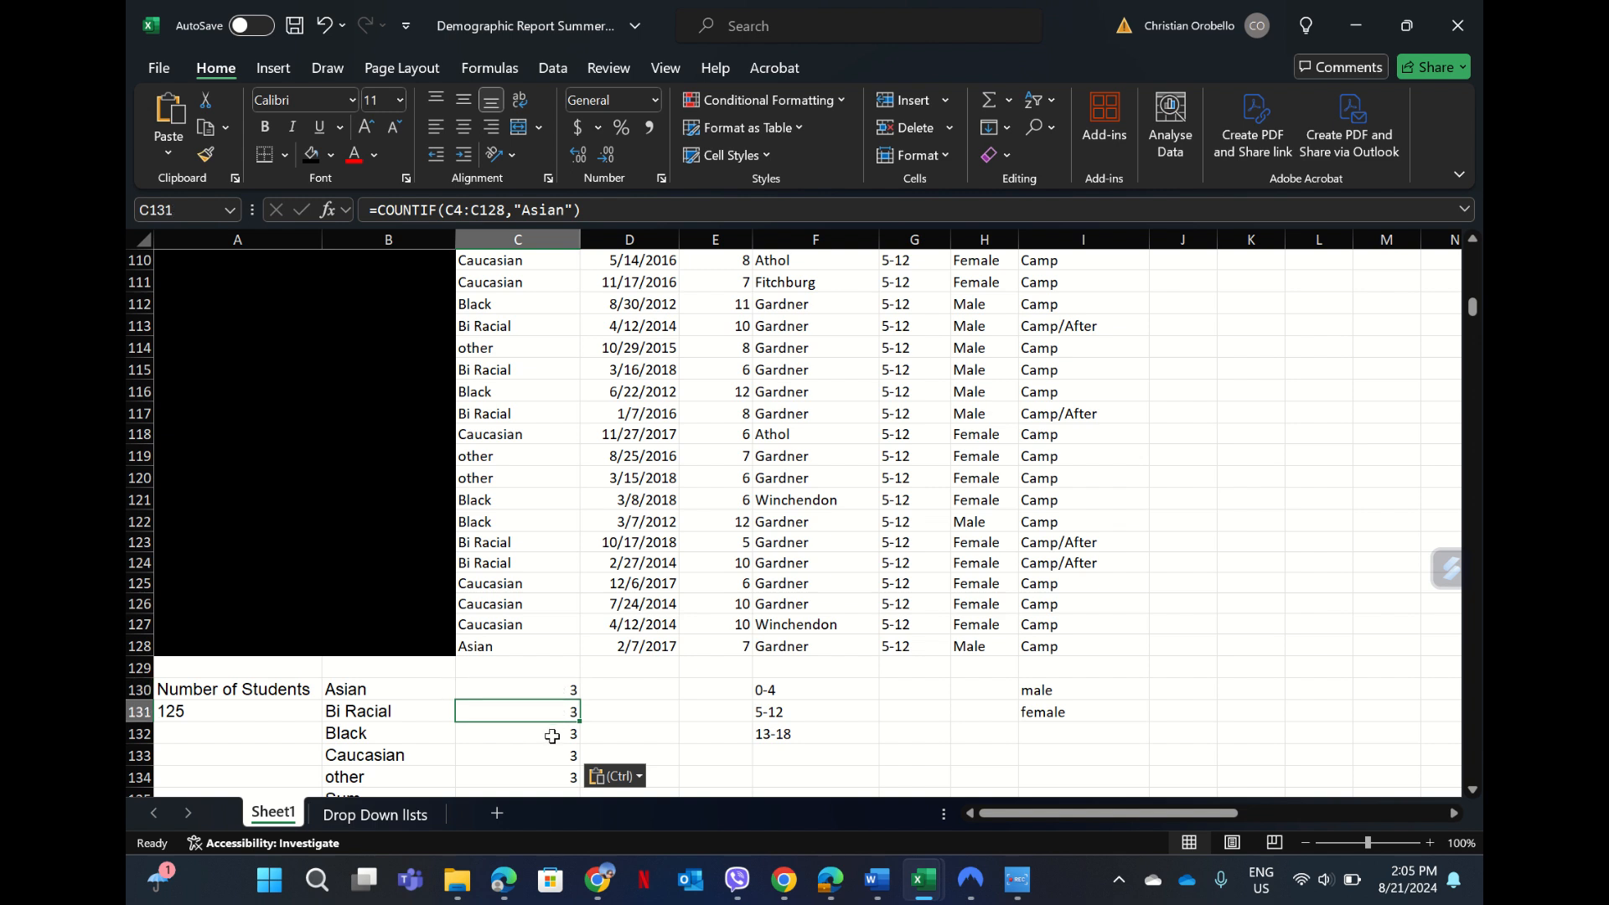
{"action": "left_click", "coordinate": [552, 734]}
{"action": "left_click", "coordinate": [549, 753]}
{"action": "left_click", "coordinate": [548, 780]}
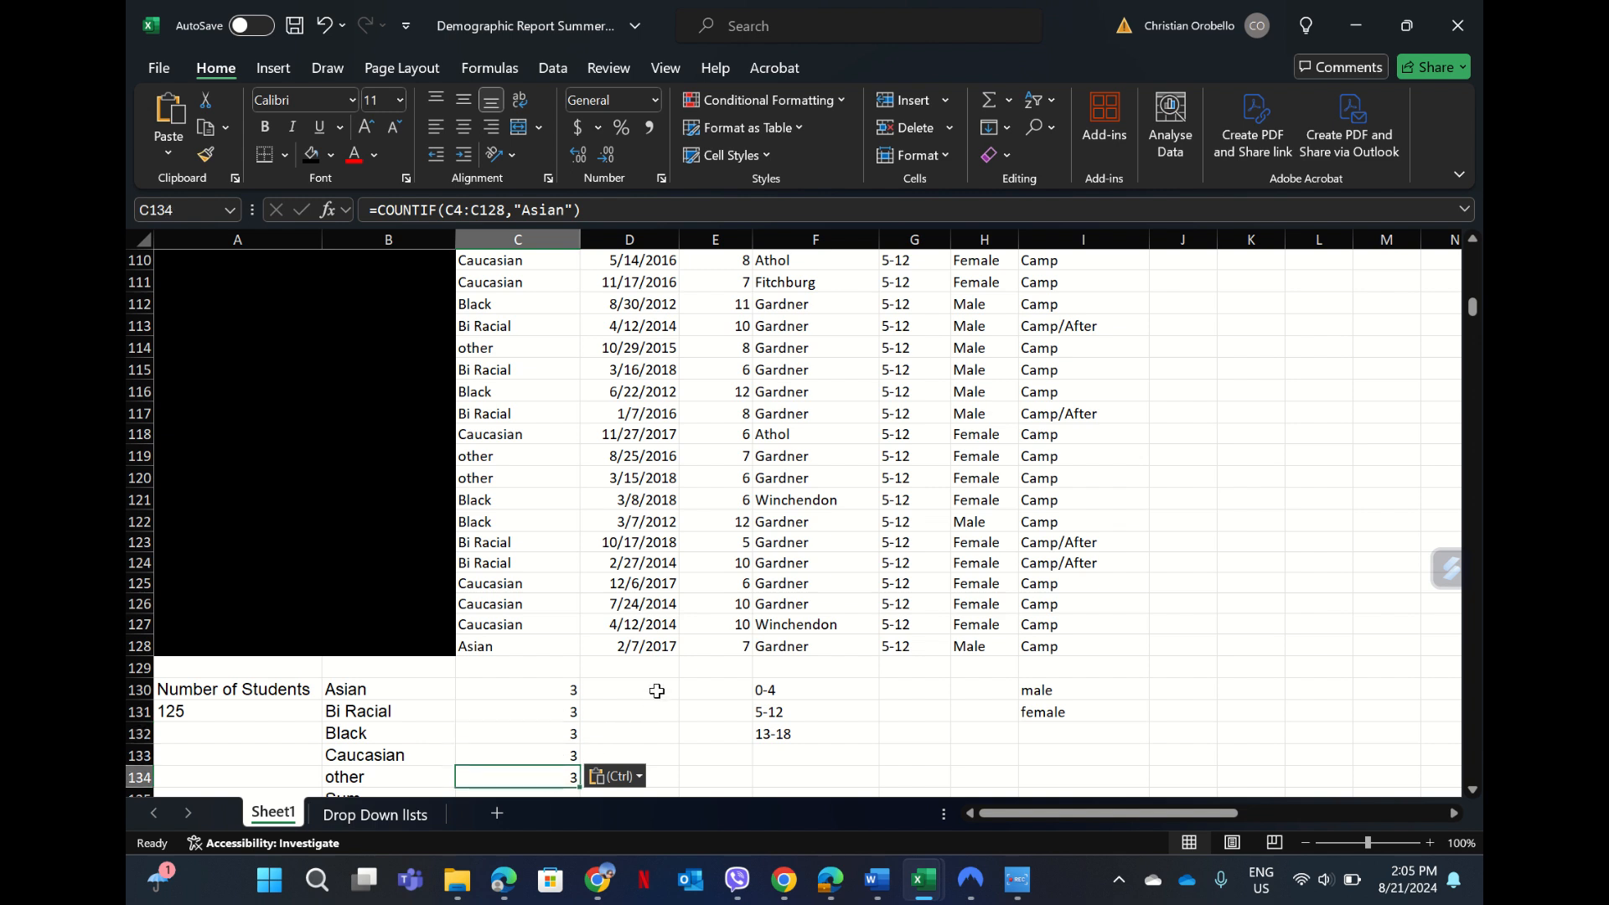
{"action": "left_click", "coordinate": [556, 710]}
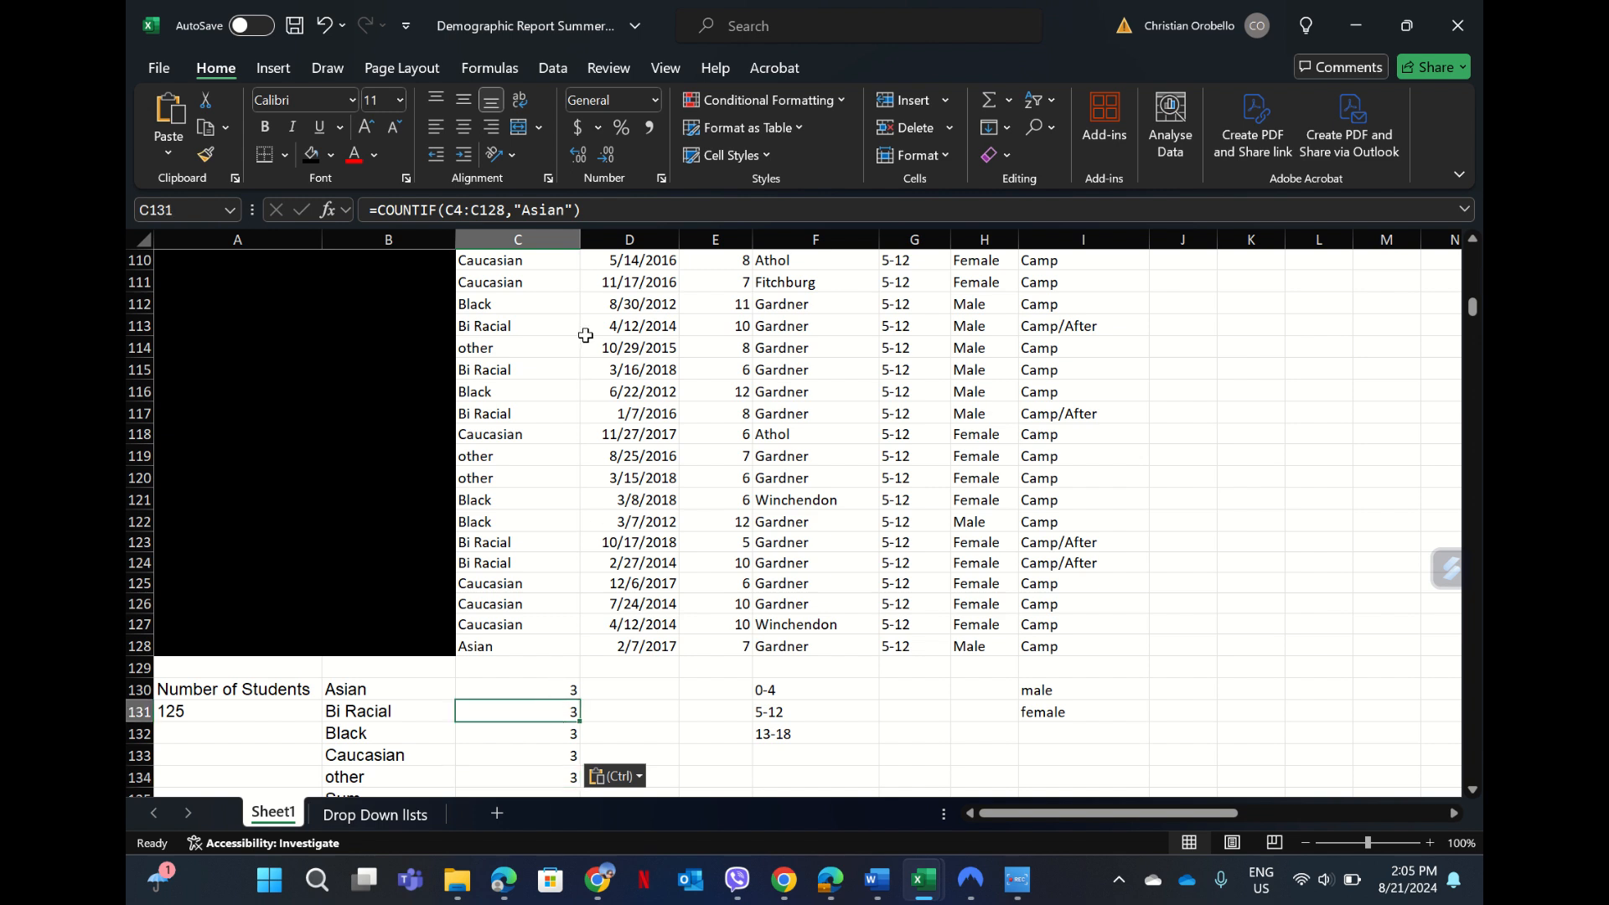
- Change the criterion of the COUNTIF formula in C131 to "Bi Racial"
{"action": "left_click", "coordinate": [564, 209]}
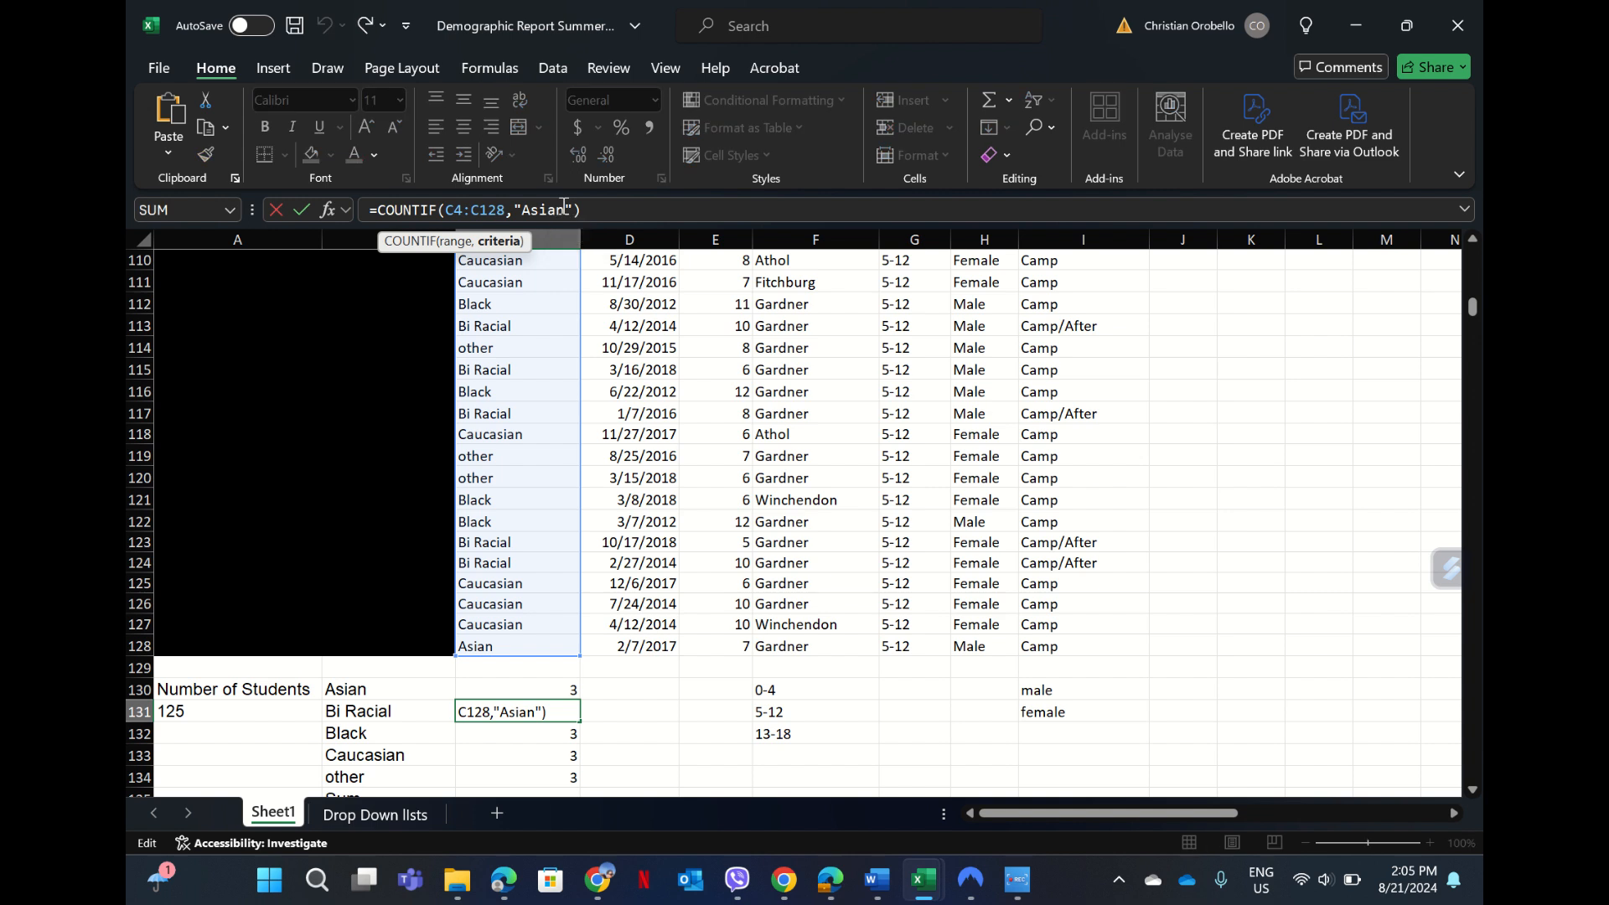
{"action": "key", "text": "BackSpace"}
{"action": "key", "text": "BackSpace"}
{"action": "key", "text": "BackSpace"}
{"action": "key", "text": "BackSpace"}
{"action": "key", "text": "BackSpace"}
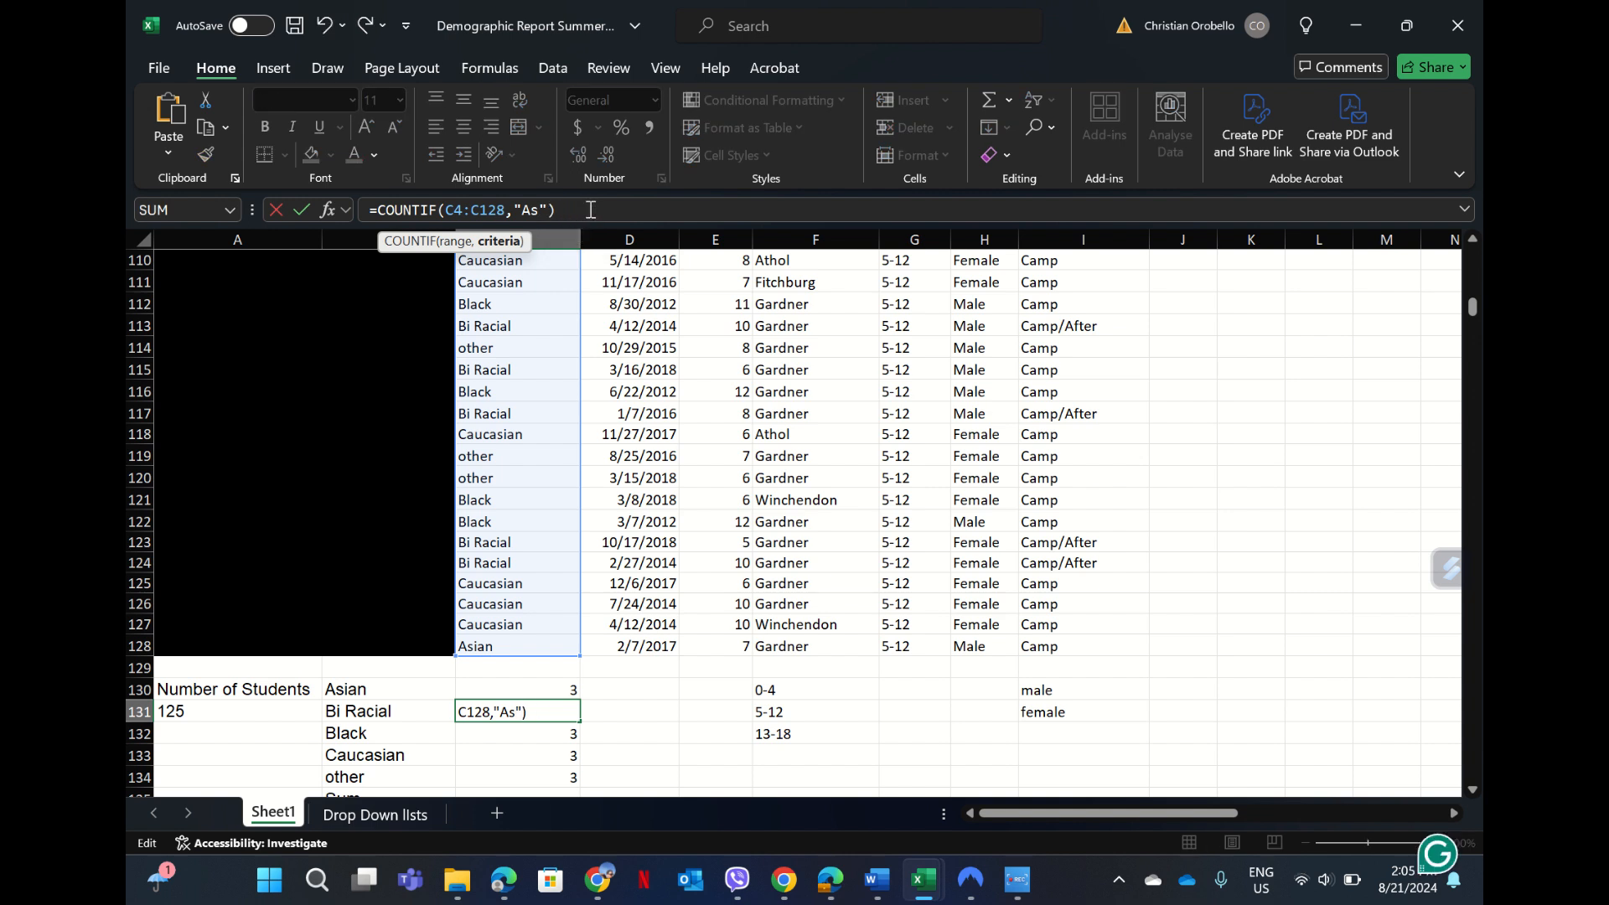
{"action": "type", "text": "Bi Racial"}
{"action": "left_click", "coordinate": [641, 210]}
{"action": "key", "text": "ctrl+Return"}
{"action": "key", "text": "Return"}
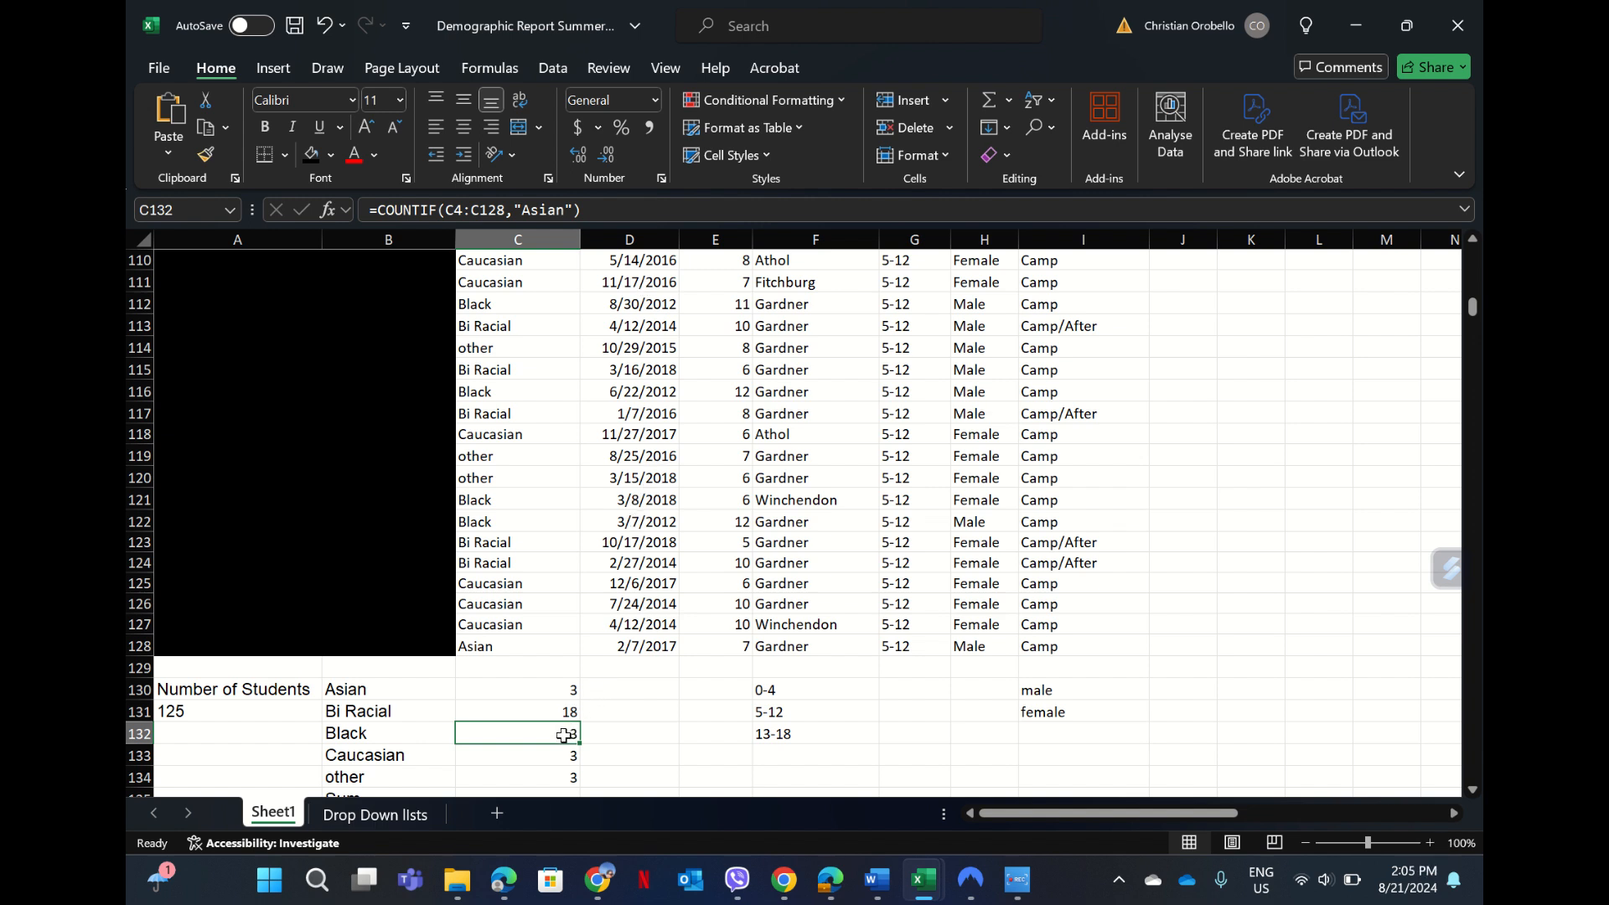
- Change the criterion of the COUNTIF formula in C132 to "black"
{"action": "left_click", "coordinate": [566, 213]}
{"action": "key", "text": "BackSpace"}
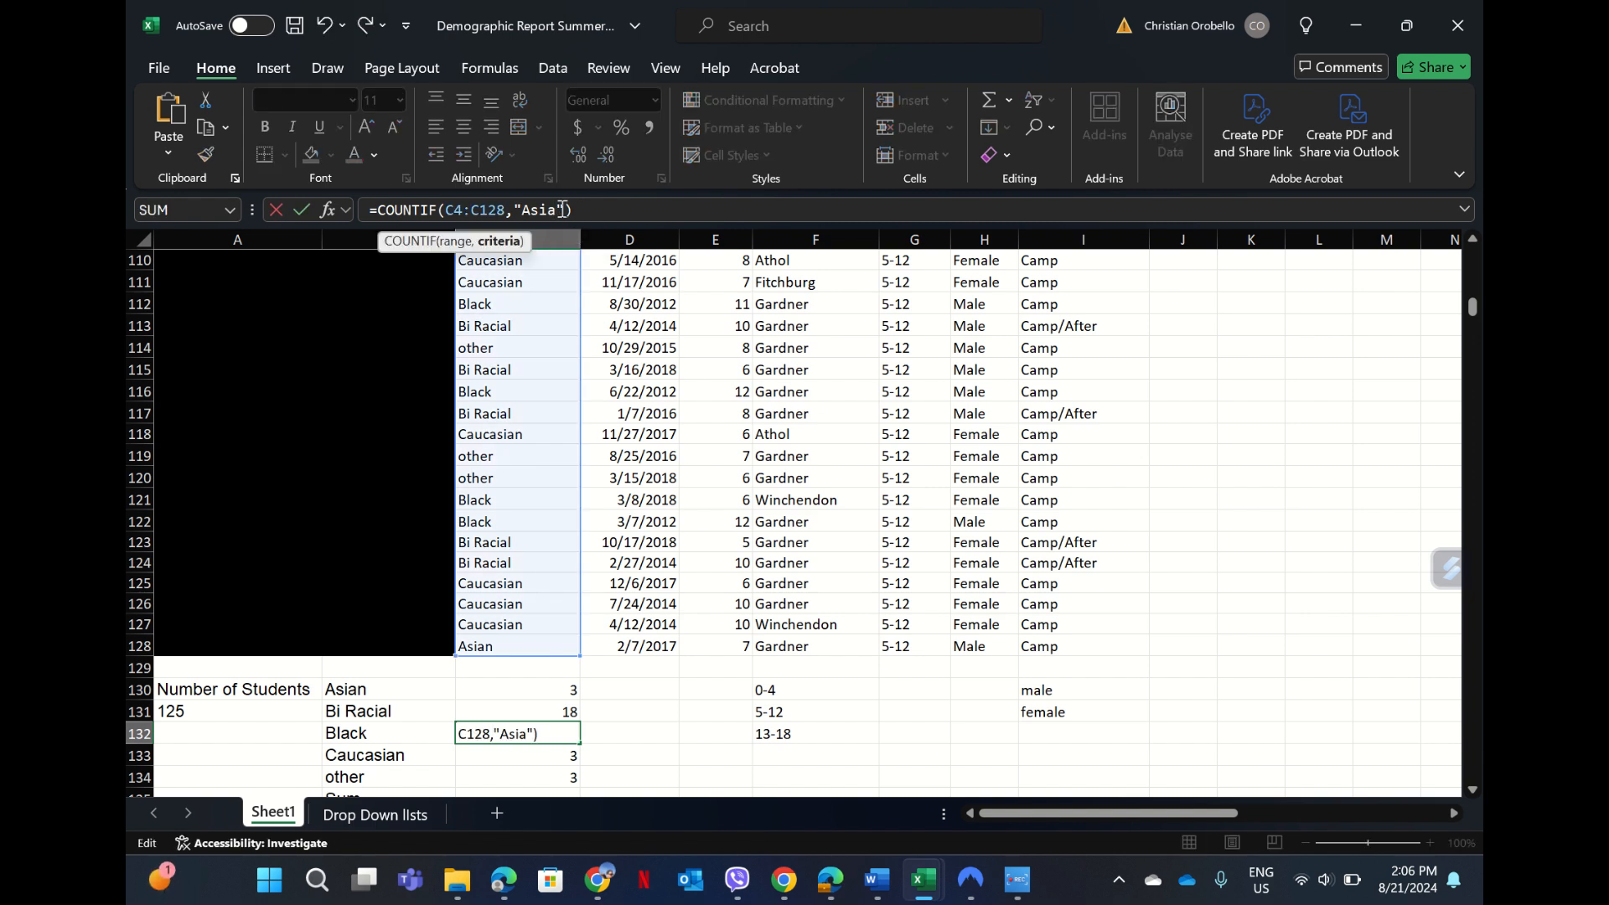
{"action": "key", "text": "BackSpace"}
{"action": "key", "text": "BackSpace"}
{"action": "key", "text": "BackSpace"}
{"action": "key", "text": "BackSpace"}
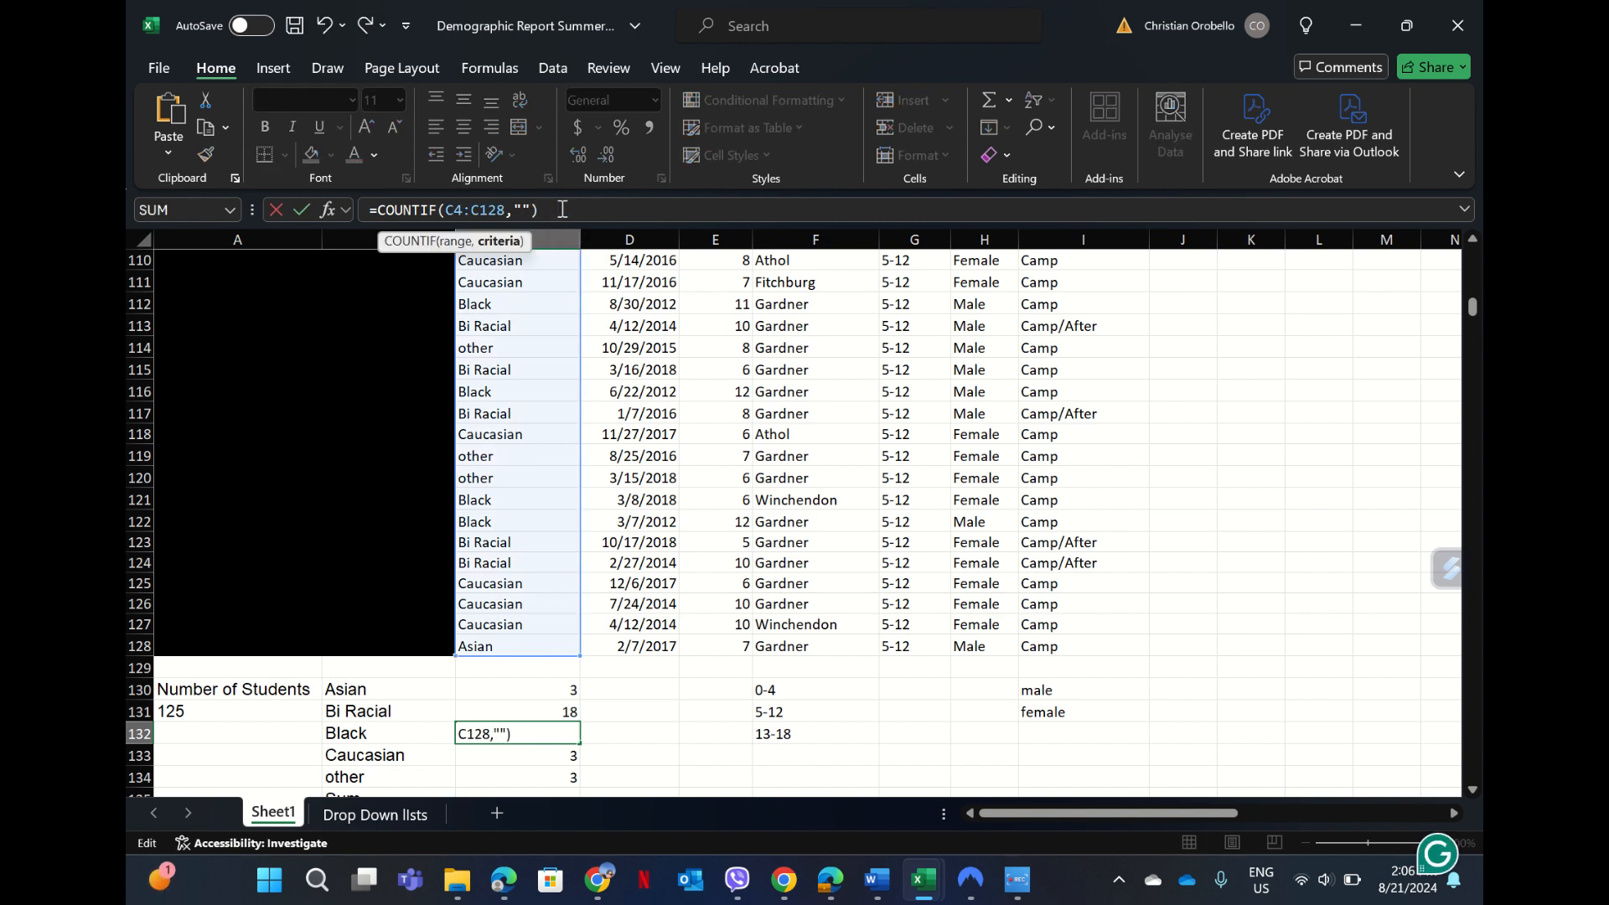
{"action": "type", "text": "black"}
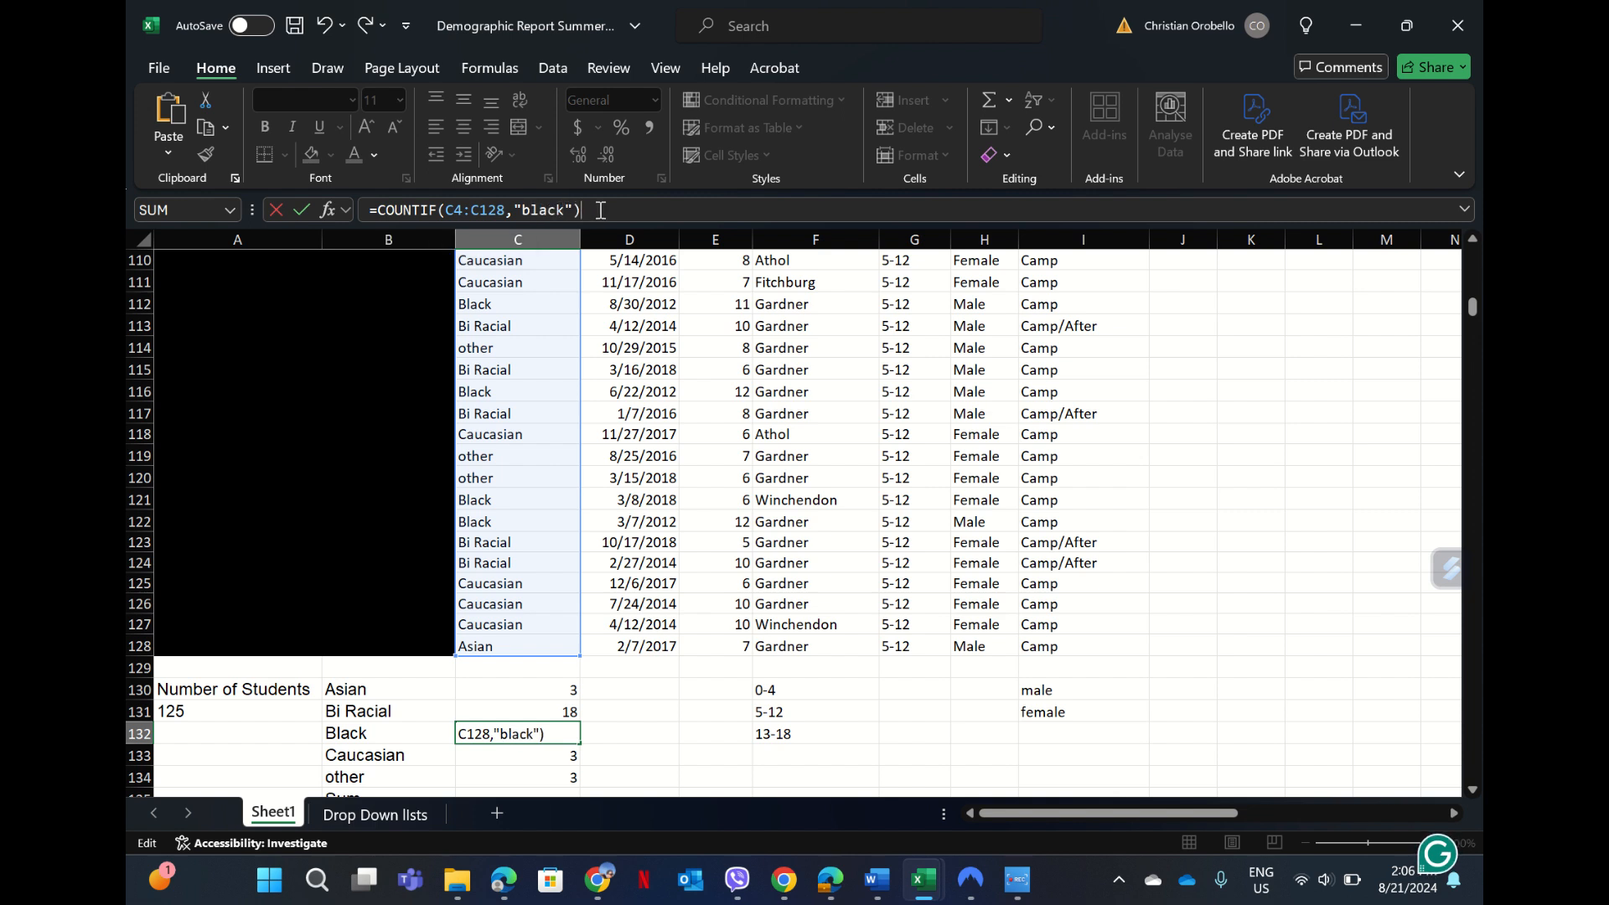
{"action": "key", "text": "Return"}
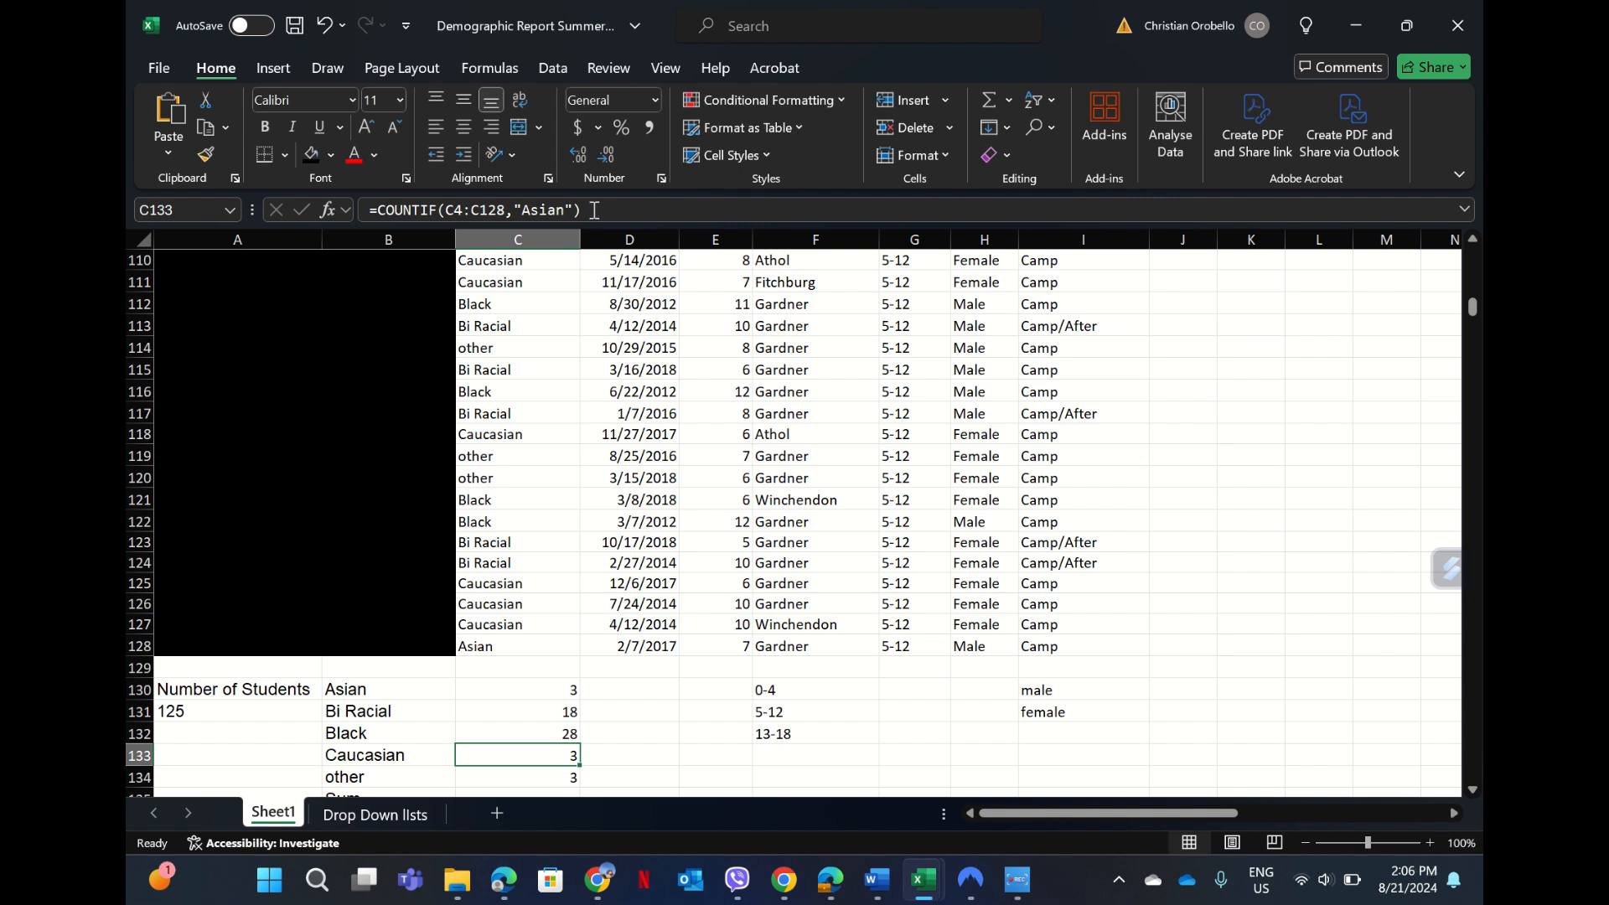
- Misspell the COUNTIF criterion in C132 as "blak" and enter the formula without the stray backslash
{"action": "left_click", "coordinate": [568, 735]}
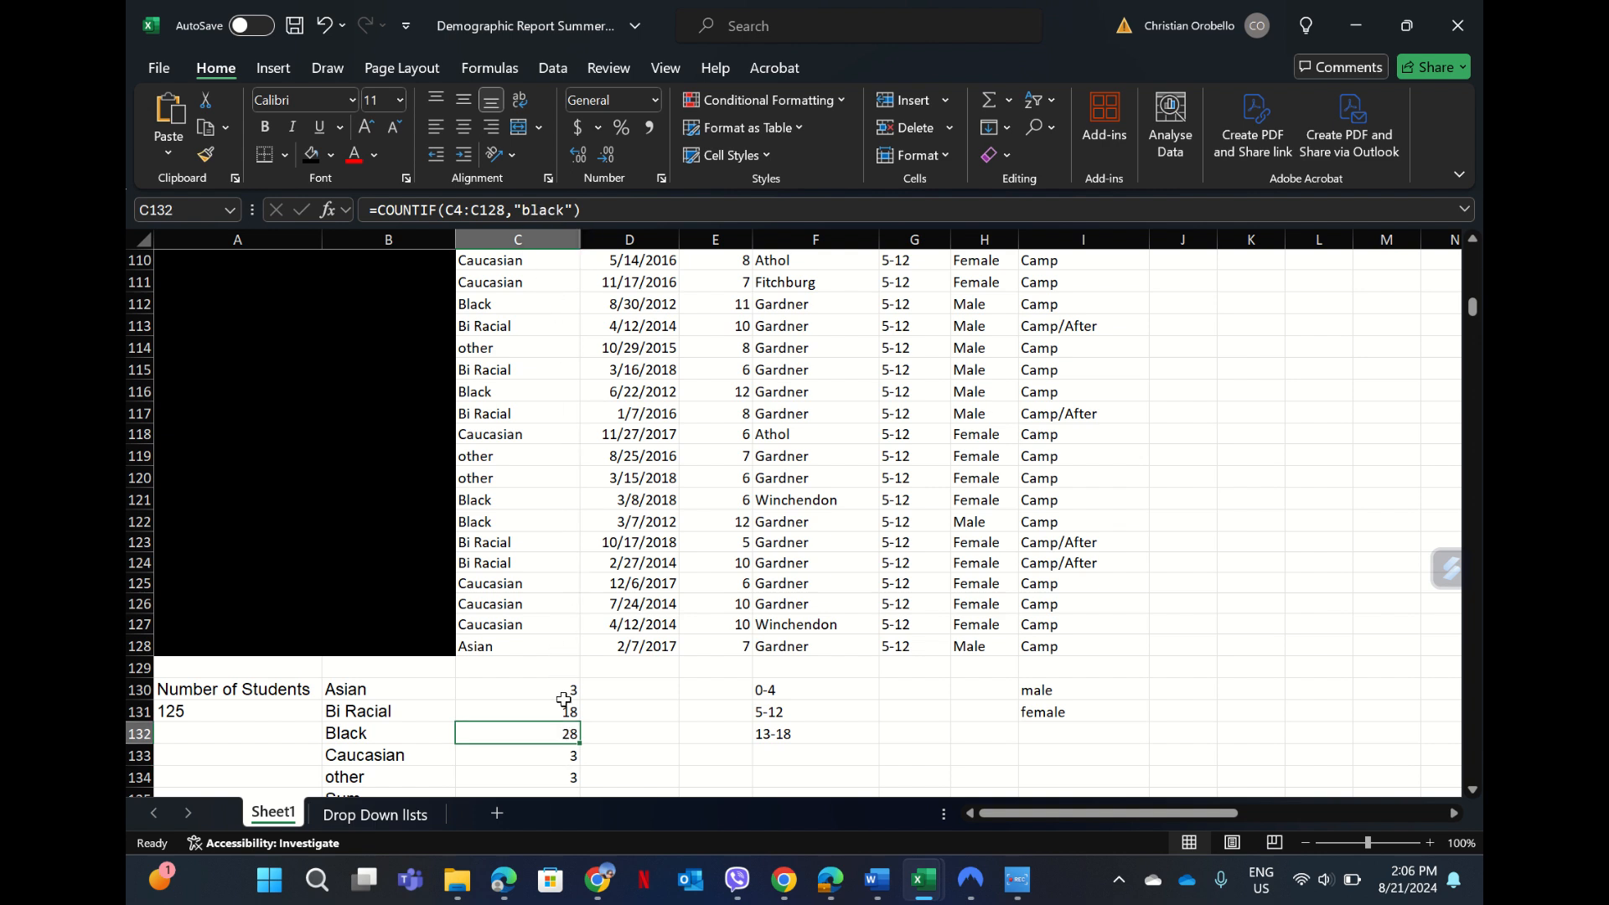
{"action": "left_click", "coordinate": [557, 211]}
{"action": "key", "text": "BackSpace"}
{"action": "left_click", "coordinate": [606, 210]}
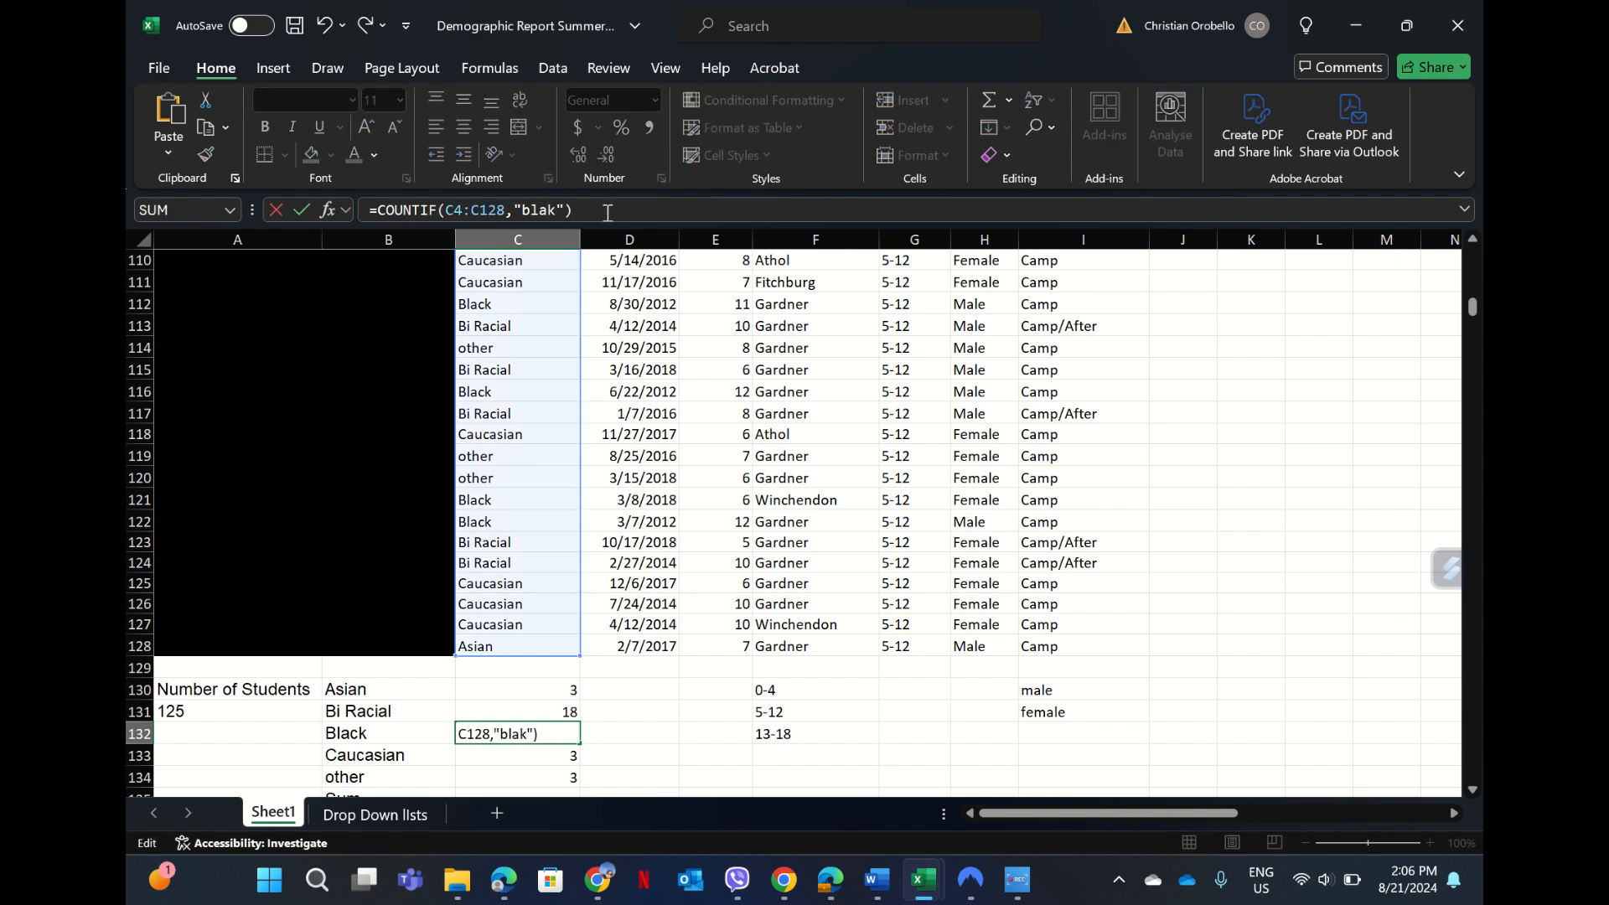
{"action": "type", "text": "\\"}
{"action": "key", "text": "Return"}
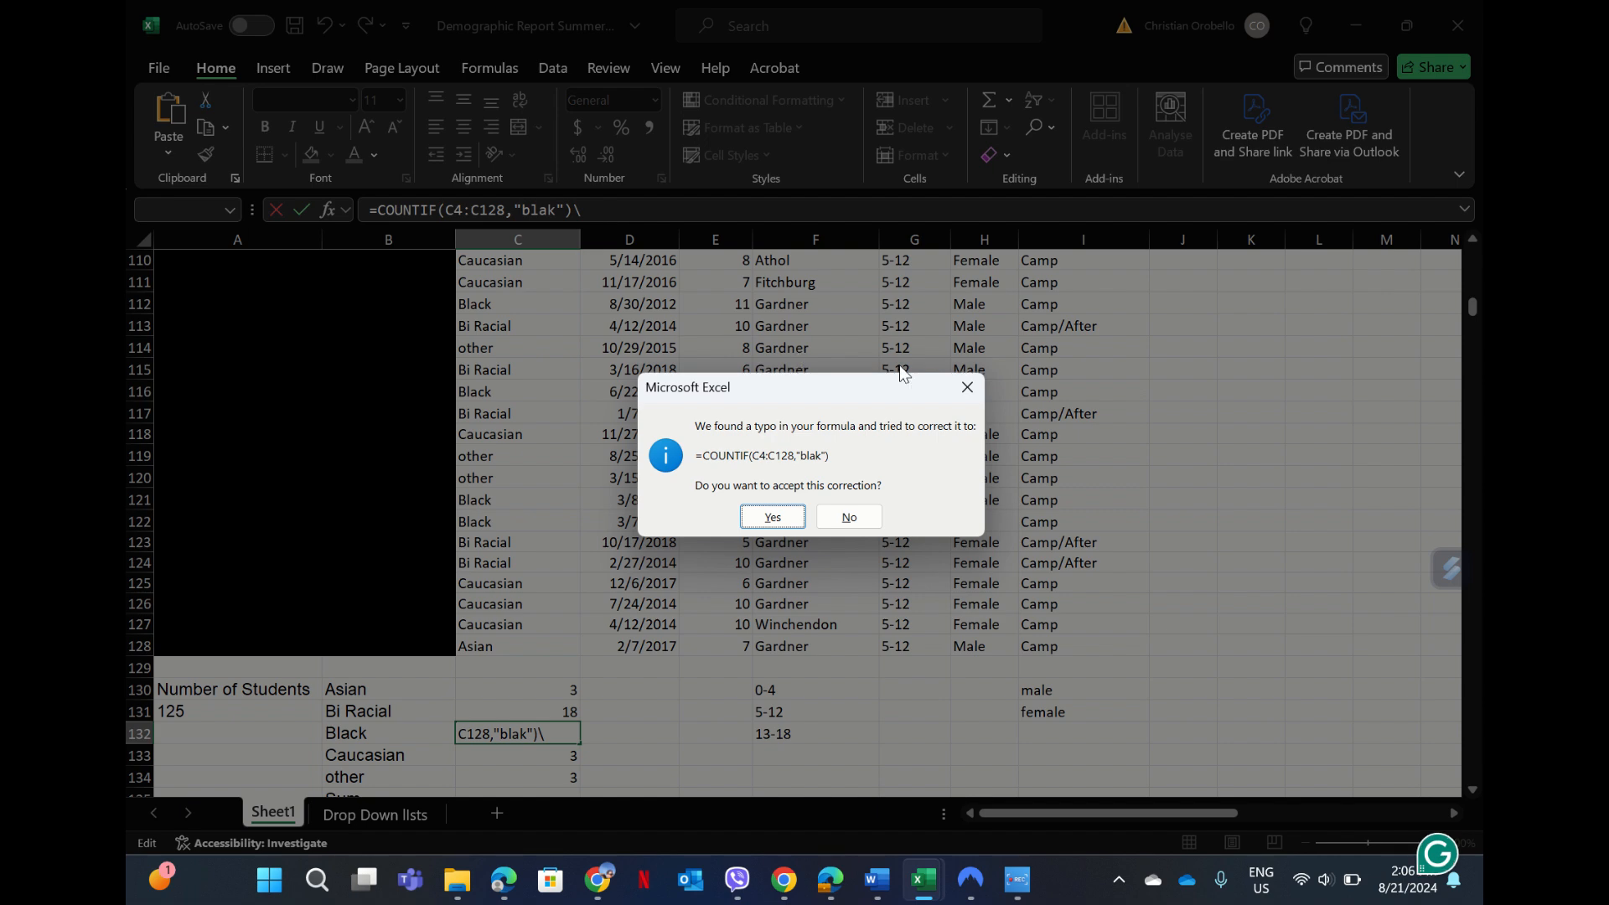
{"action": "left_click", "coordinate": [967, 386]}
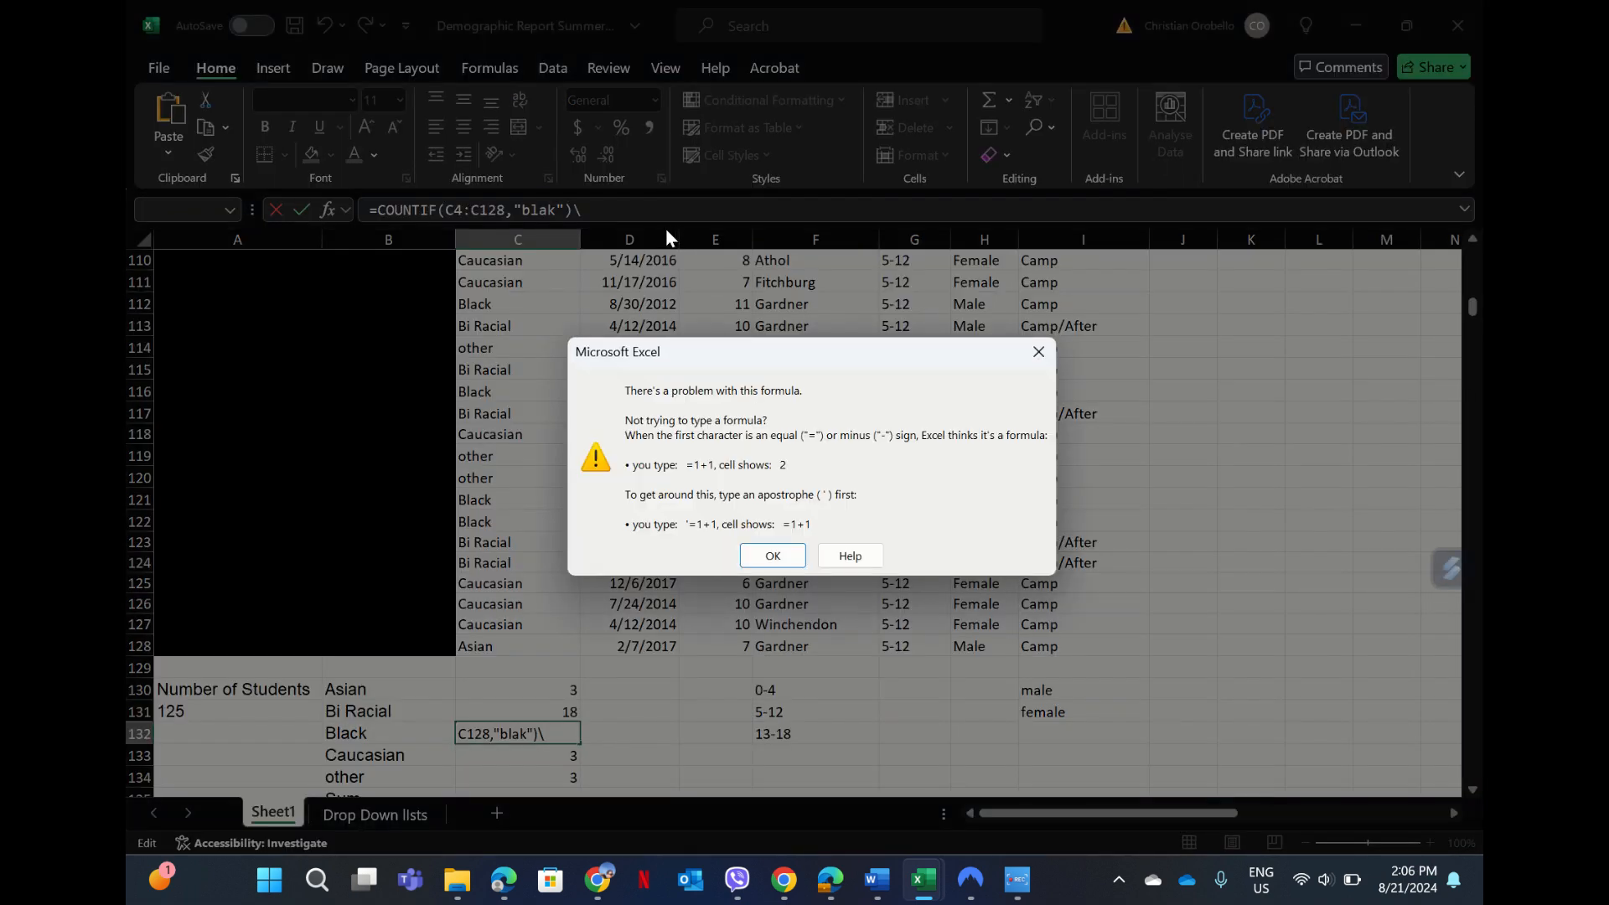
{"action": "left_click", "coordinate": [792, 558]}
{"action": "key", "text": "BackSpace"}
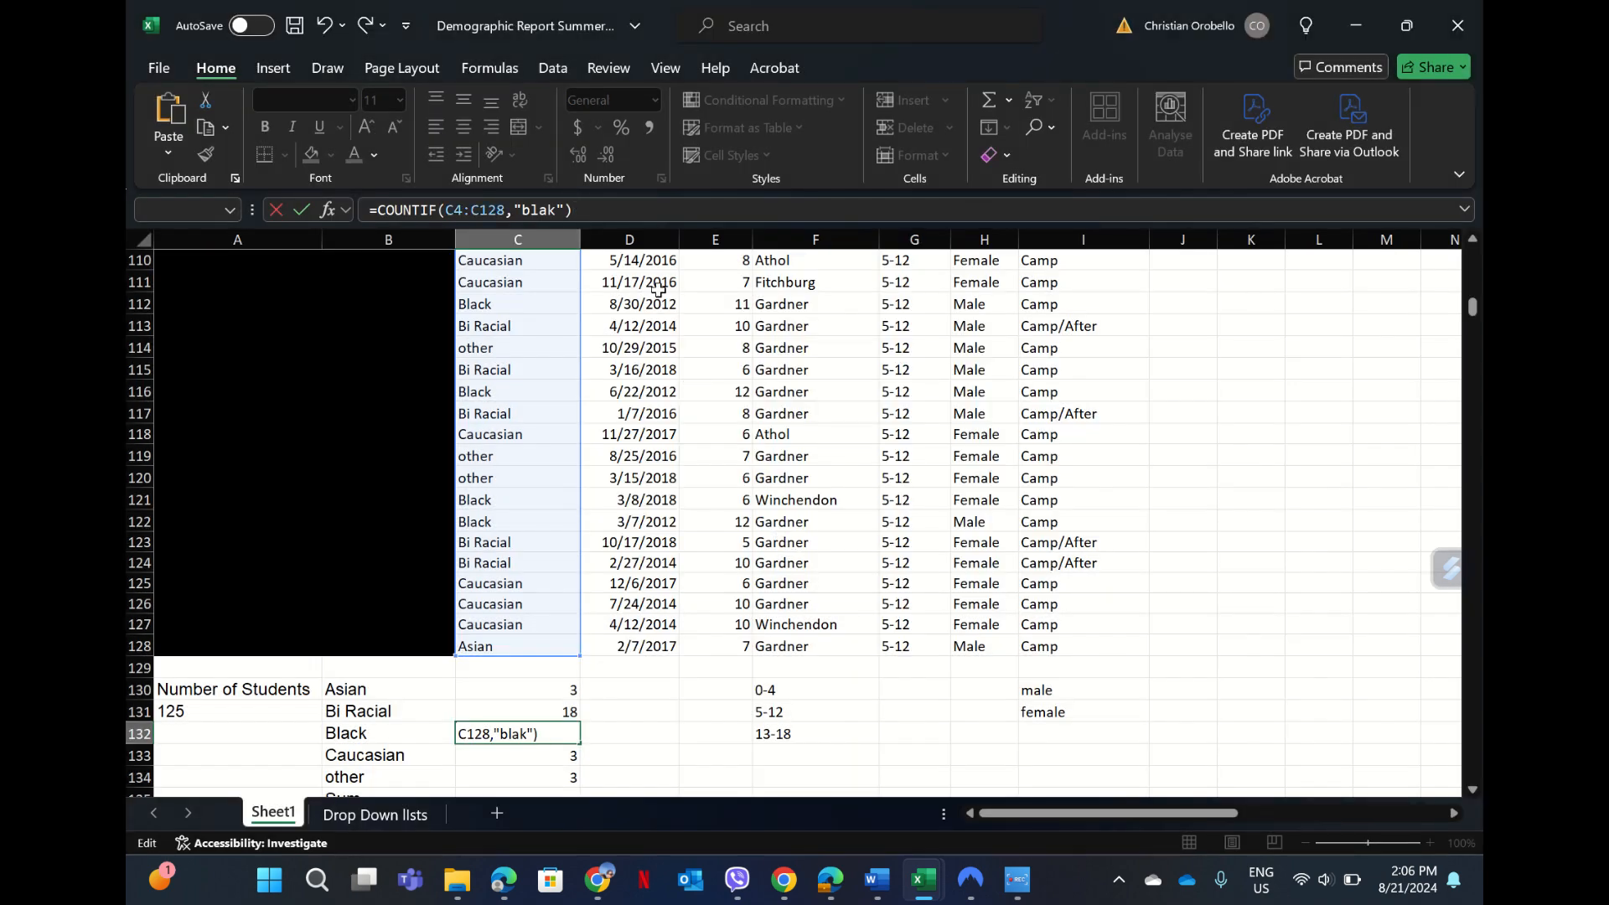
{"action": "key", "text": "Return"}
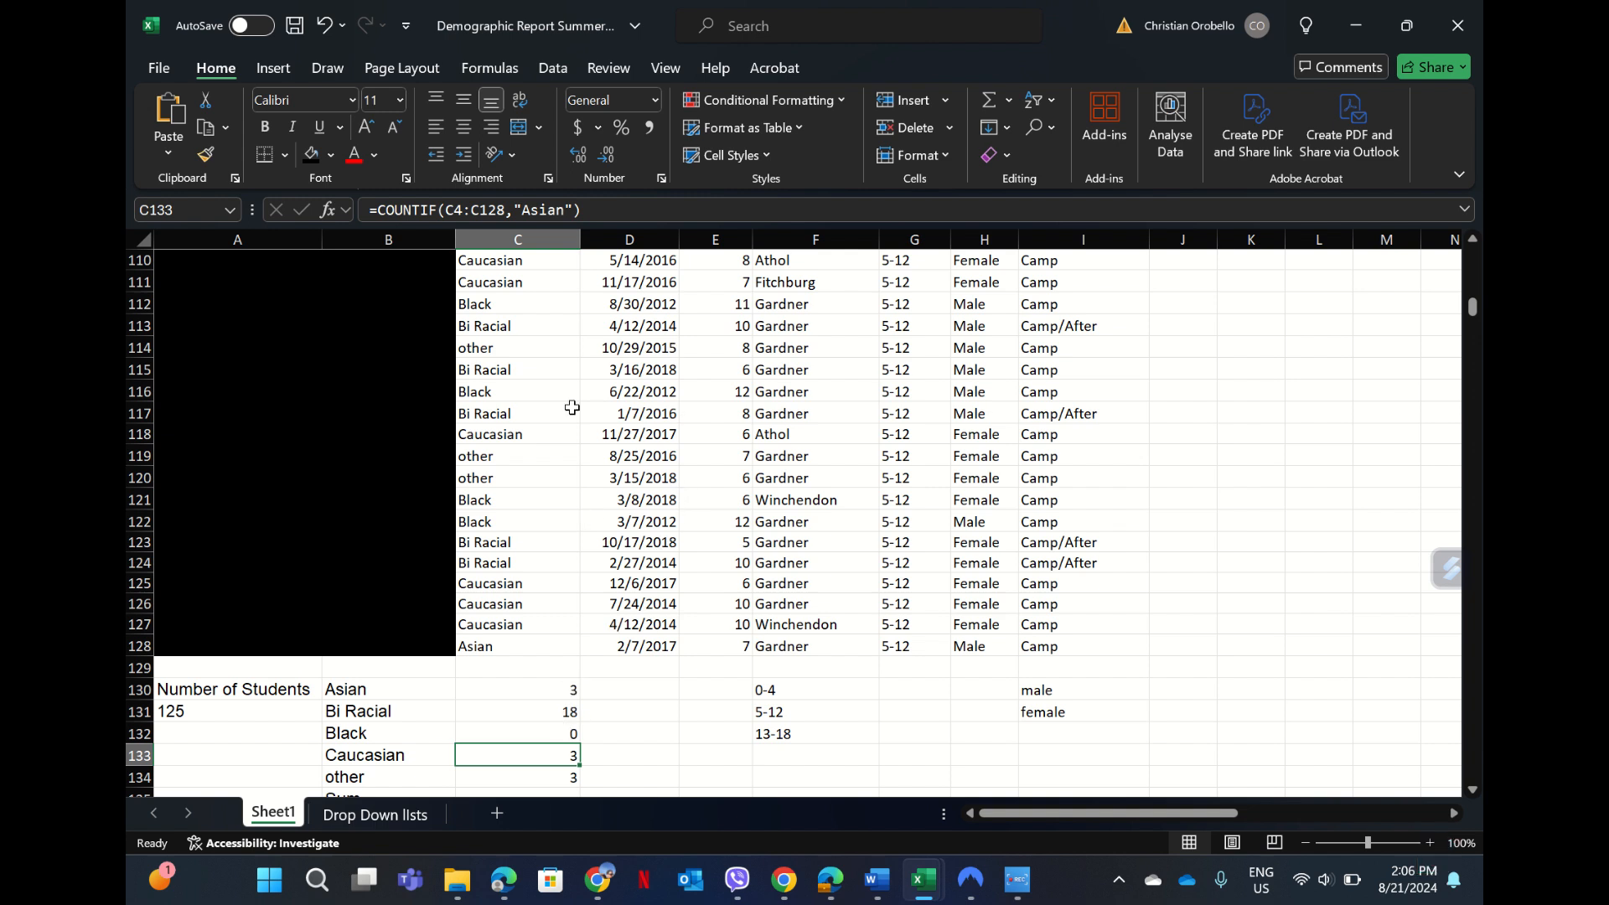
- Correct the misspelled COUNTIF criterion in C132 to "black"
{"action": "left_click", "coordinate": [546, 738]}
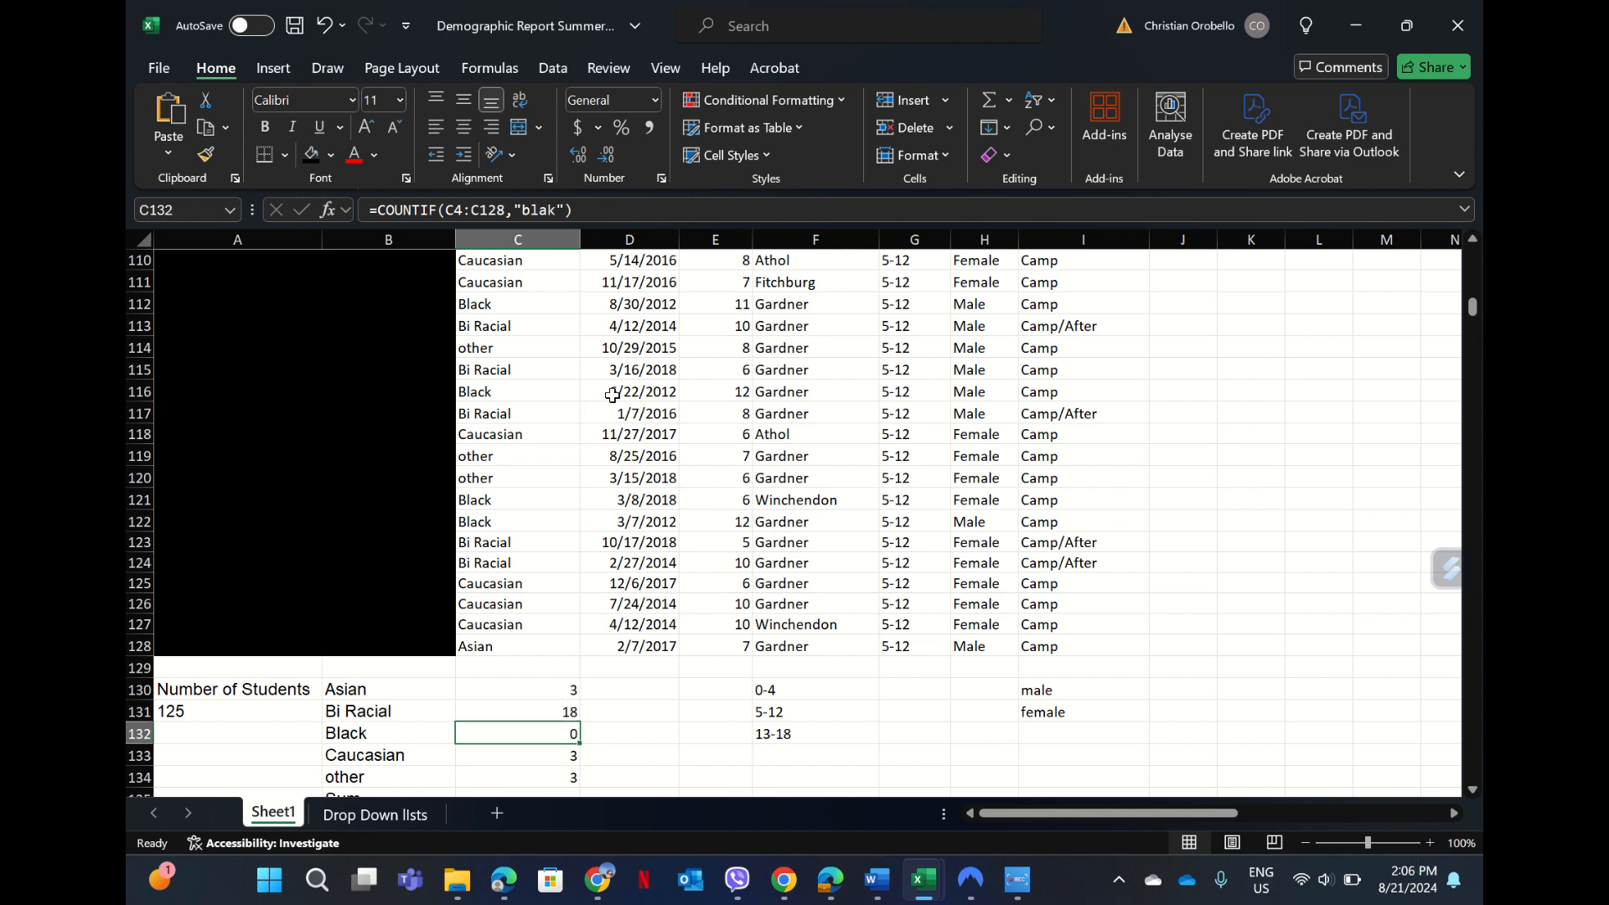
{"action": "left_click", "coordinate": [547, 211]}
{"action": "type", "text": "c"}
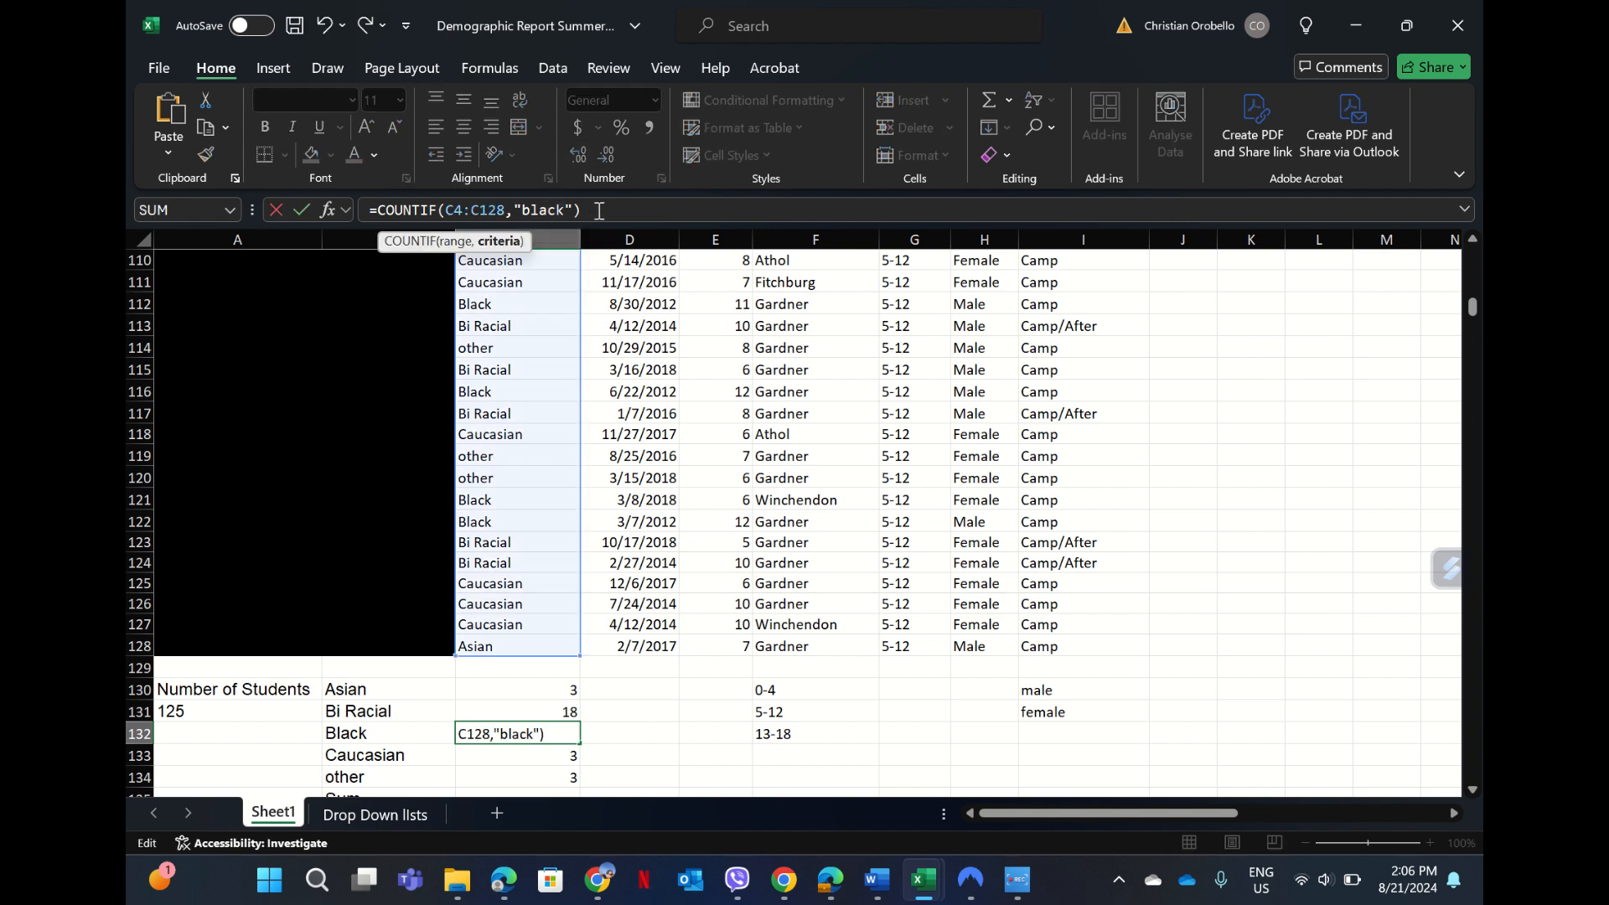
{"action": "key", "text": "Return"}
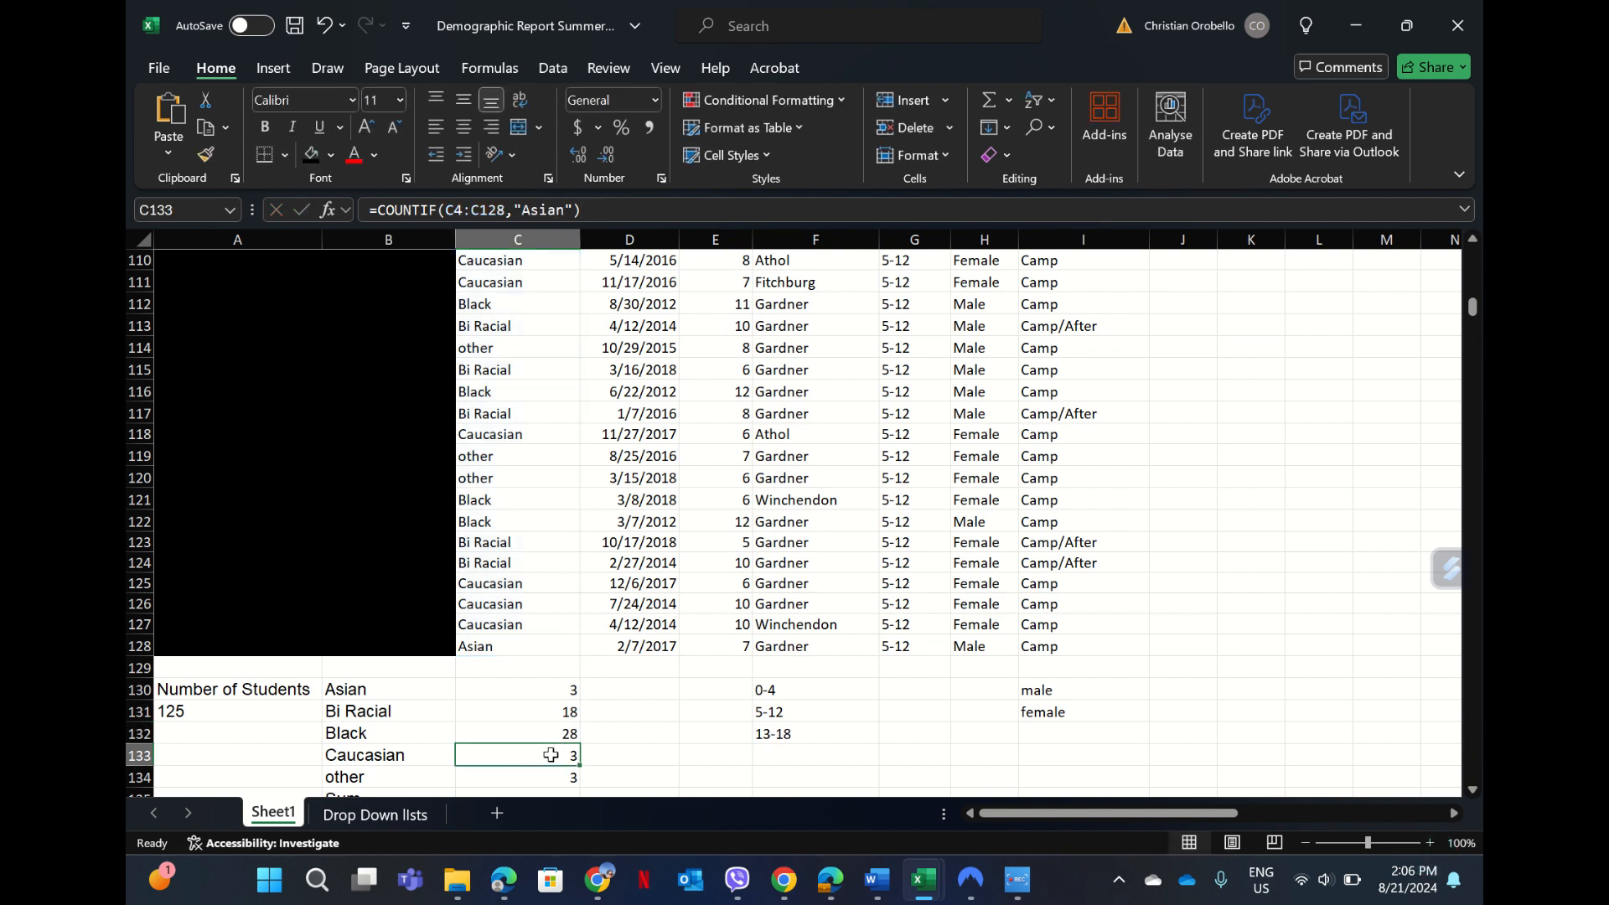
- Change the criterion of the COUNTIF formula in C133 to "caucasian"
{"action": "left_click", "coordinate": [569, 211]}
{"action": "key", "text": "BackSpace"}
{"action": "key", "text": "BackSpace"}
{"action": "key", "text": "BackSpace"}
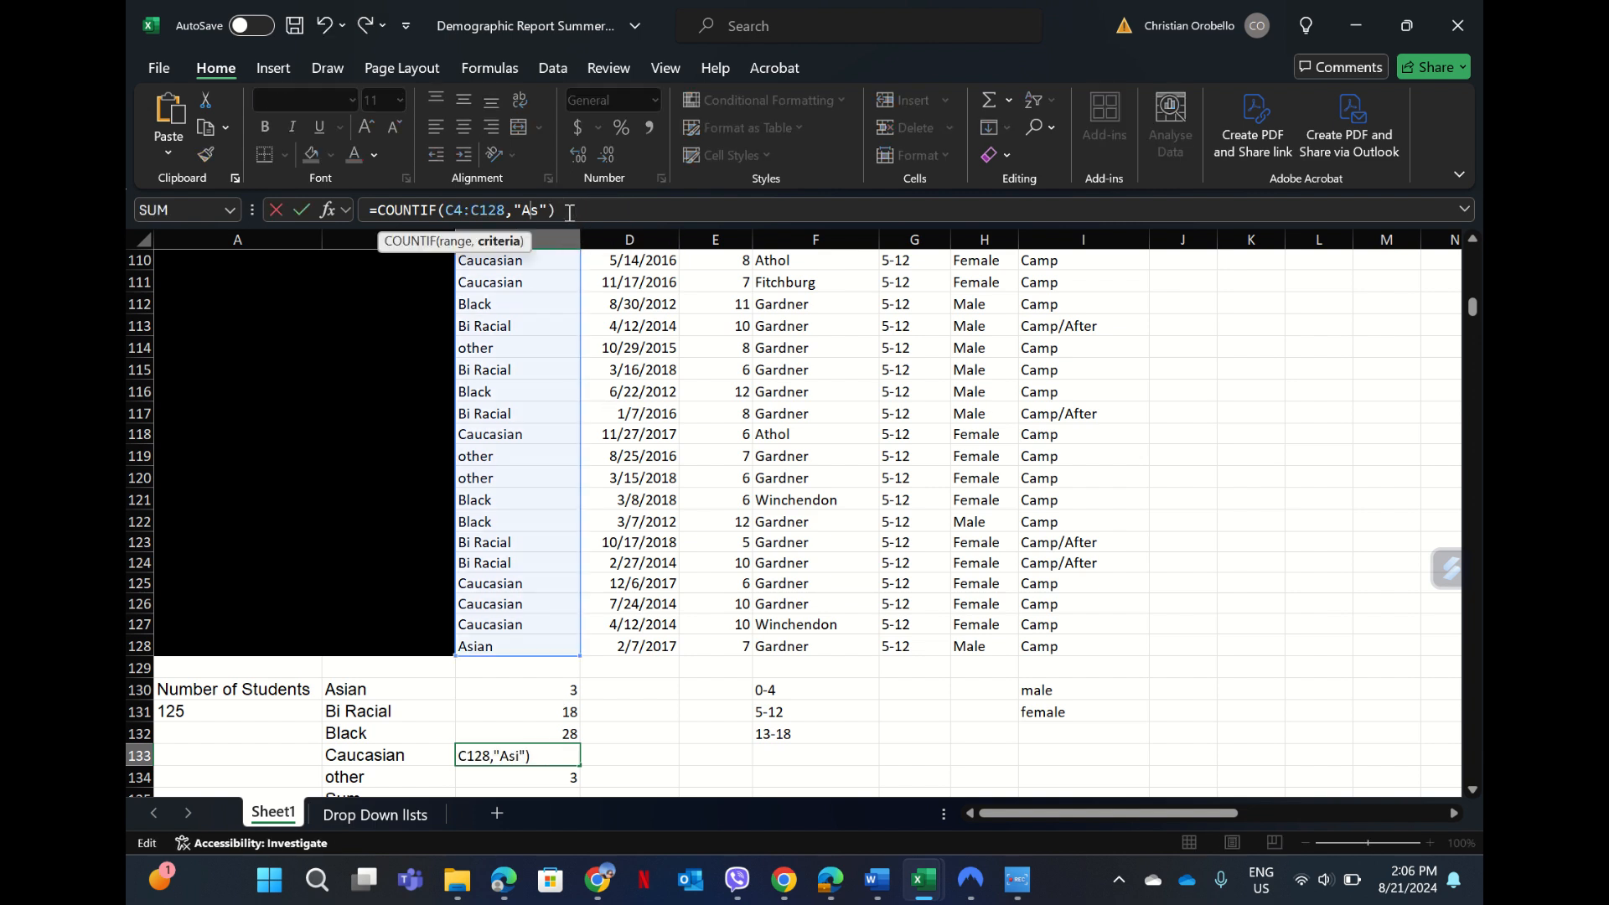
{"action": "key", "text": "BackSpace"}
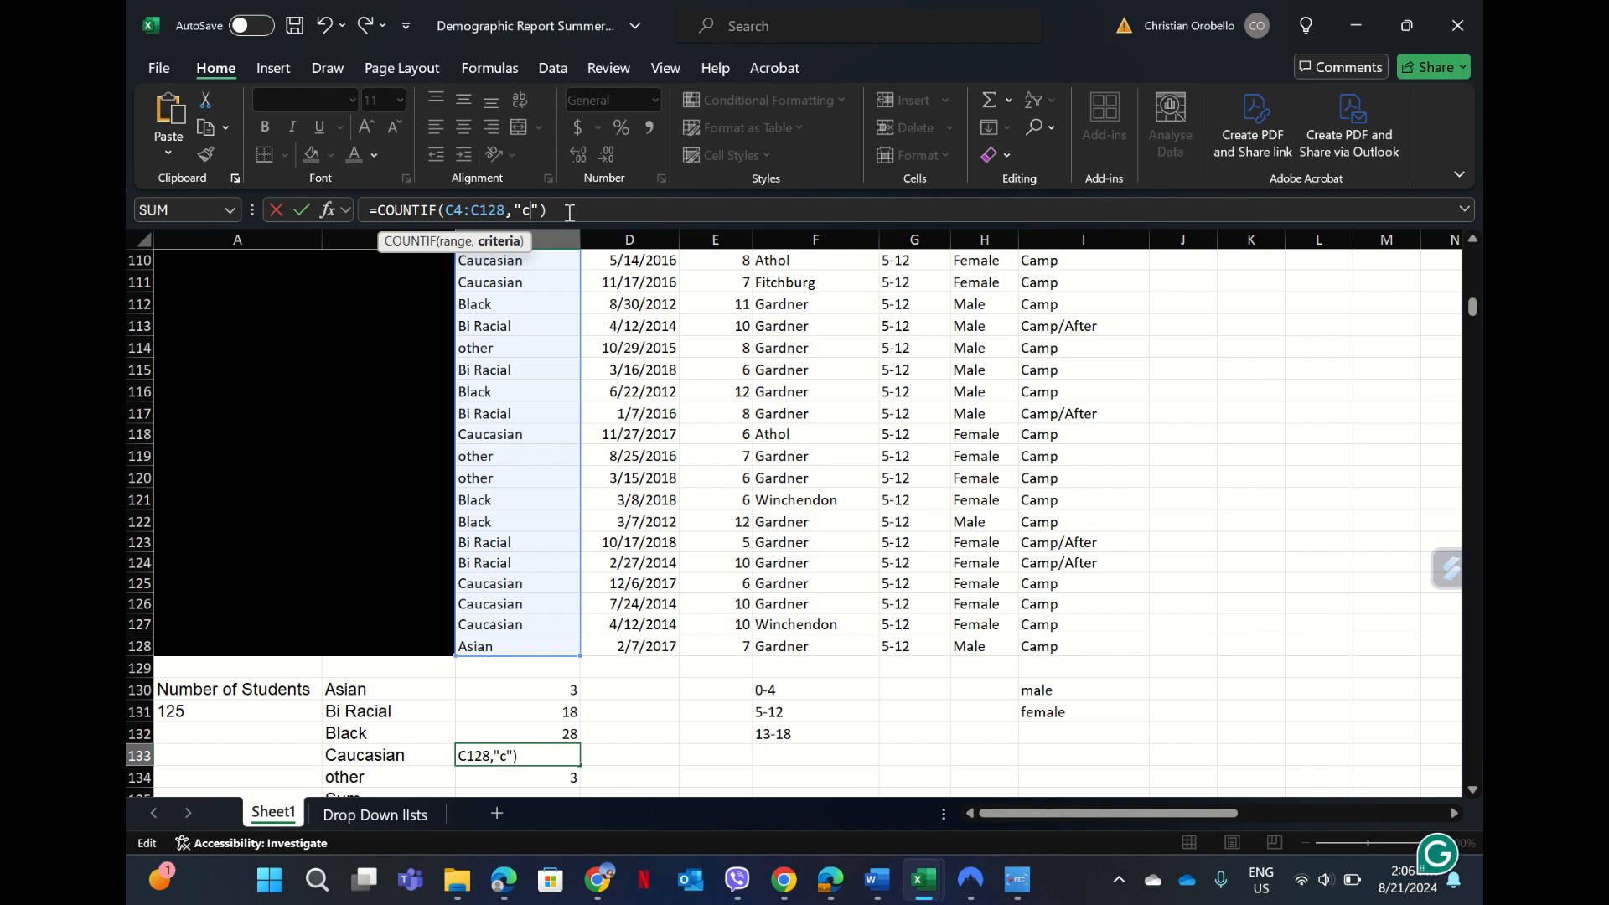
{"action": "type", "text": "caucas"}
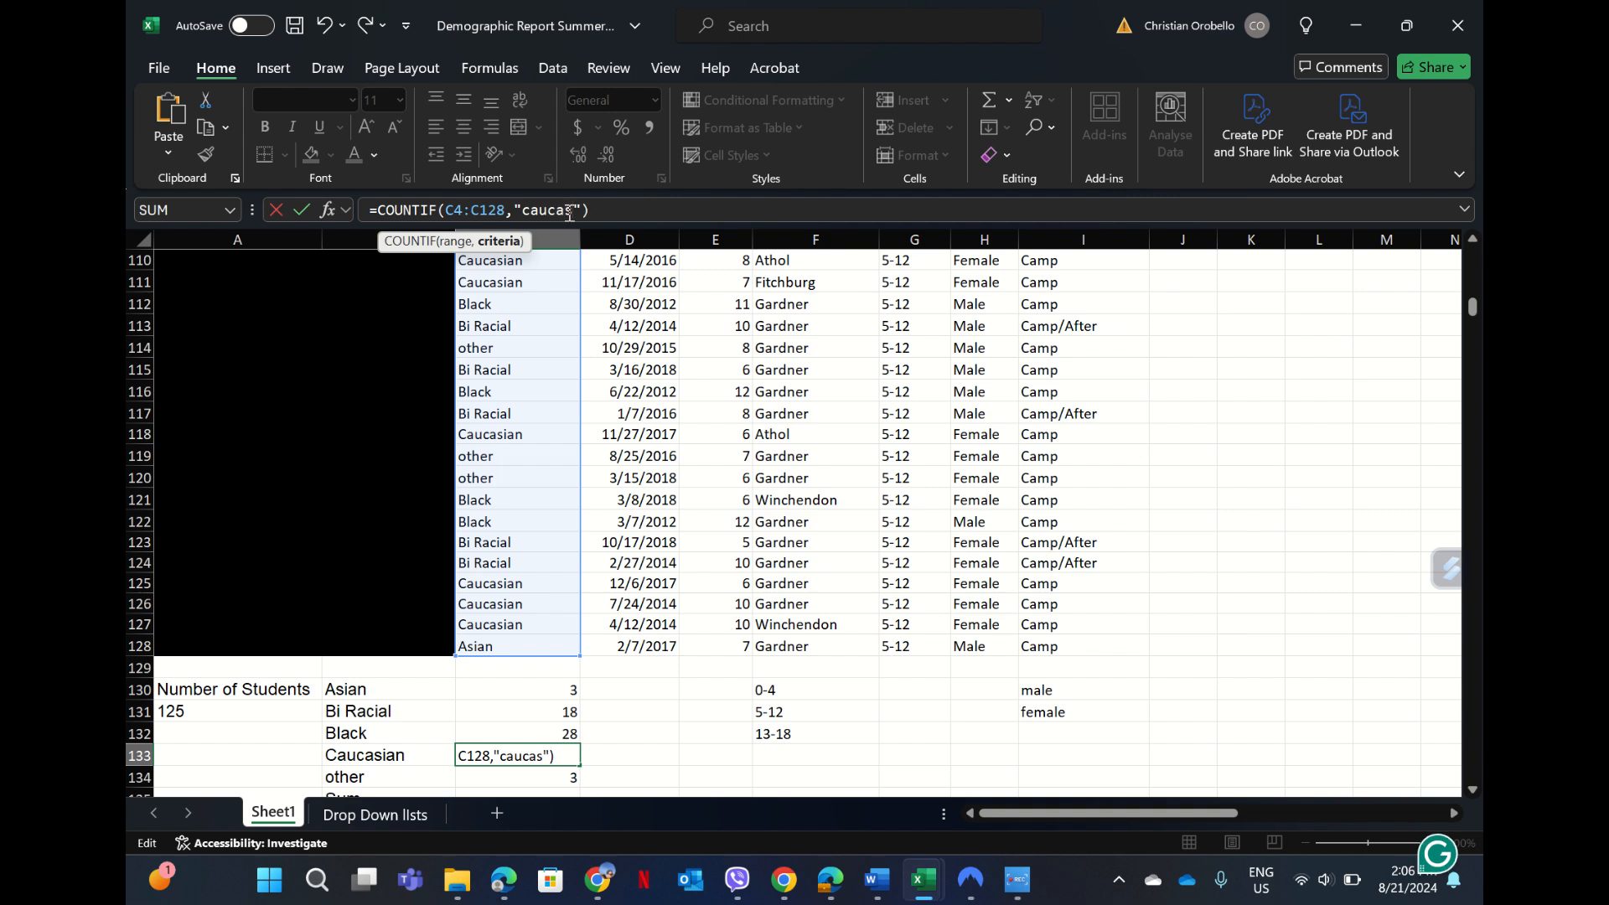
{"action": "type", "text": "ian"}
{"action": "key", "text": "Return"}
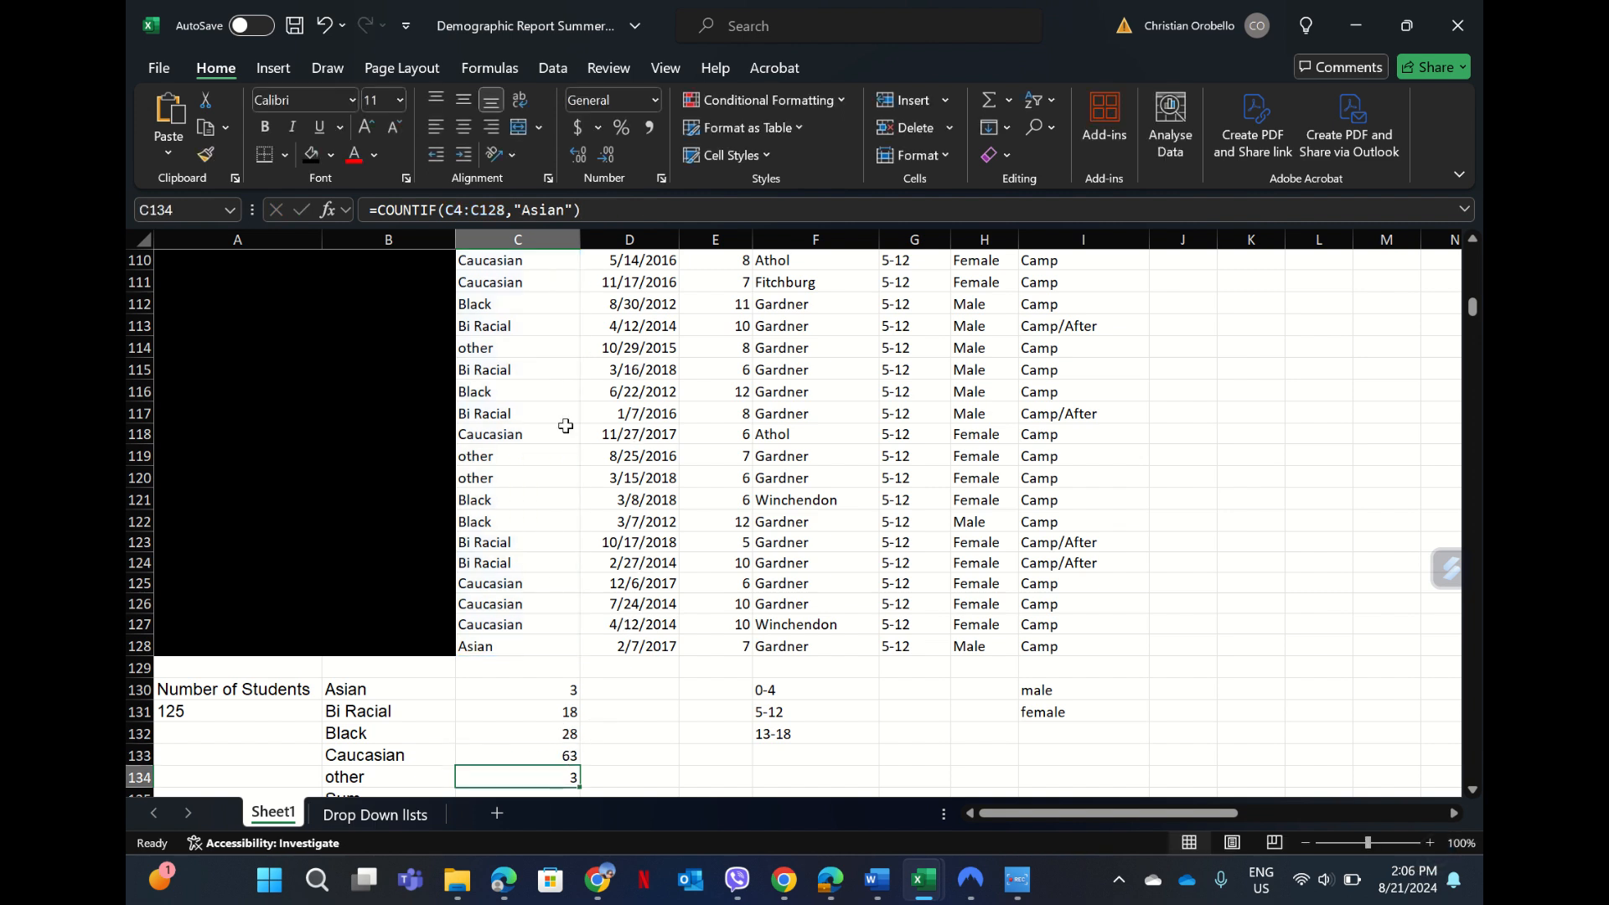
- Change the criterion of the COUNTIF formula in C134 to "other"
{"action": "left_click", "coordinate": [562, 209]}
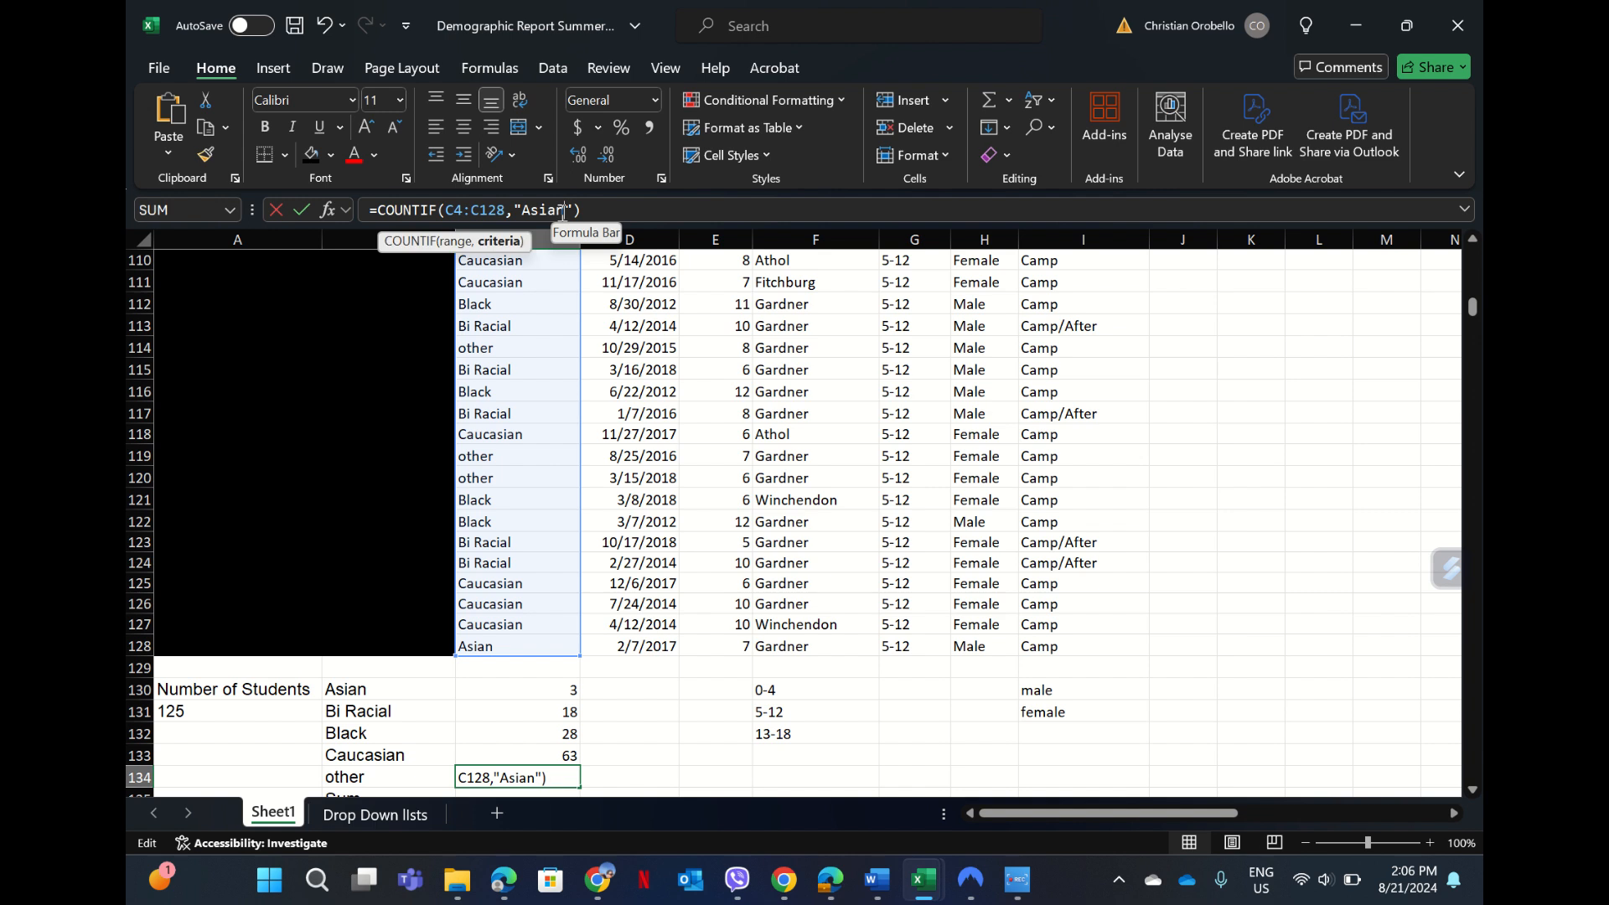
{"action": "key", "text": "BackSpace"}
{"action": "key", "text": "BackSpace"}
{"action": "key", "text": "BackSpace"}
{"action": "key", "text": "BackSpace"}
{"action": "key", "text": "BackSpace"}
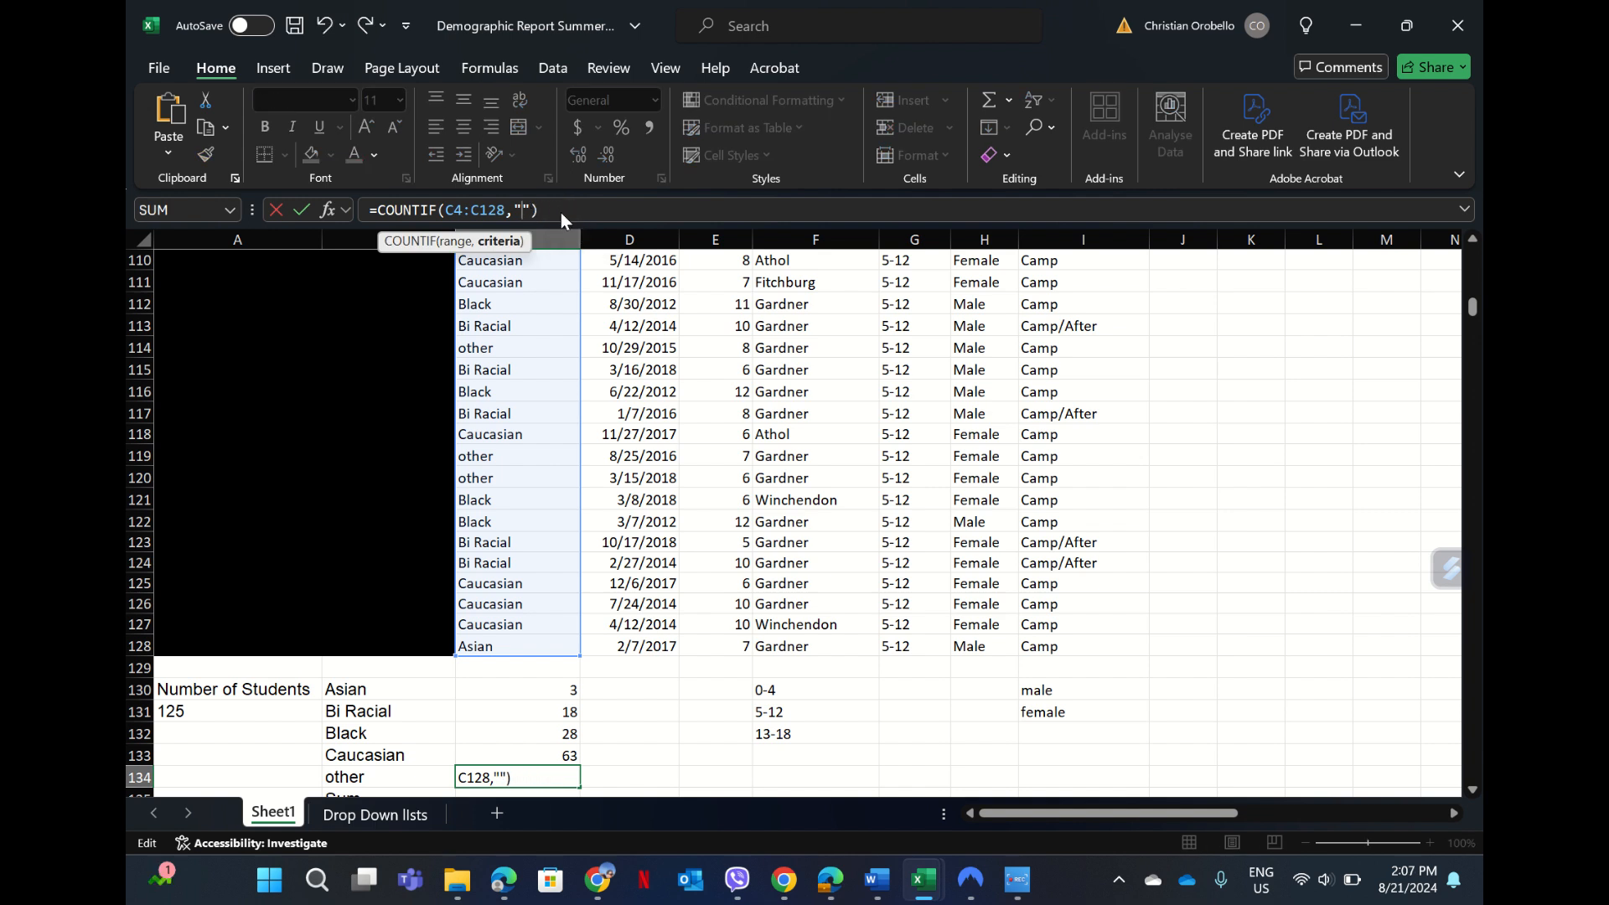
{"action": "type", "text": "other"}
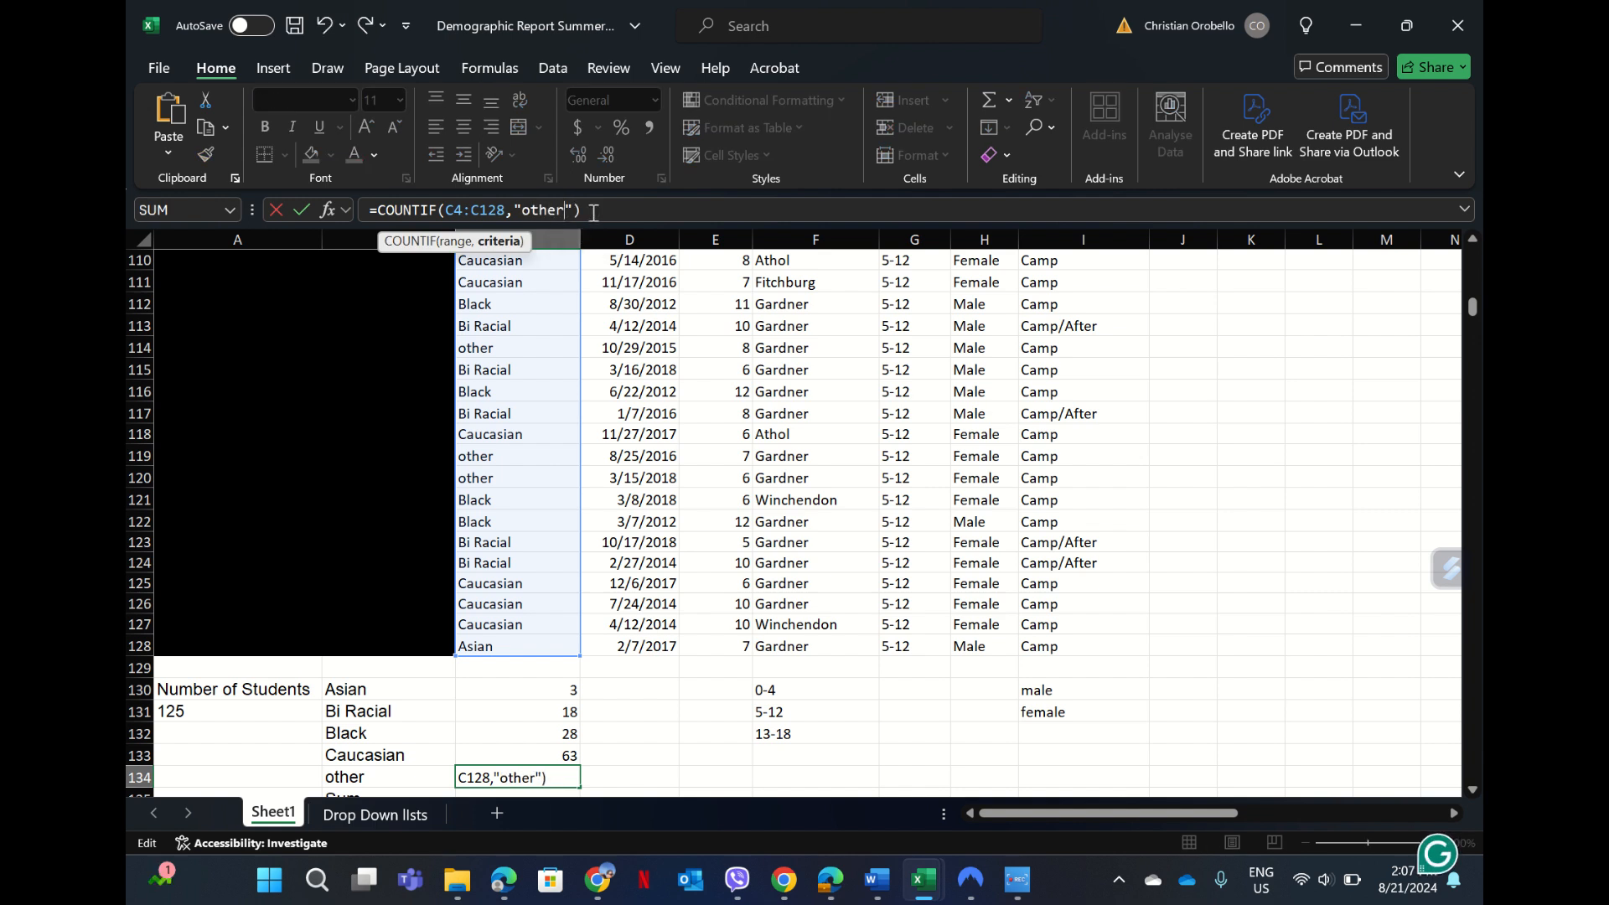
{"action": "key", "text": "Return"}
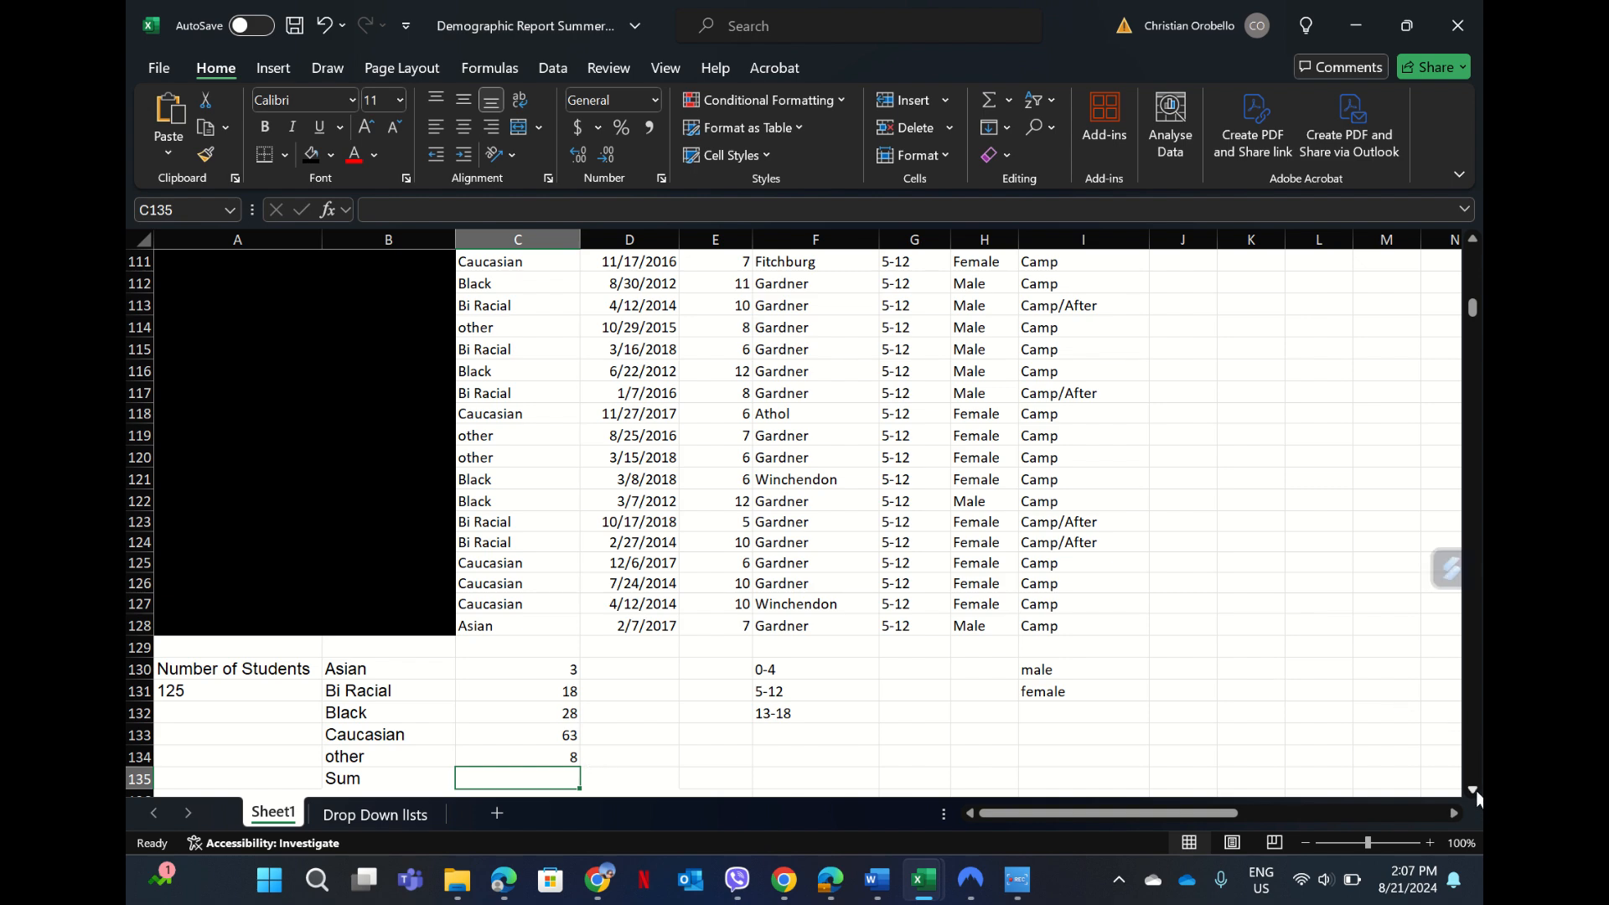
- Total the race counts in C135 beside the Sum label with =SUM(C130:C134)
{"action": "scroll", "coordinate": [1173, 754], "scroll_direction": "down", "scroll_amount": 1}
{"action": "left_click", "coordinate": [863, 727]}
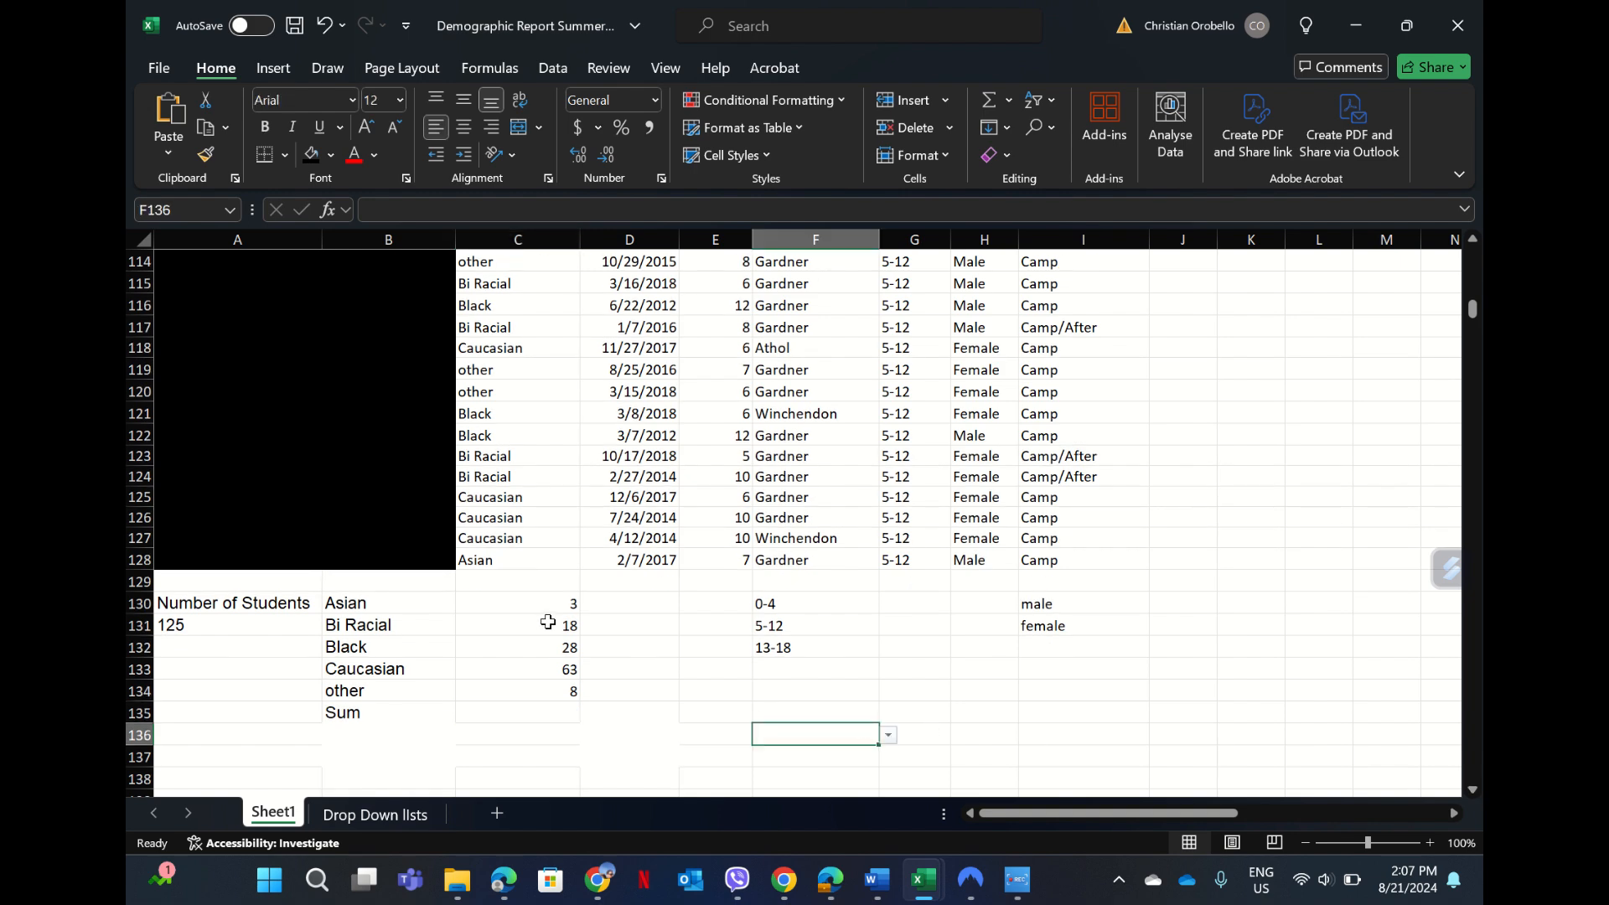
{"action": "left_click_drag", "start_coordinate": [555, 605], "coordinate": [560, 704]}
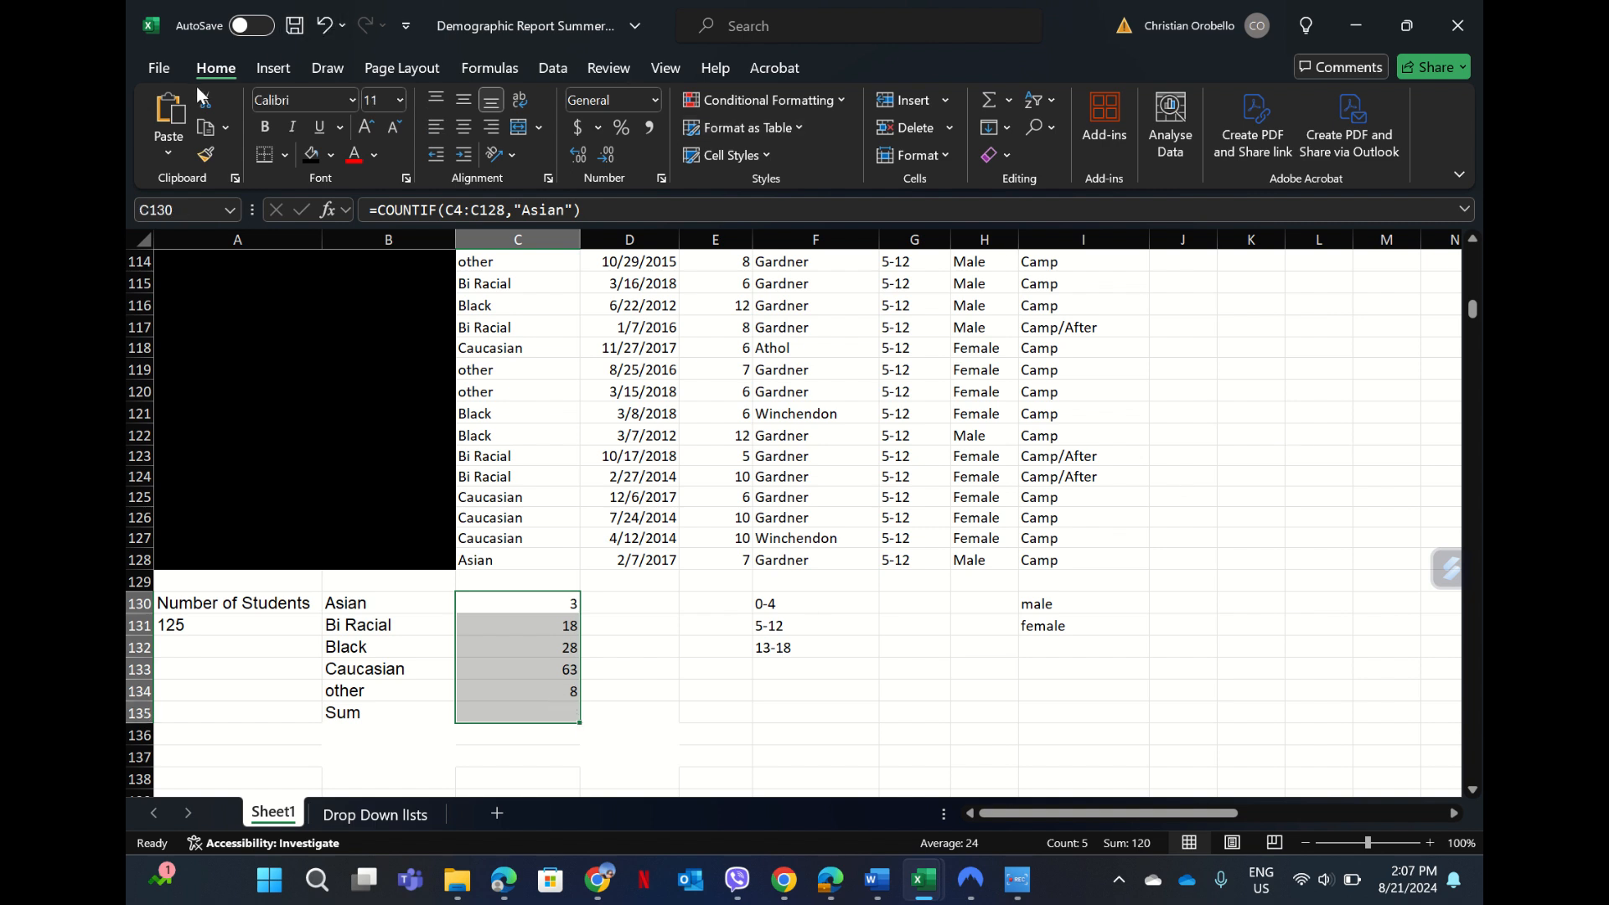
{"action": "left_click", "coordinate": [987, 102]}
{"action": "left_click", "coordinate": [738, 710]}
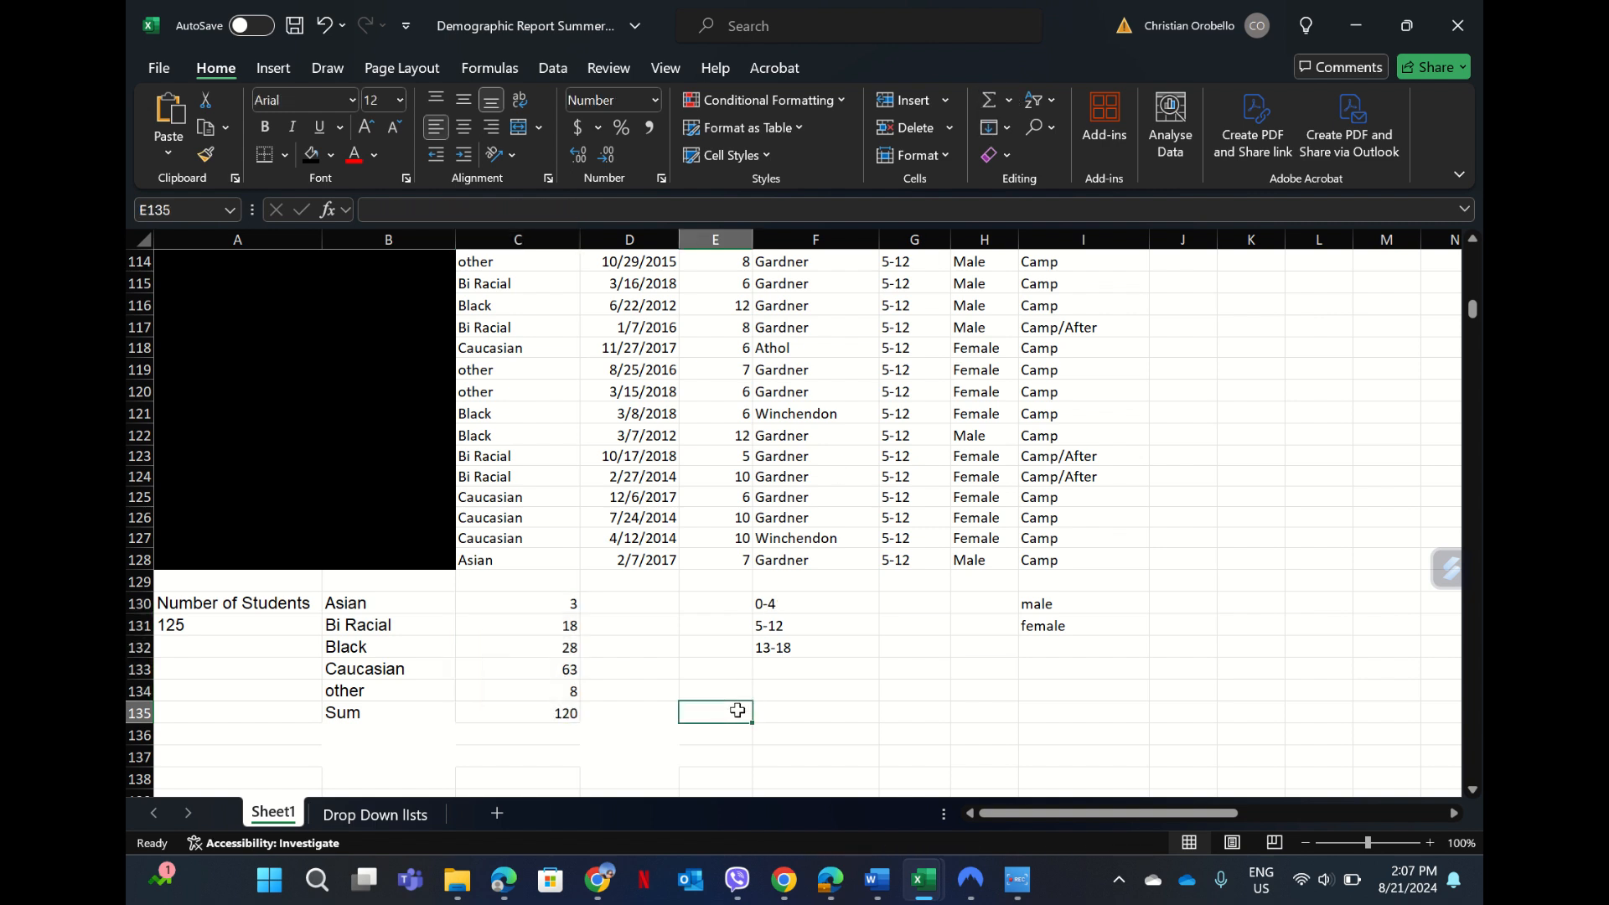
- Make the race total in C135 and the Sum label in B135 bold
{"action": "left_click", "coordinate": [562, 713]}
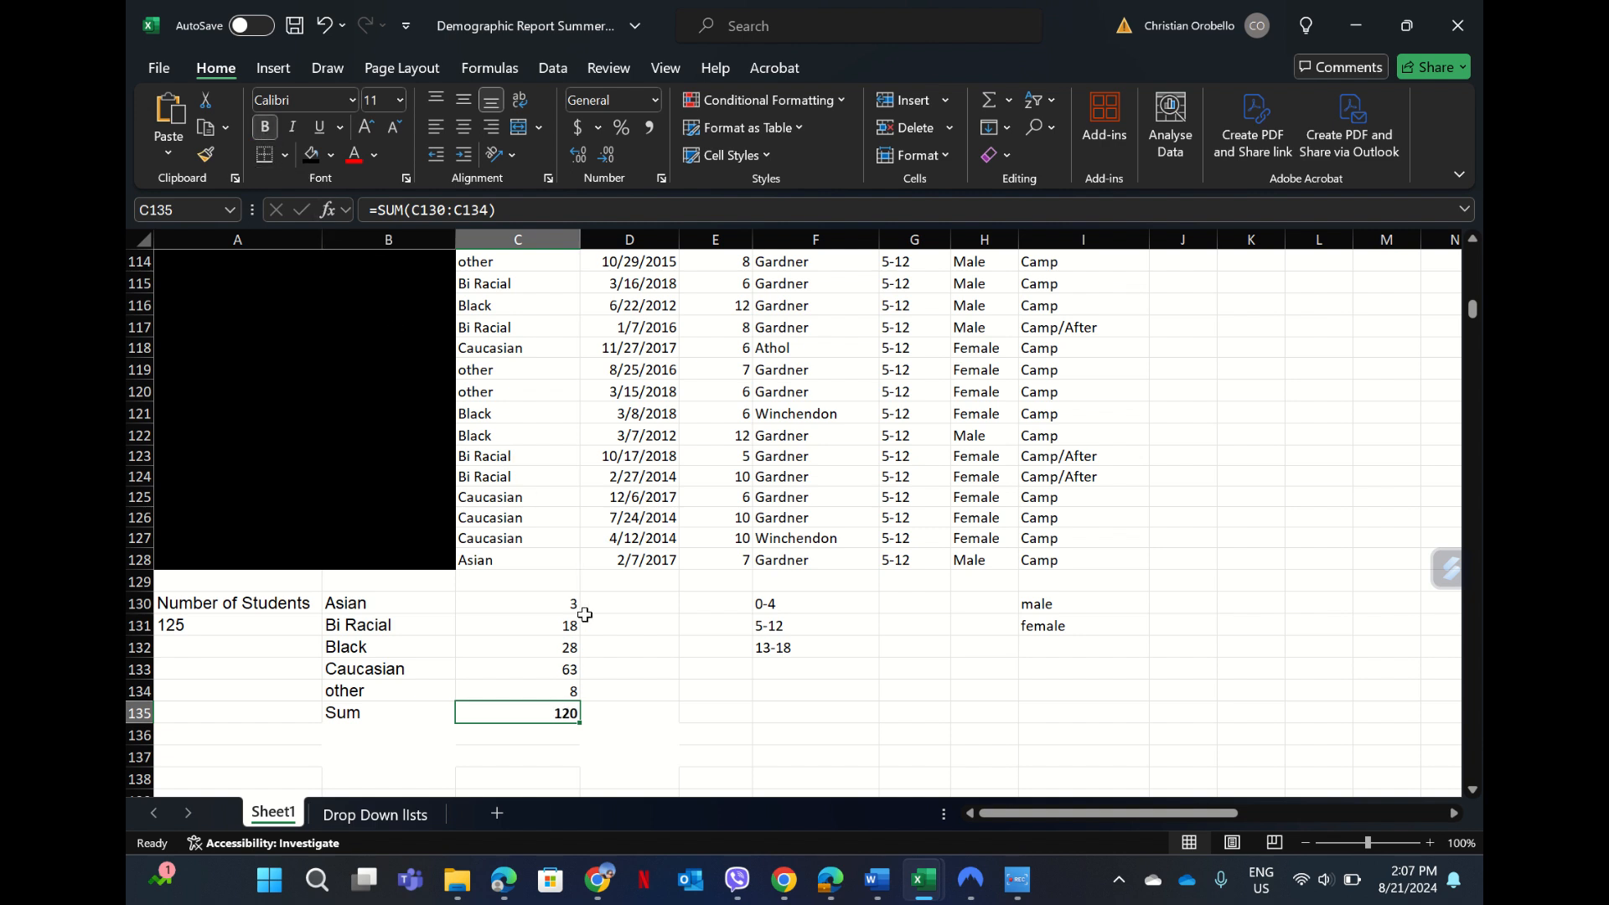
{"action": "left_click", "coordinate": [389, 713]}
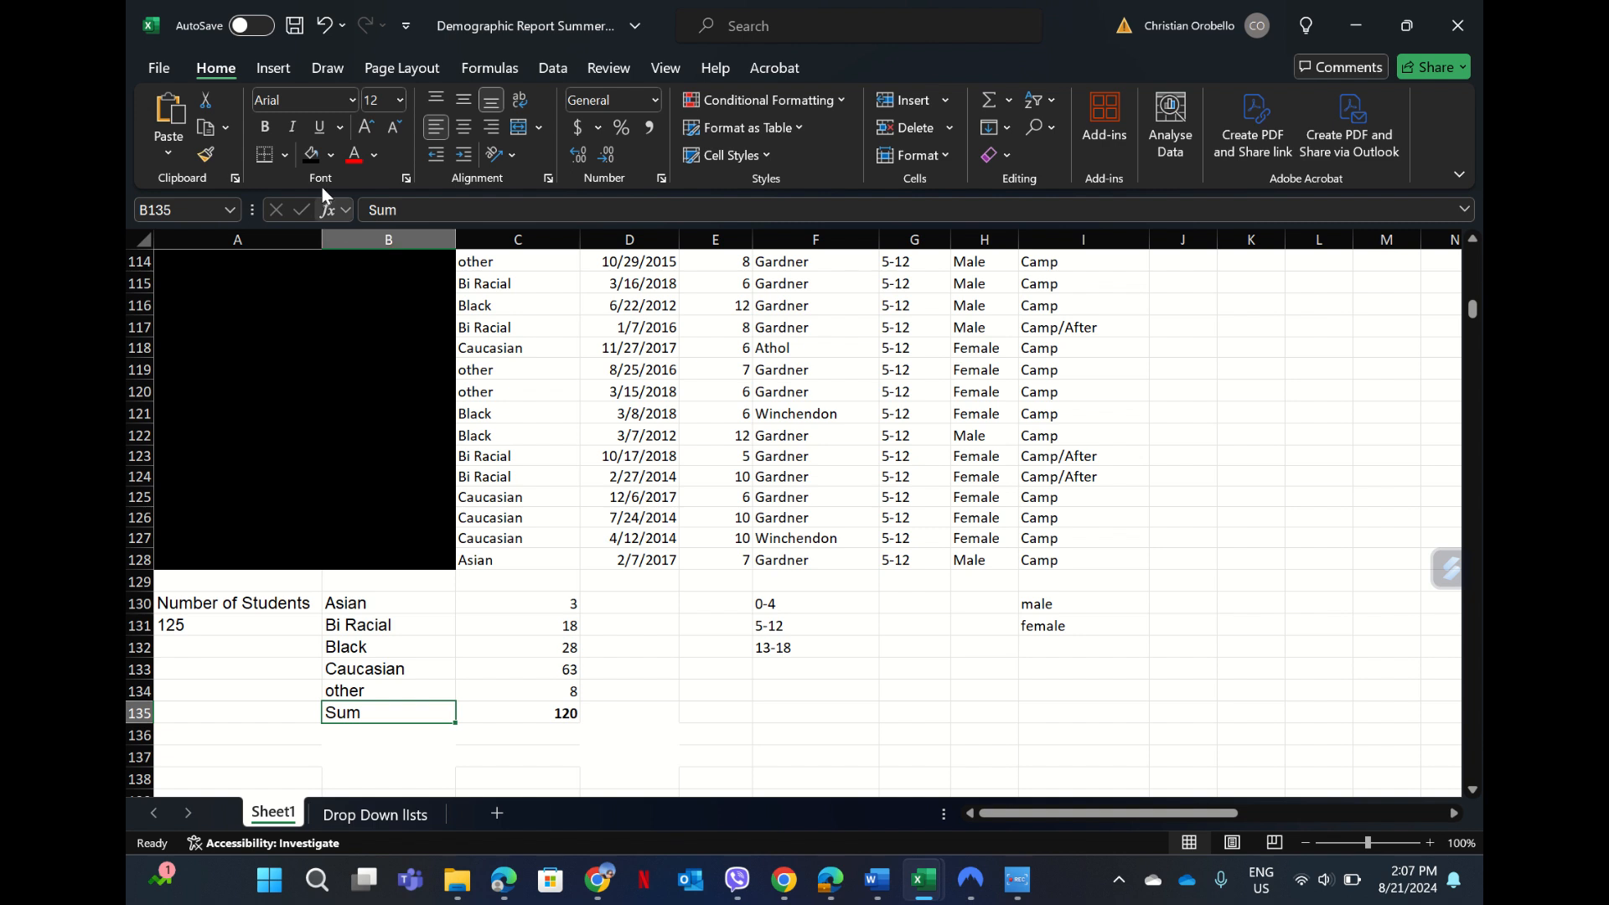
{"action": "left_click", "coordinate": [264, 124]}
- Count the students in the 0-4 age range in G130 with =COUNTIF(G4:G128,"0-4")
{"action": "left_click", "coordinate": [914, 606]}
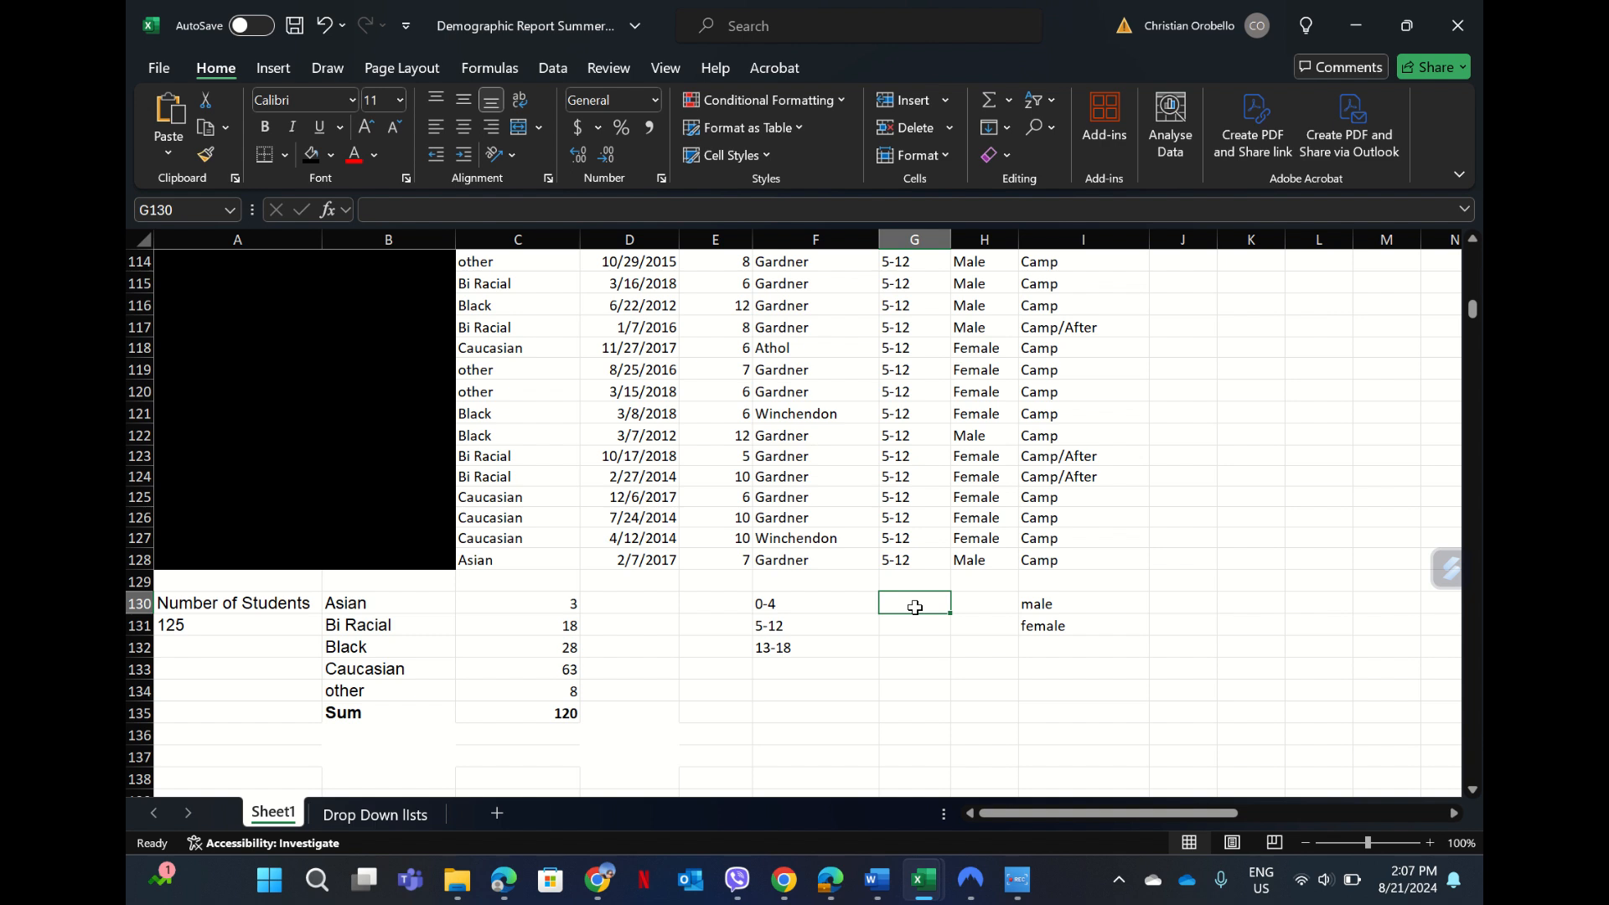
{"action": "type", "text": "c"}
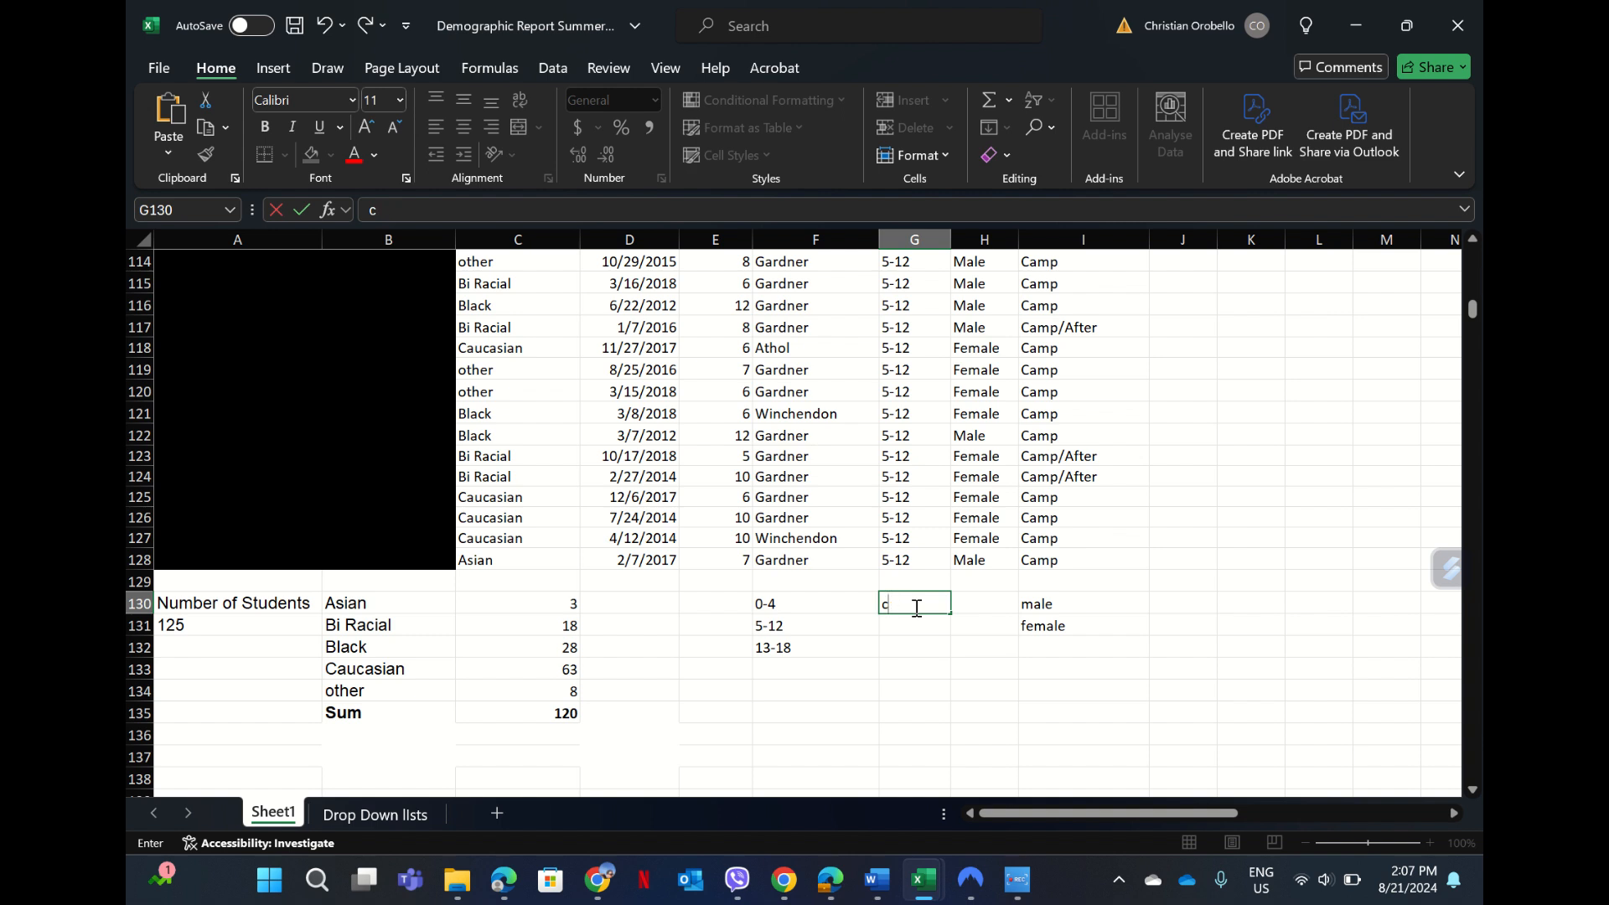
{"action": "type", "text": "count"}
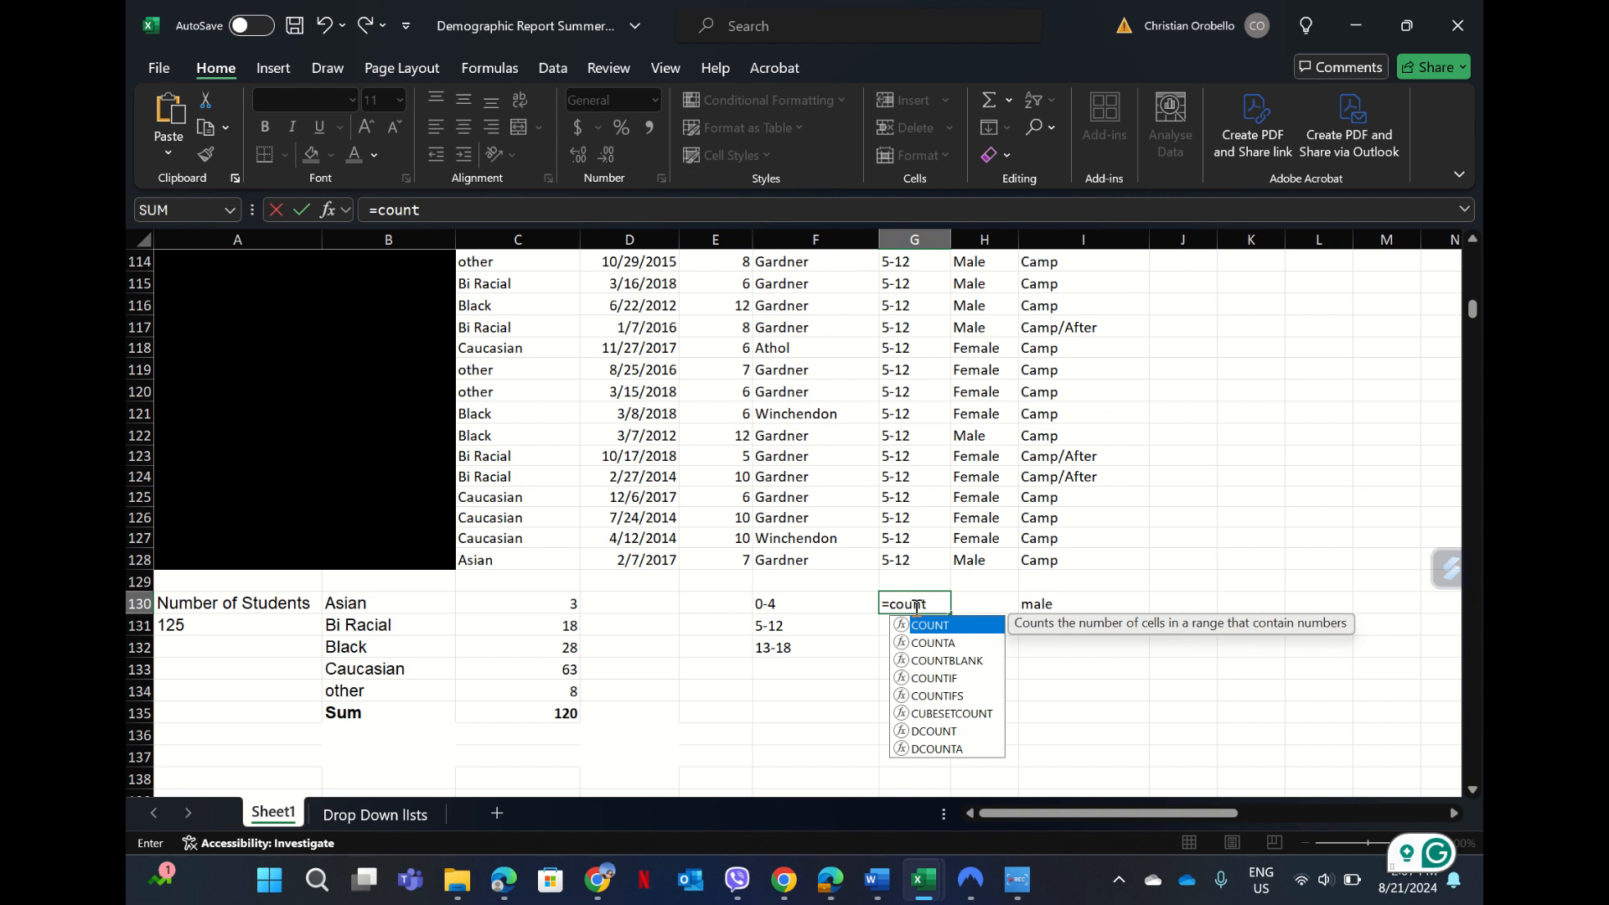
{"action": "key", "text": "BackSpace"}
{"action": "type", "text": "tig"}
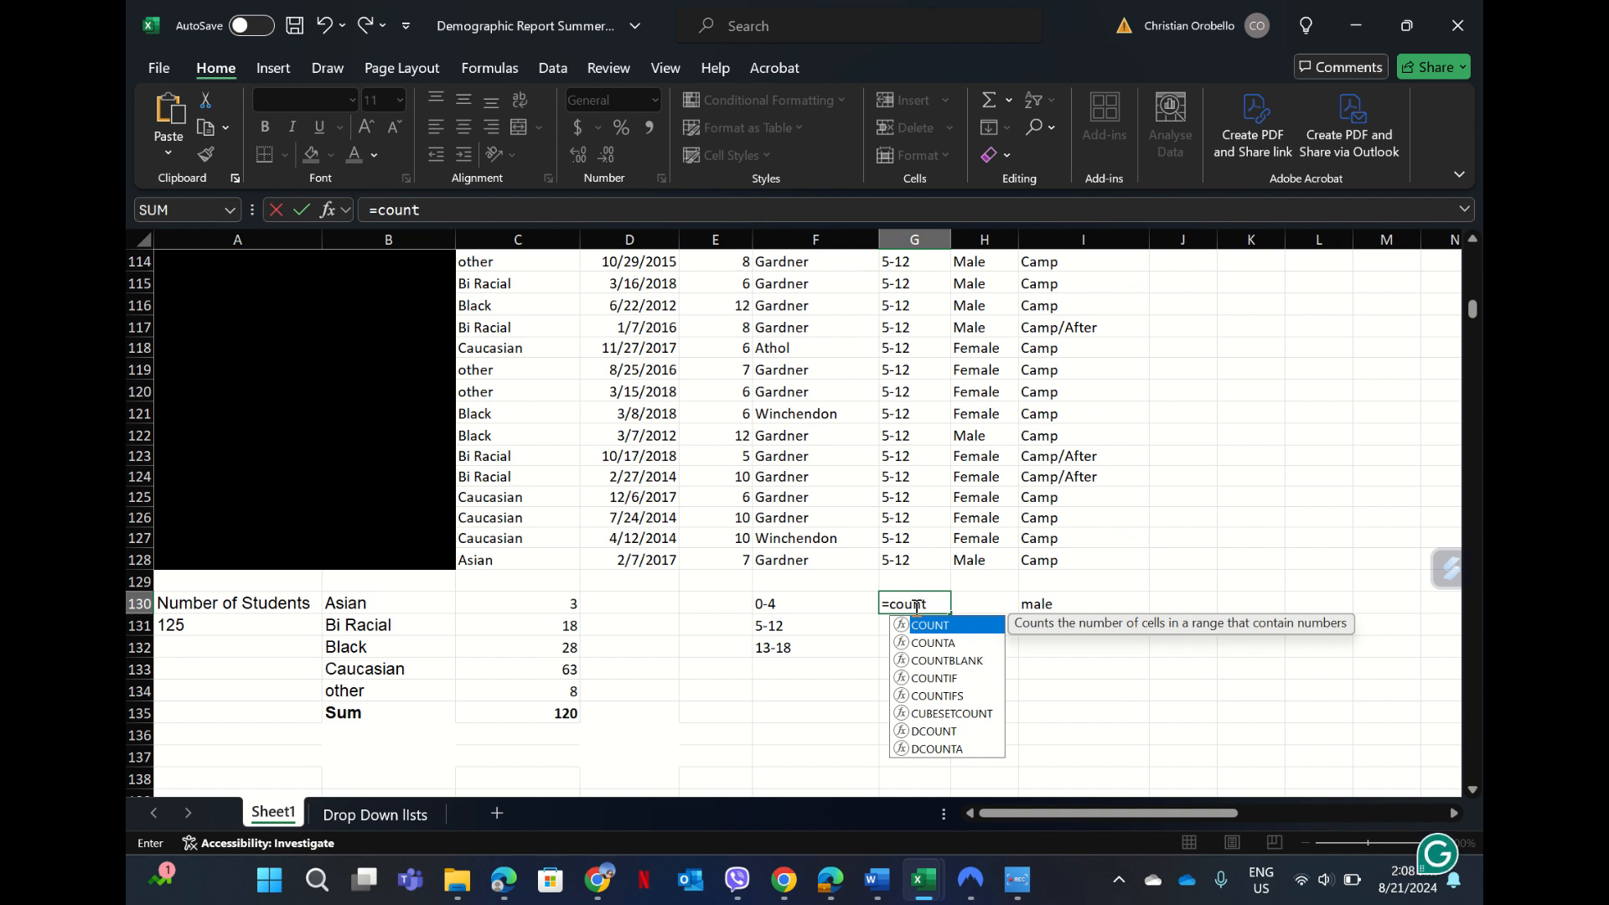
{"action": "key", "text": "BackSpace"}
{"action": "type", "text": "f"}
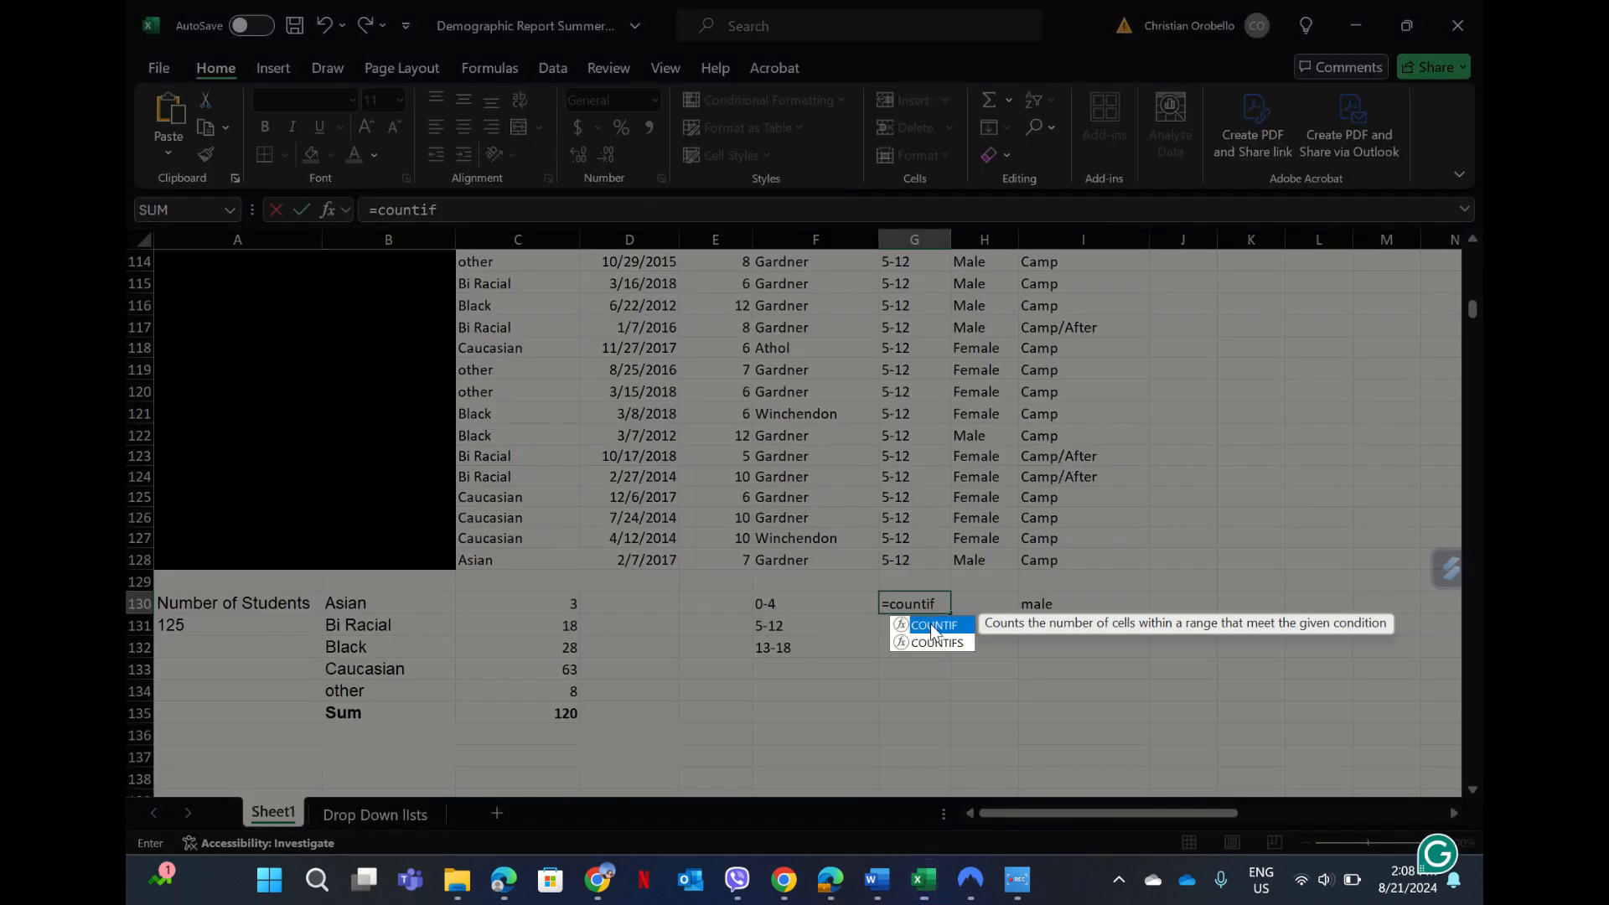
{"action": "double_click", "coordinate": [932, 625]}
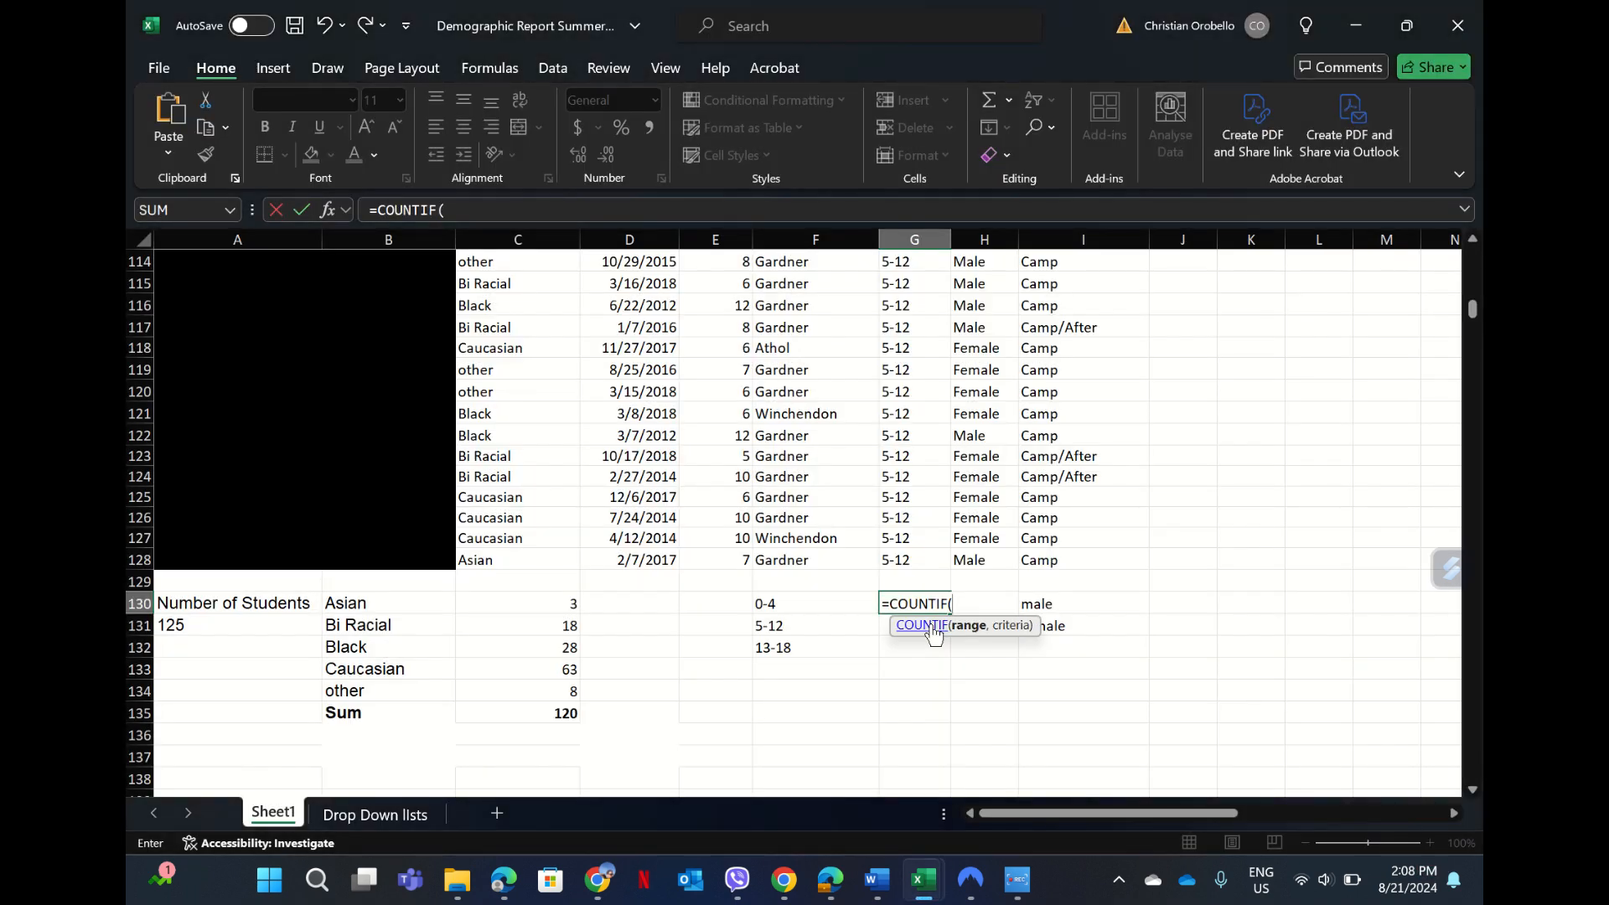
{"action": "left_click_drag", "start_coordinate": [897, 563], "coordinate": [895, 329]}
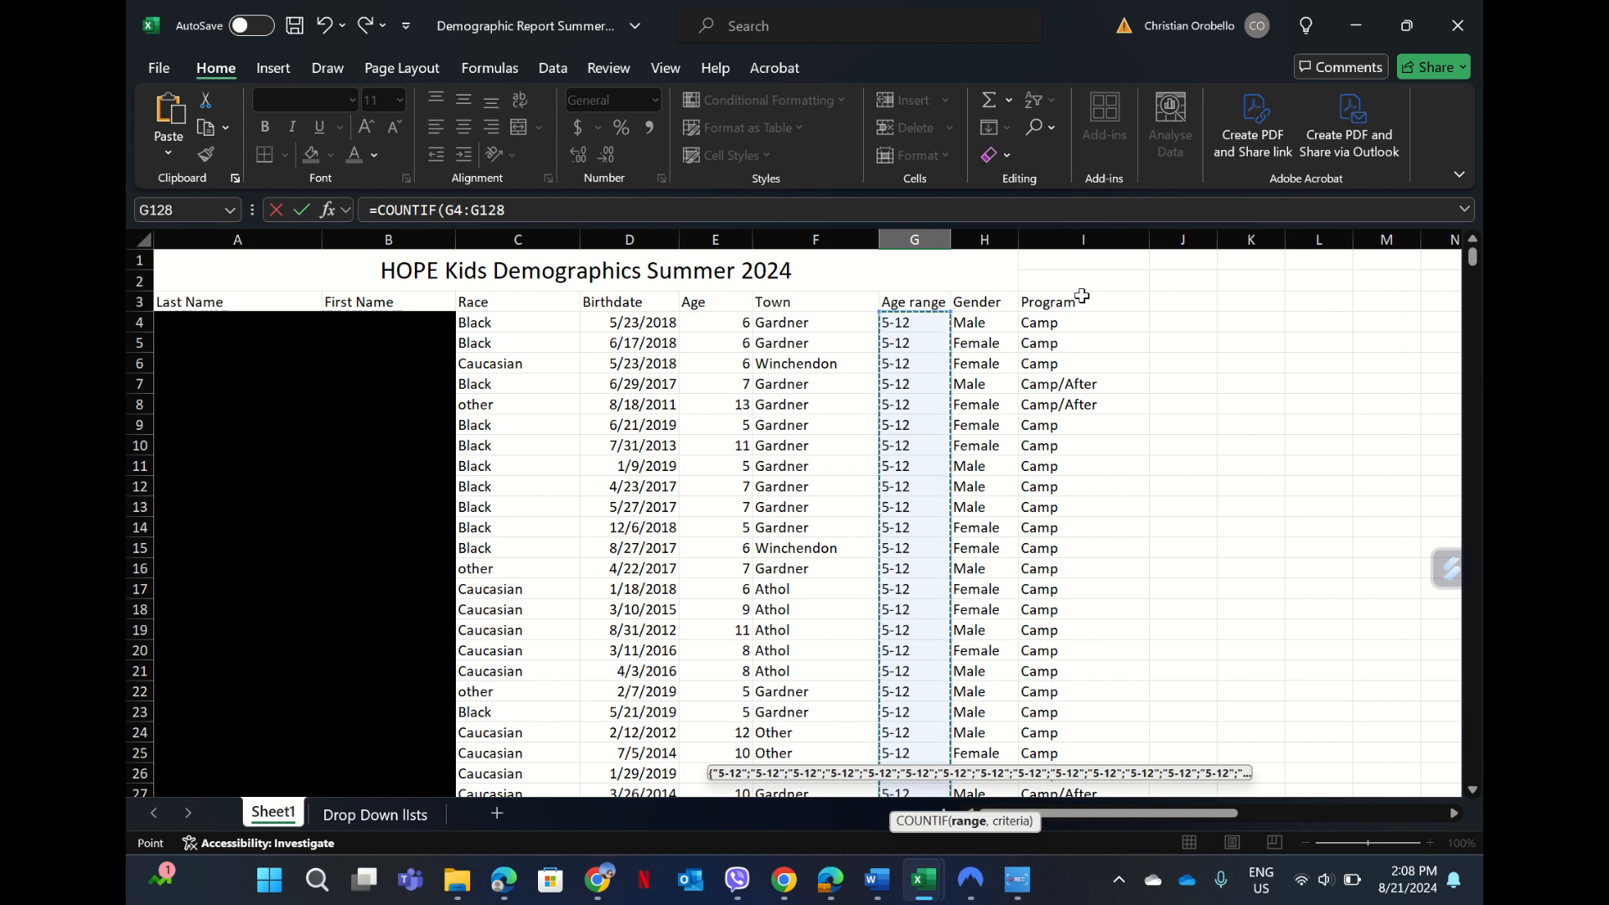
{"action": "left_click", "coordinate": [925, 219]}
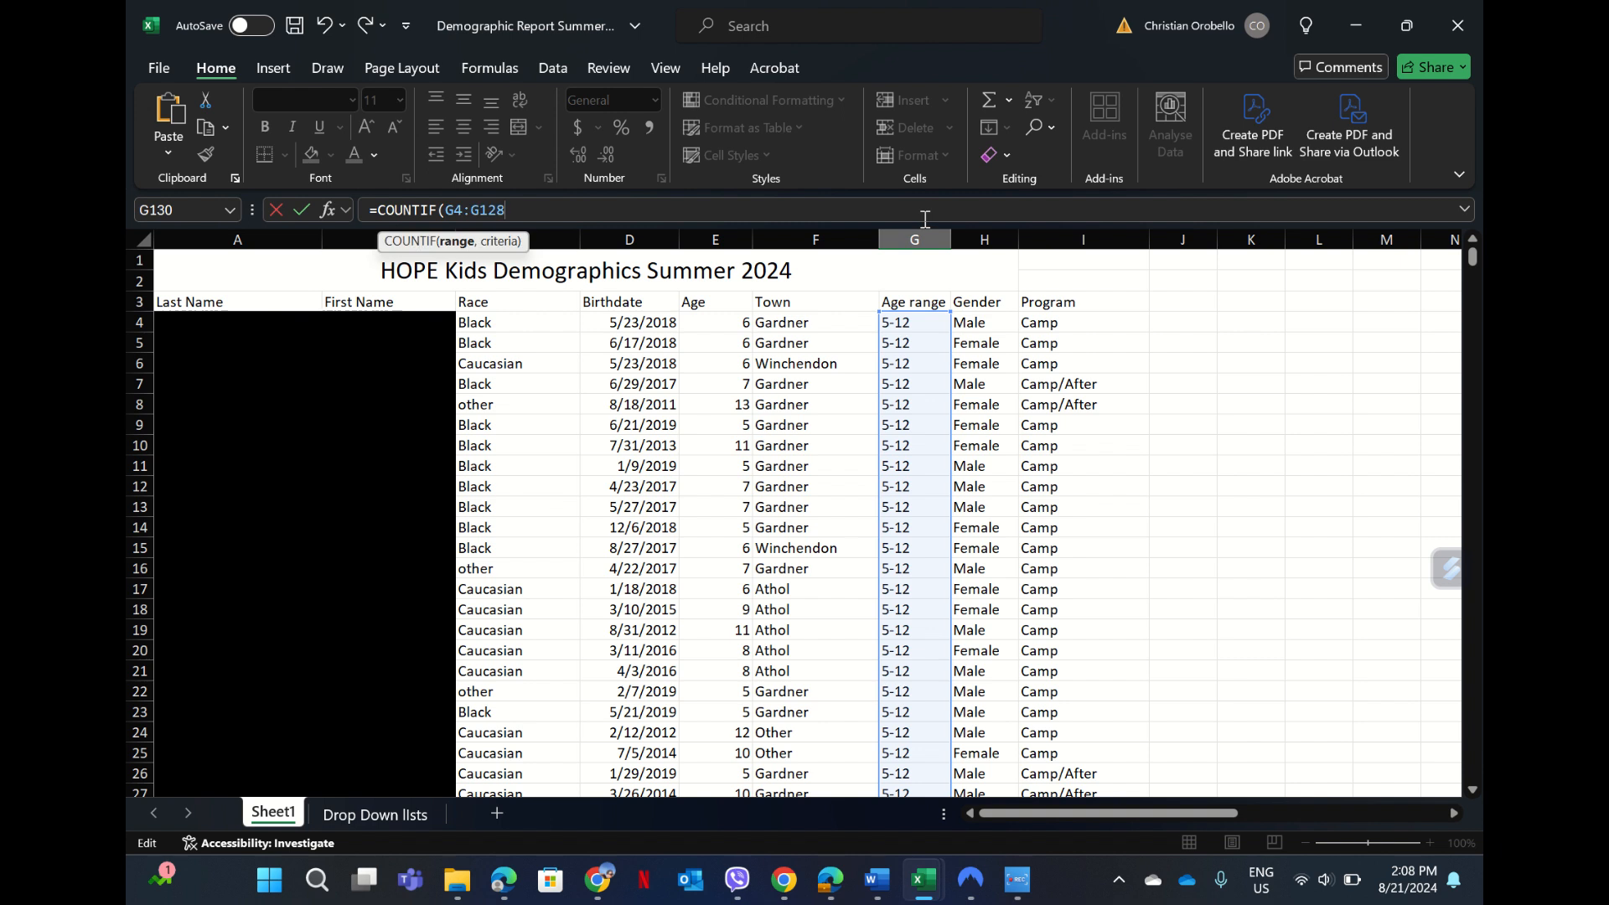
{"action": "type", "text": ",\"0-4"}
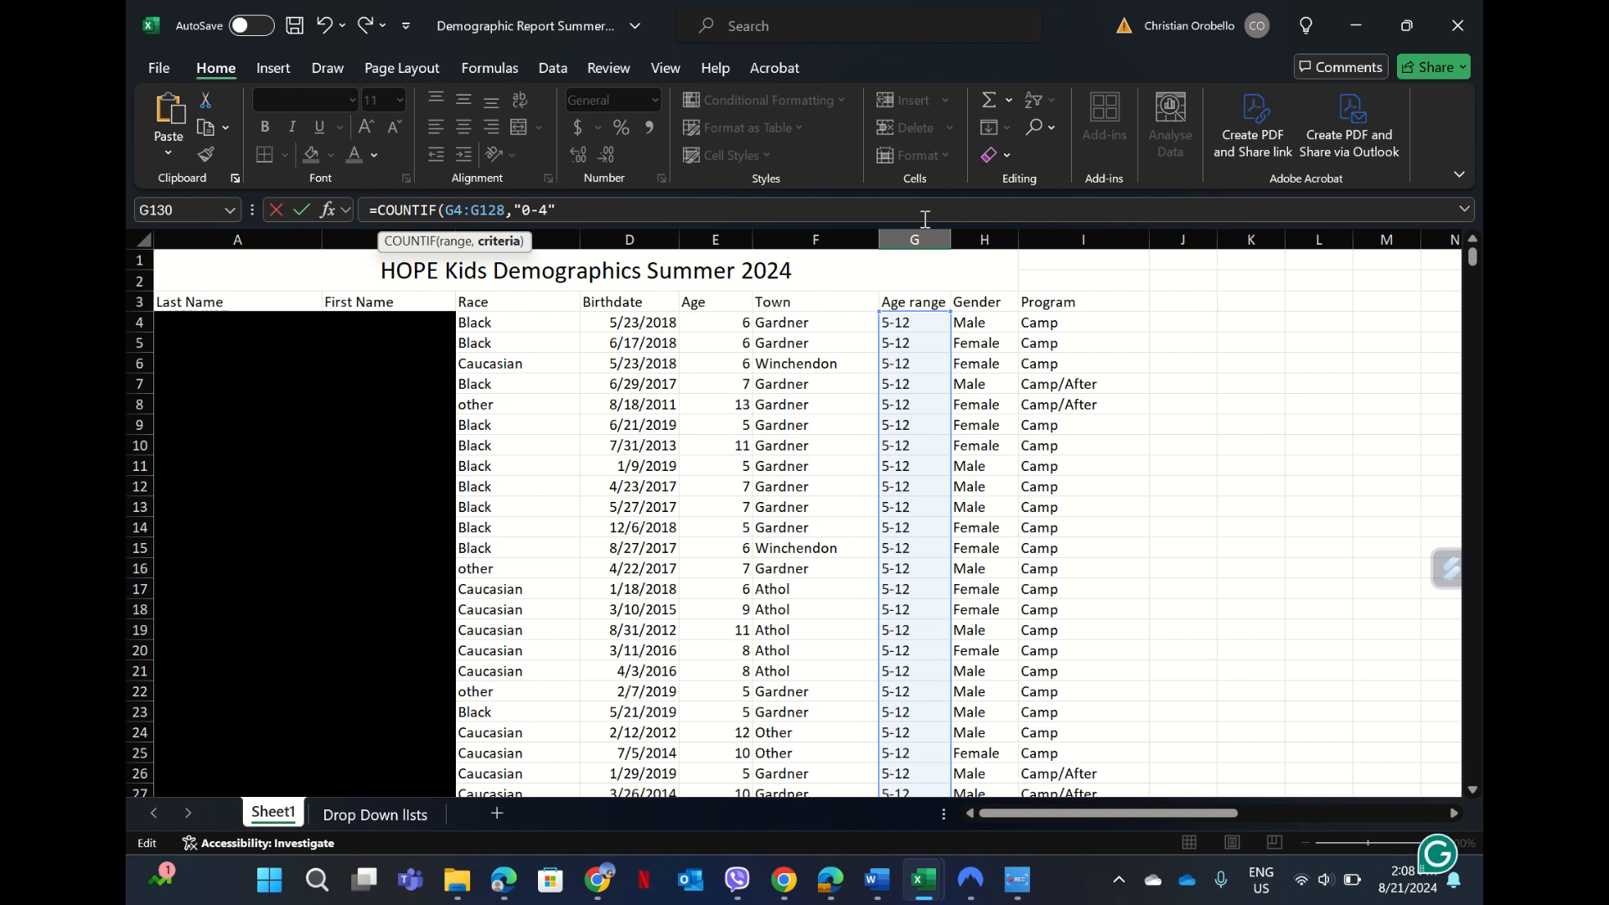
{"action": "left_click", "coordinate": [925, 219]}
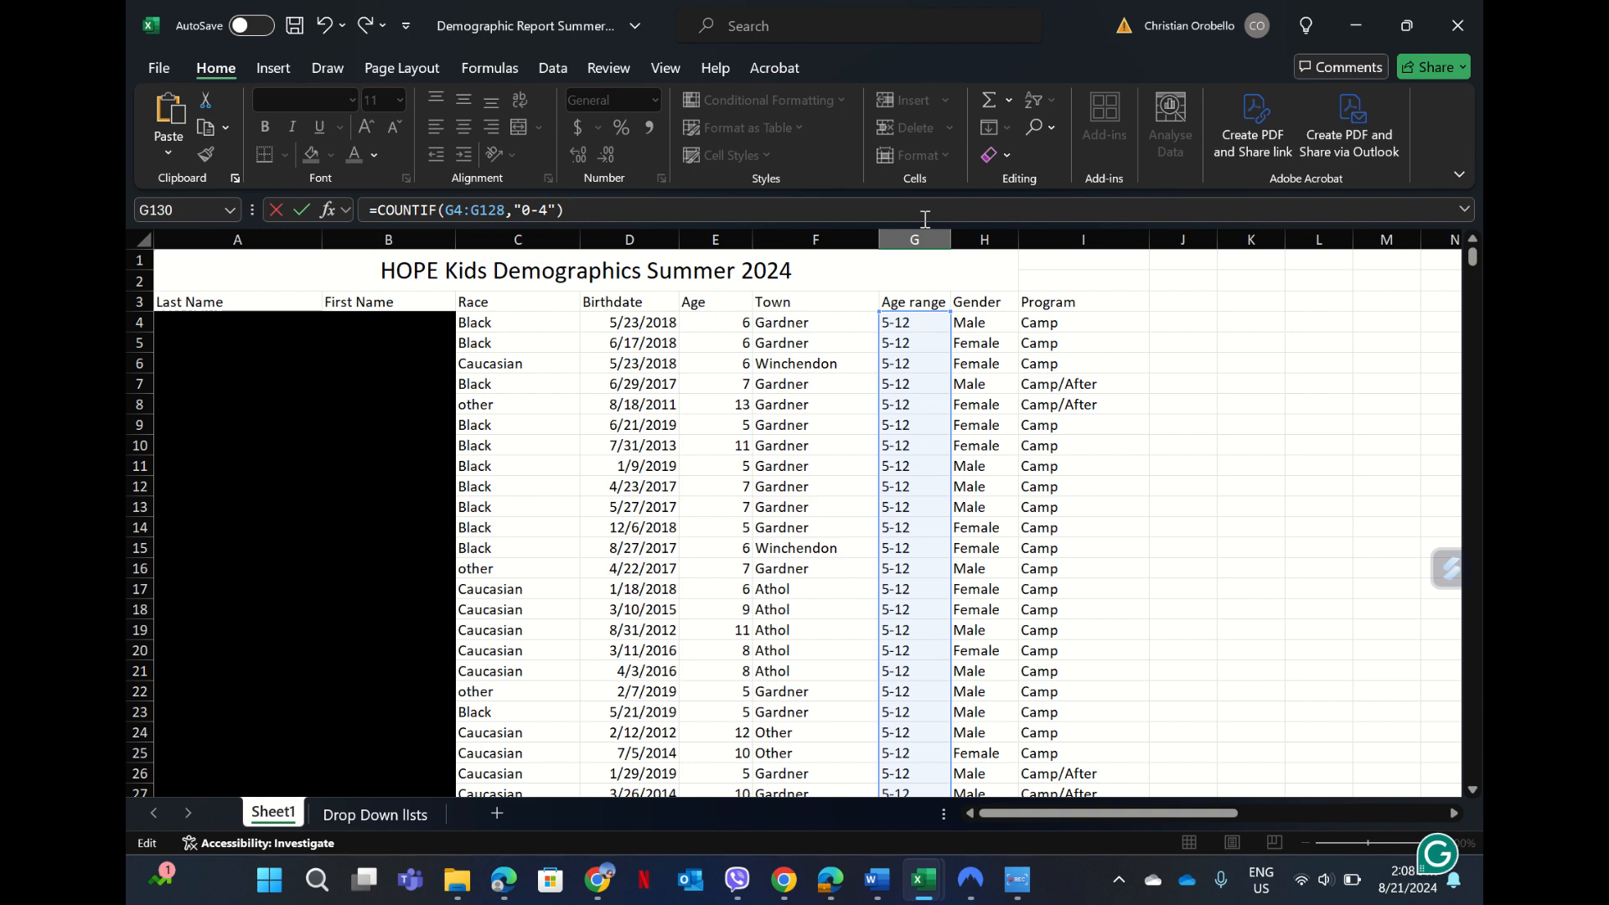
{"action": "key", "text": "Return"}
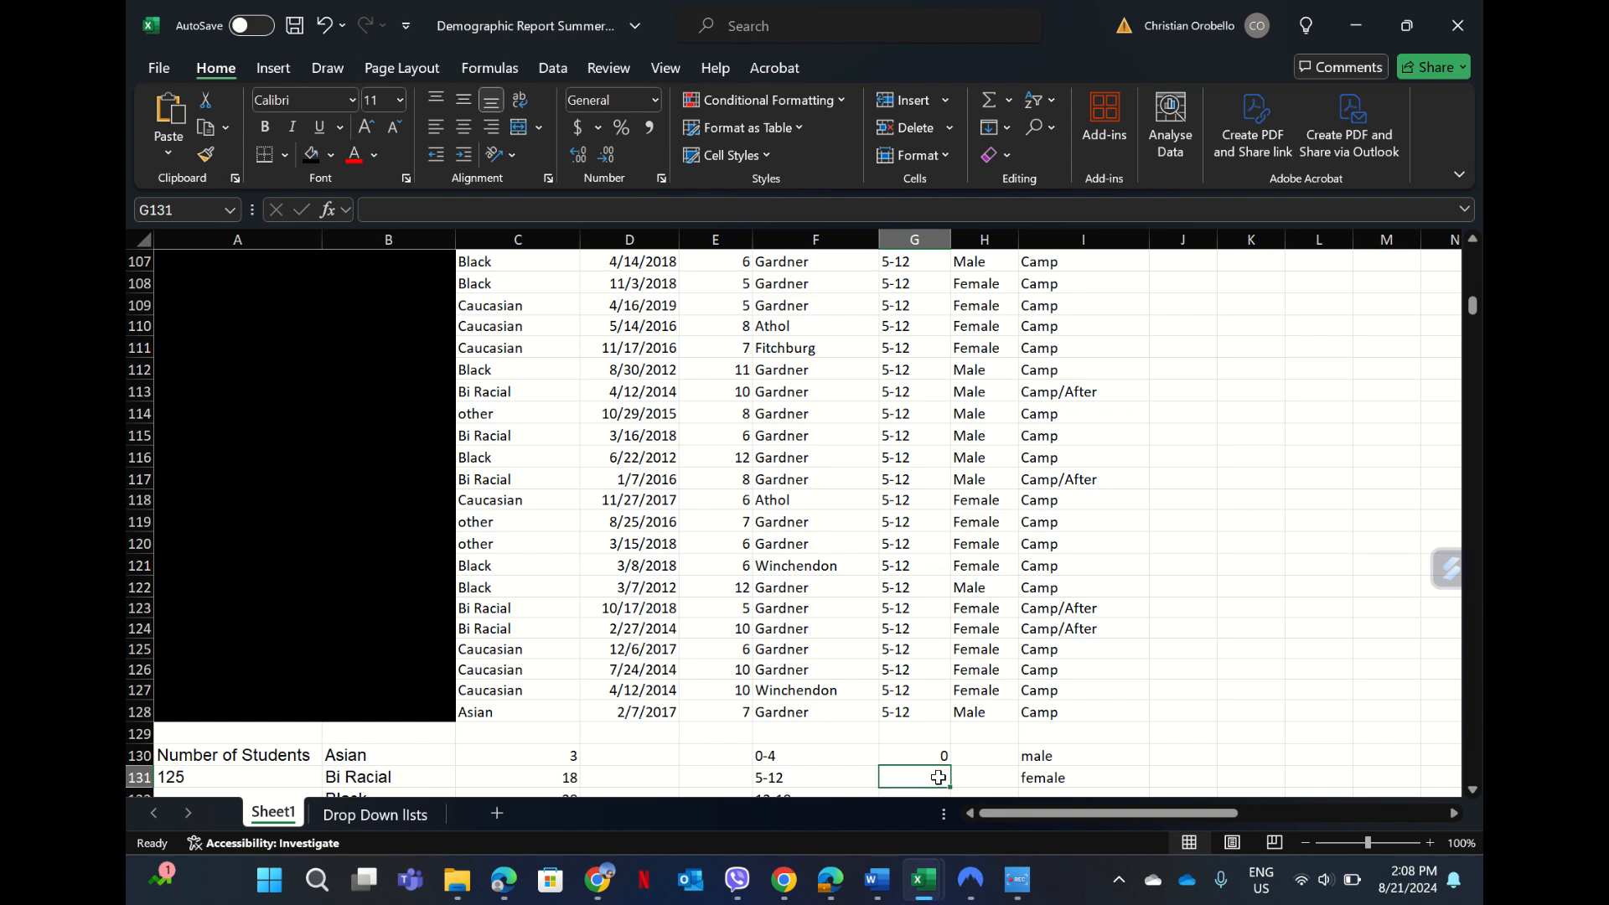
- Count the students in the 5-12 age range in G131 with =COUNTIF(G4:G128,"5-12")
{"action": "type", "text": "="}
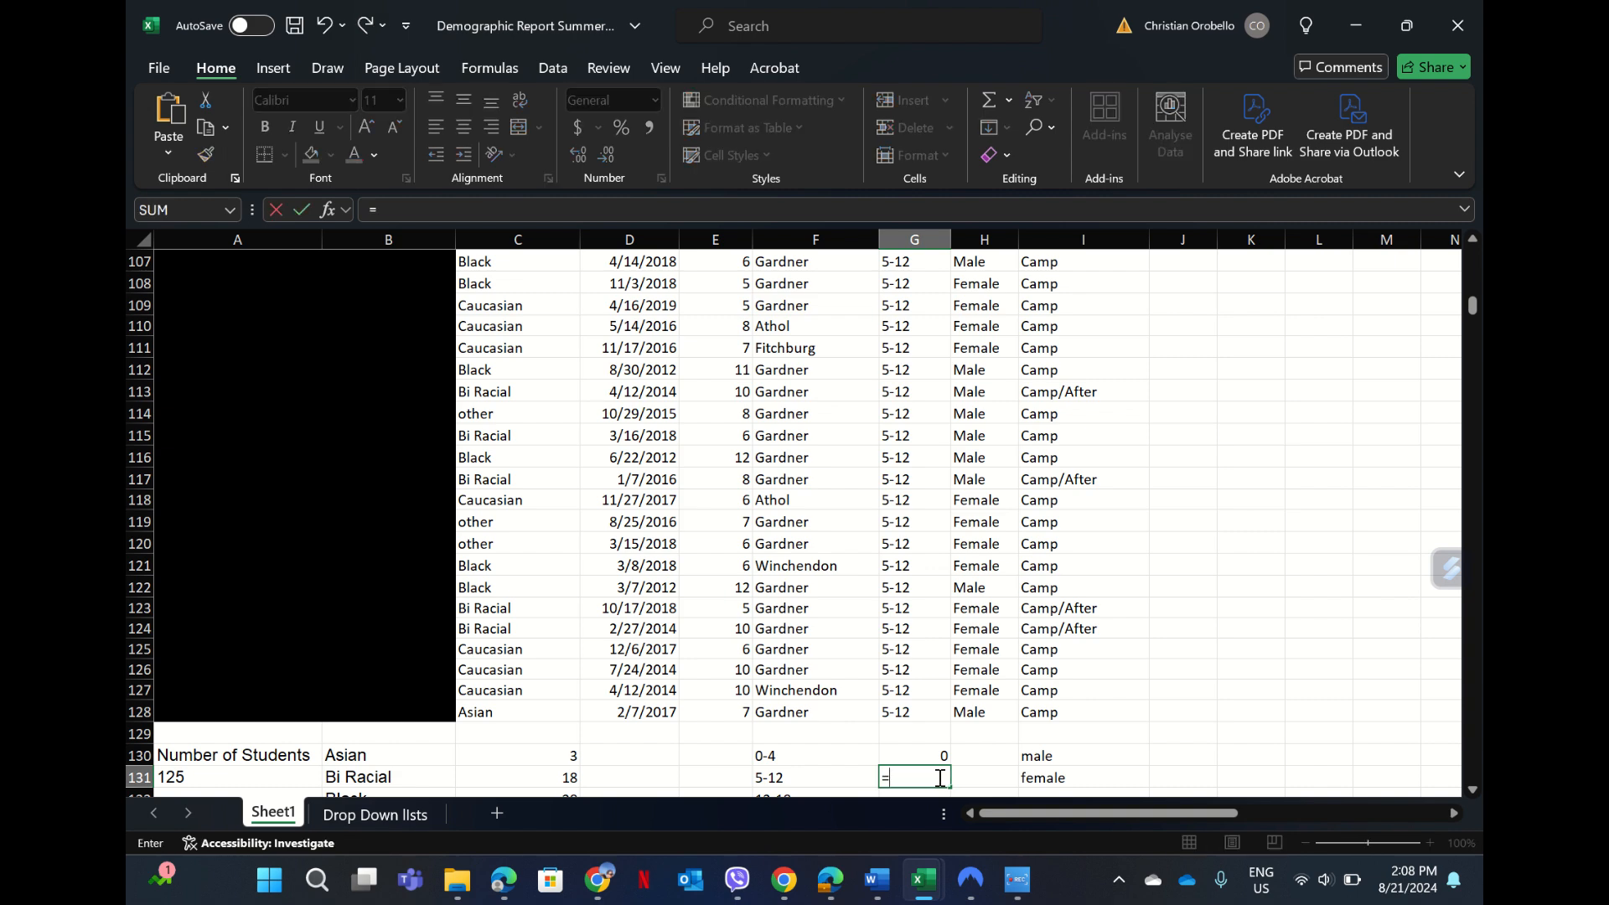
{"action": "type", "text": "countif("}
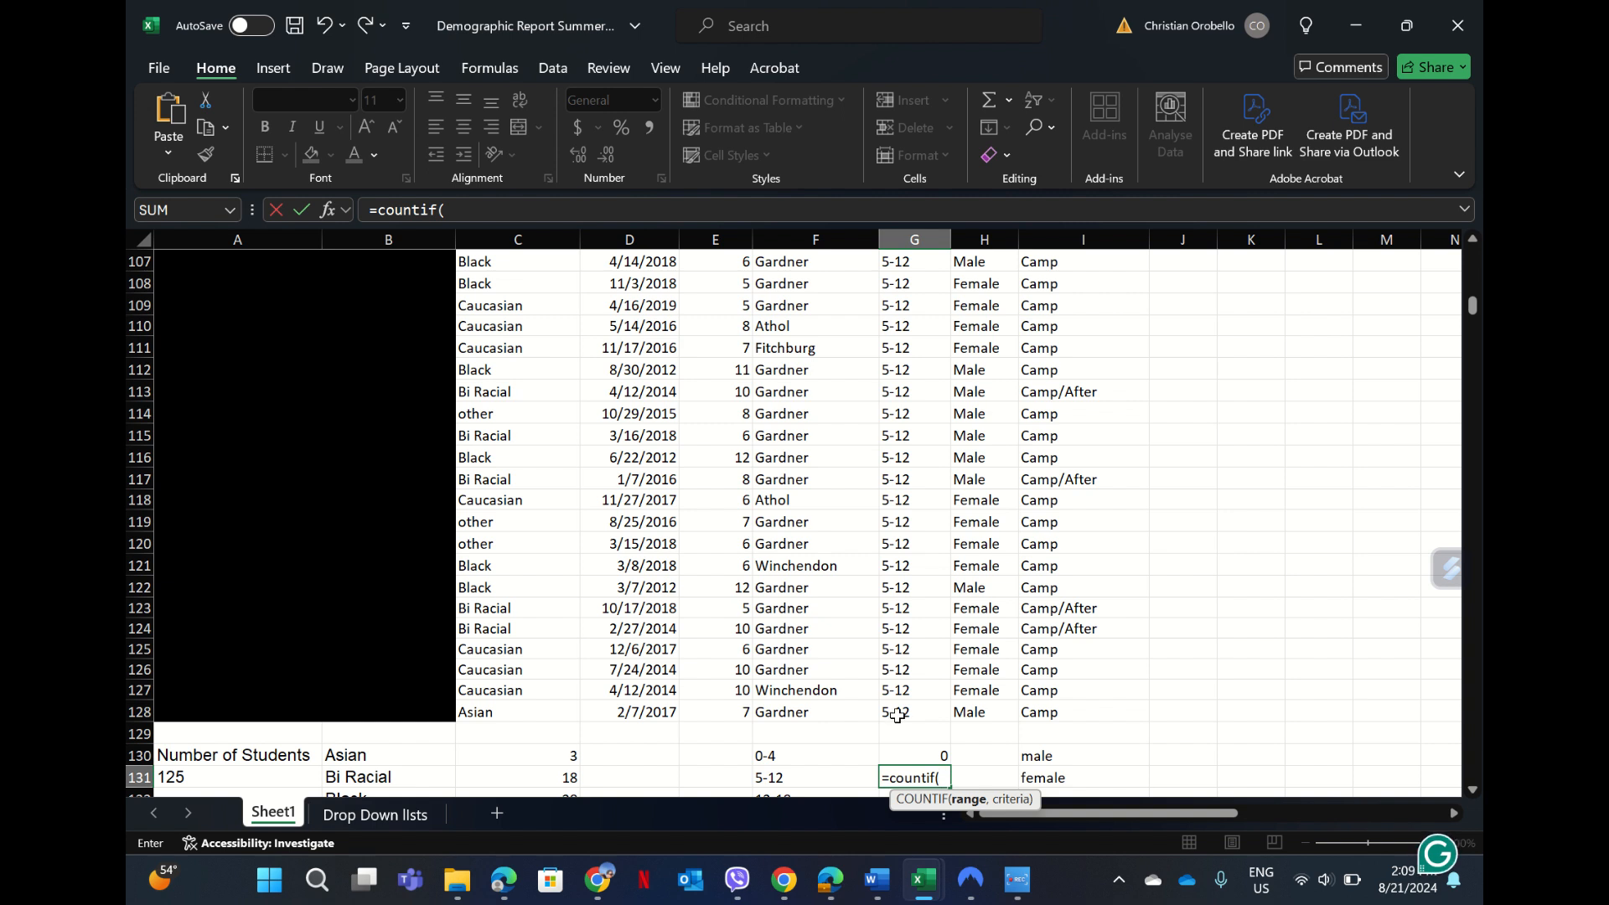
{"action": "type", "text": "g4"}
{"action": "type", "text": ":g128,"}
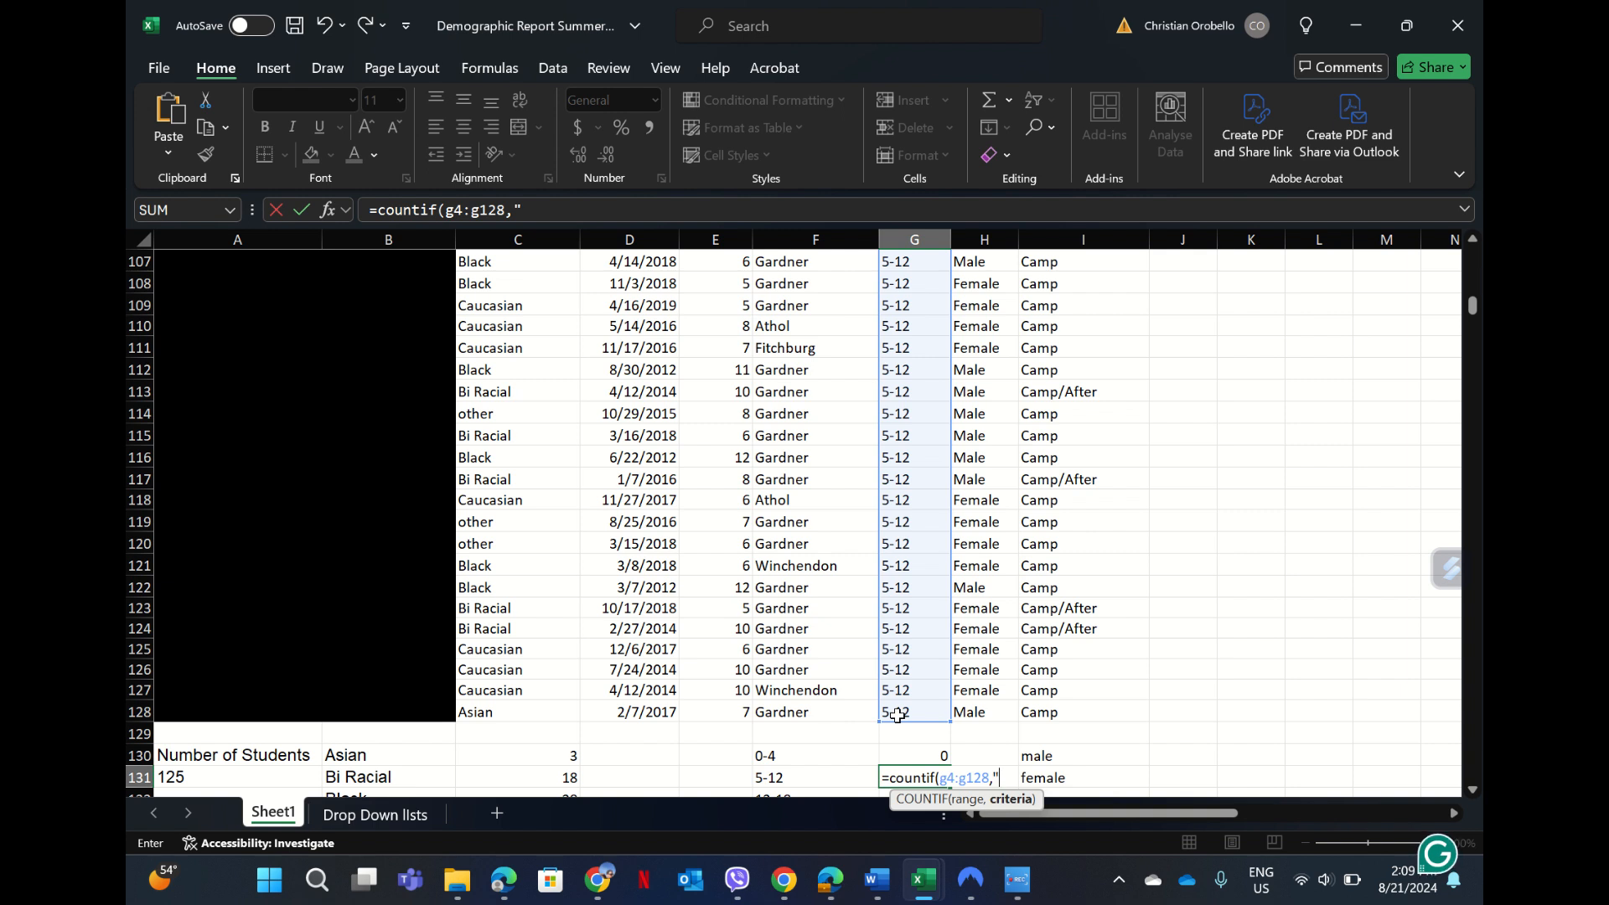
{"action": "type", "text": "\"5-12\""}
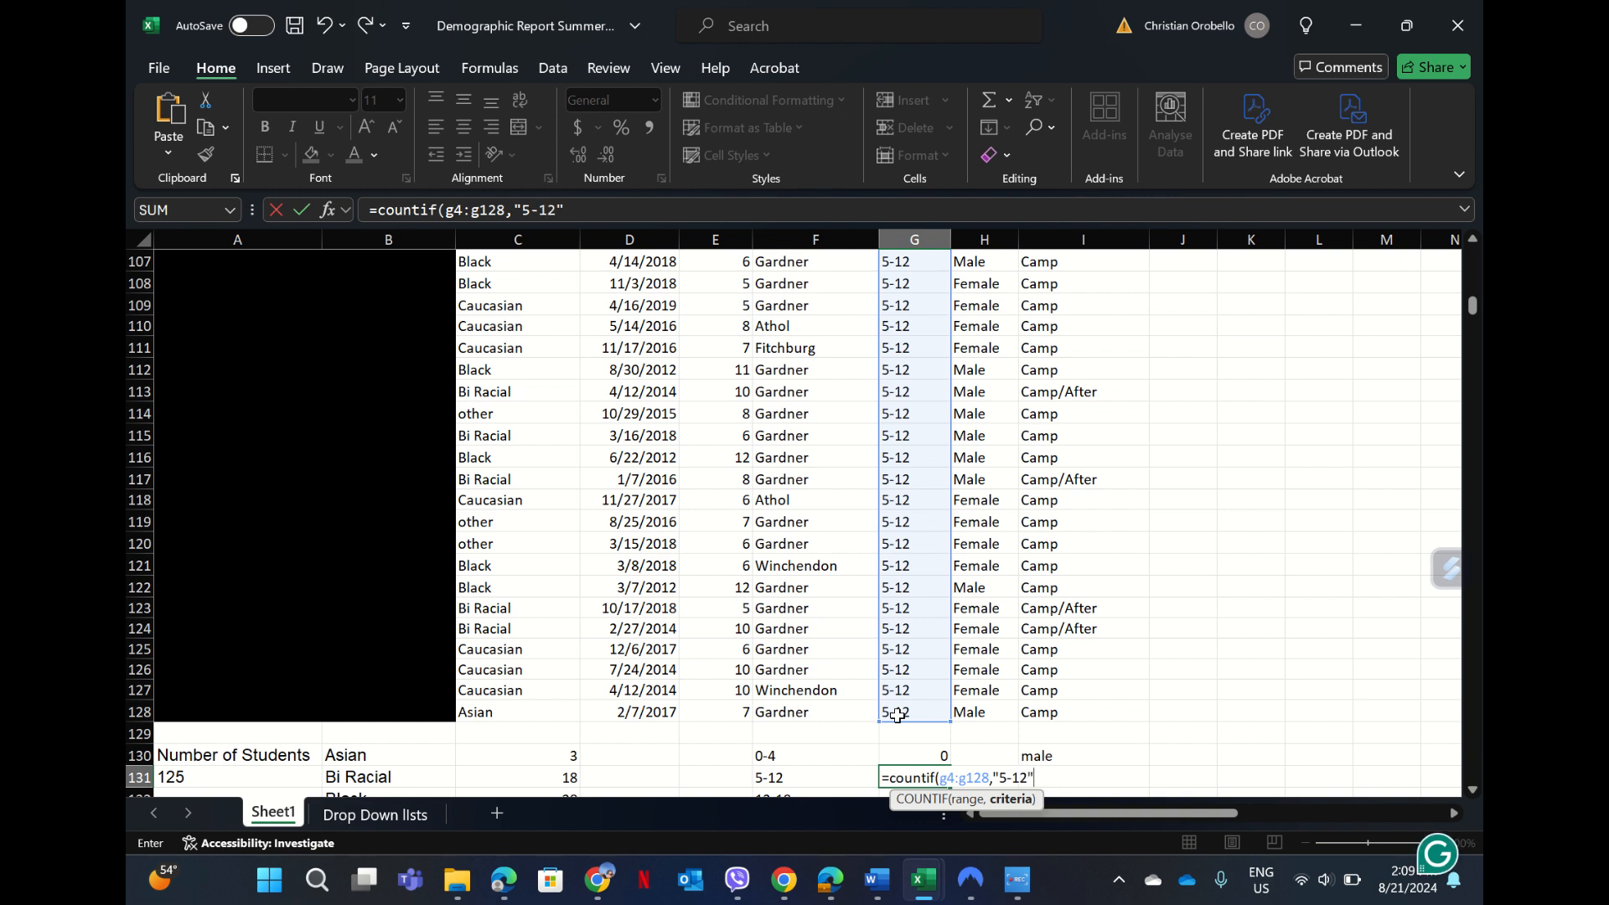
{"action": "type", "text": ")"}
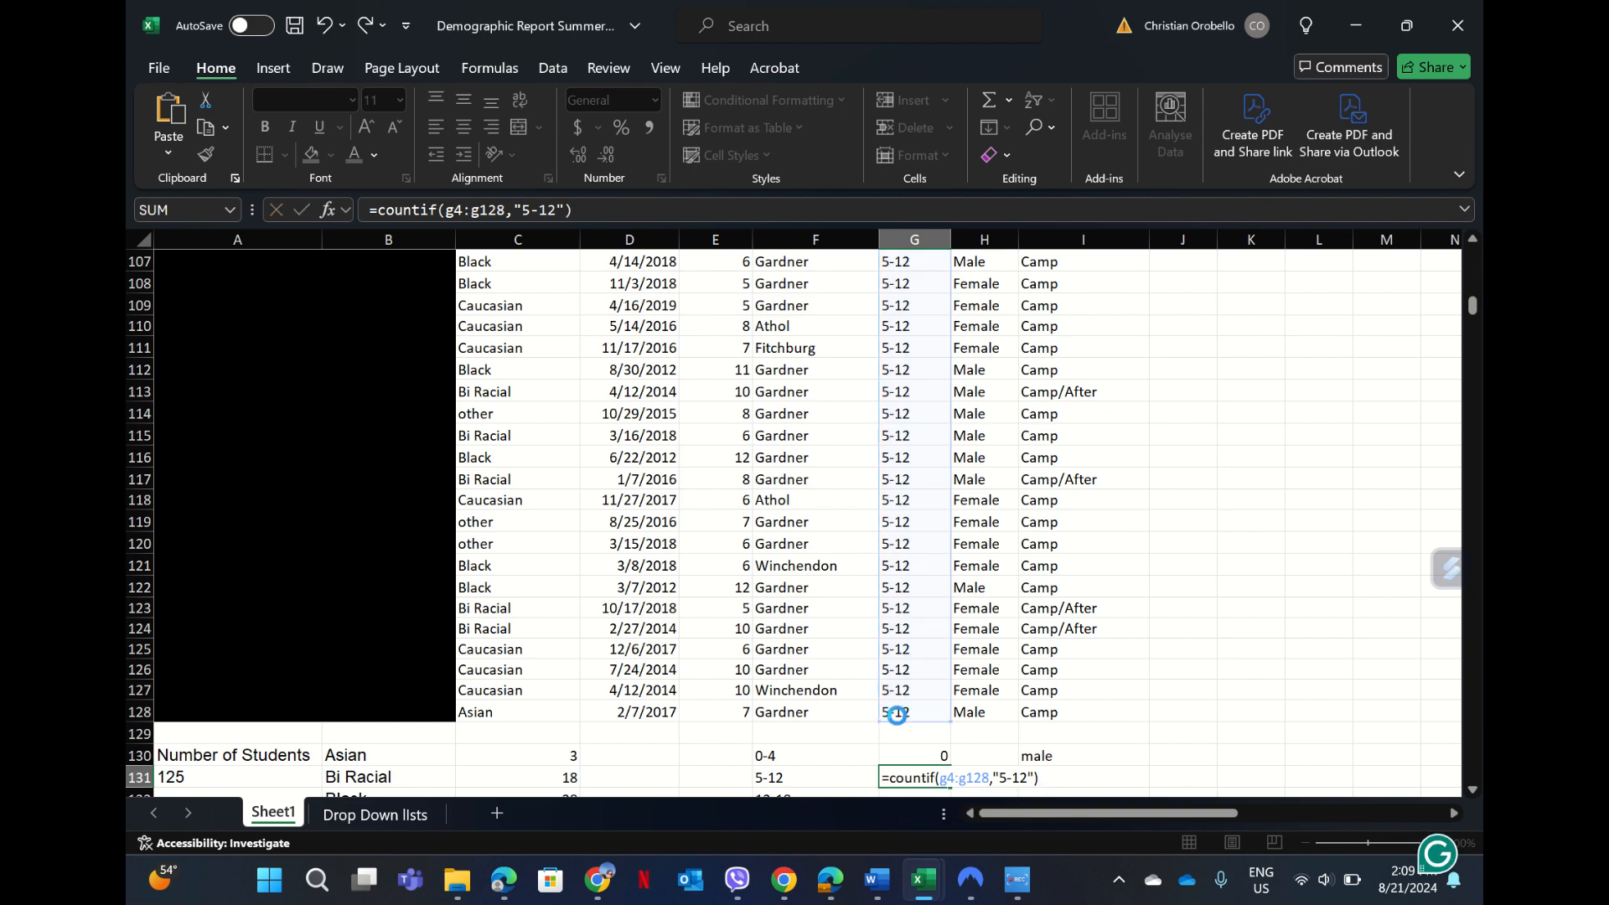
{"action": "key", "text": "Return"}
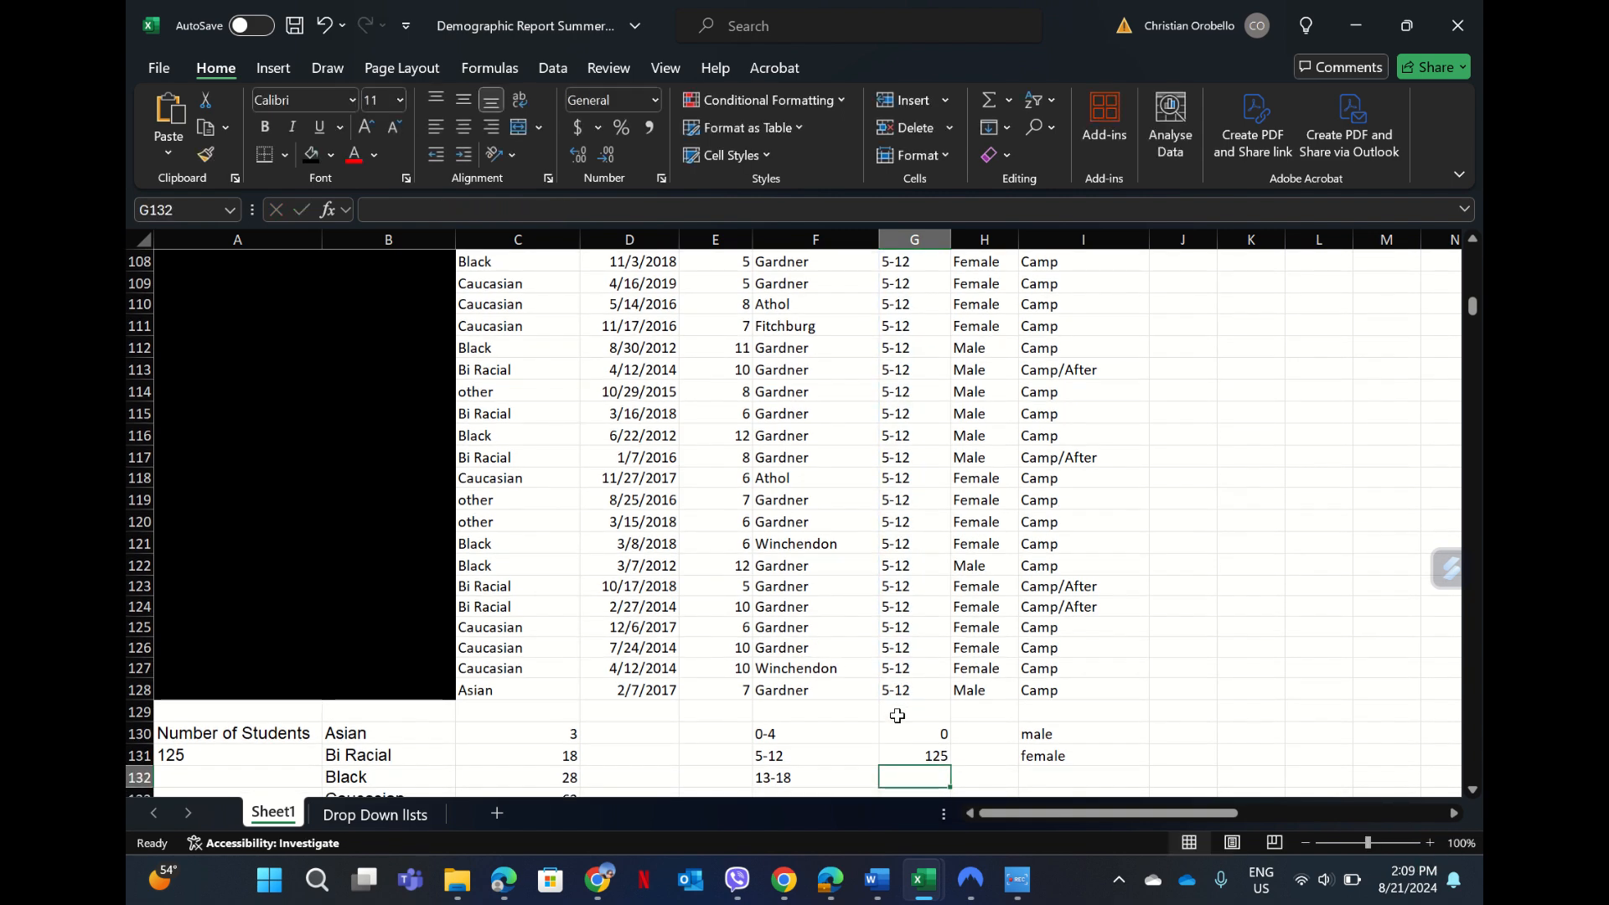
{"action": "left_click", "coordinate": [1472, 789]}
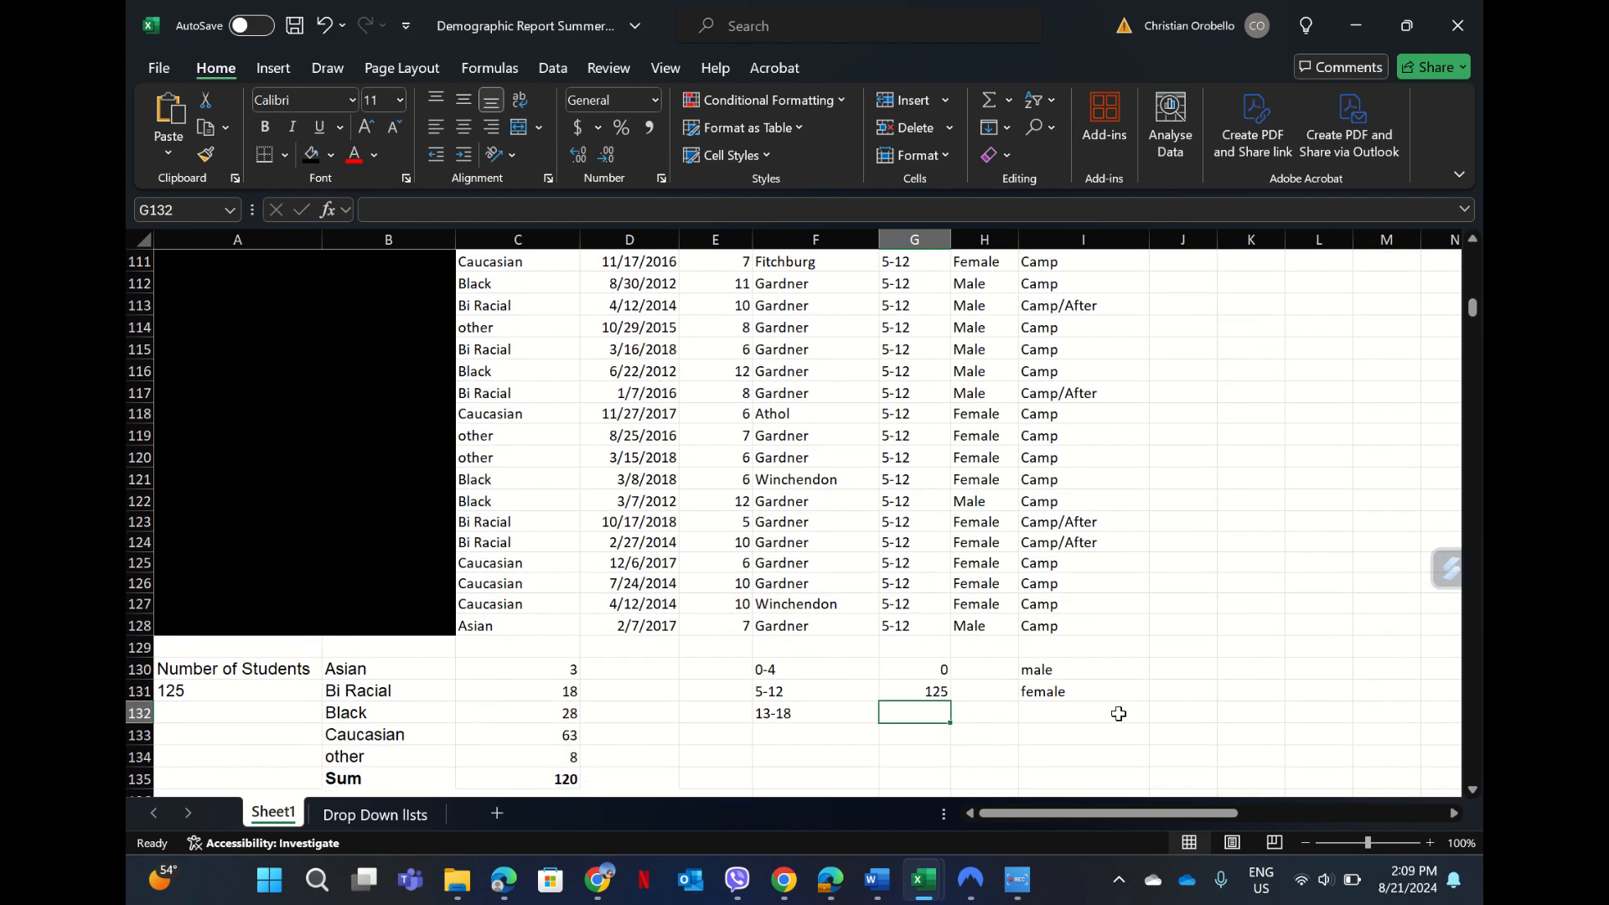
{"action": "double_click", "coordinate": [905, 709]}
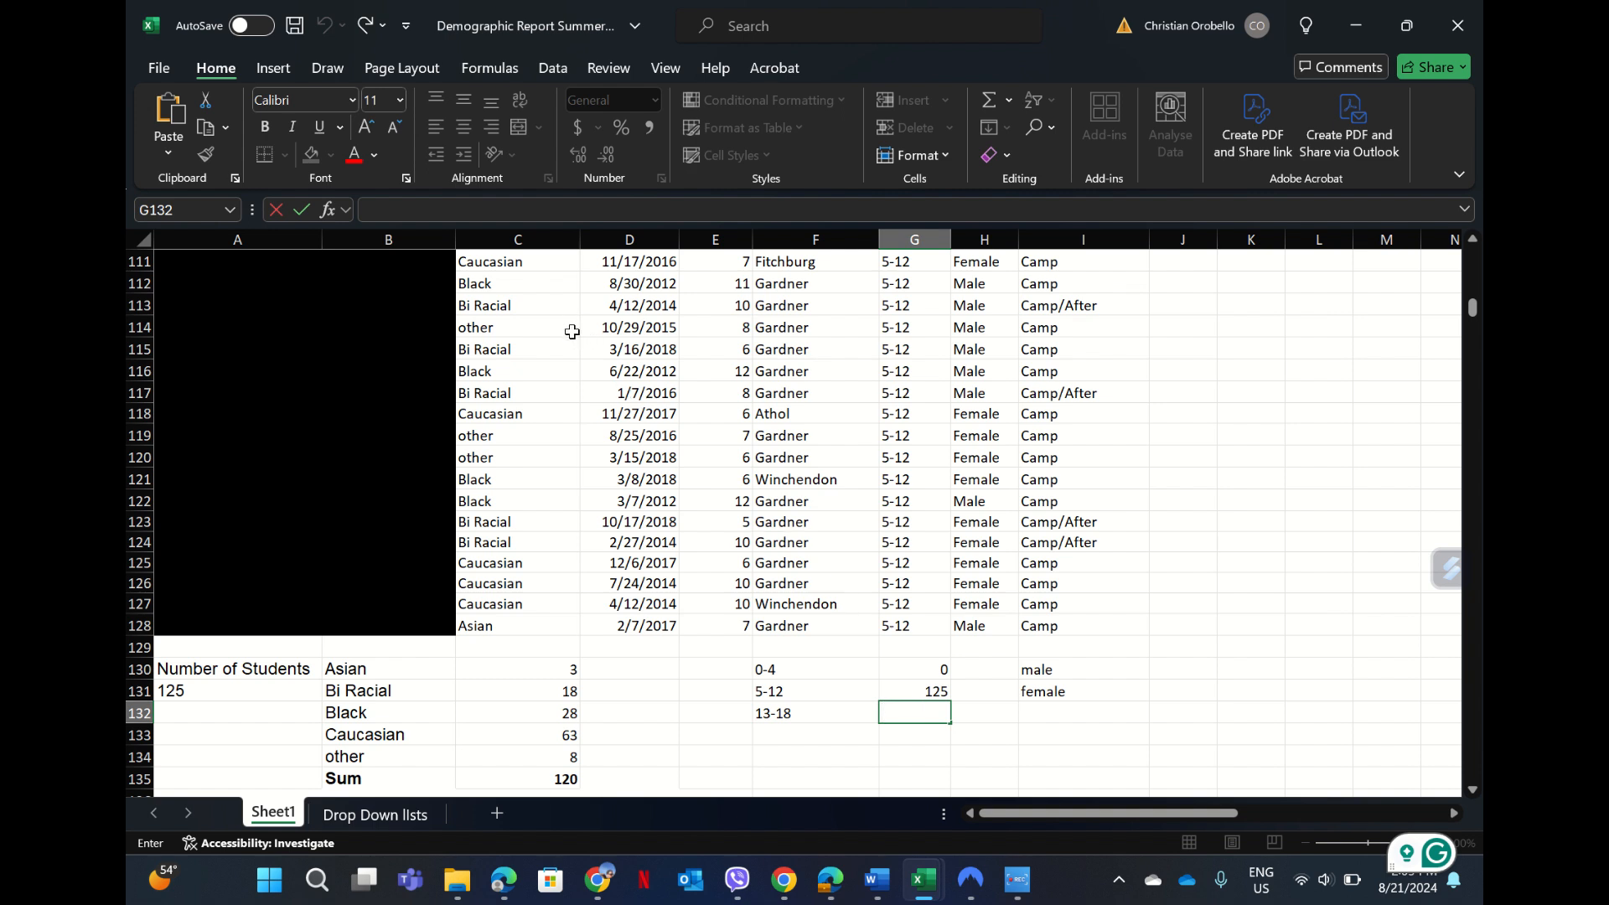
{"action": "left_click", "coordinate": [330, 211]}
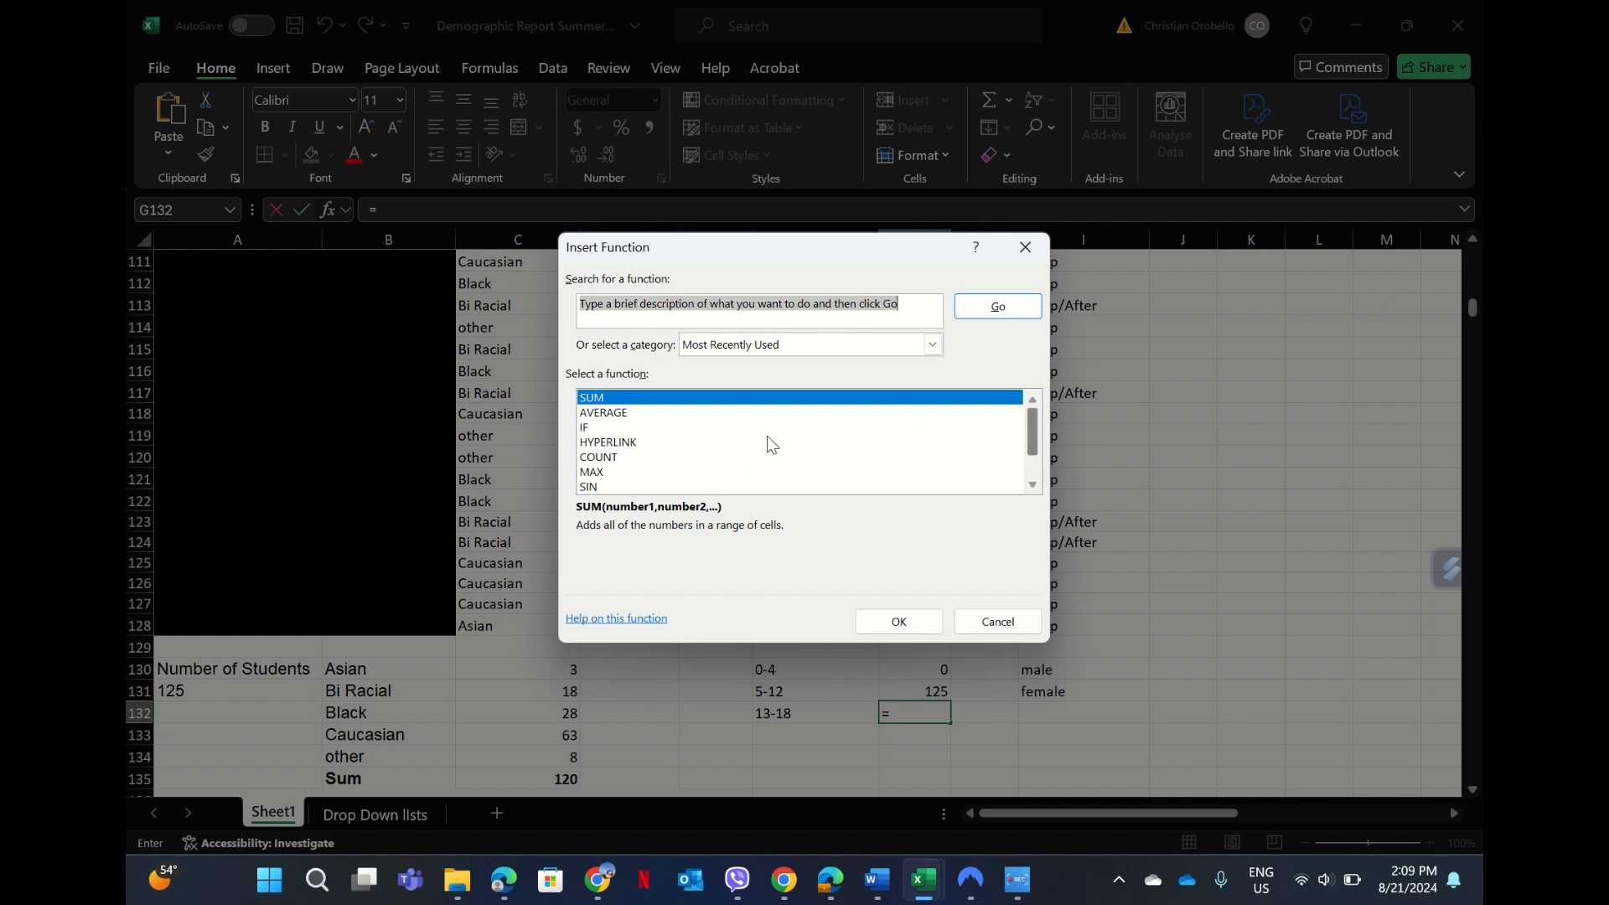
{"action": "left_click", "coordinate": [617, 458]}
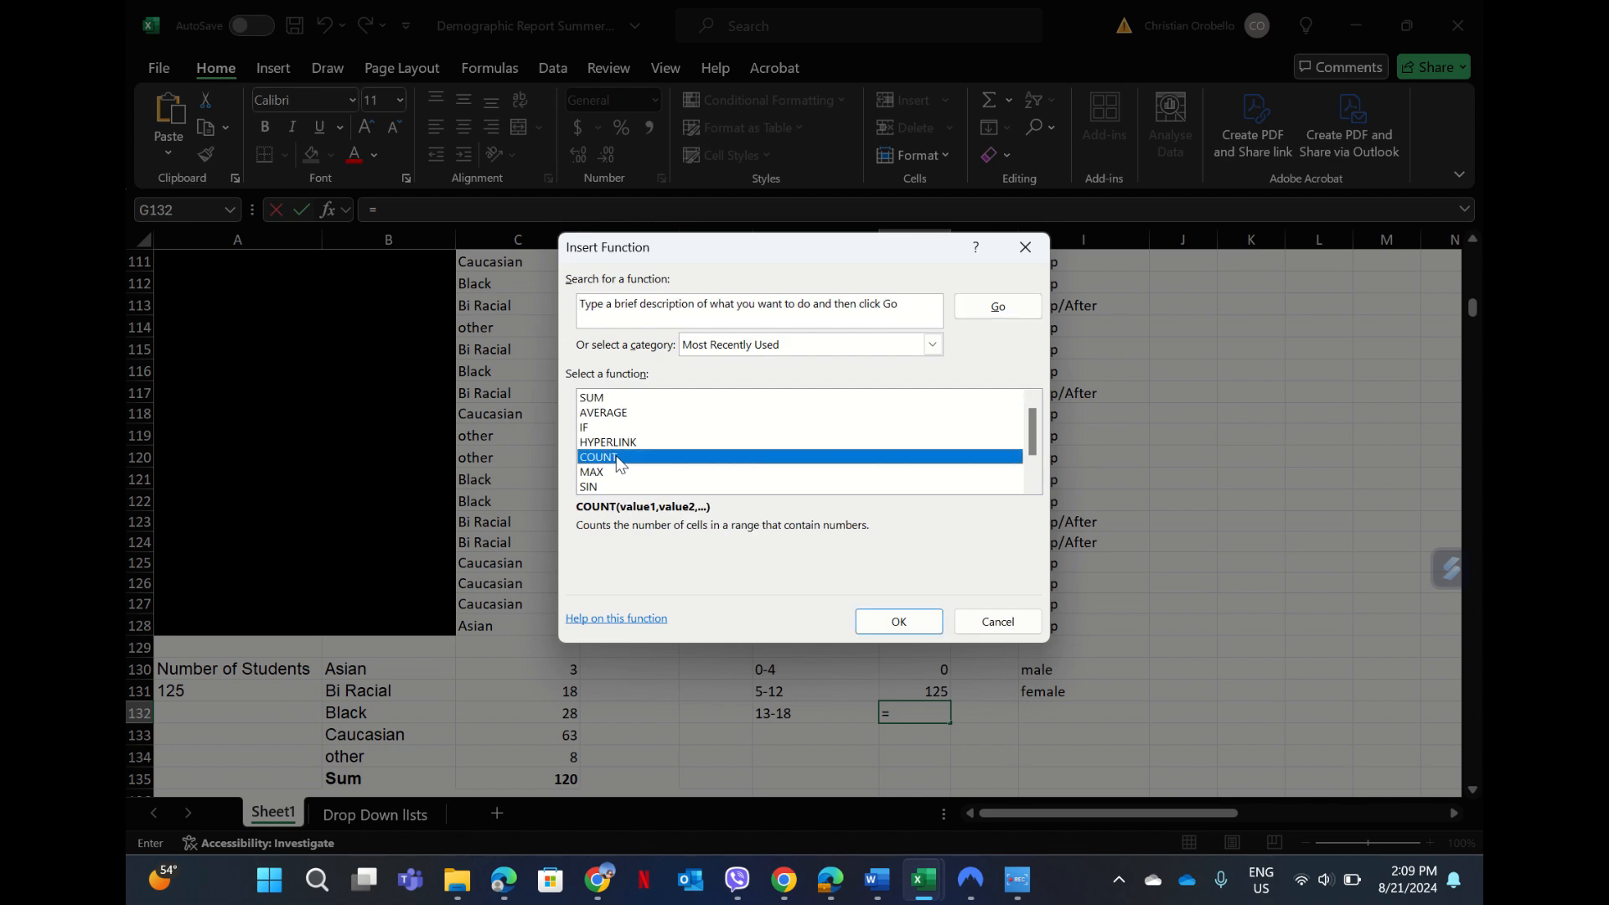
{"action": "double_click", "coordinate": [617, 459]}
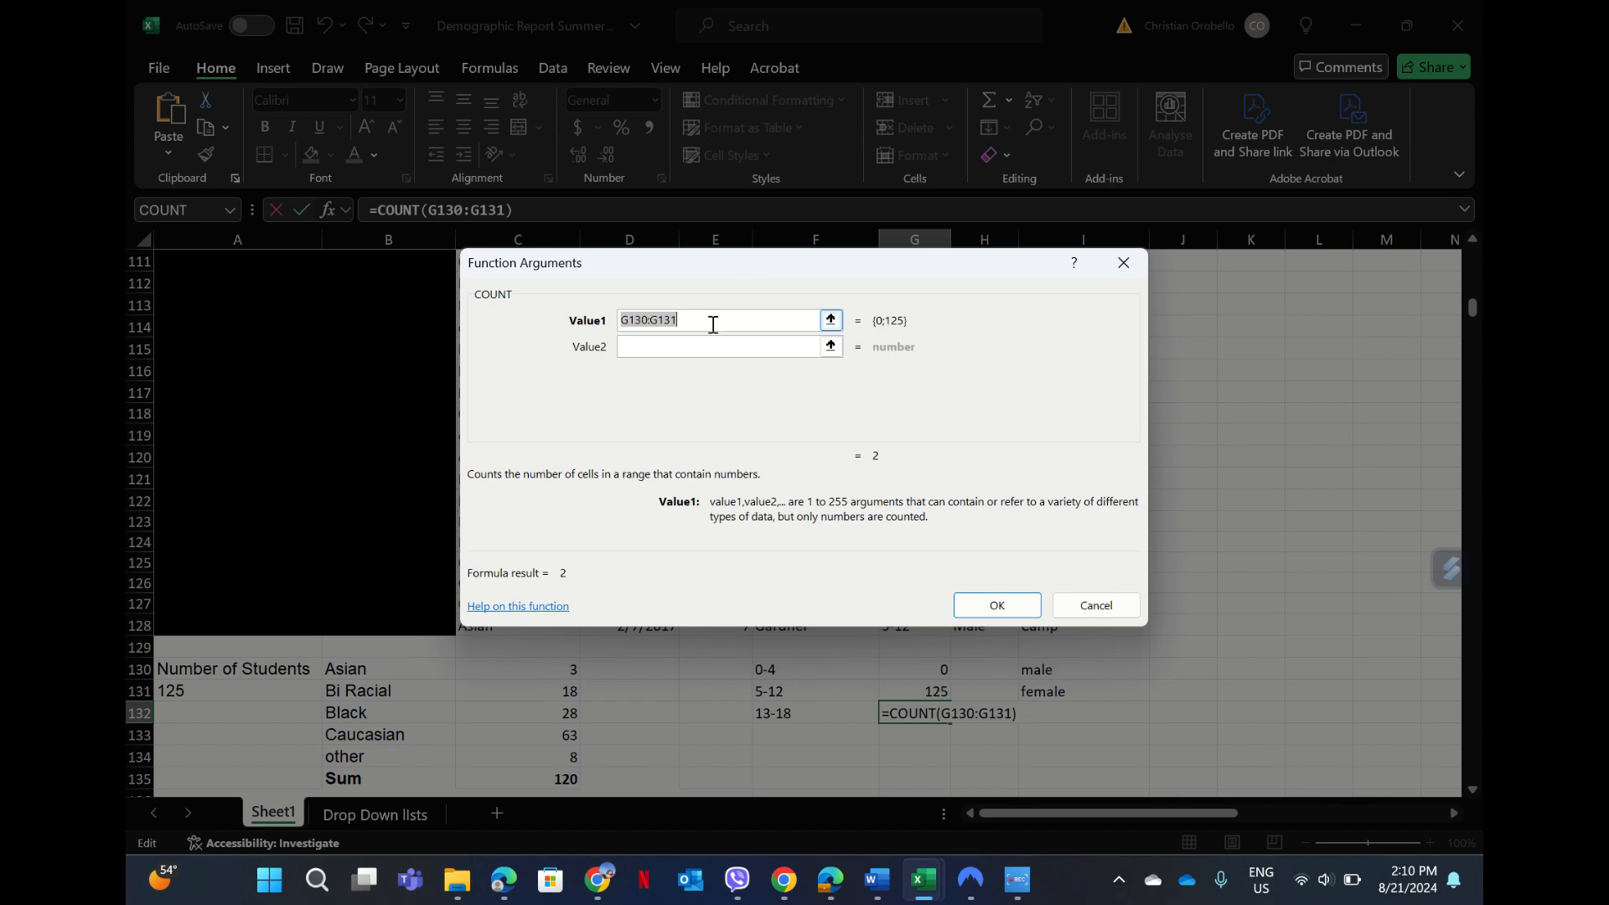
{"action": "left_click", "coordinate": [1135, 272]}
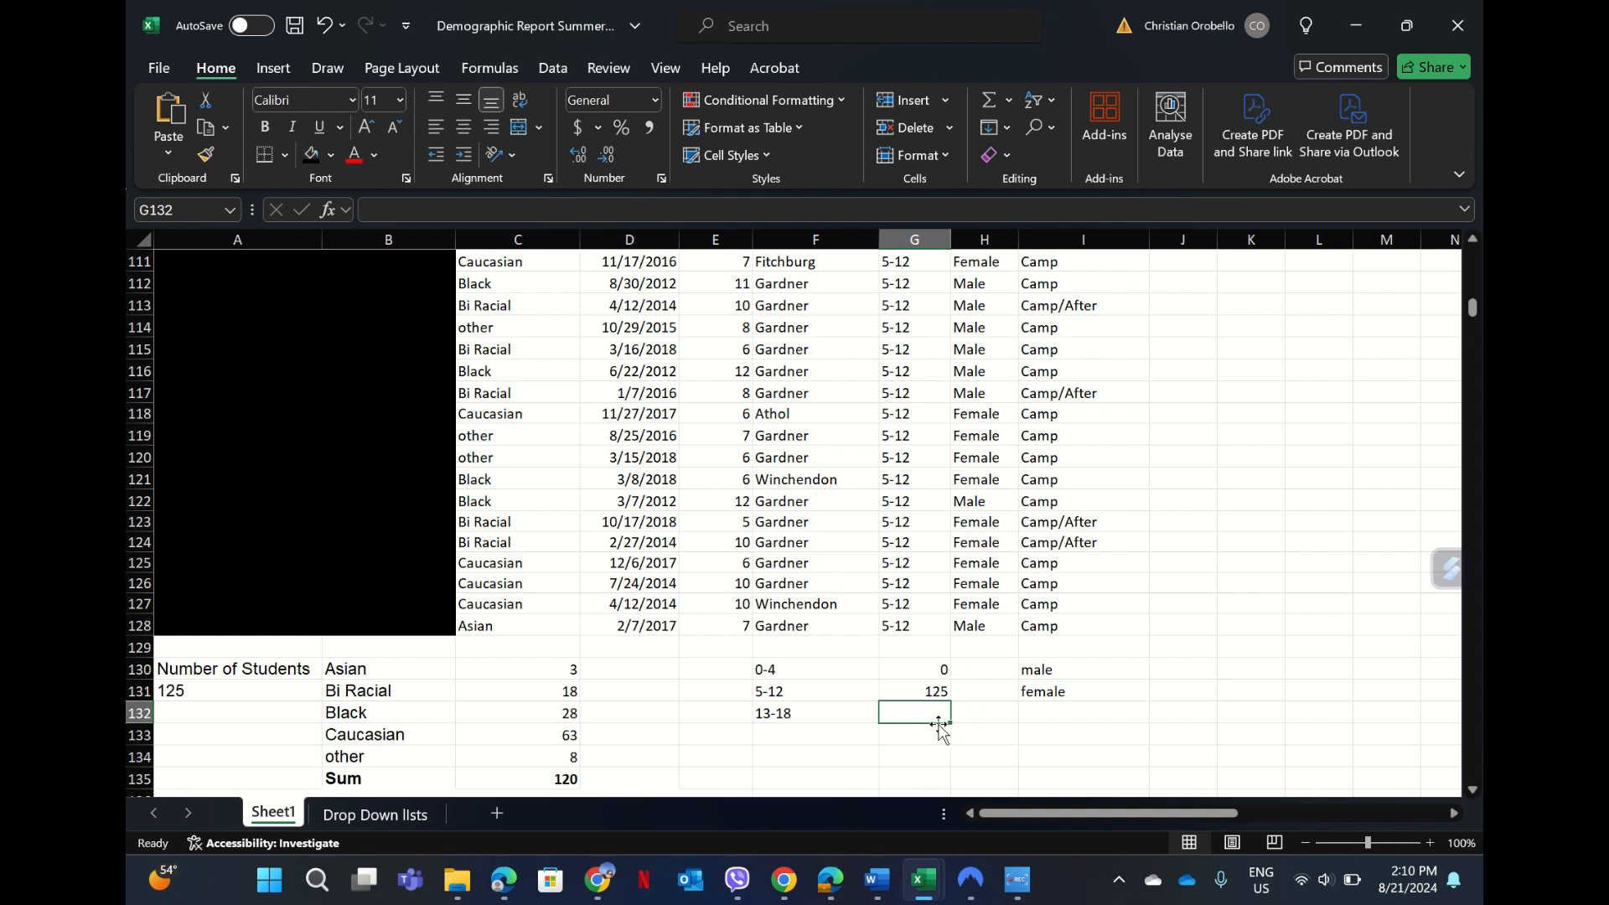
{"action": "type", "text": "="}
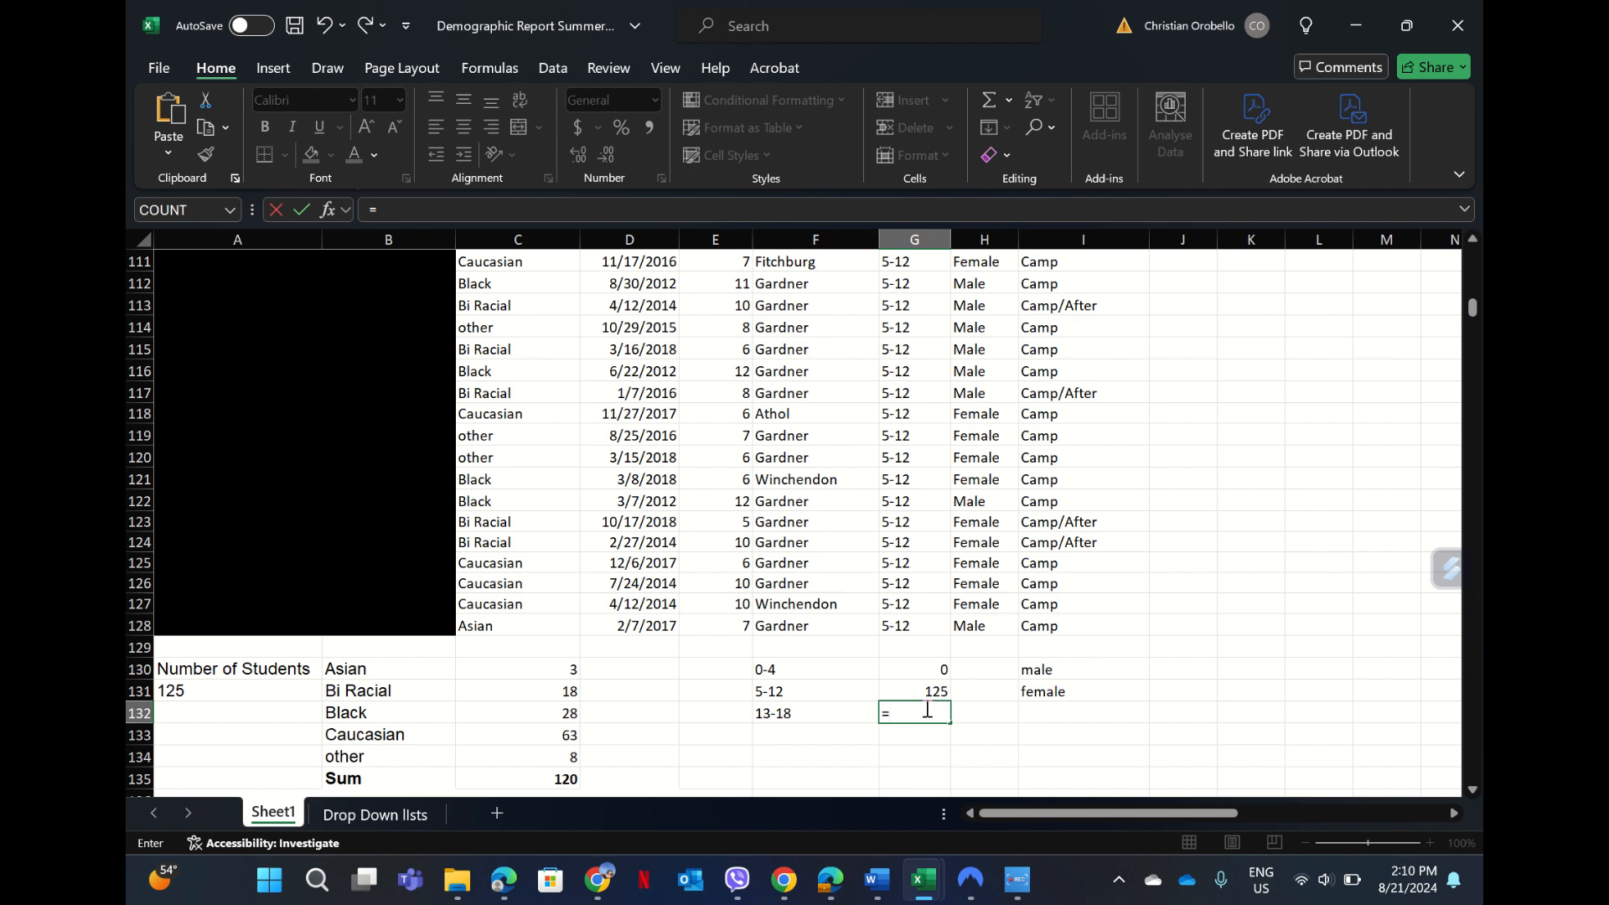
{"action": "type", "text": "count"}
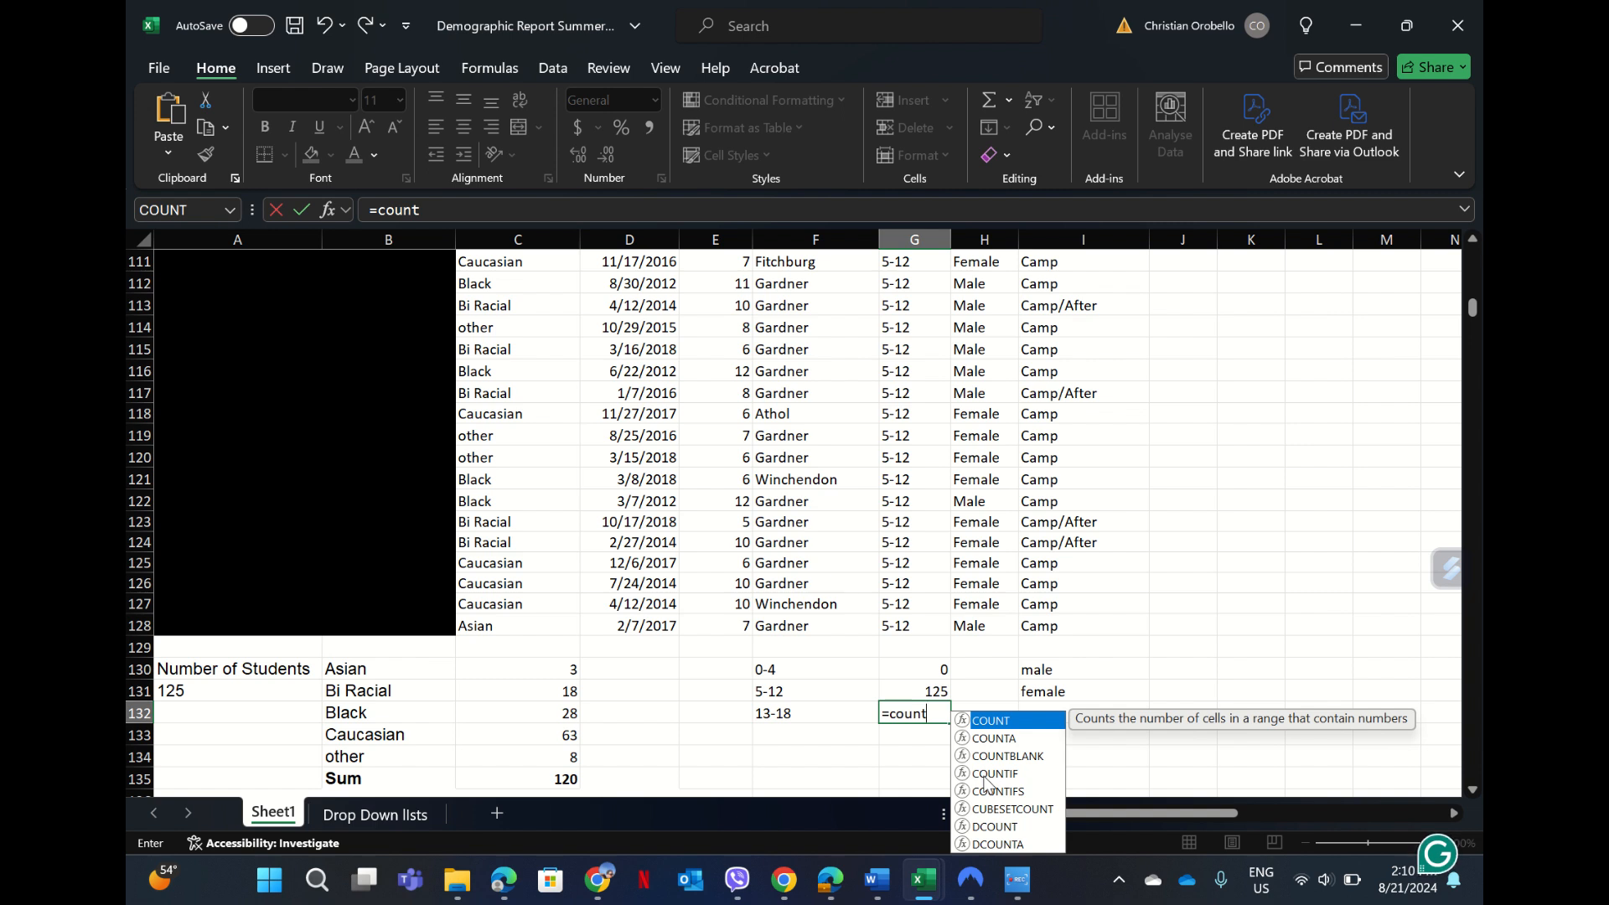
{"action": "key", "text": "BackSpace"}
{"action": "key", "text": "BackSpace"}
{"action": "key", "text": "BackSpace"}
{"action": "key", "text": "BackSpace"}
{"action": "key", "text": "BackSpace"}
{"action": "key", "text": "BackSpace"}
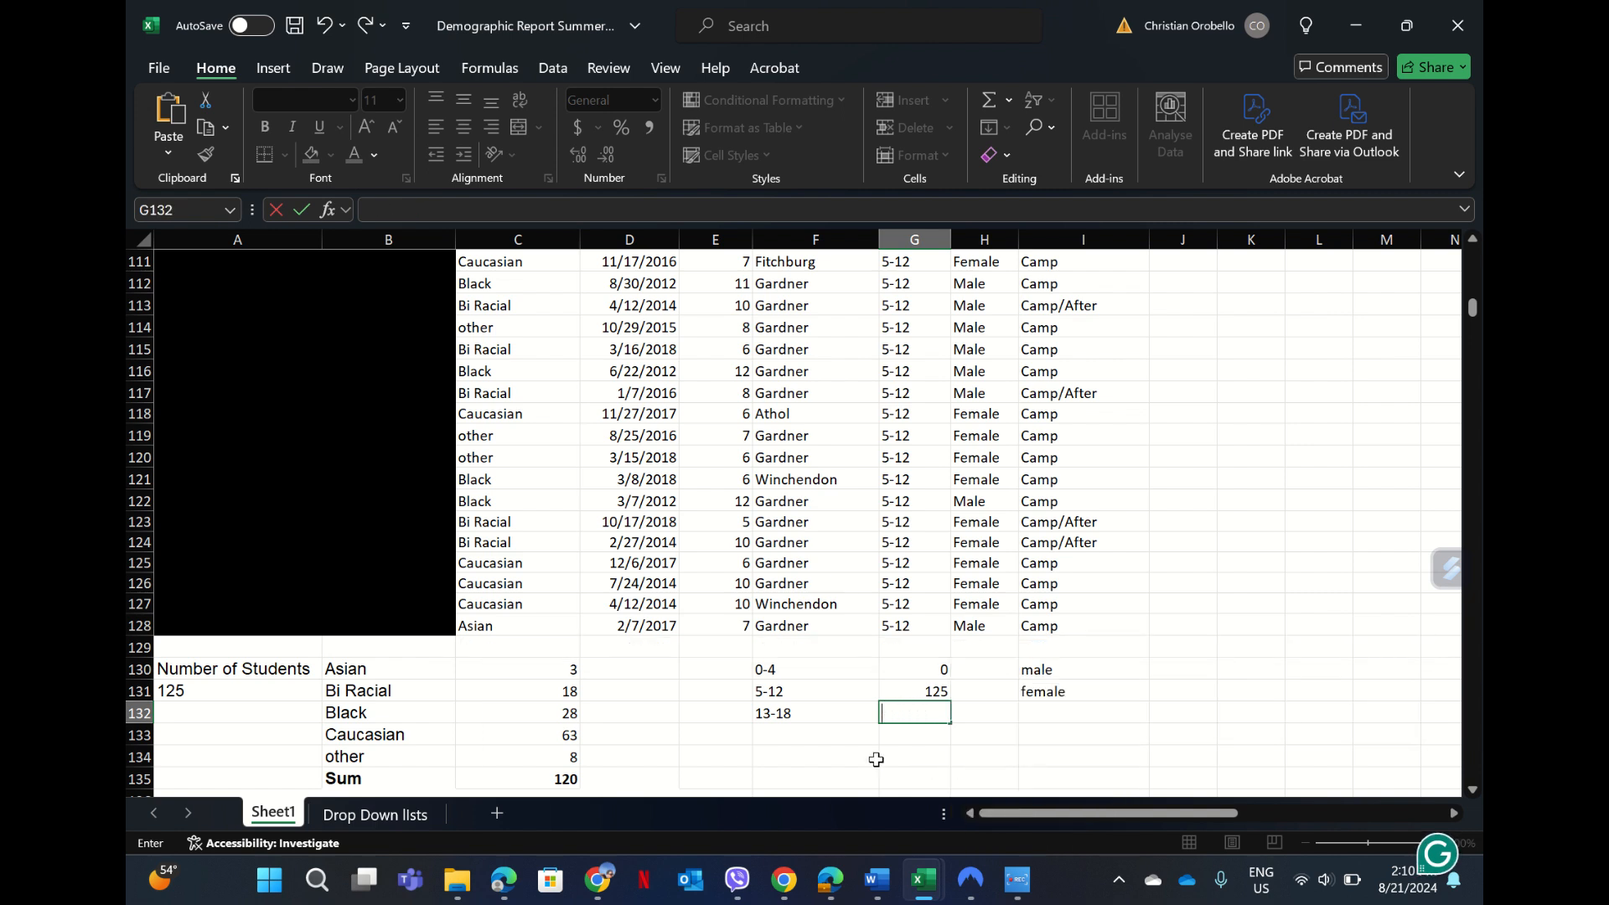
{"action": "key", "text": "Escape"}
{"action": "type", "text": "count"}
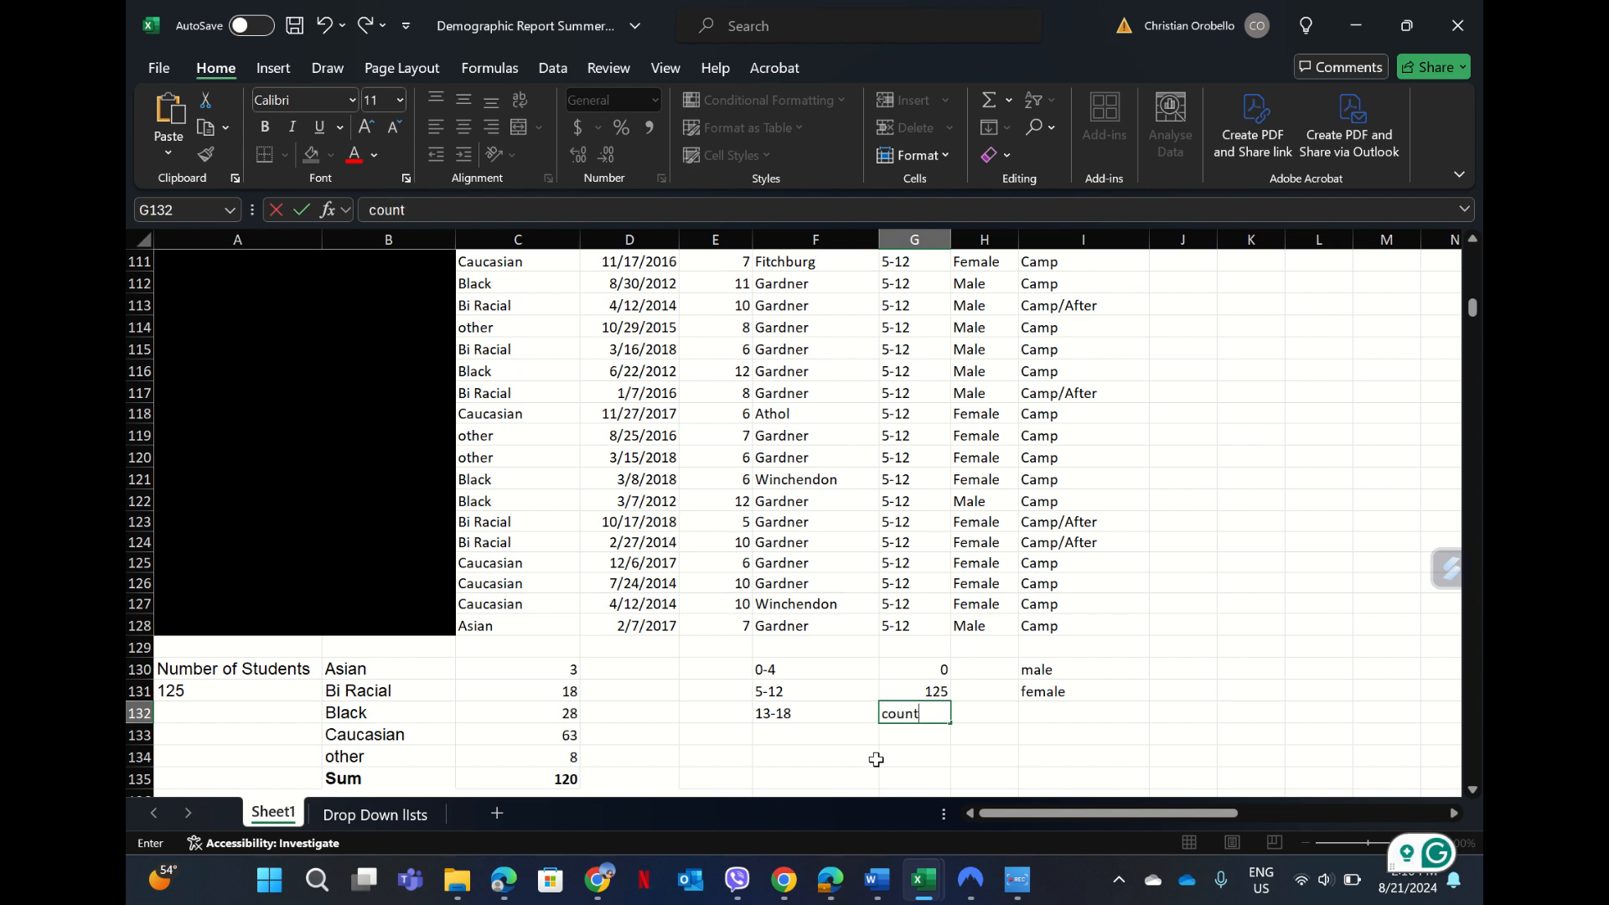
{"action": "key", "text": "BackSpace"}
{"action": "key", "text": "BackSpace"}
{"action": "key", "text": "BackSpace"}
{"action": "key", "text": "BackSpace"}
{"action": "key", "text": "BackSpace"}
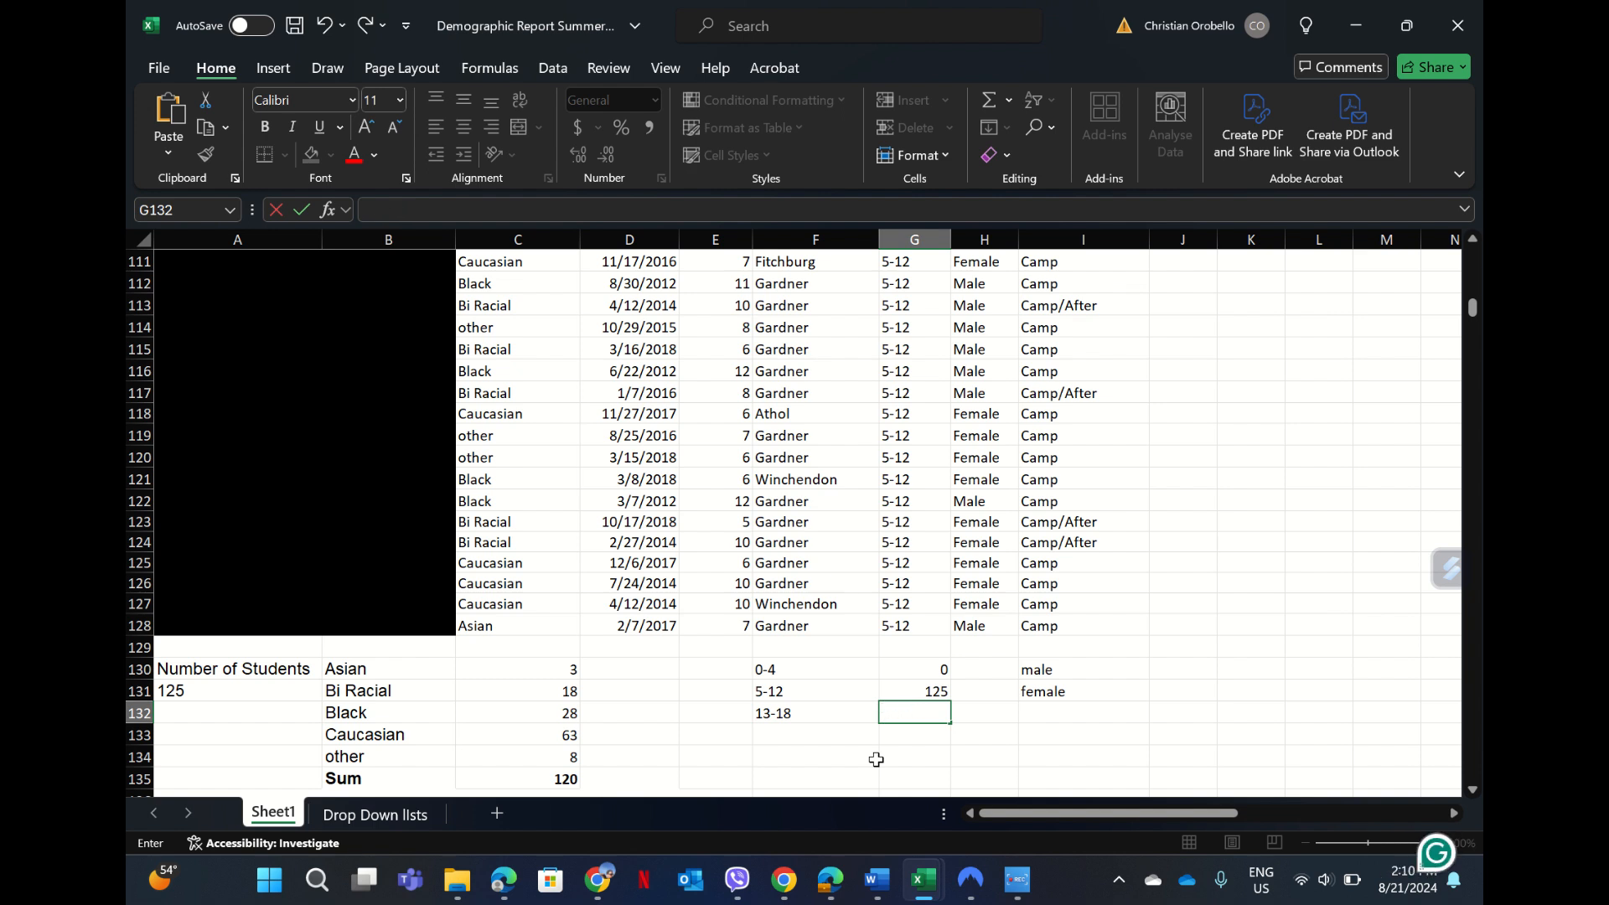
- Count the students in the 13-18 age range in G132 with =COUNTIF(G4:G128,"13-18")
{"action": "type", "text": "=count"}
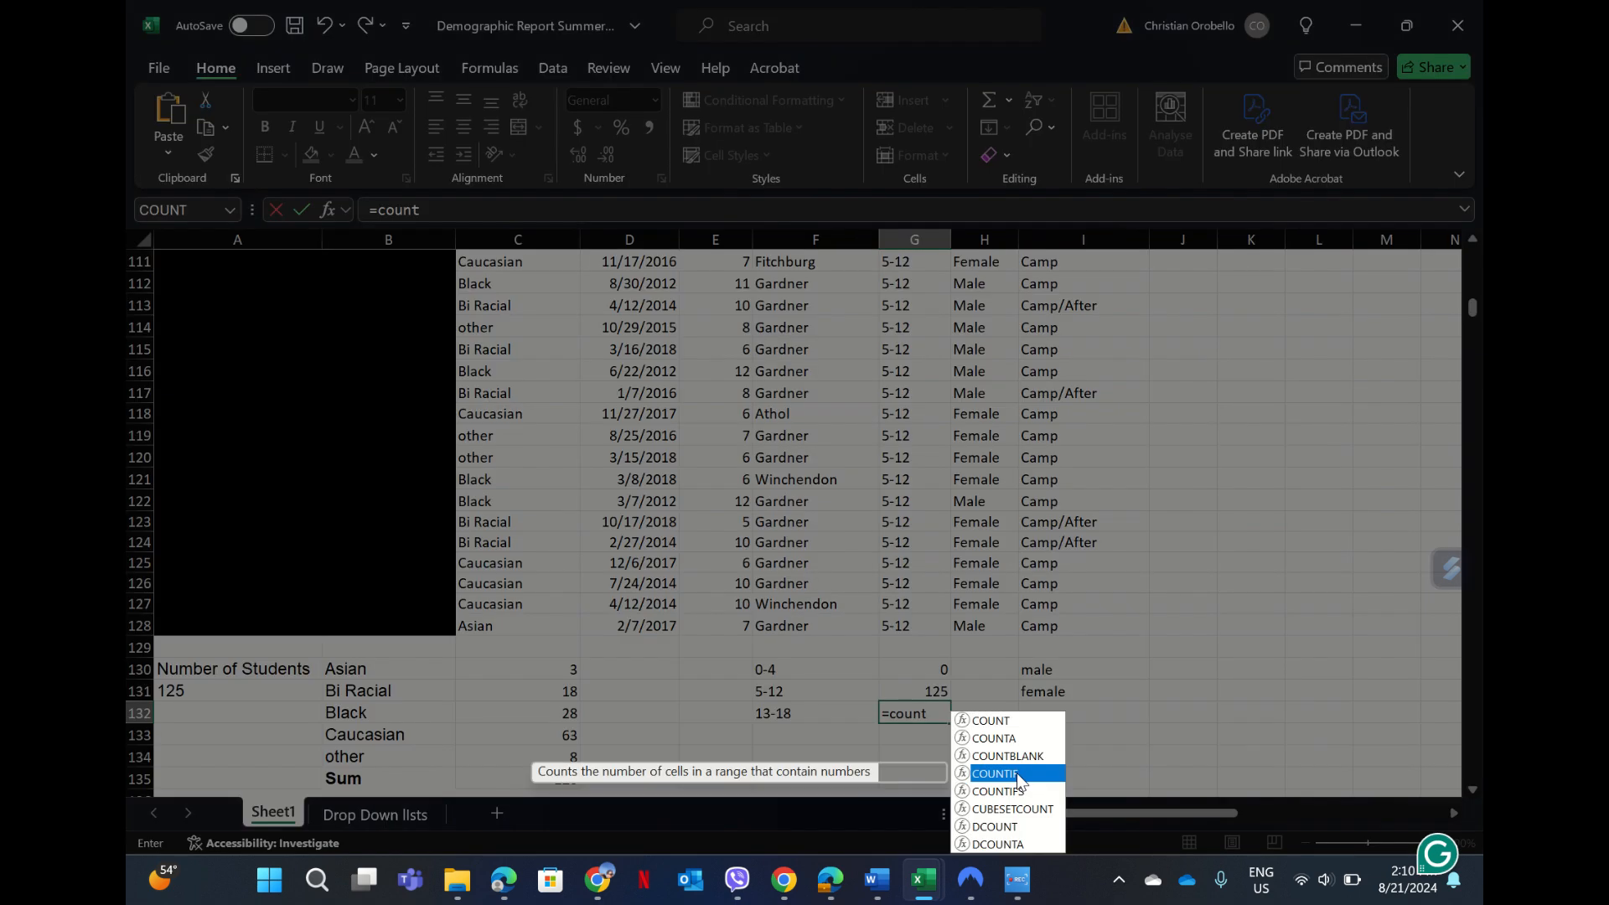
{"action": "left_click", "coordinate": [1017, 772]}
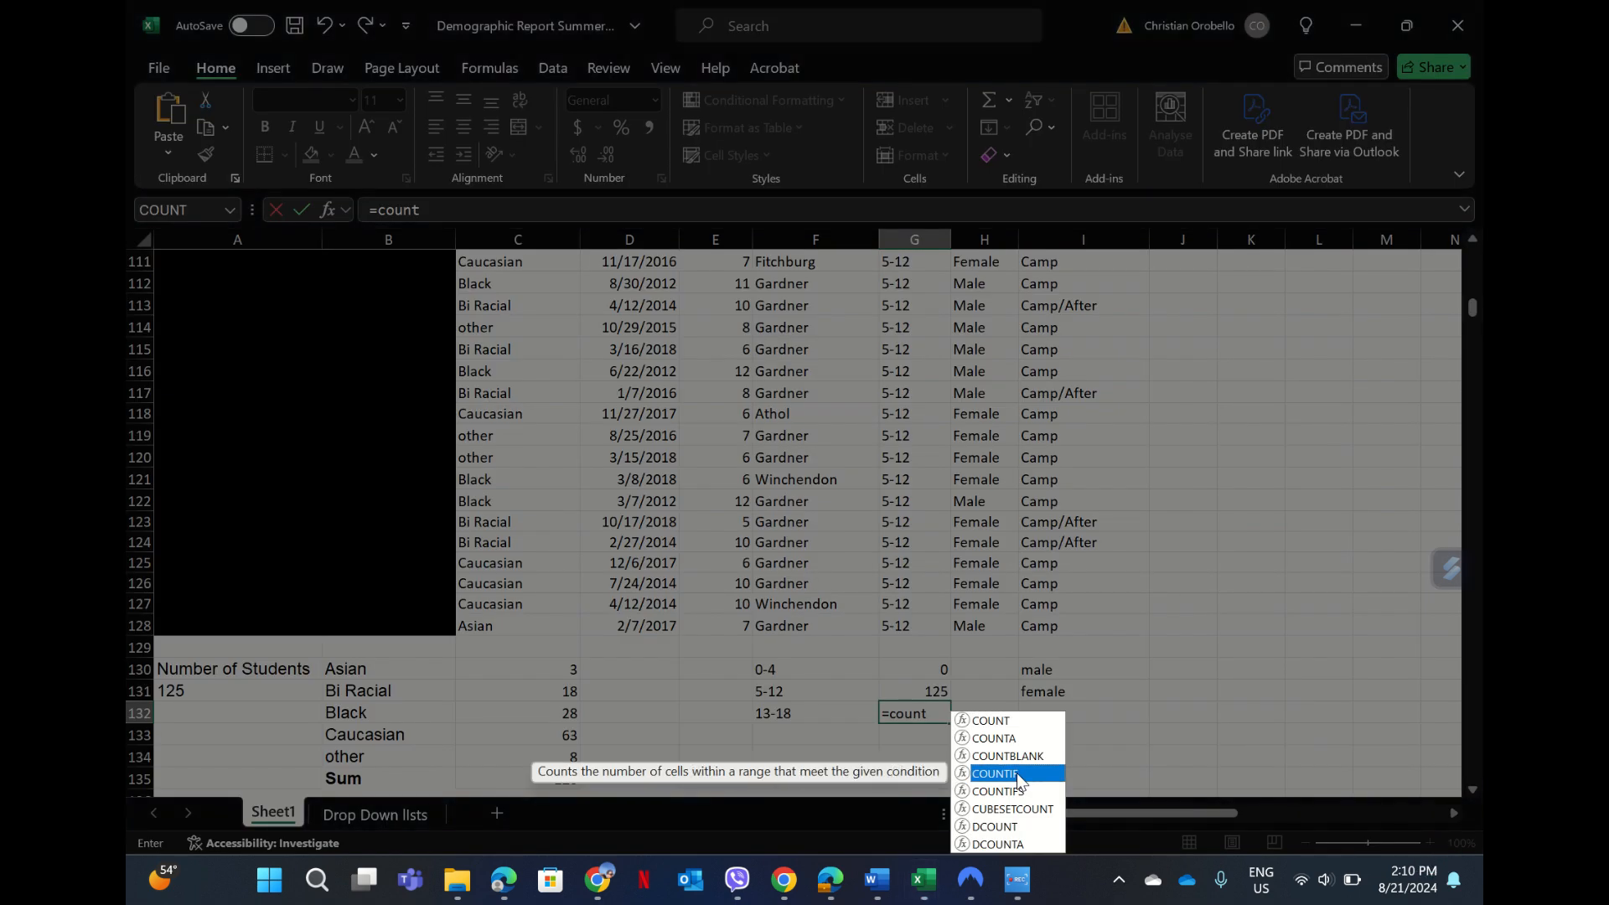
{"action": "double_click", "coordinate": [1017, 773]}
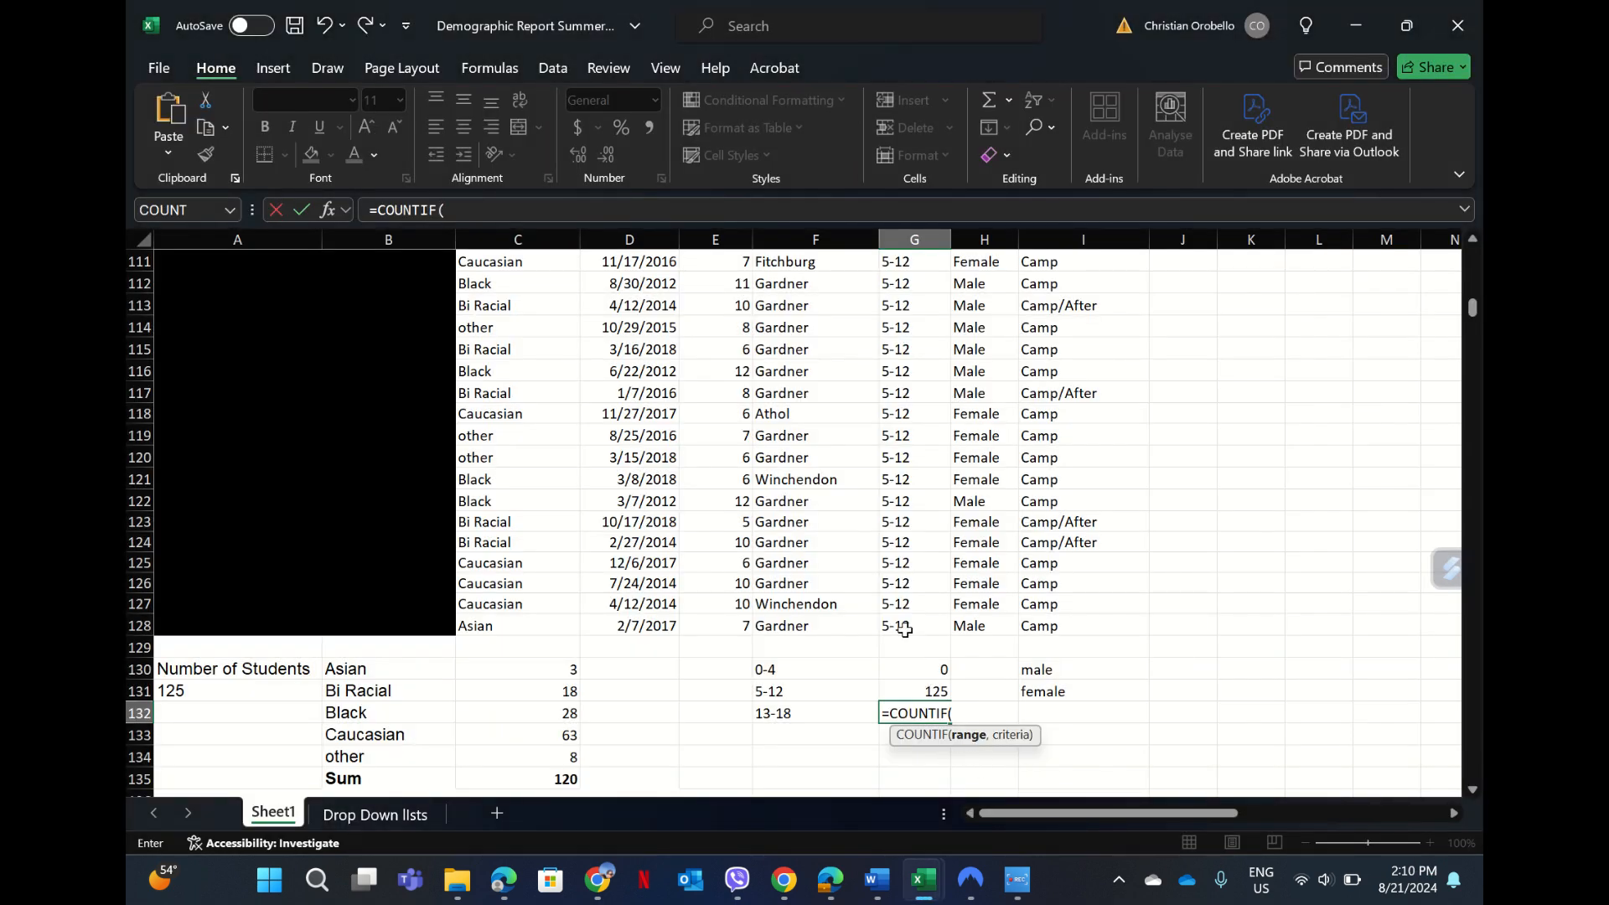
{"action": "left_click_drag", "start_coordinate": [903, 630], "coordinate": [900, 316]}
{"action": "left_click", "coordinate": [621, 213]}
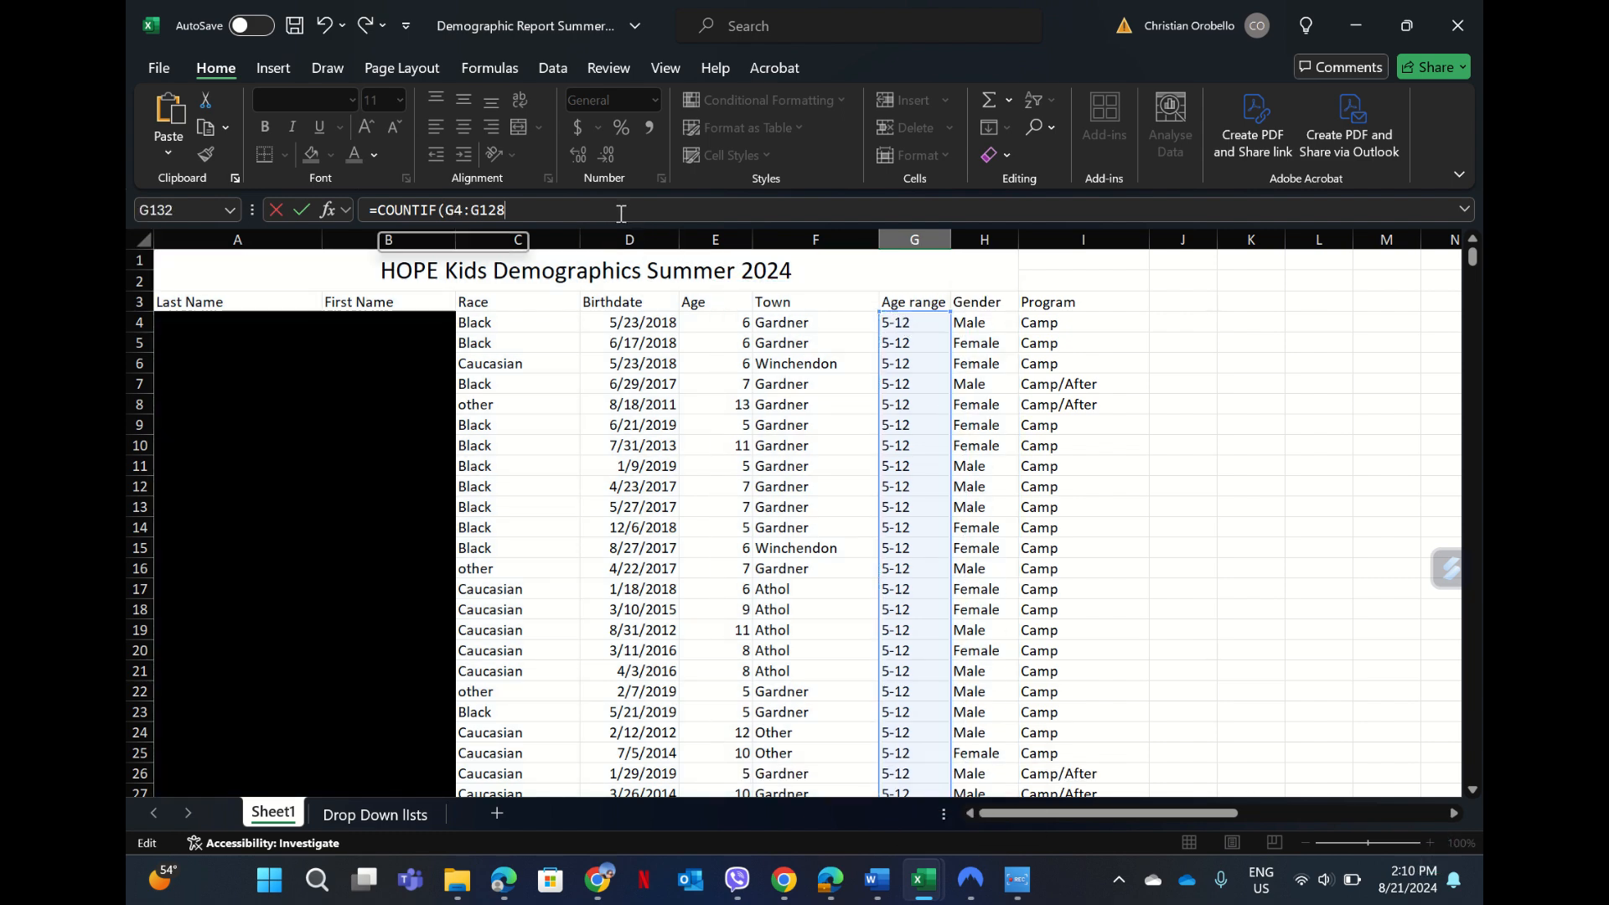
{"action": "type", "text": ","}
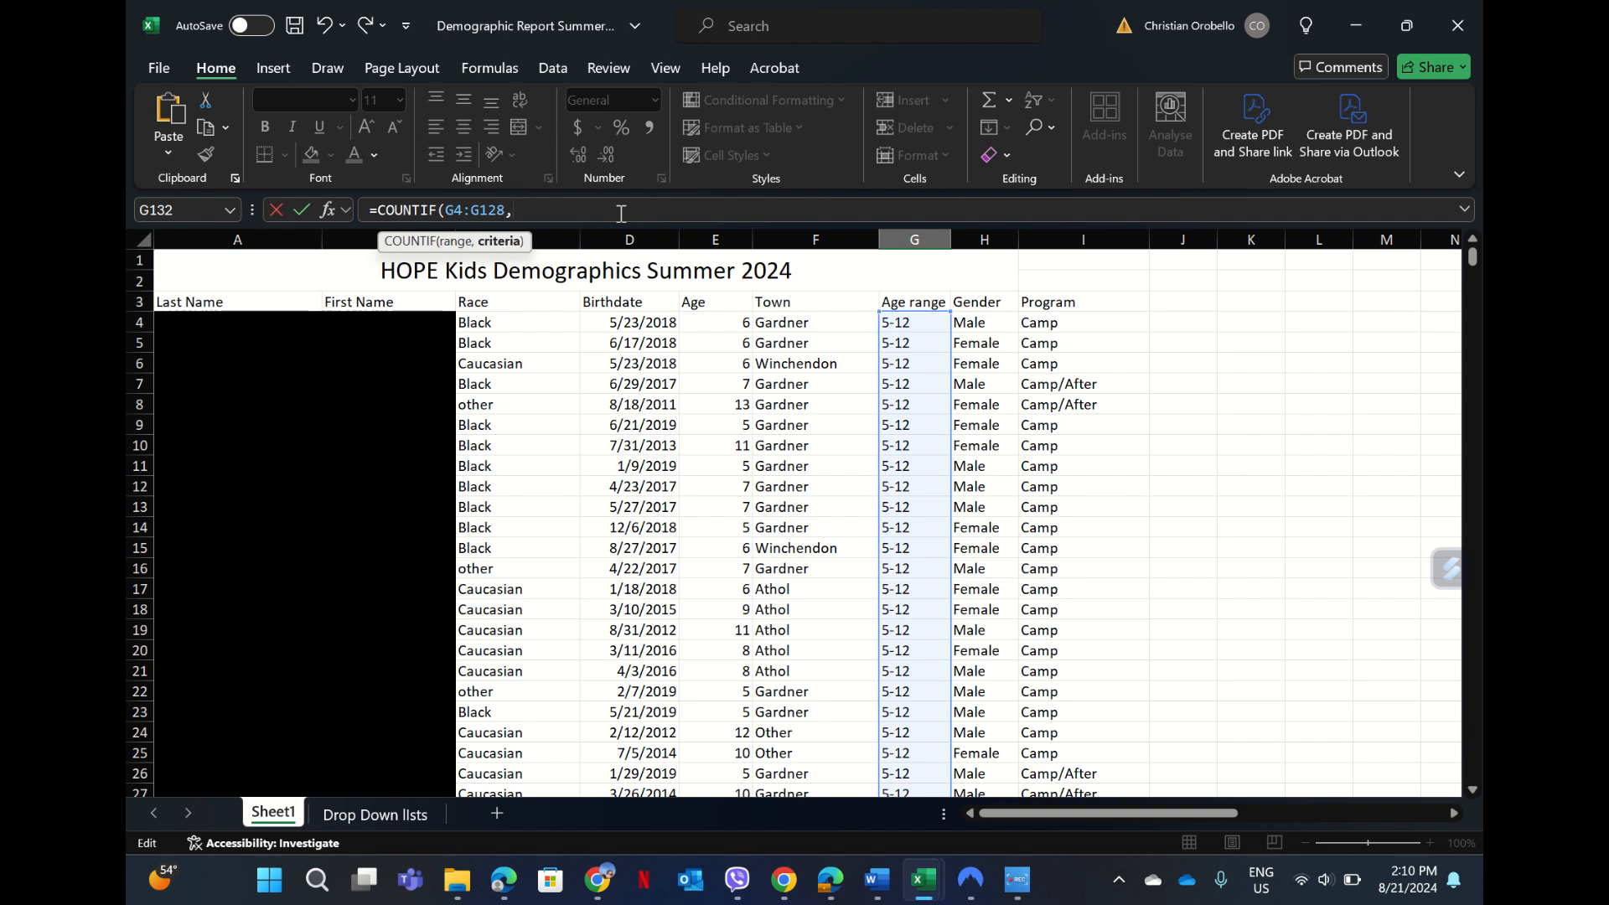
{"action": "type", "text": "\"13"}
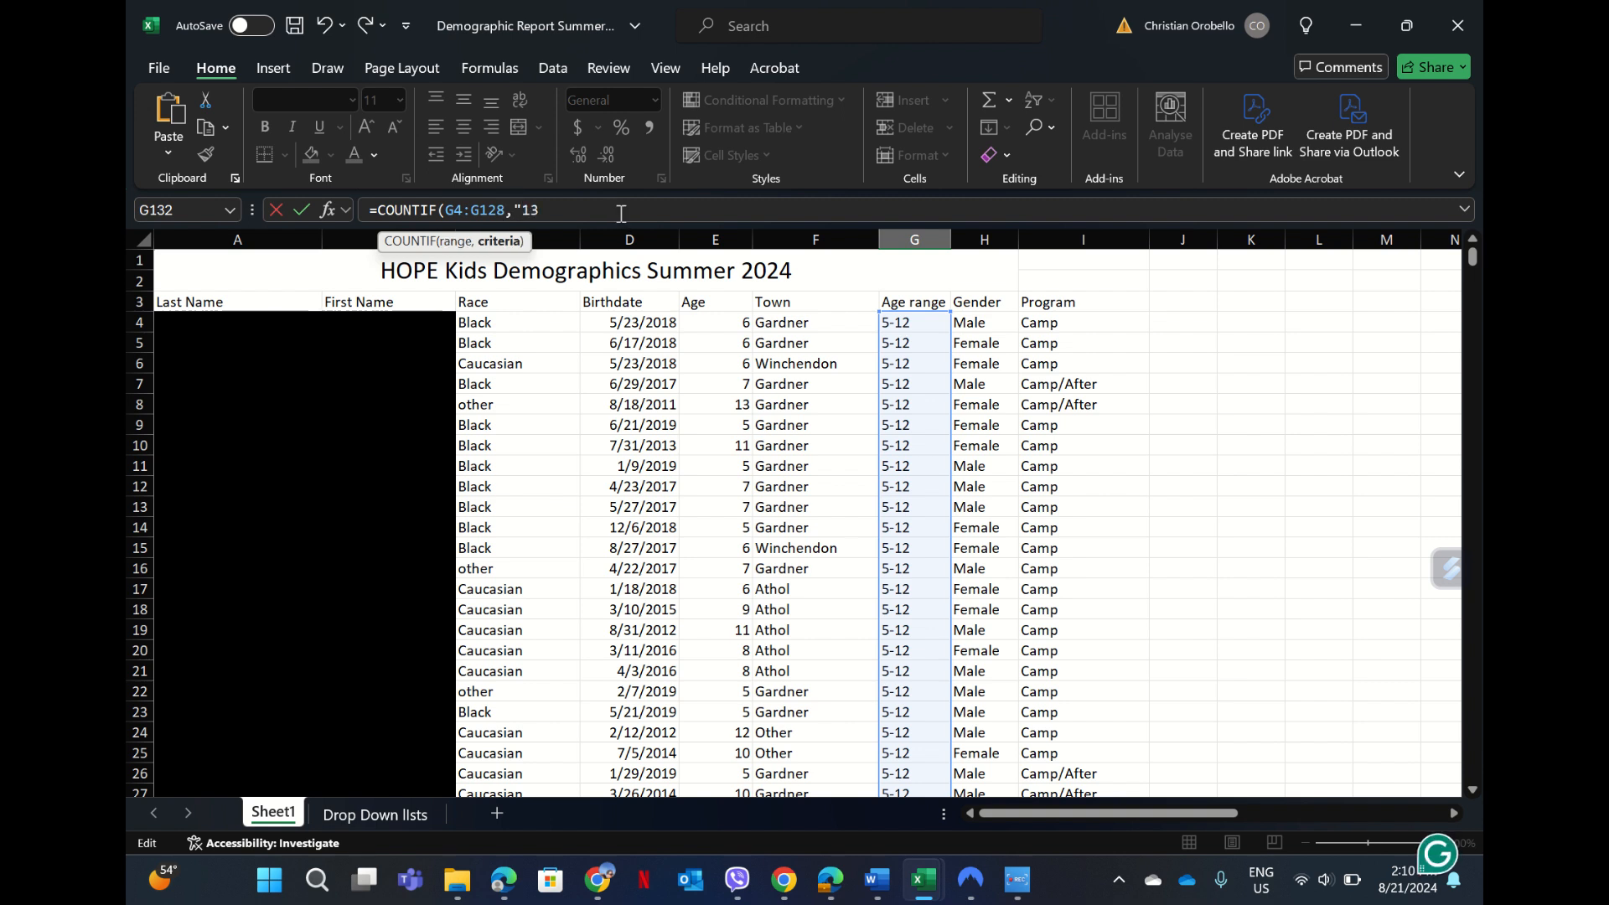
{"action": "type", "text": "-18\")"}
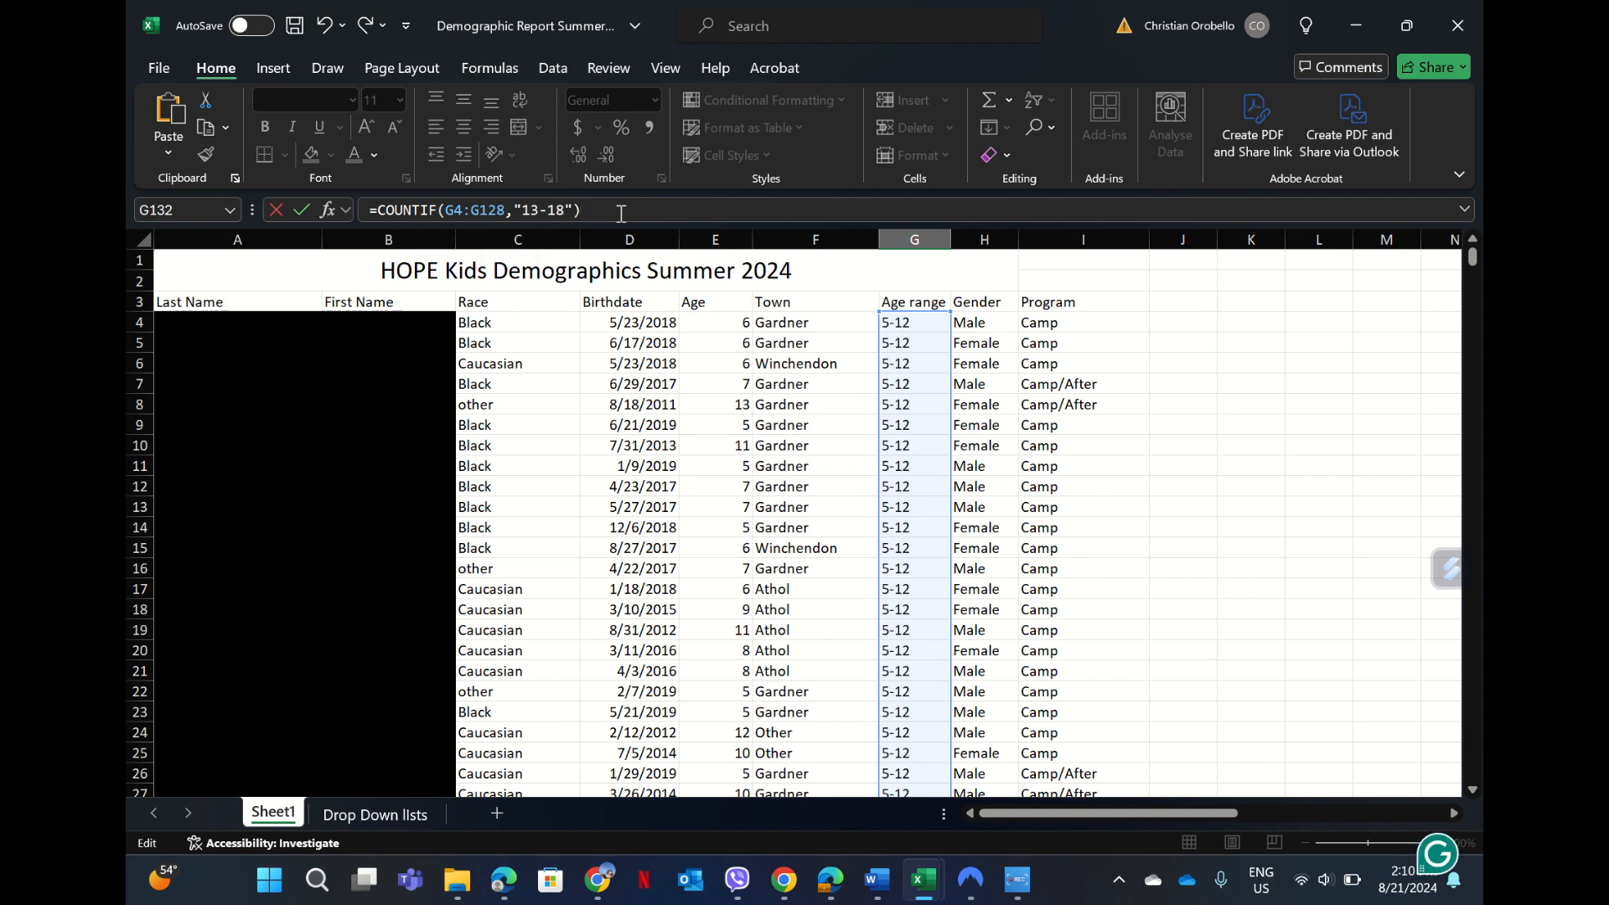
{"action": "key", "text": "Return"}
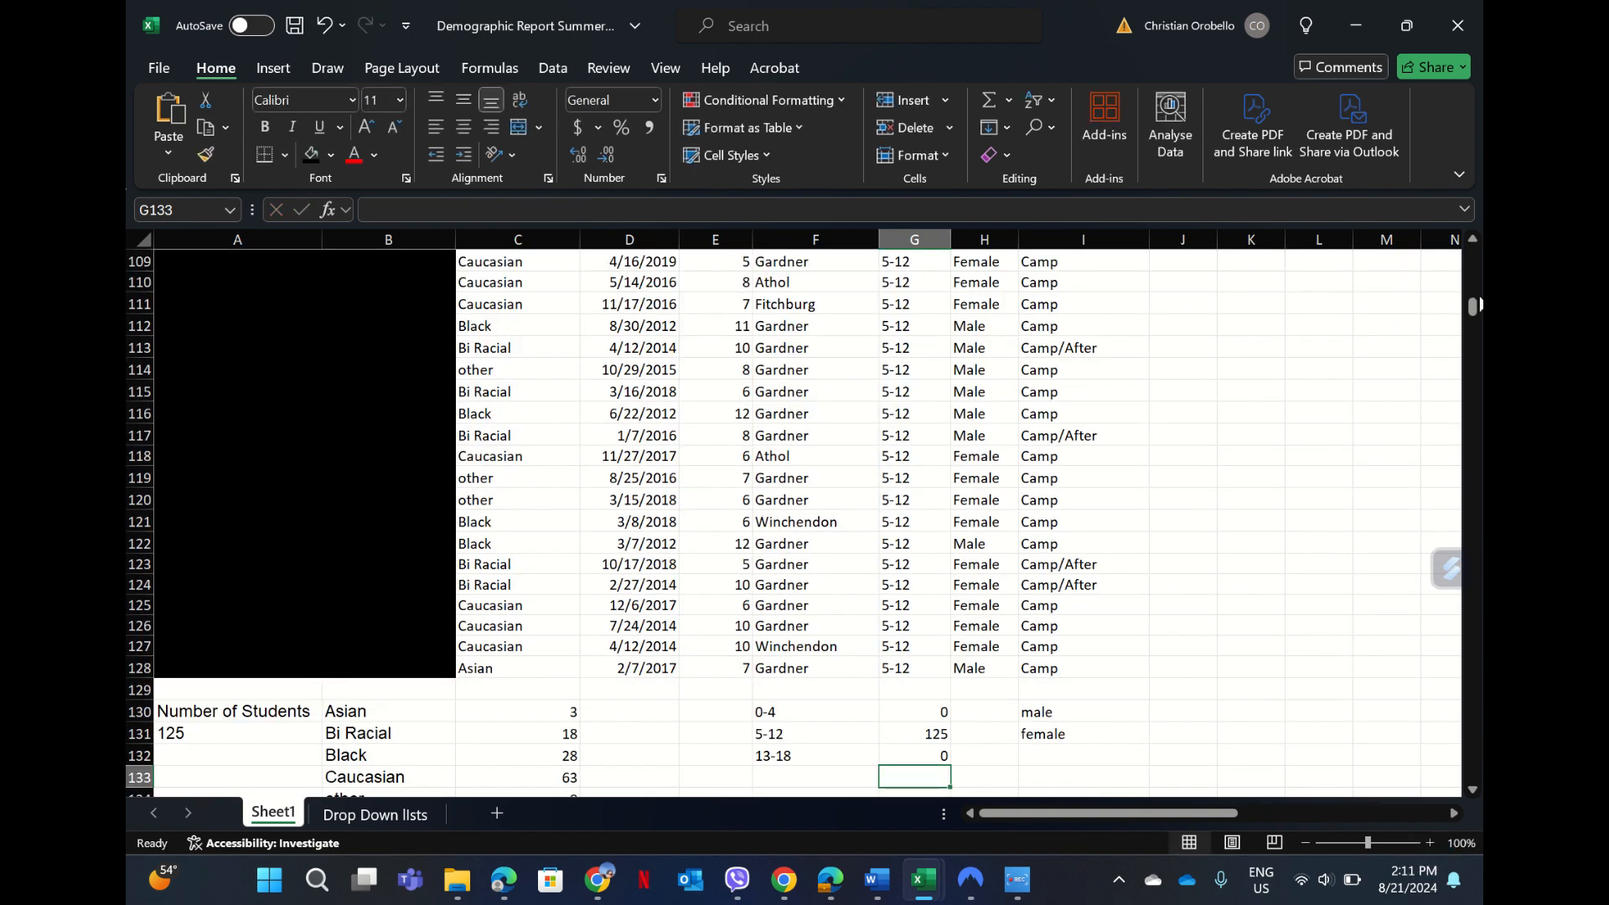
- Total the age range counts G130:G132 in G133 with AutoSum and label F133 Total
{"action": "left_click", "coordinate": [937, 712]}
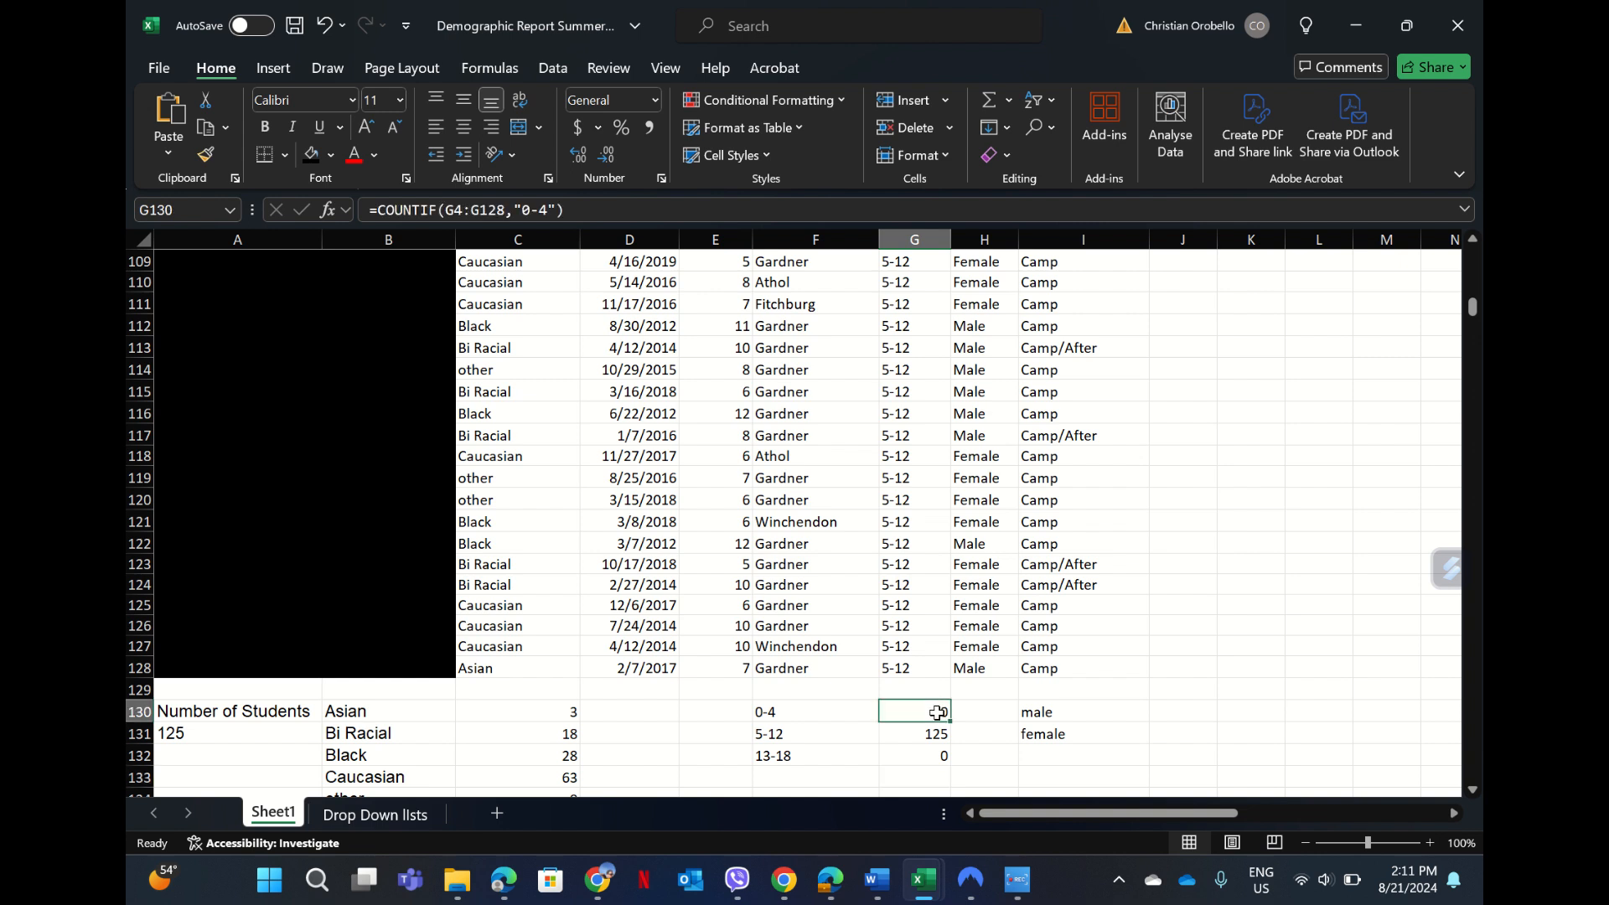
{"action": "left_click_drag", "start_coordinate": [936, 712], "coordinate": [925, 775]}
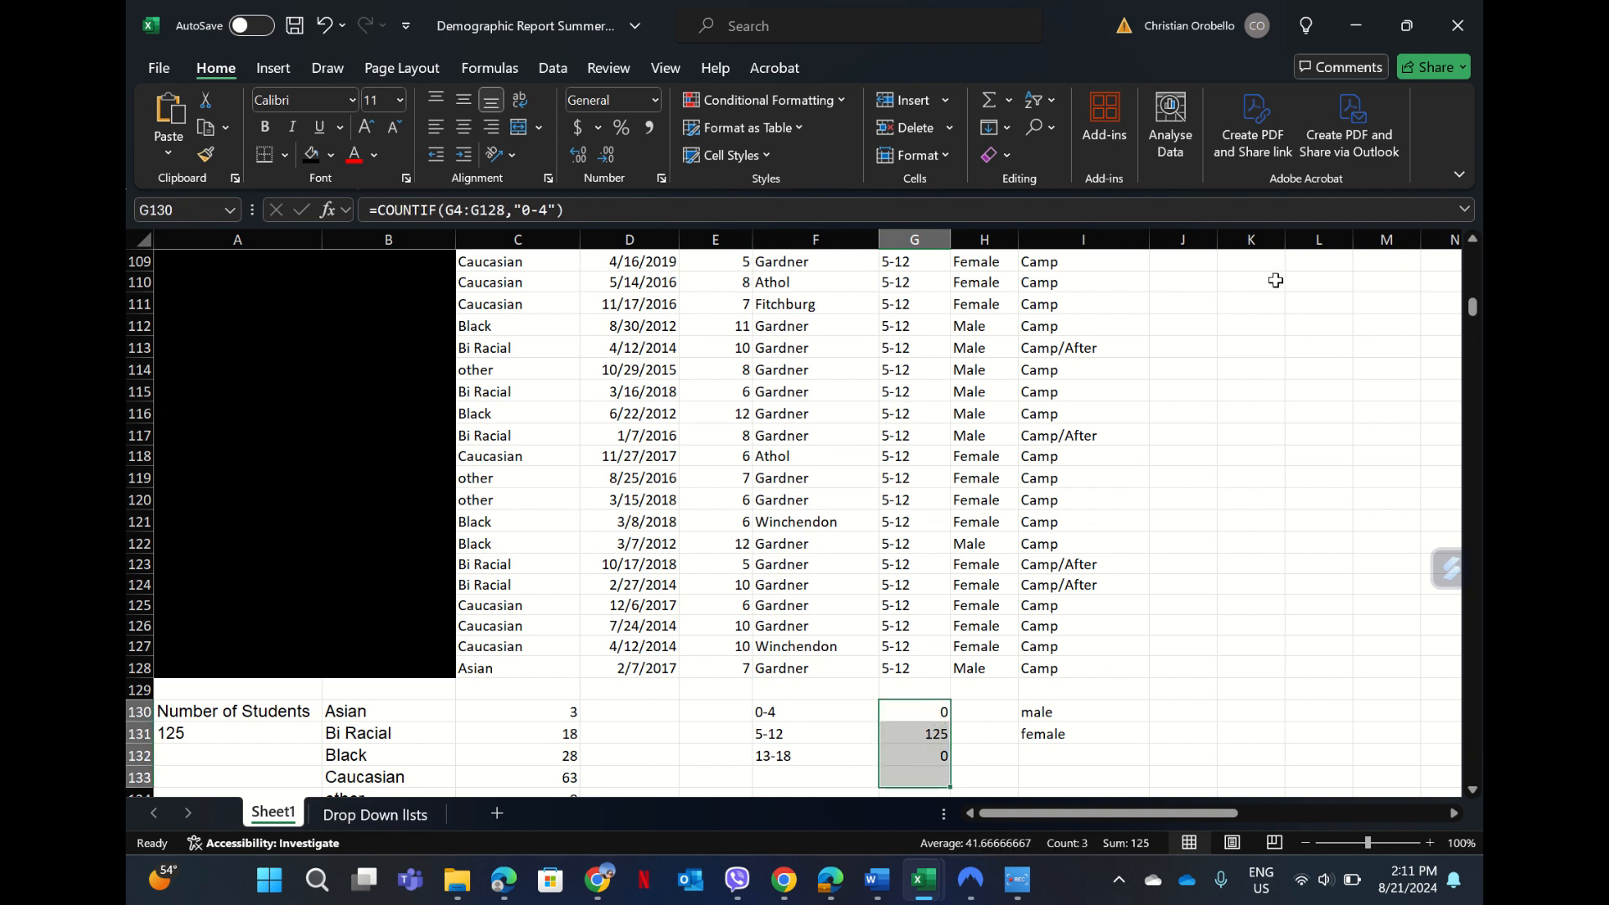
{"action": "left_click", "coordinate": [978, 99]}
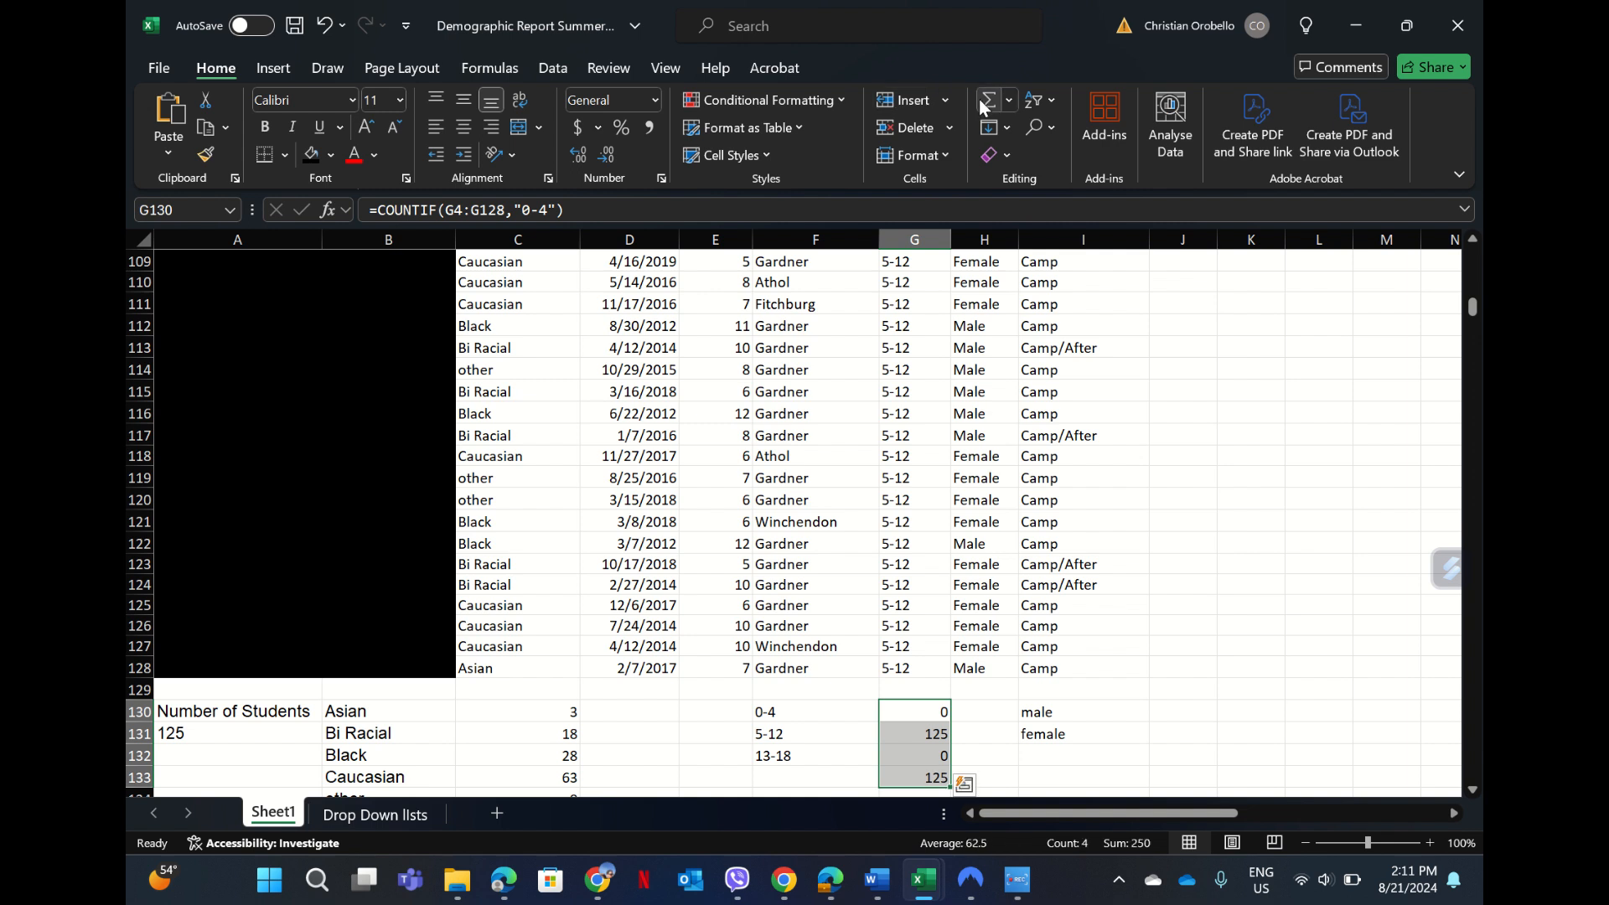
{"action": "left_click", "coordinate": [776, 782]}
{"action": "type", "text": "To"}
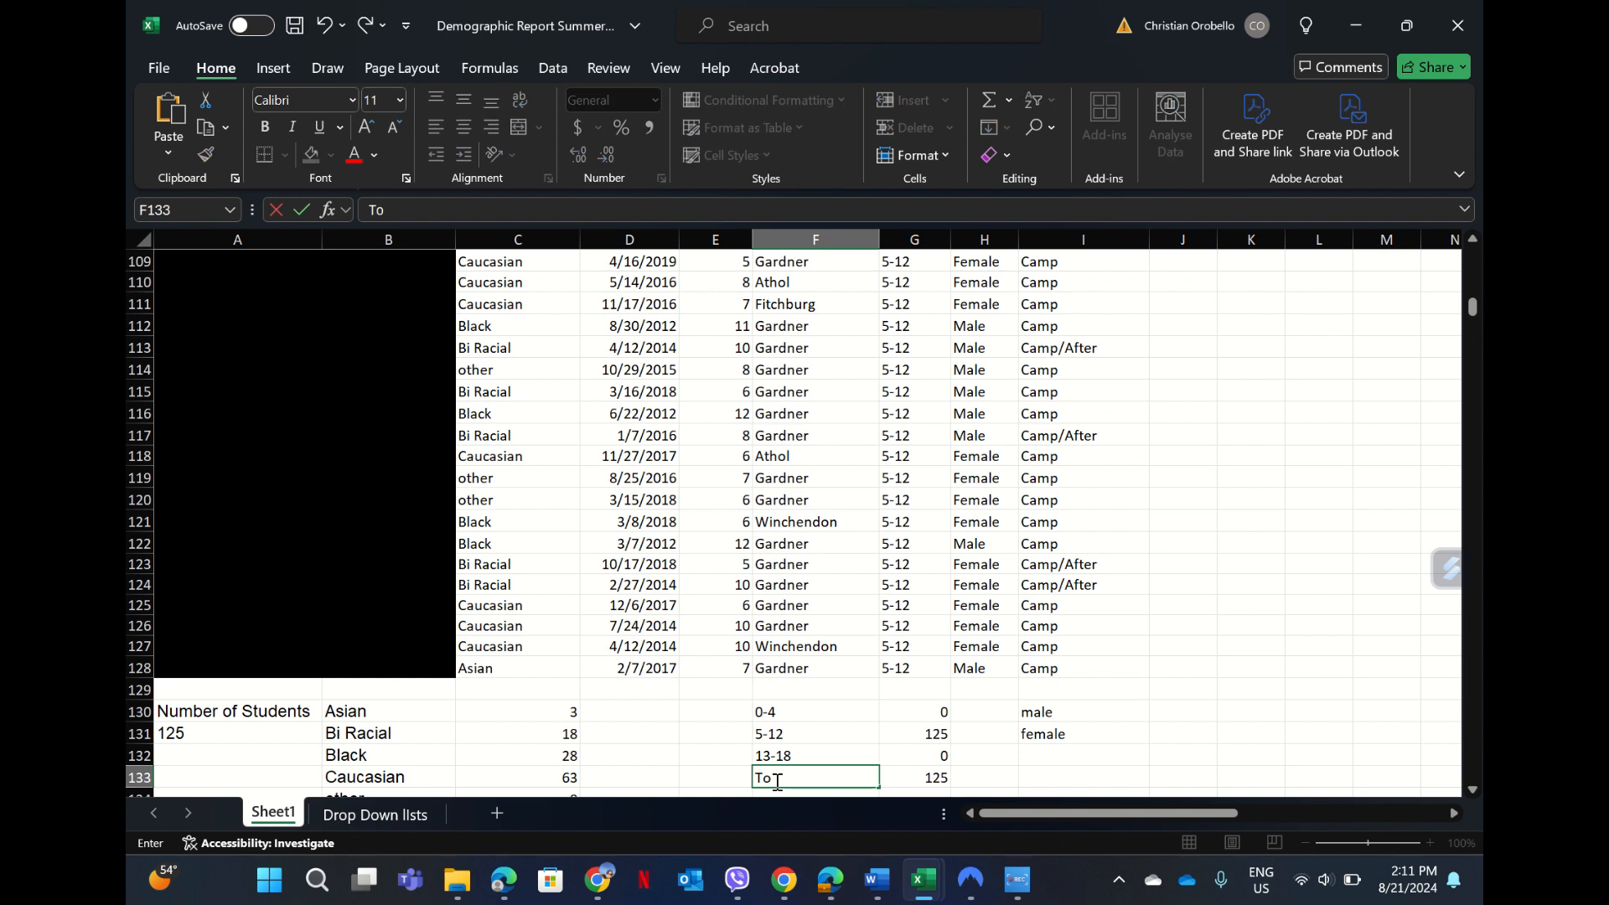
{"action": "type", "text": "tal"}
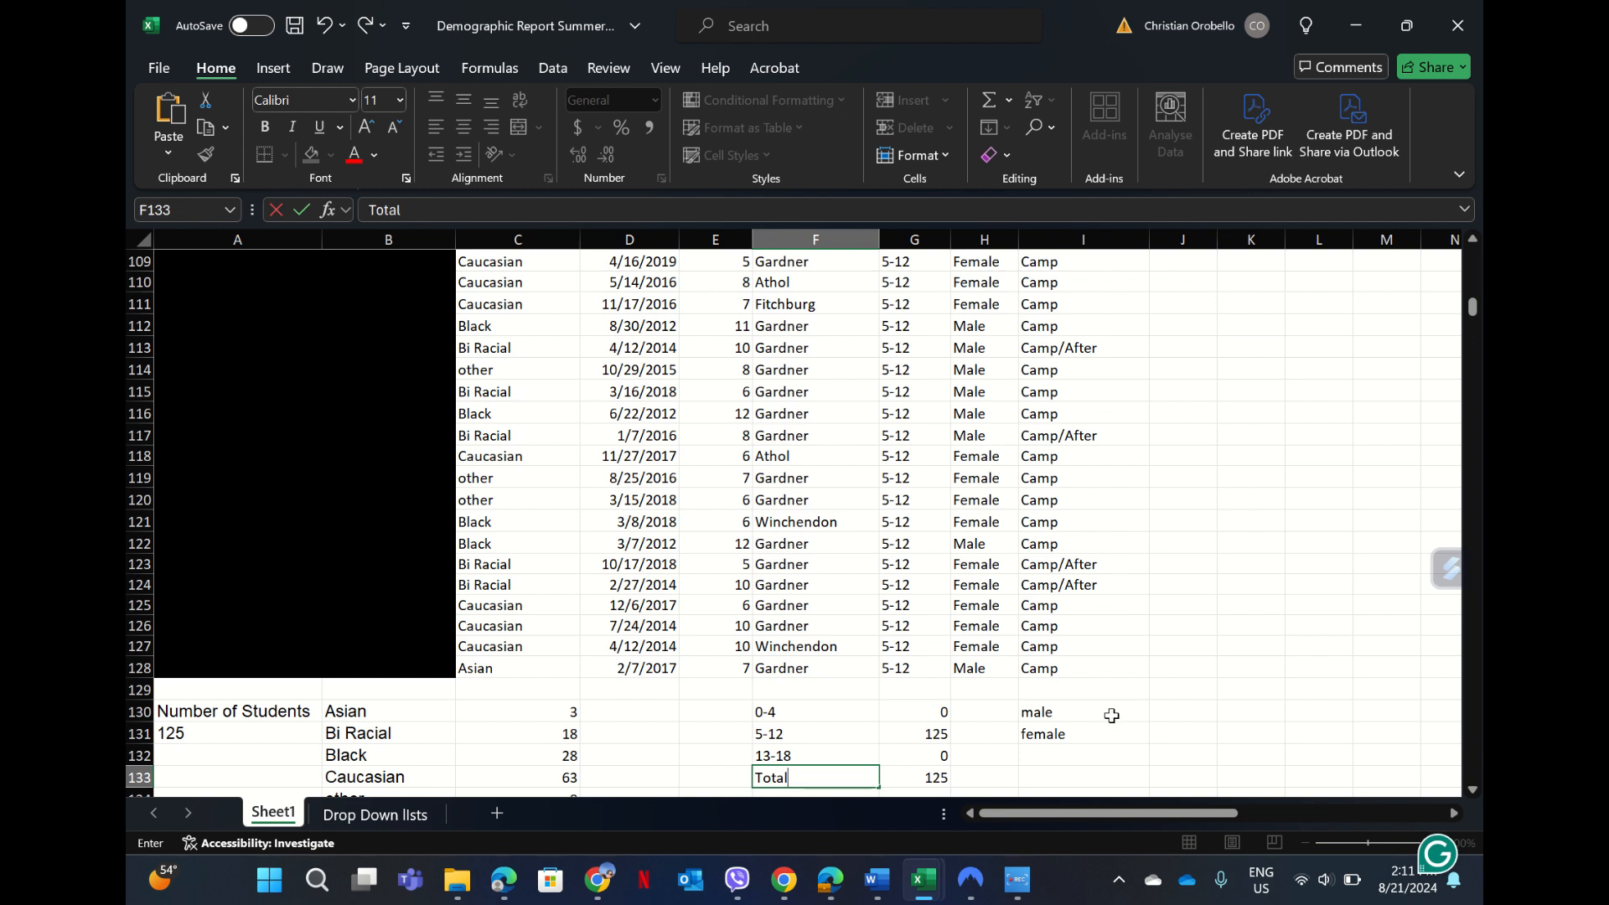
- Count the male students in H130 with =COUNTIF(H4:H128,"male")
{"action": "left_click", "coordinate": [989, 718]}
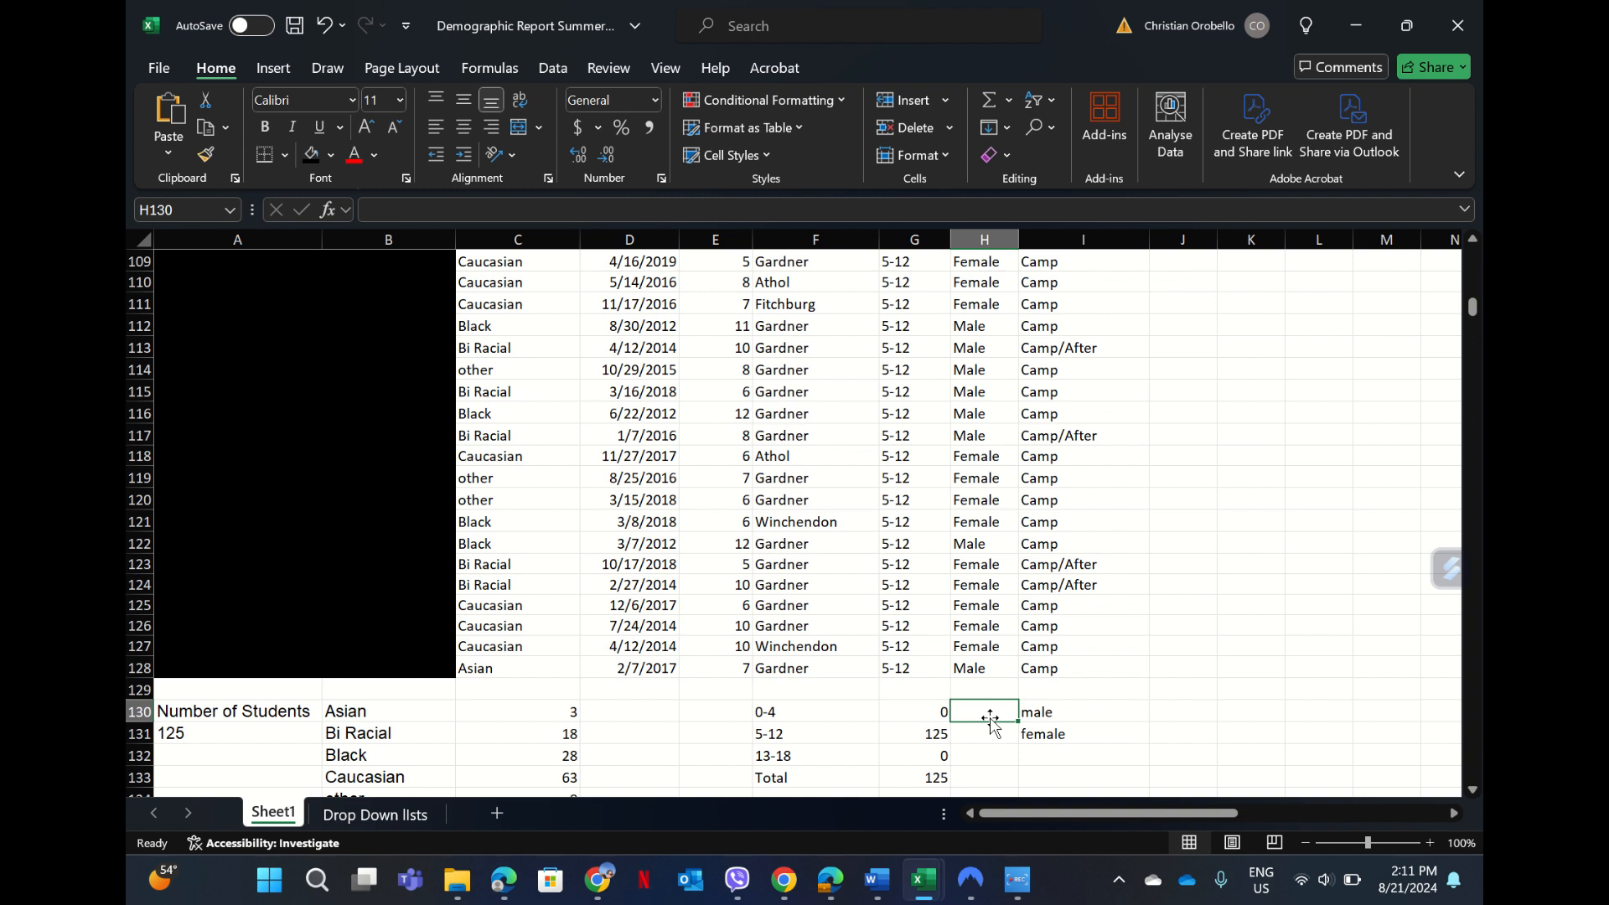
{"action": "type", "text": "="}
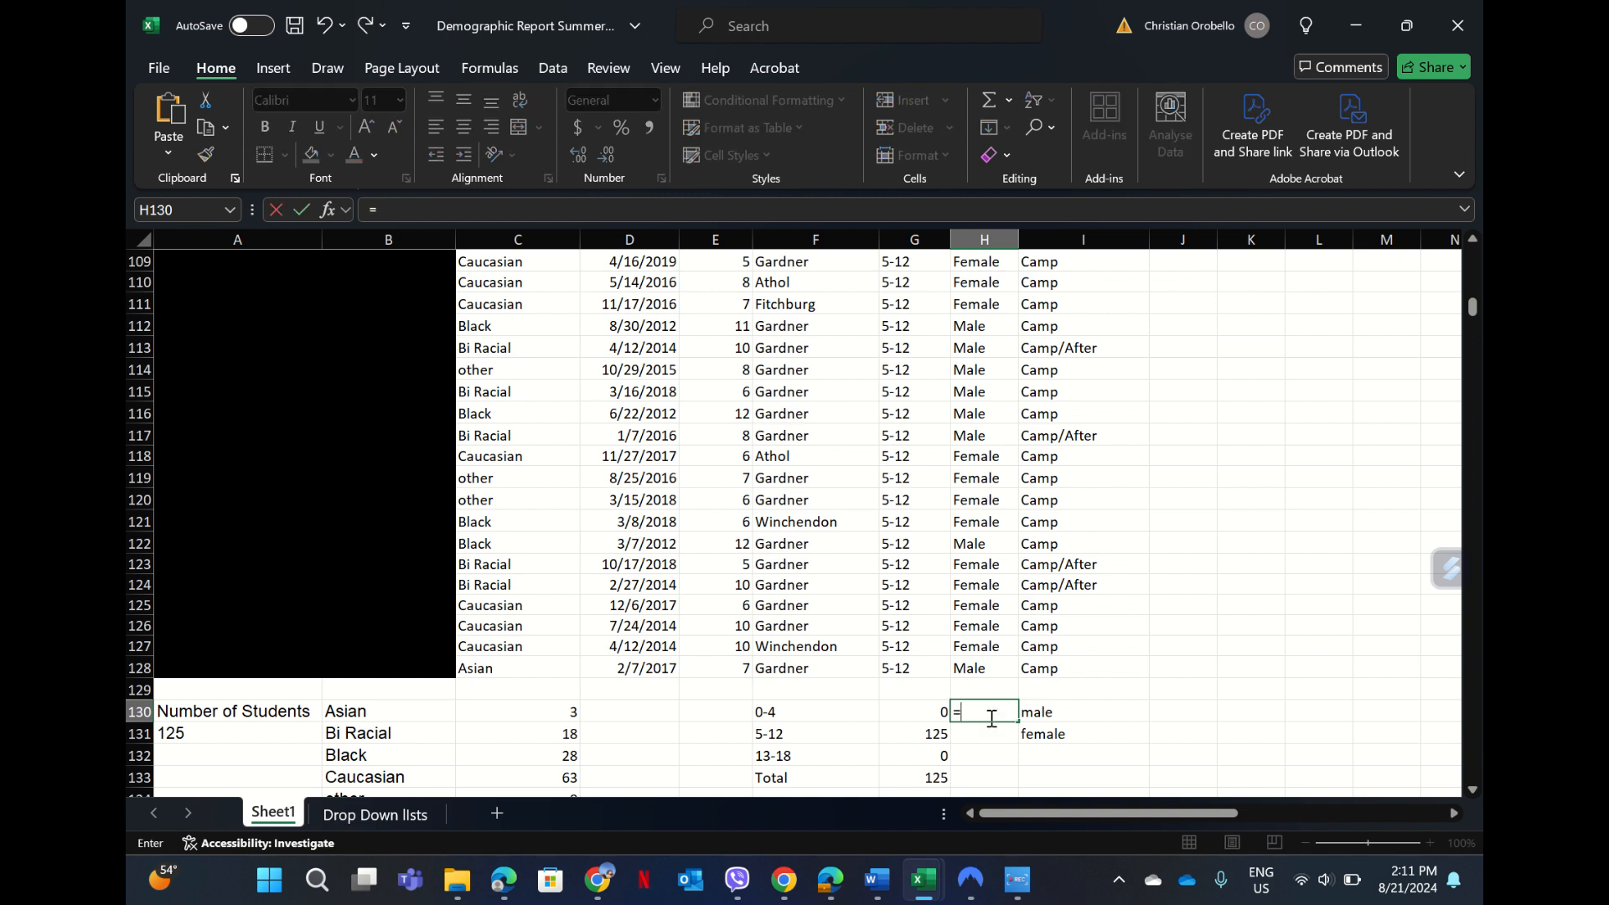
{"action": "type", "text": "co"}
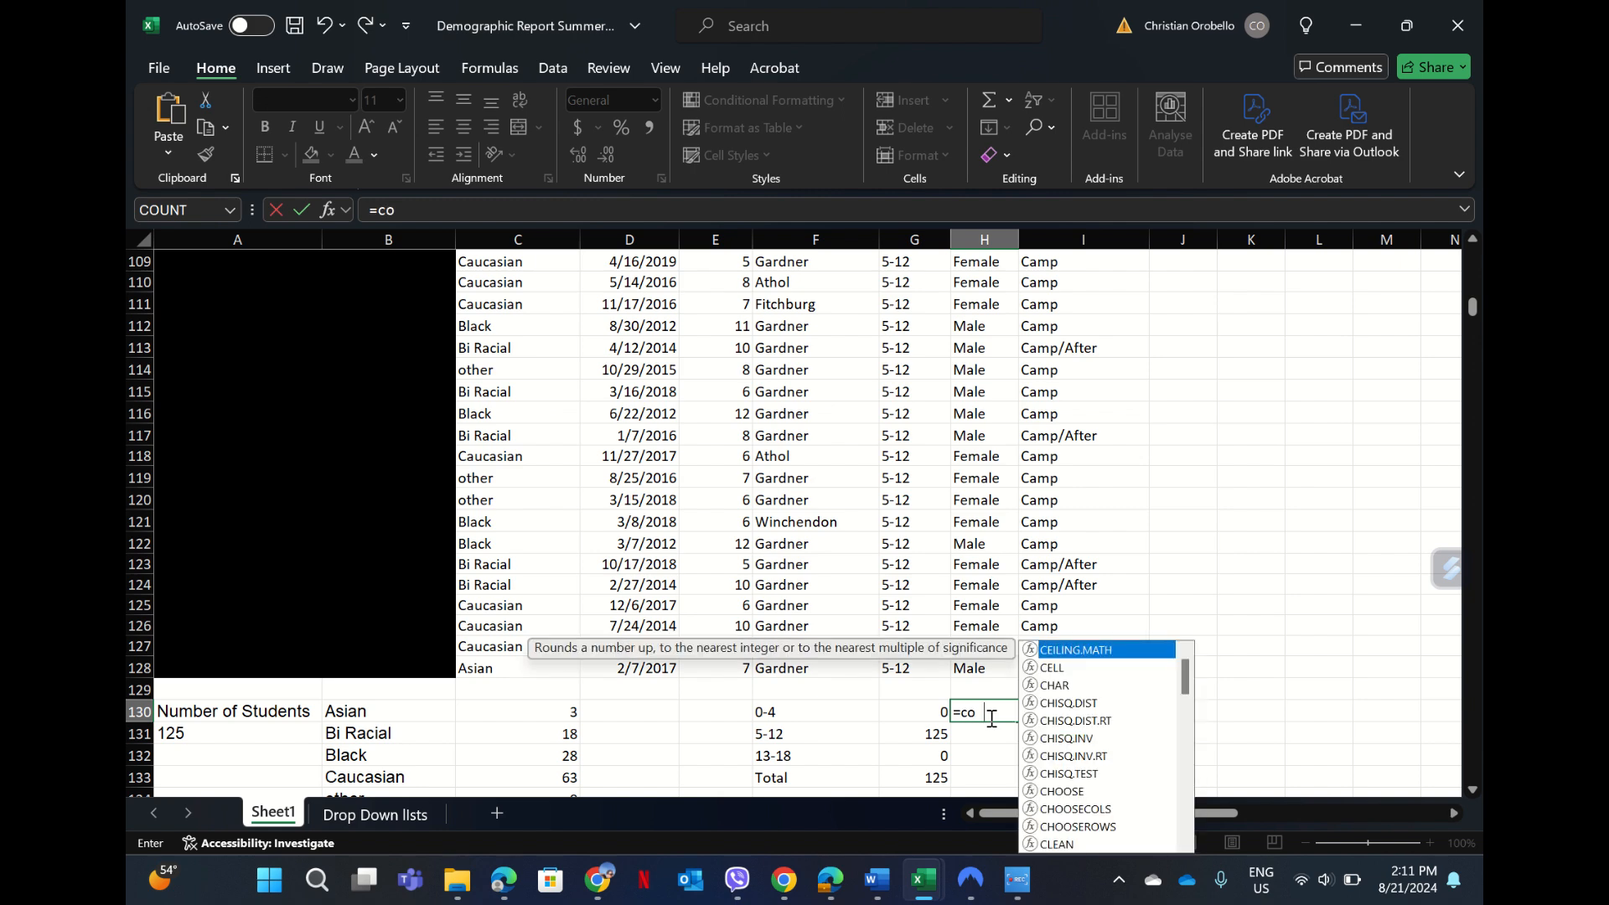
{"action": "type", "text": "untif"}
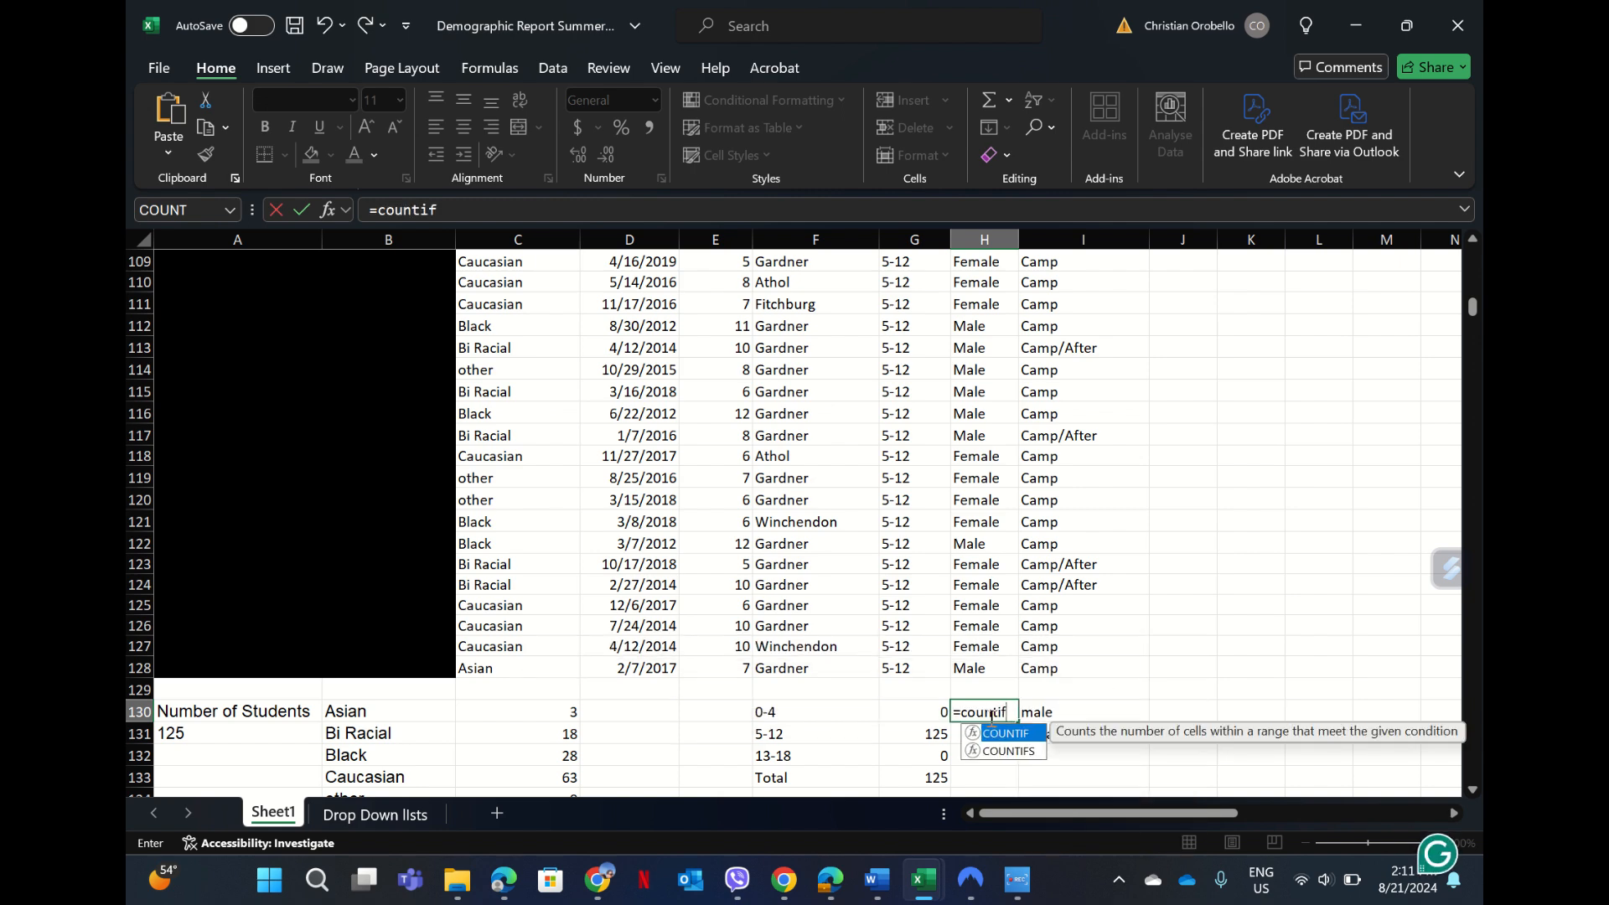
{"action": "type", "text": "("}
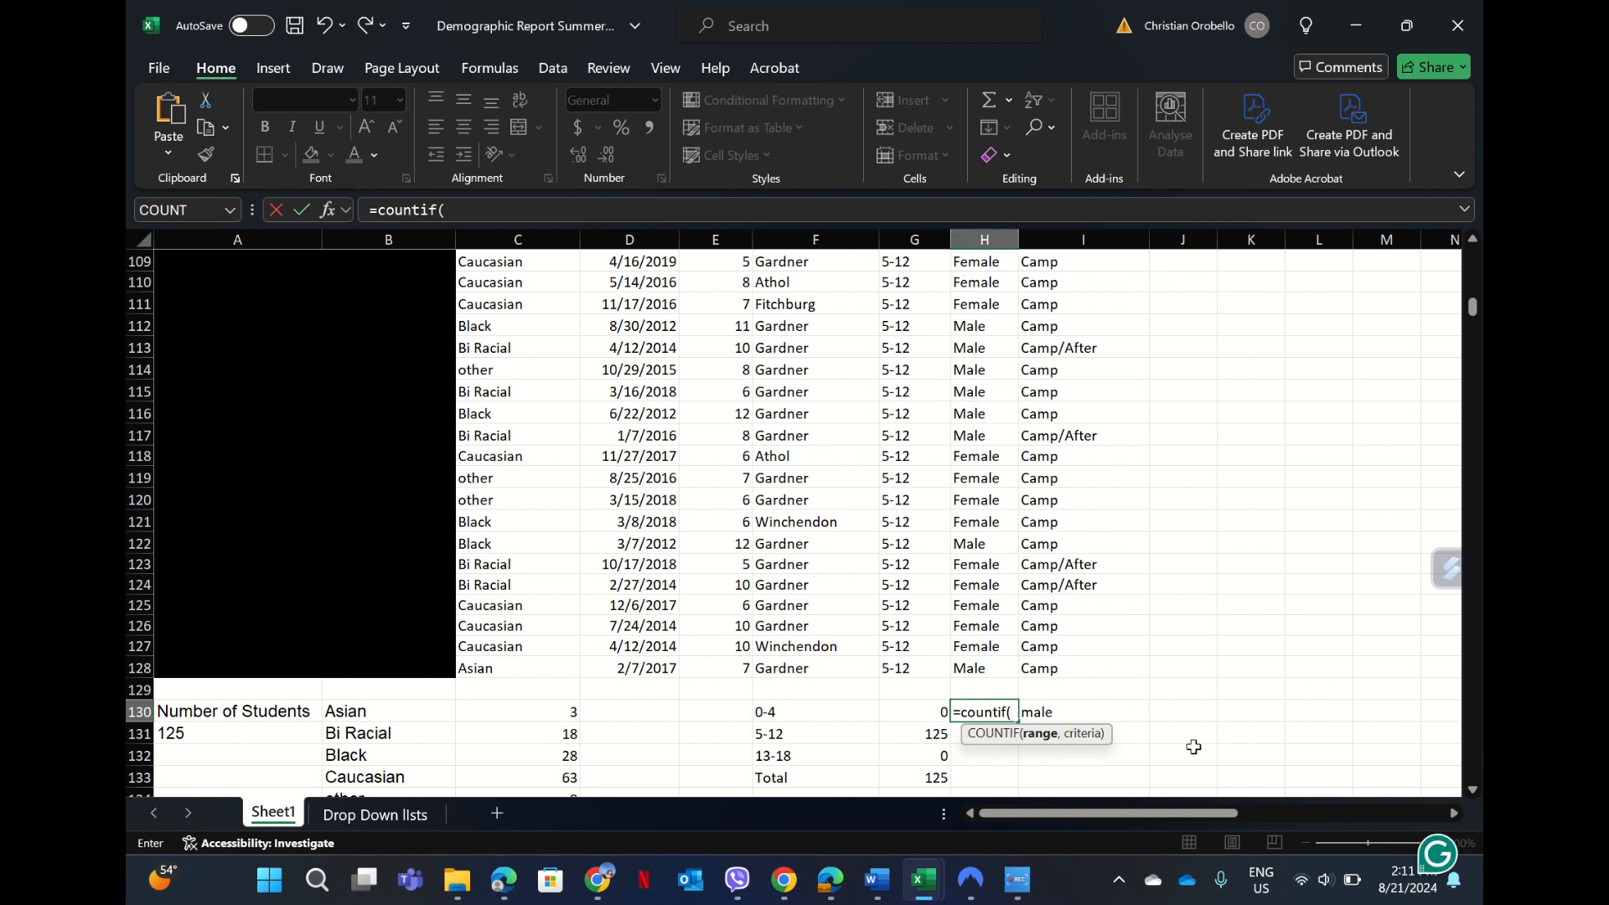
{"action": "type", "text": "h4:h128"}
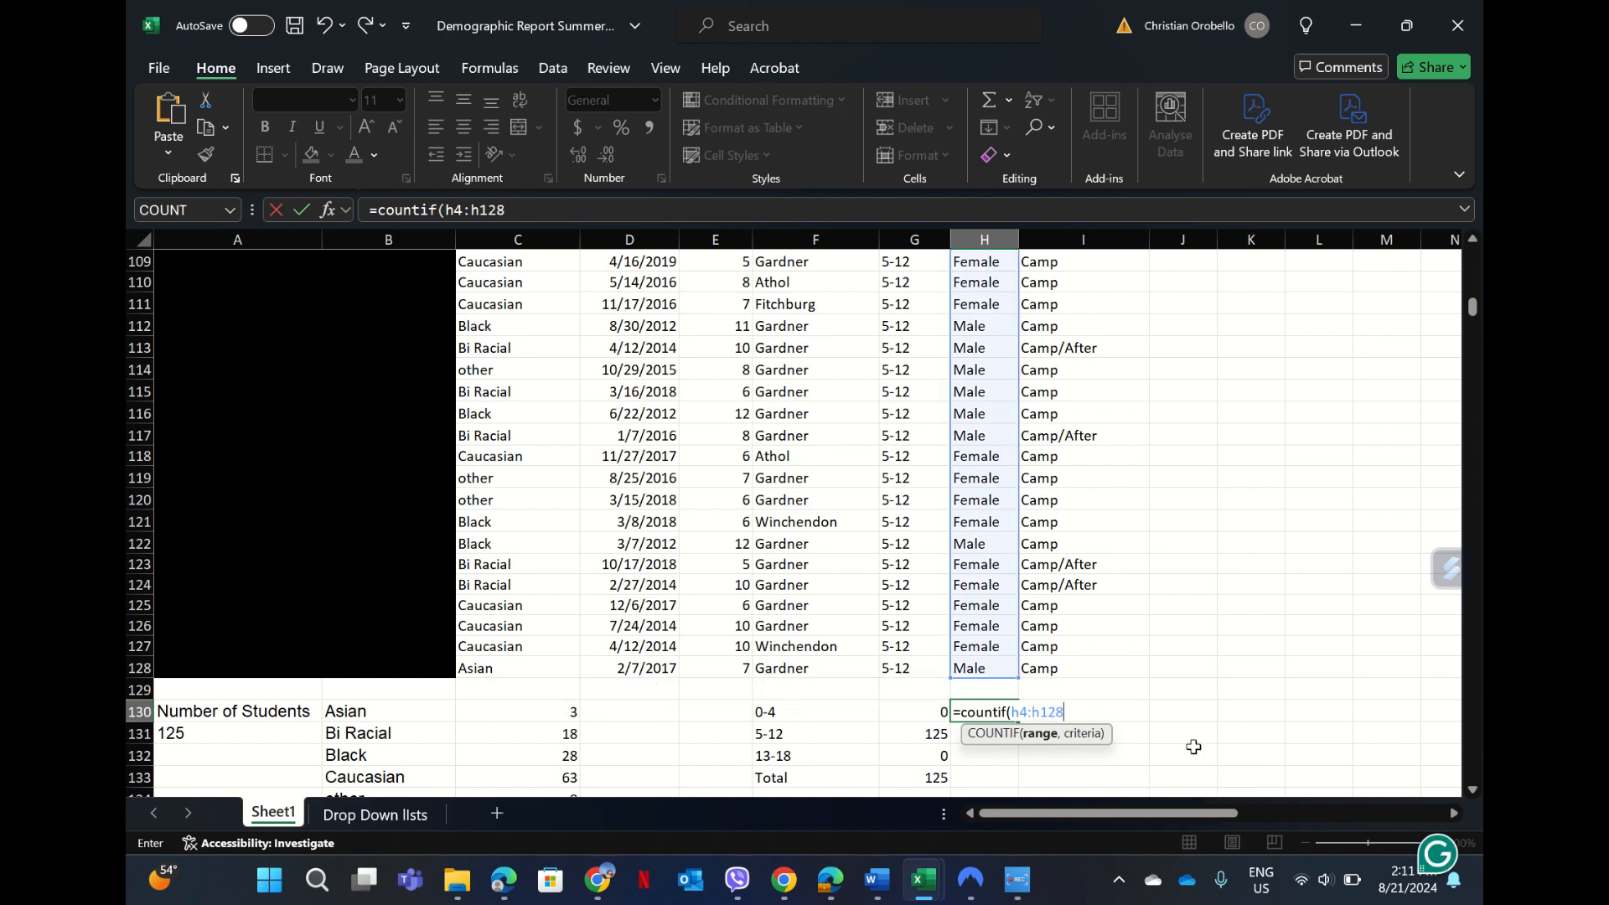
{"action": "key", "text": "BackSpace"}
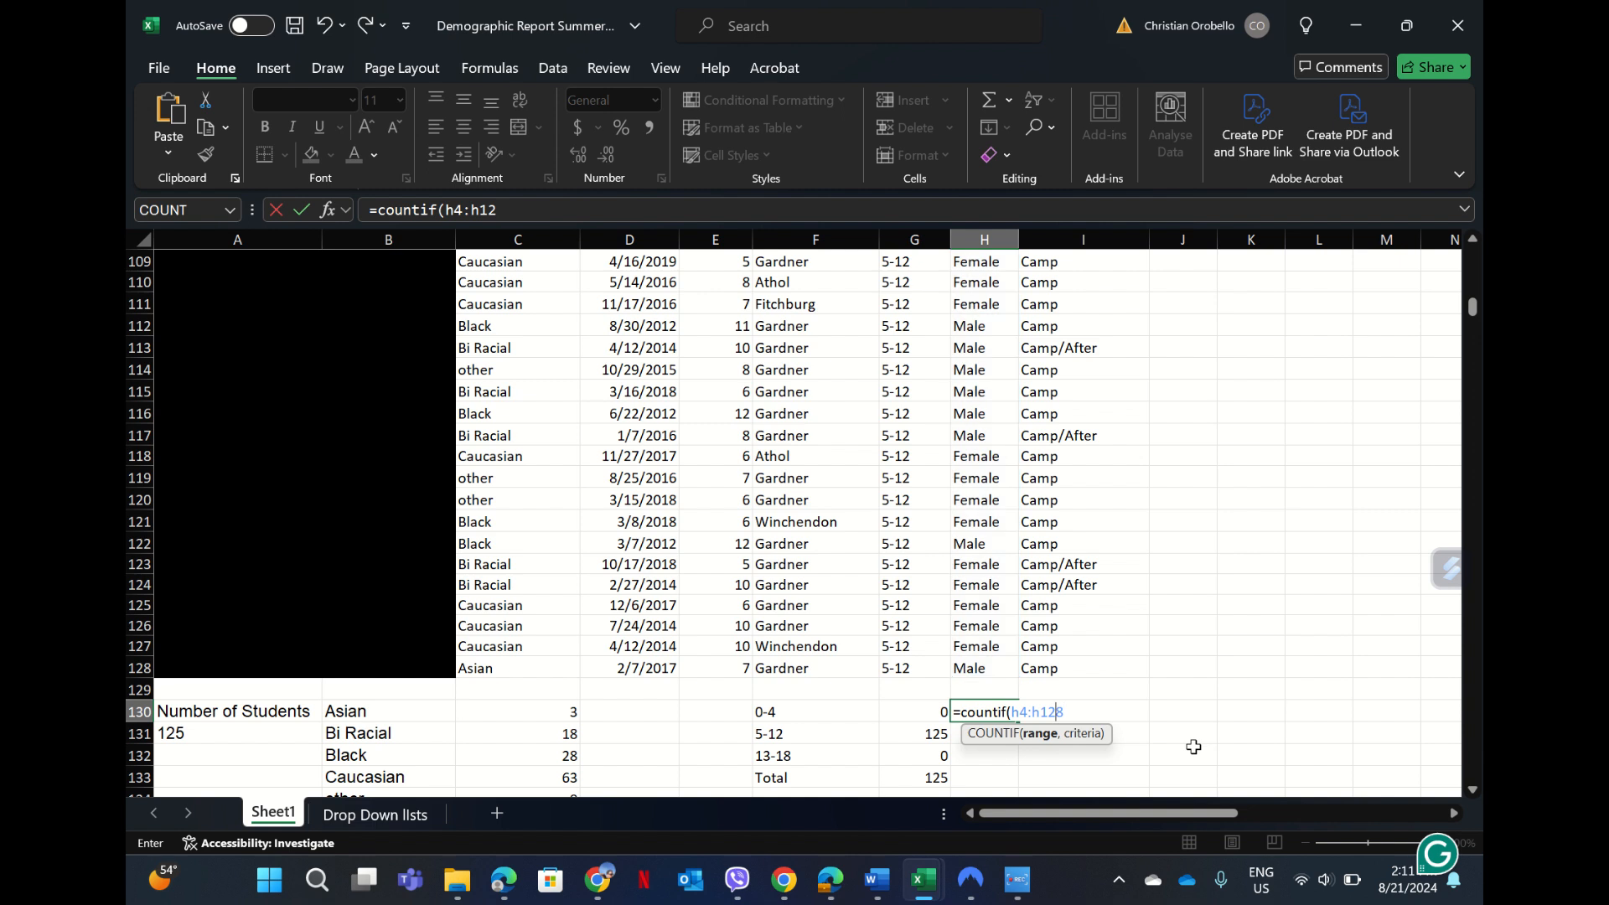
{"action": "type", "text": "9"}
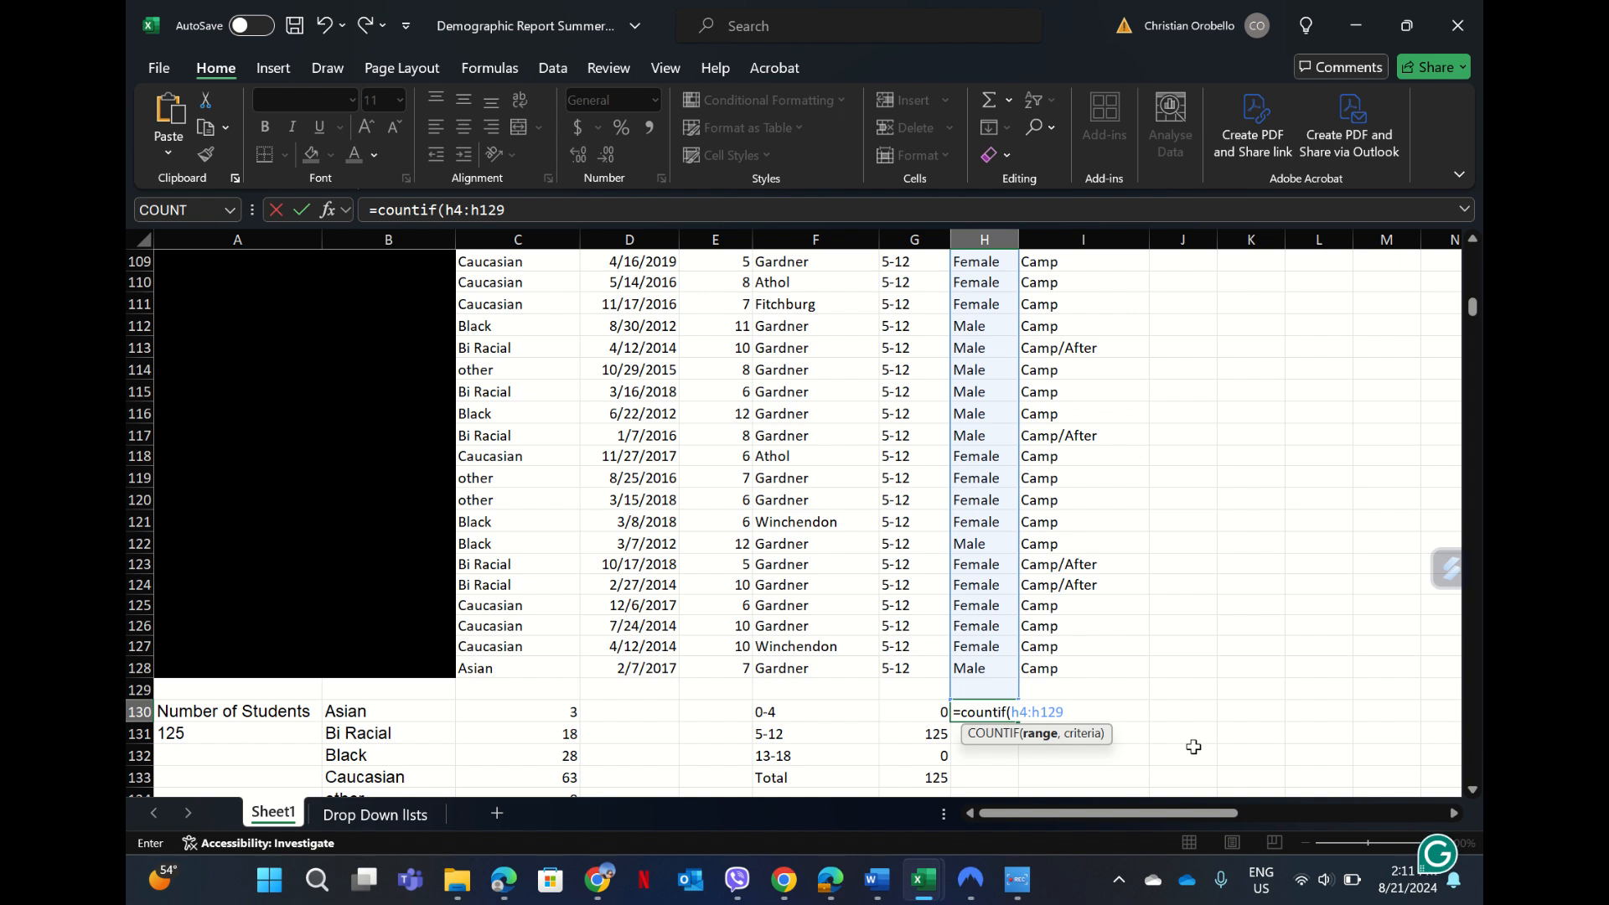
{"action": "key", "text": "BackSpace"}
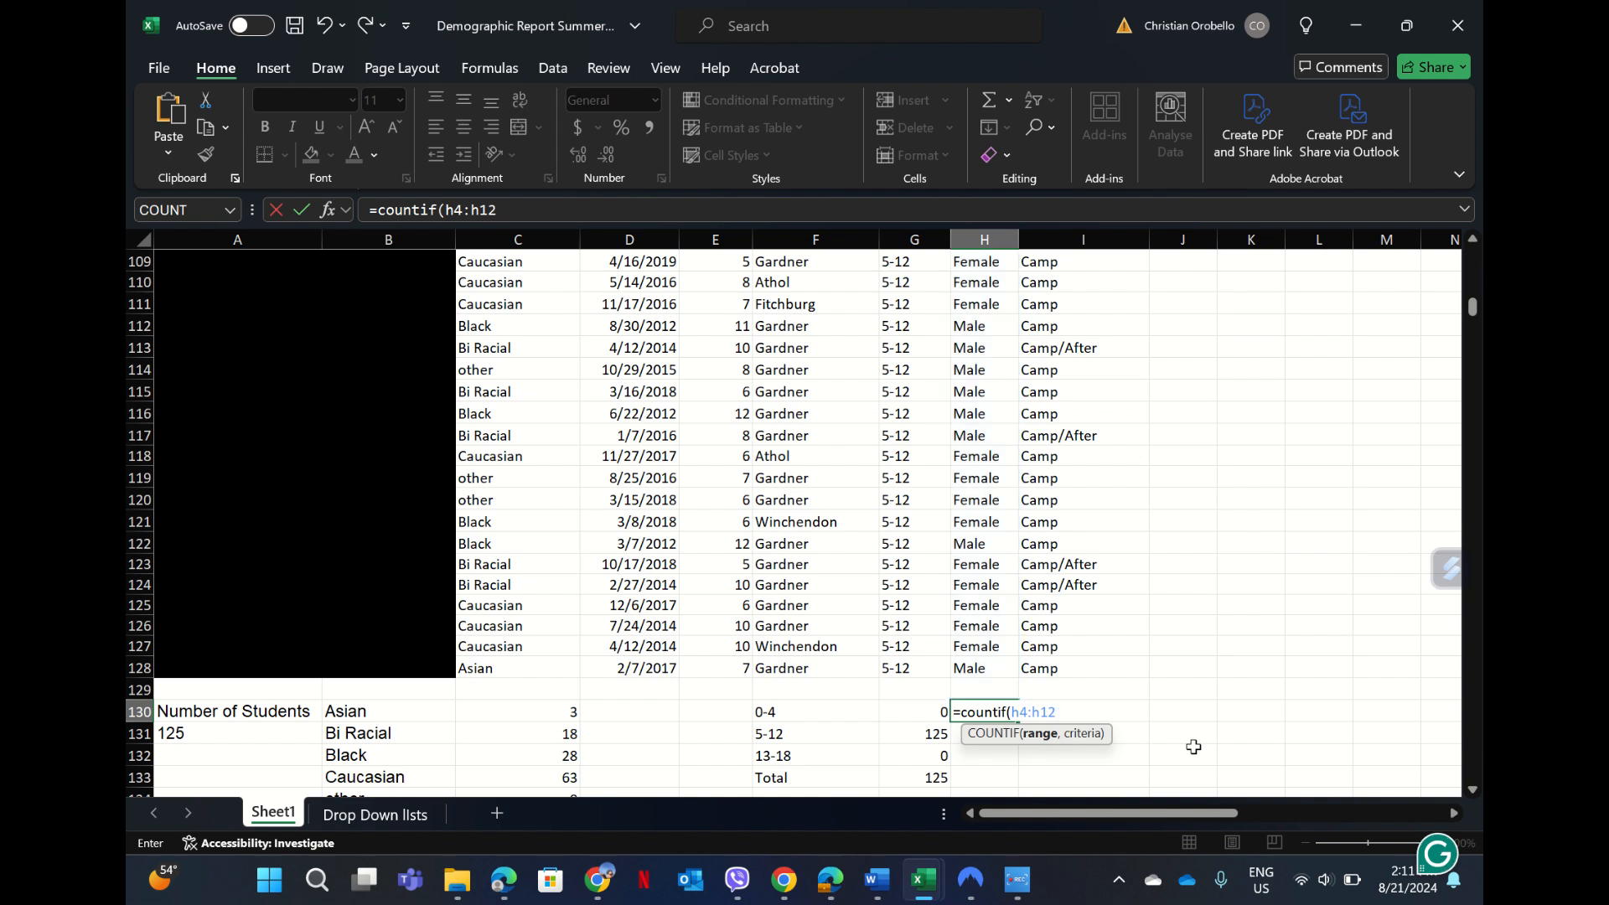
{"action": "type", "text": "8"}
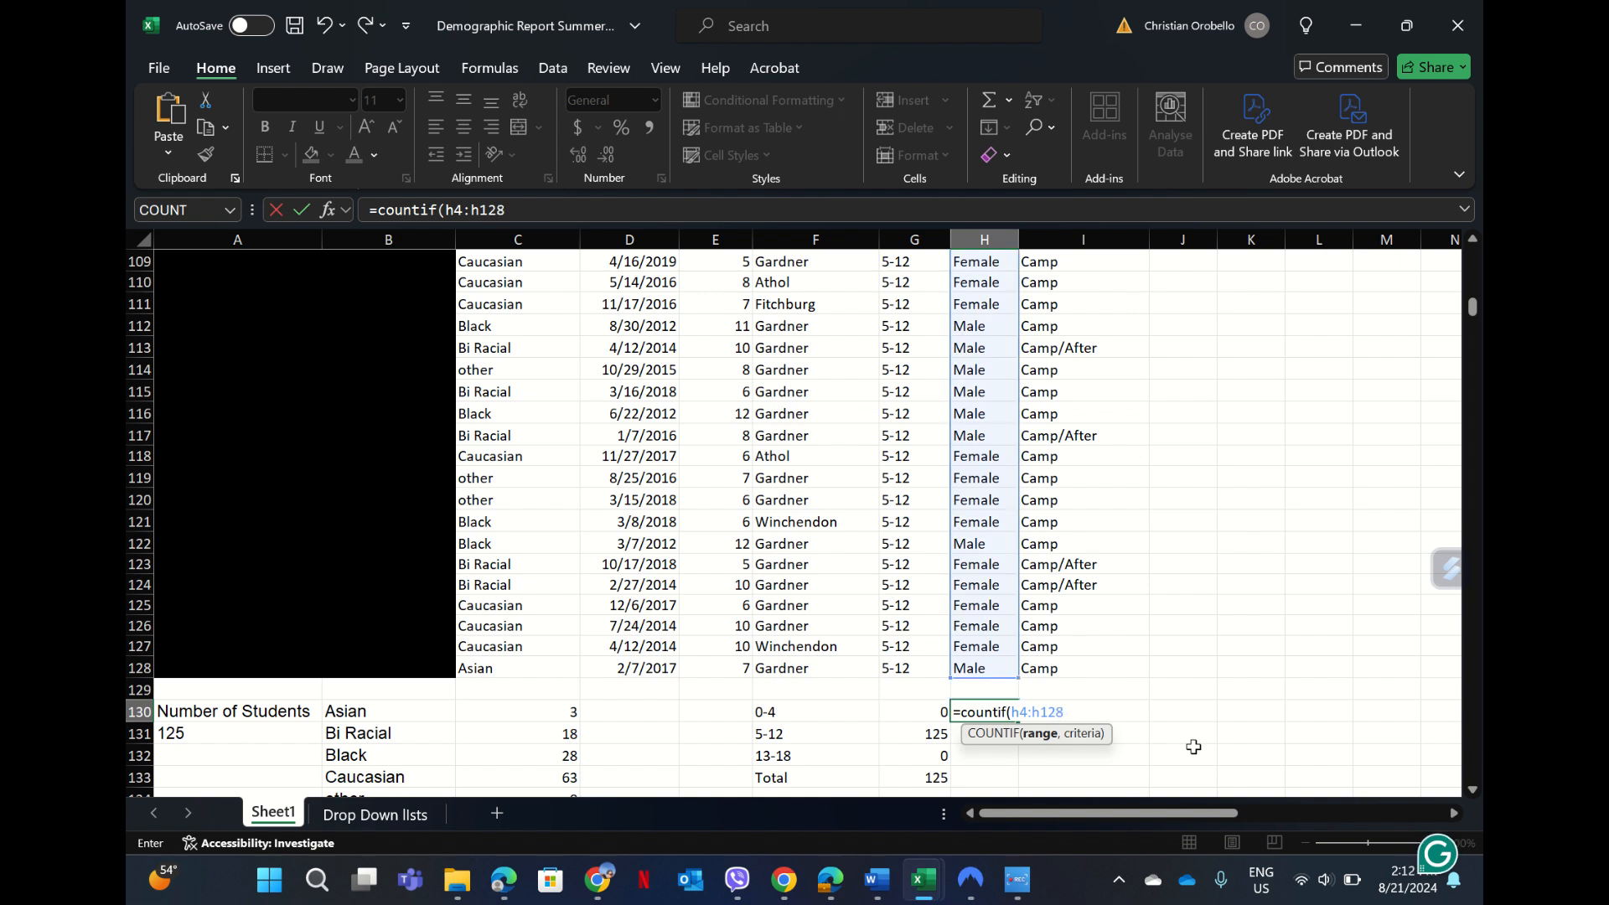
{"action": "type", "text": ","}
{"action": "type", "text": "male"}
{"action": "key", "text": "BackSpace"}
{"action": "key", "text": "BackSpace"}
{"action": "key", "text": "BackSpace"}
{"action": "key", "text": "BackSpace"}
{"action": "type", "text": "\"male\")"}
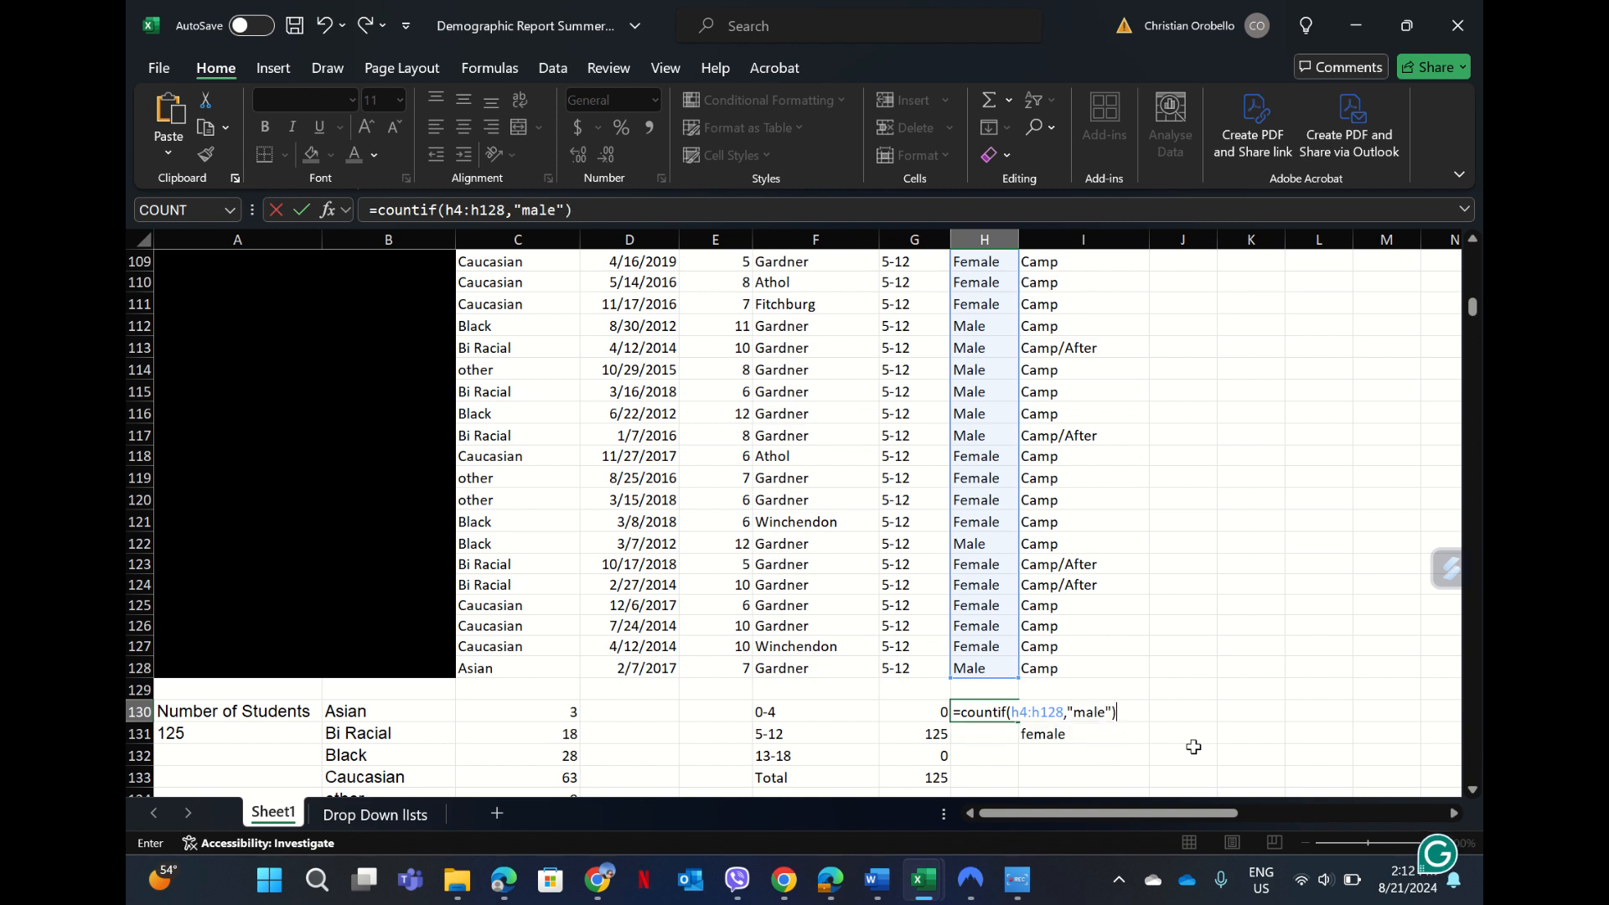
{"action": "key", "text": "Return"}
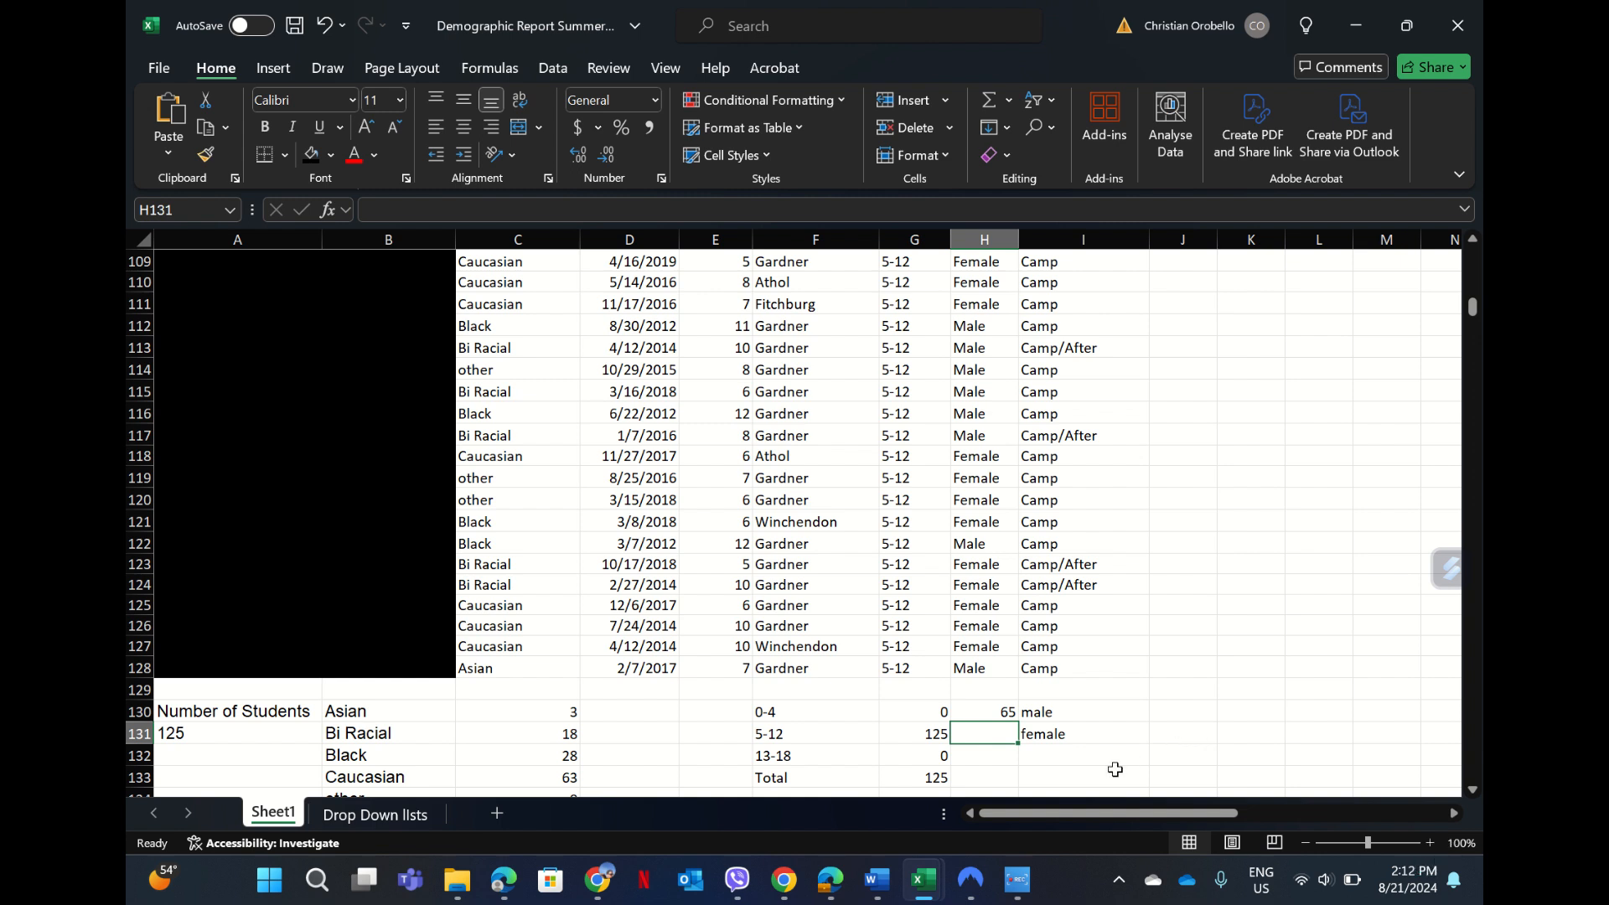
- Count the female students in H131 with =COUNTIF(H4:H128,"female")
{"action": "type", "text": "=count"}
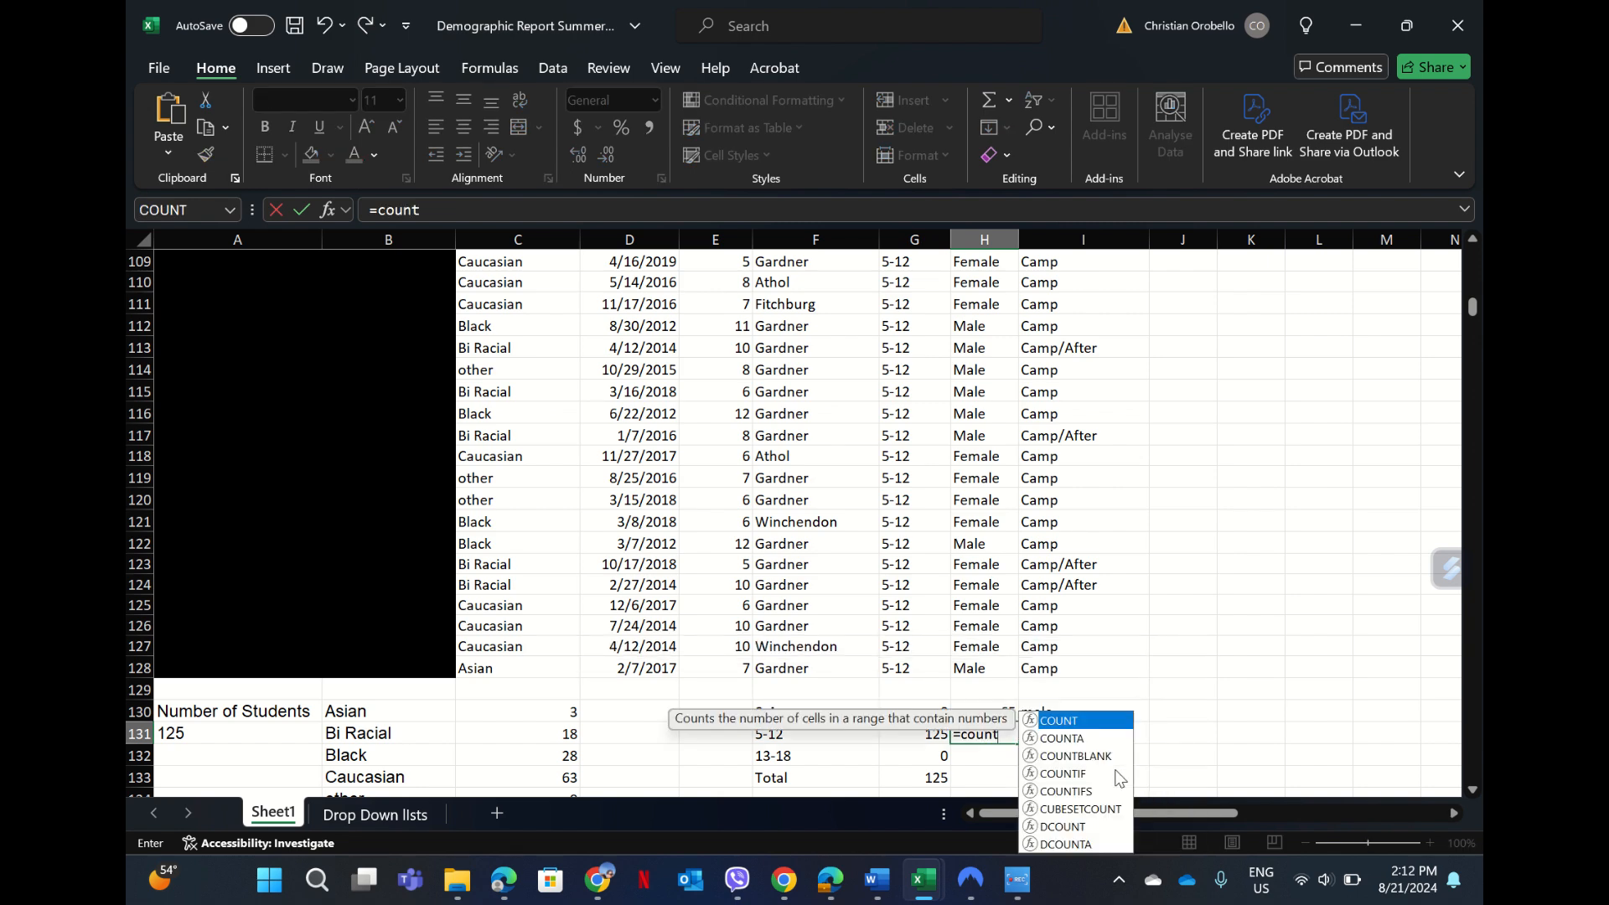
{"action": "type", "text": "if"}
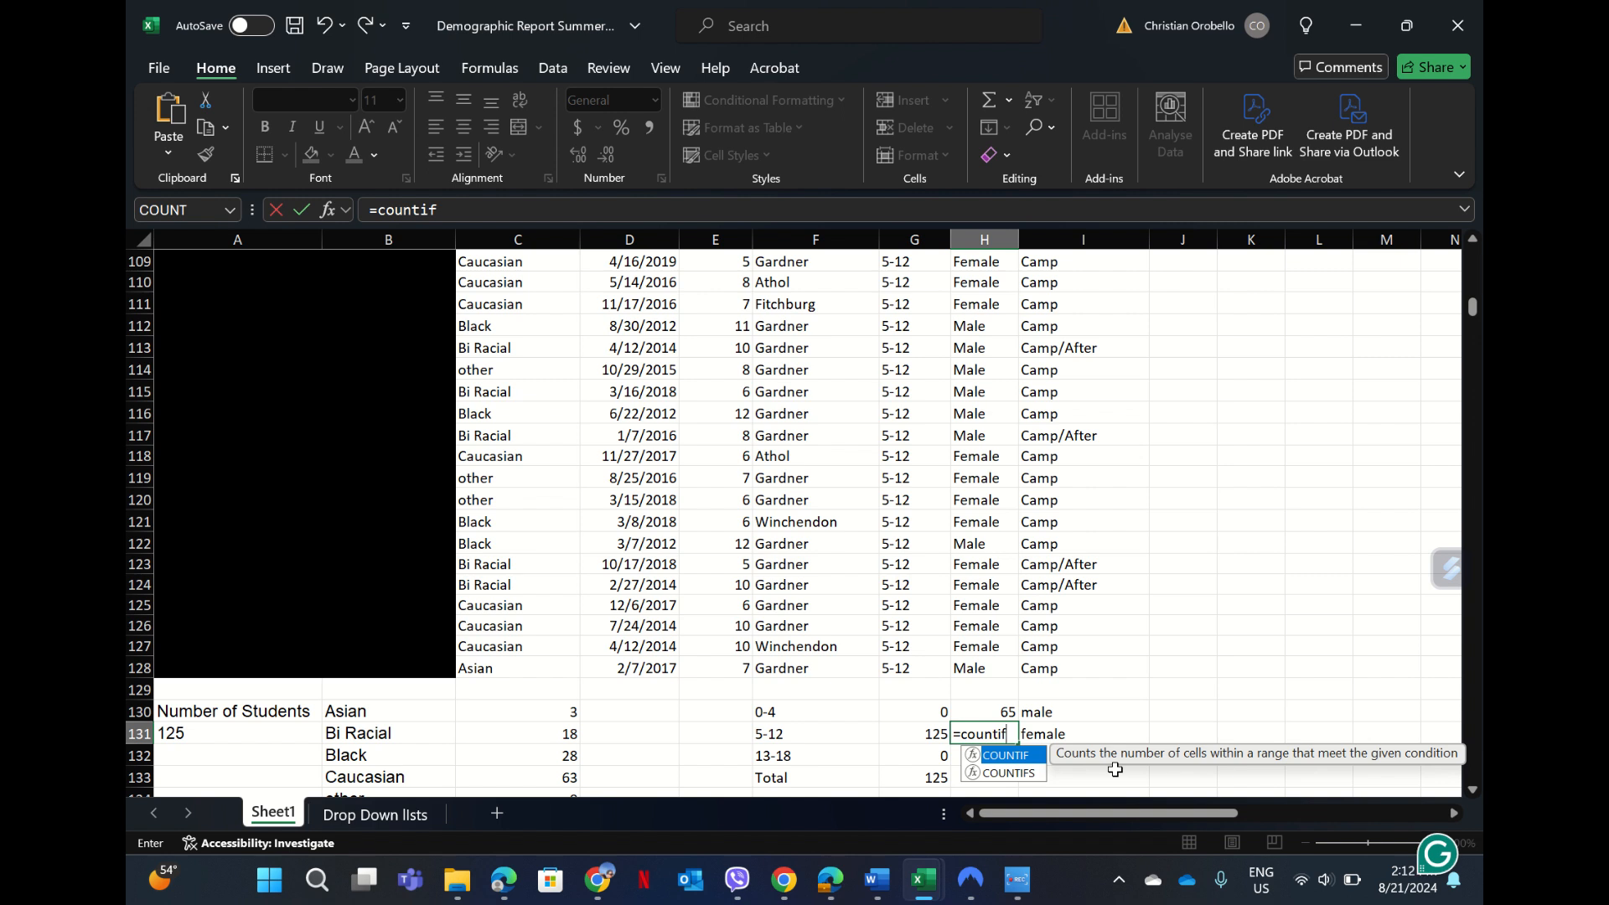
{"action": "type", "text": "("}
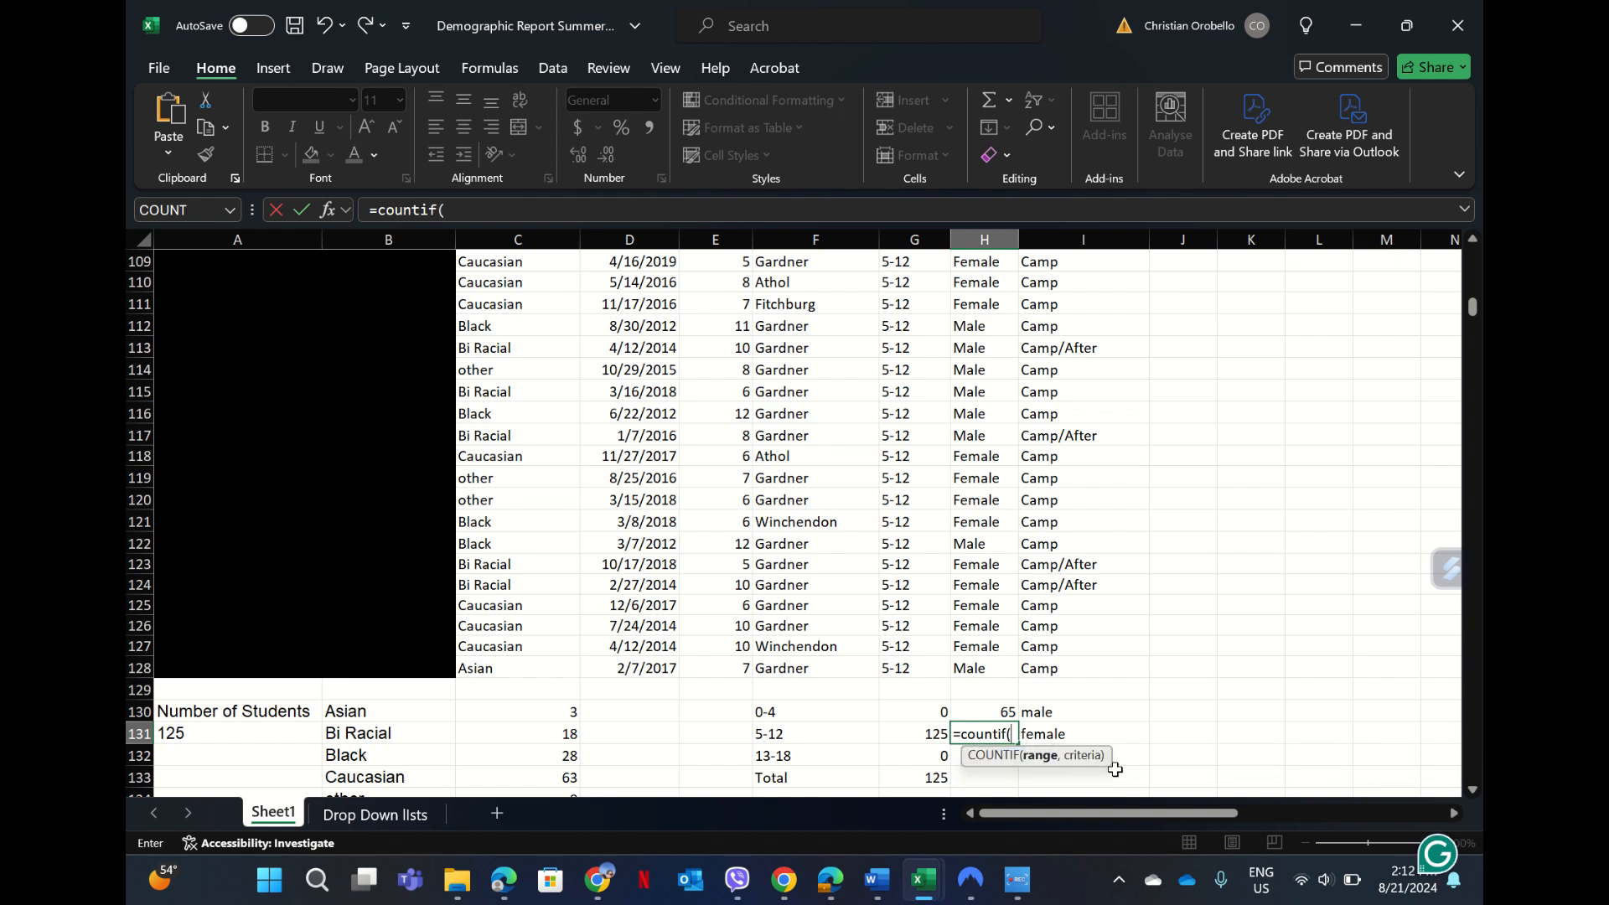
{"action": "type", "text": "h"}
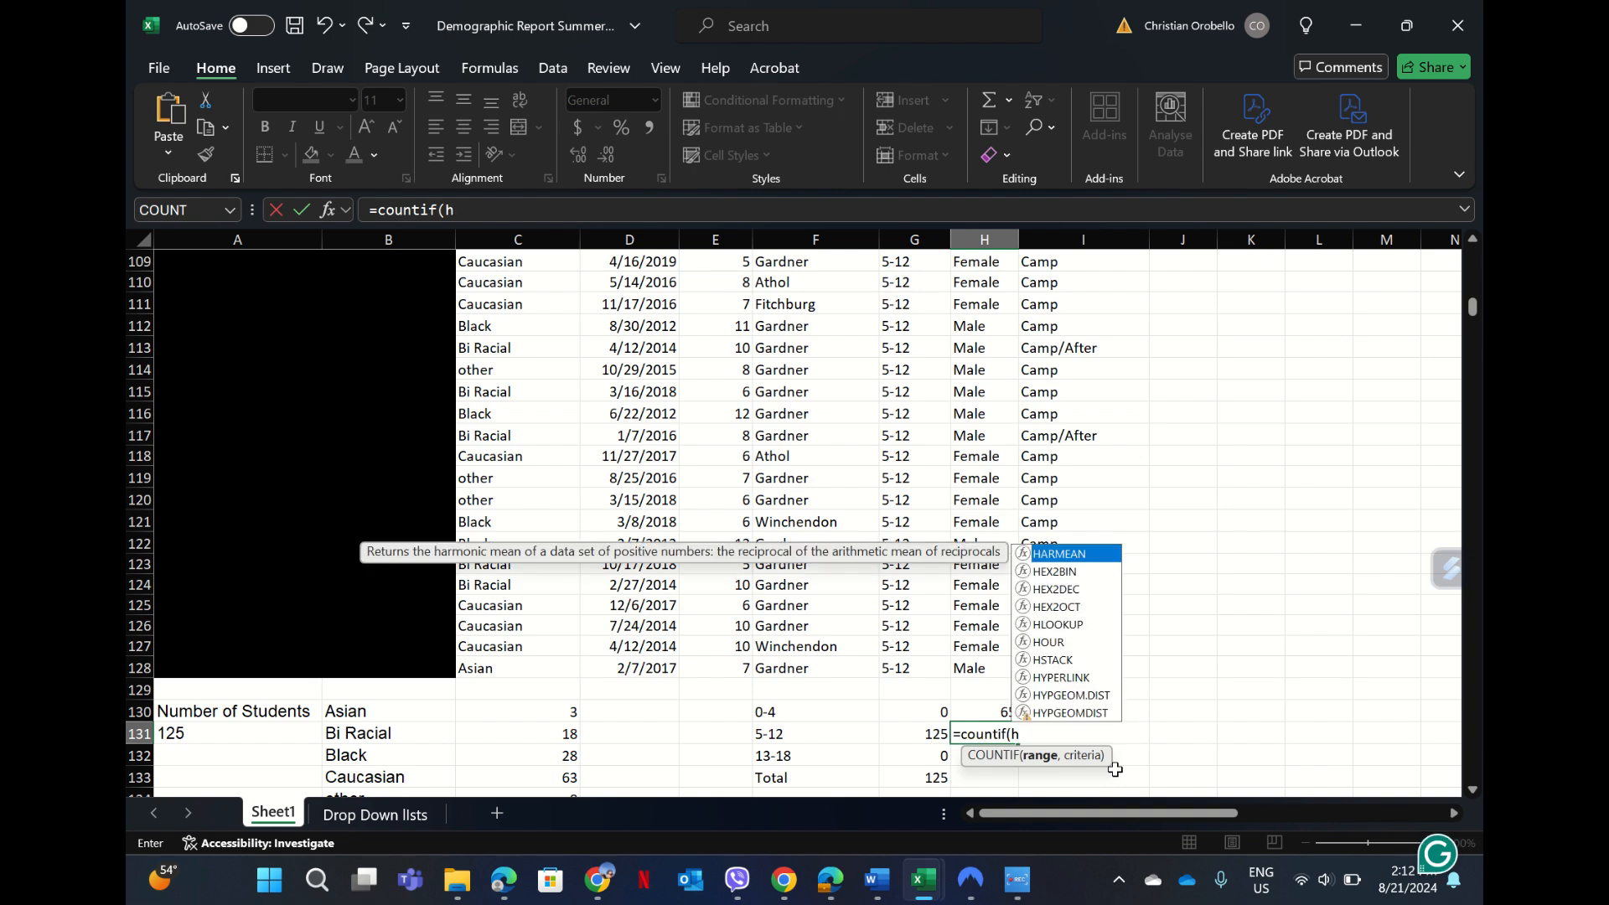
{"action": "type", "text": "4:h128"}
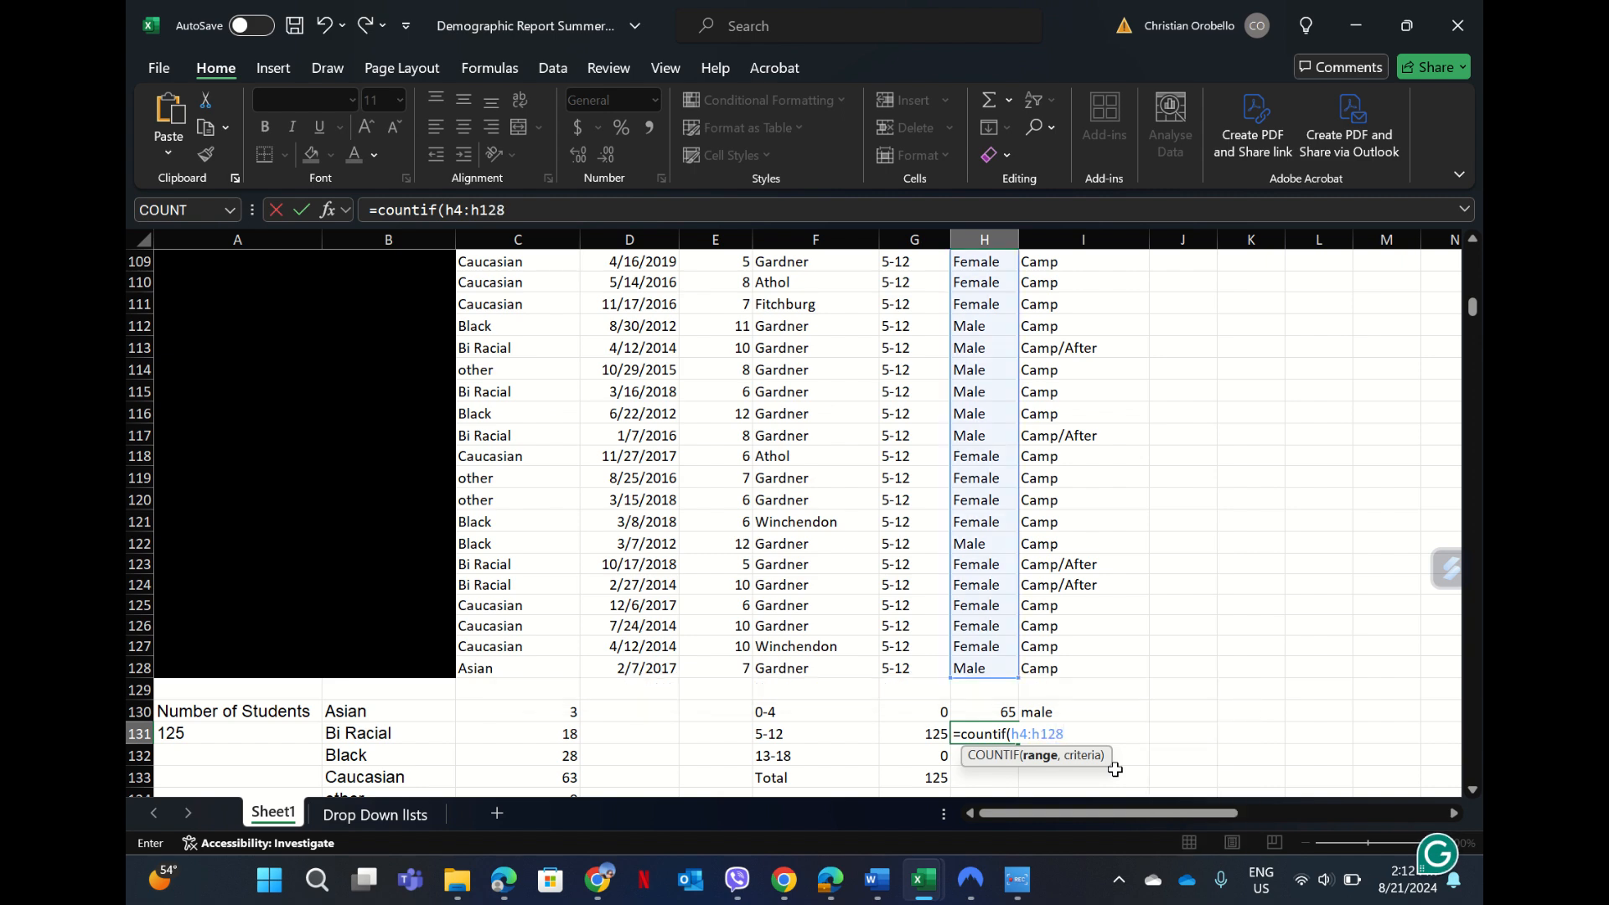
{"action": "type", "text": ")"}
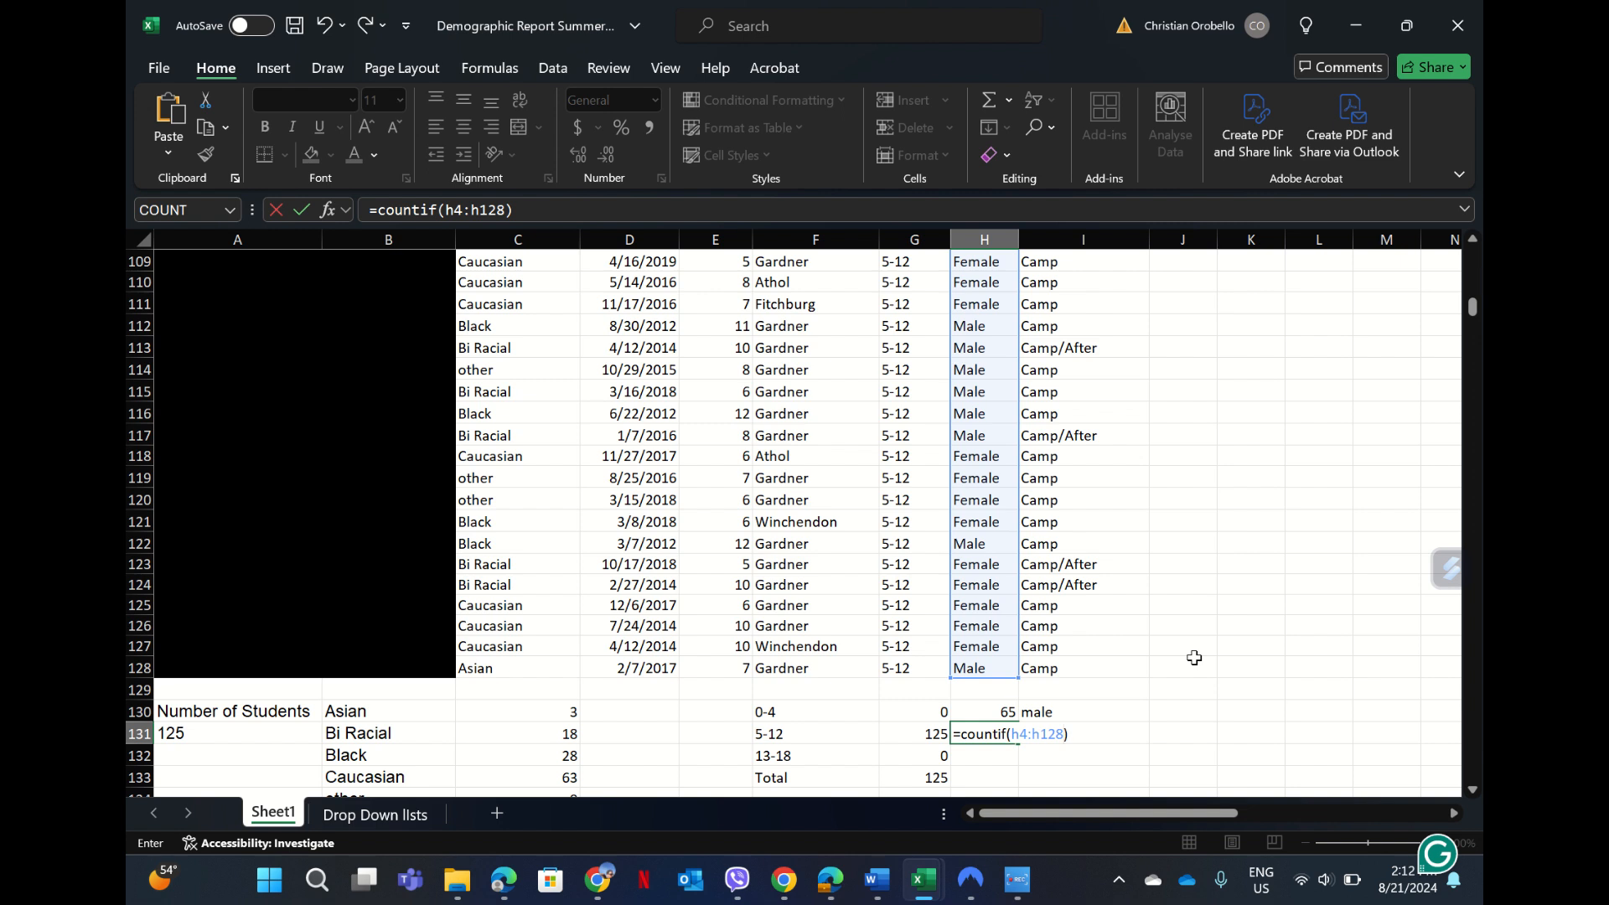
{"action": "key", "text": "BackSpace"}
{"action": "type", "text": ","}
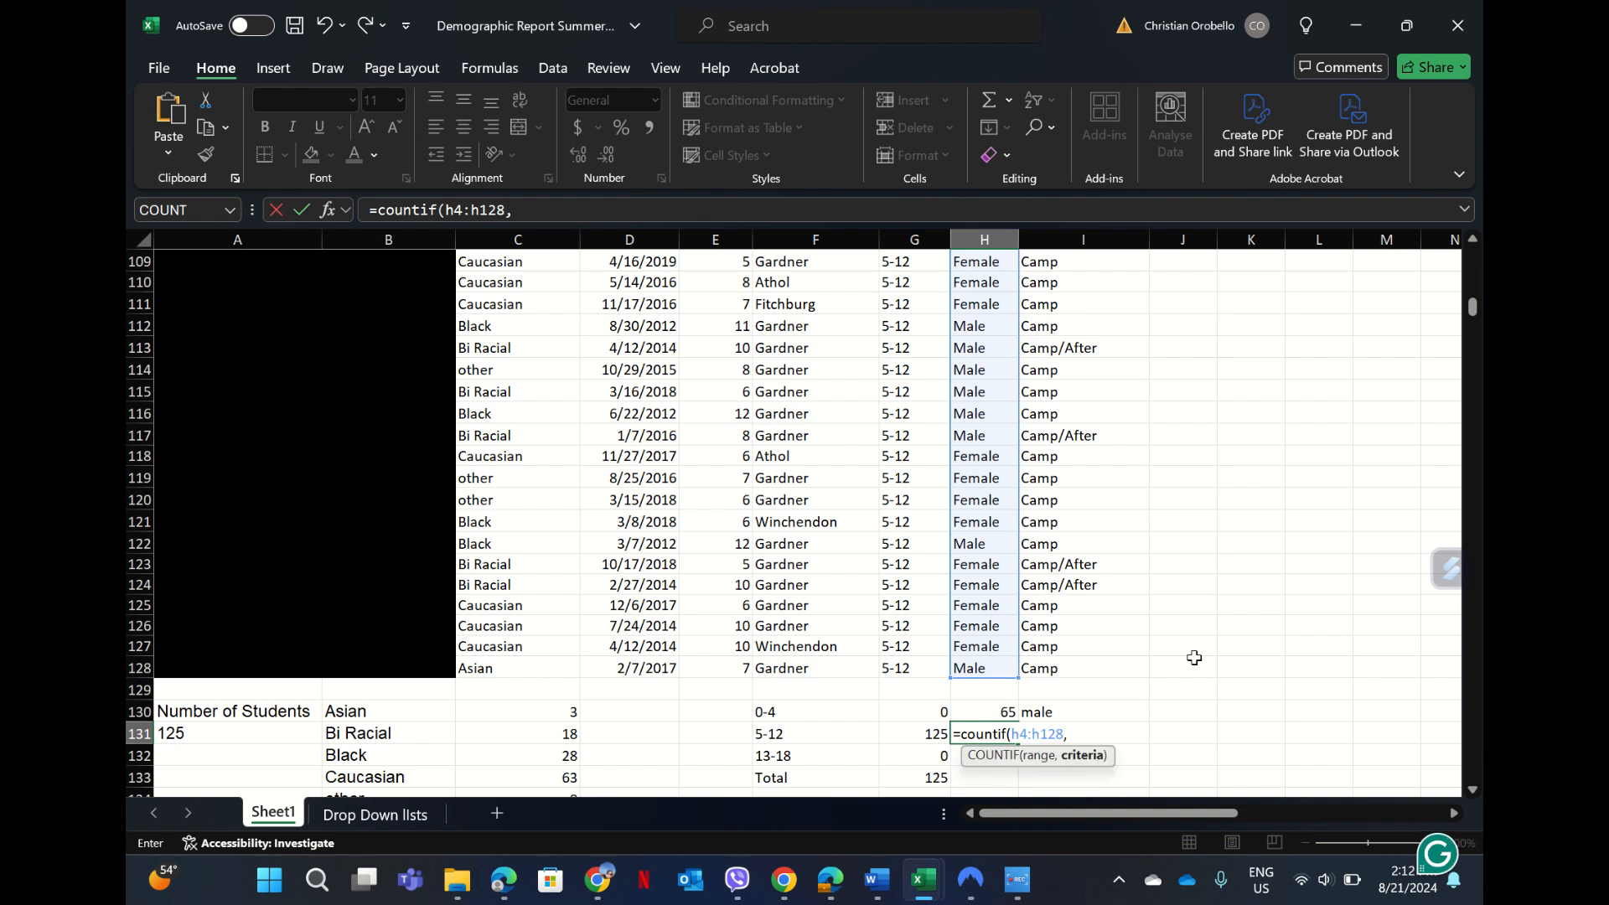
{"action": "type", "text": ":fe"}
{"action": "key", "text": "BackSpace"}
{"action": "key", "text": "BackSpace"}
{"action": "key", "text": "BackSpace"}
{"action": "type", "text": ",\"female"}
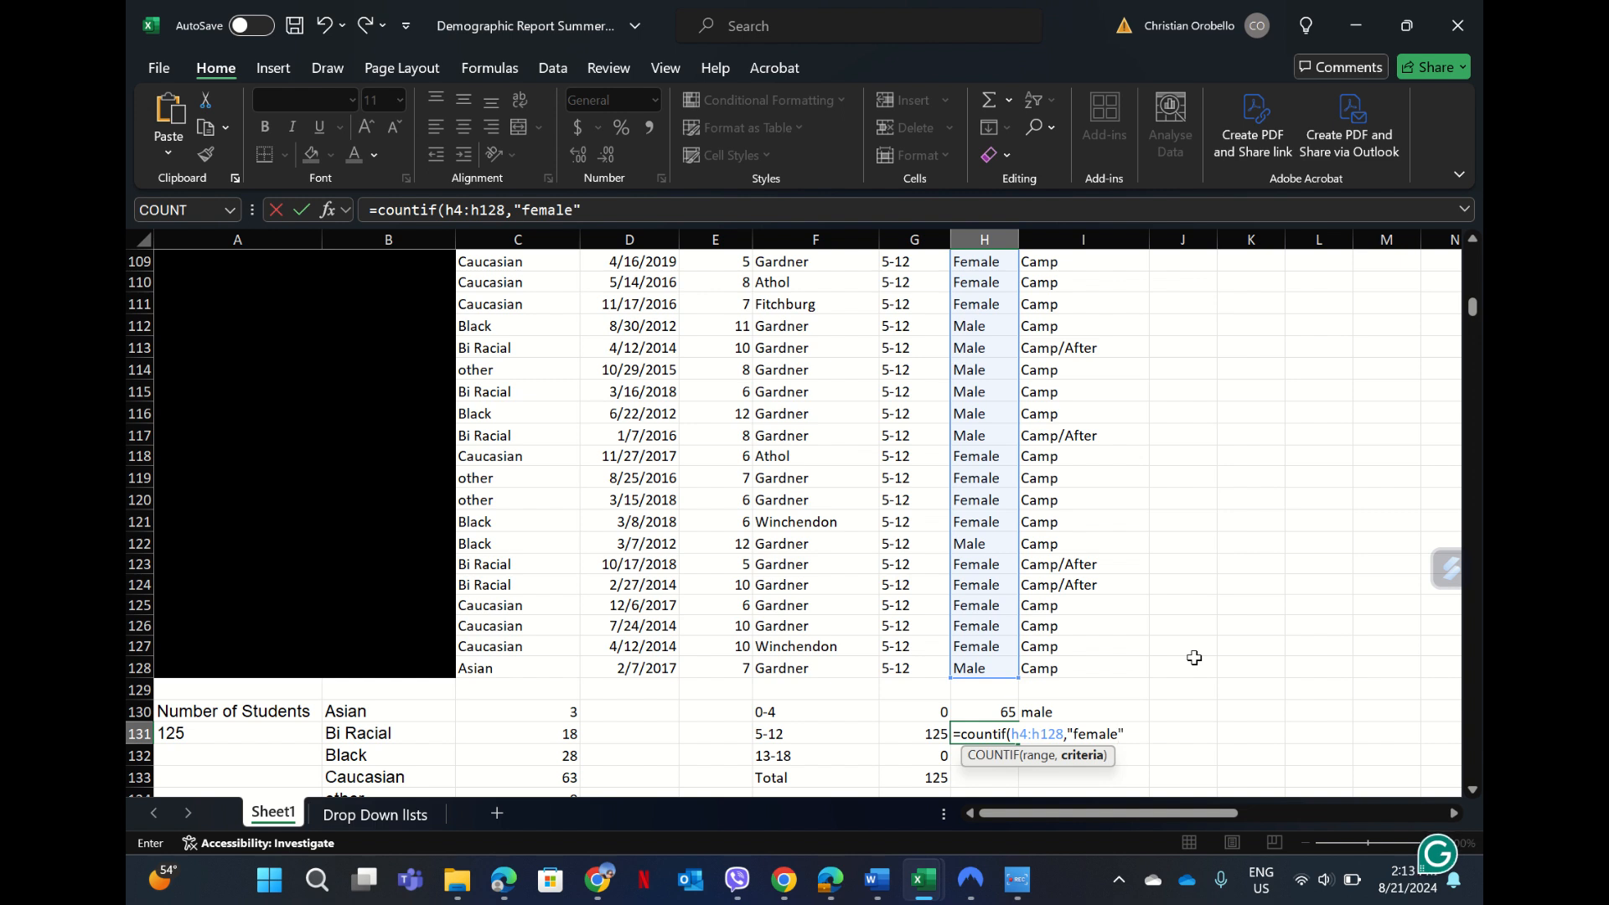
{"action": "key", "text": "Return"}
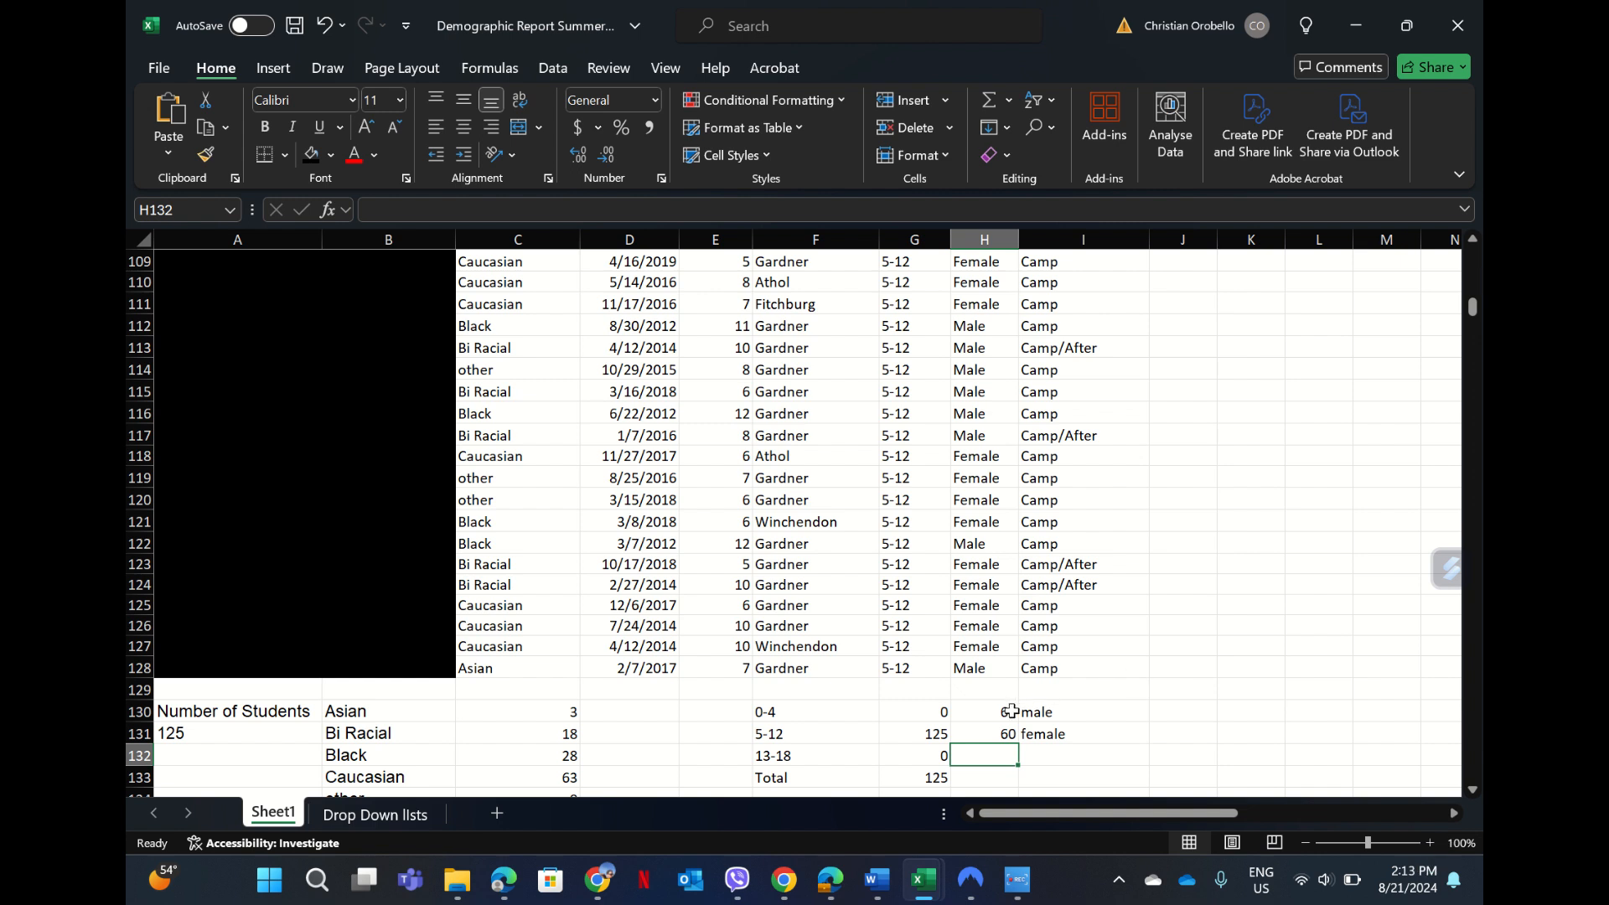
- Total the male and female counts H130:H131 in H132 with AutoSum and label I132 Total
{"action": "left_click_drag", "start_coordinate": [1011, 710], "coordinate": [1003, 748]}
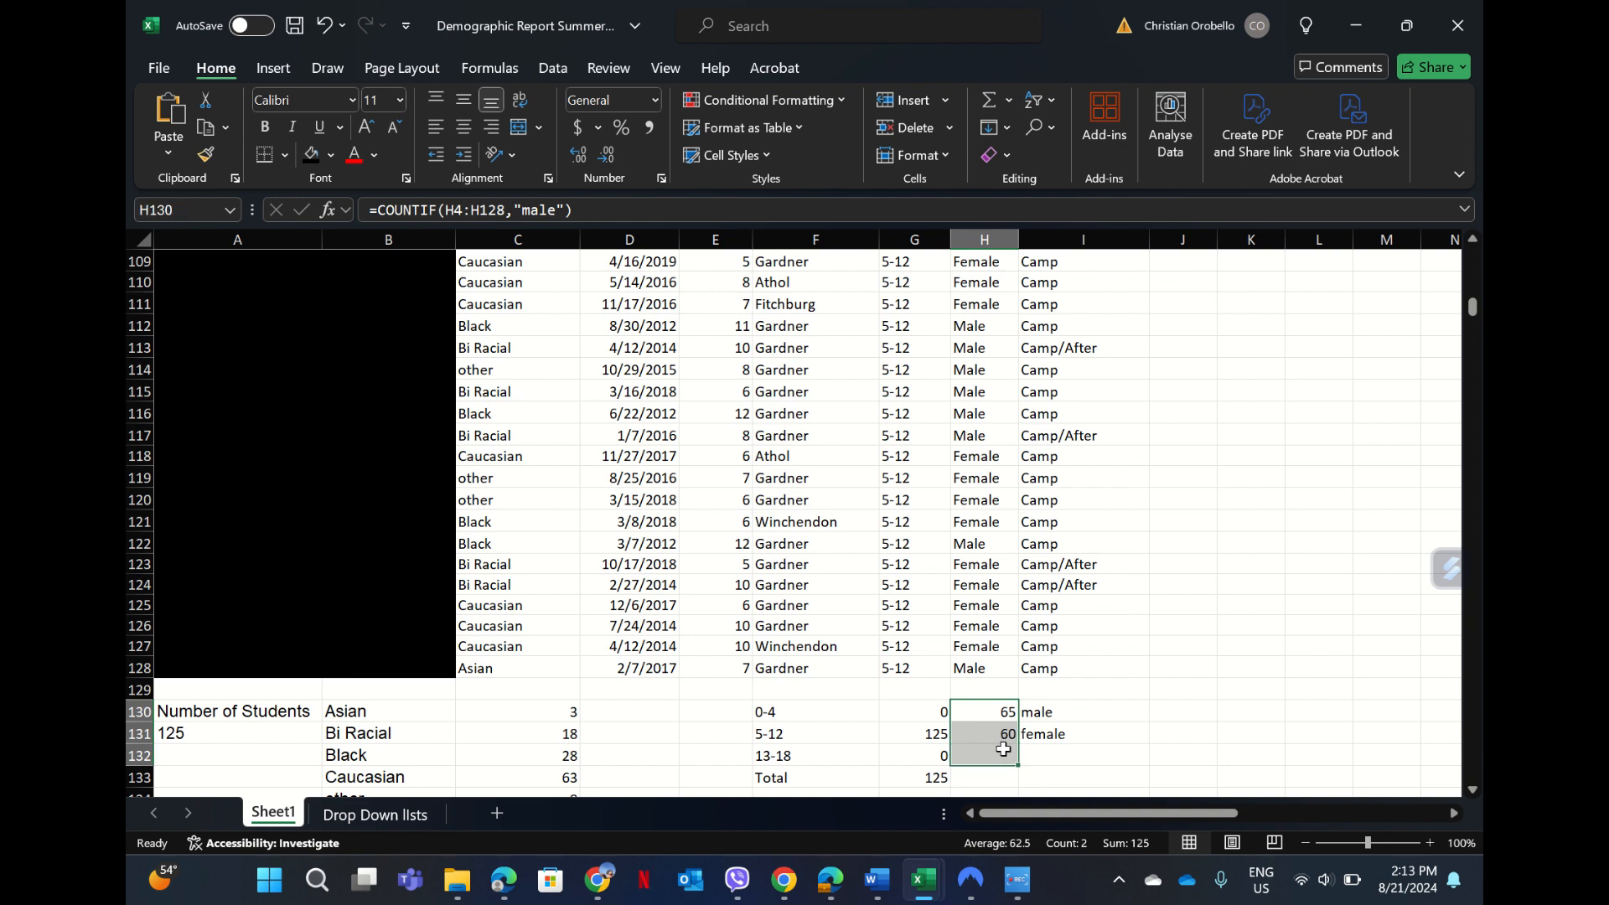
{"action": "left_click", "coordinate": [990, 101]}
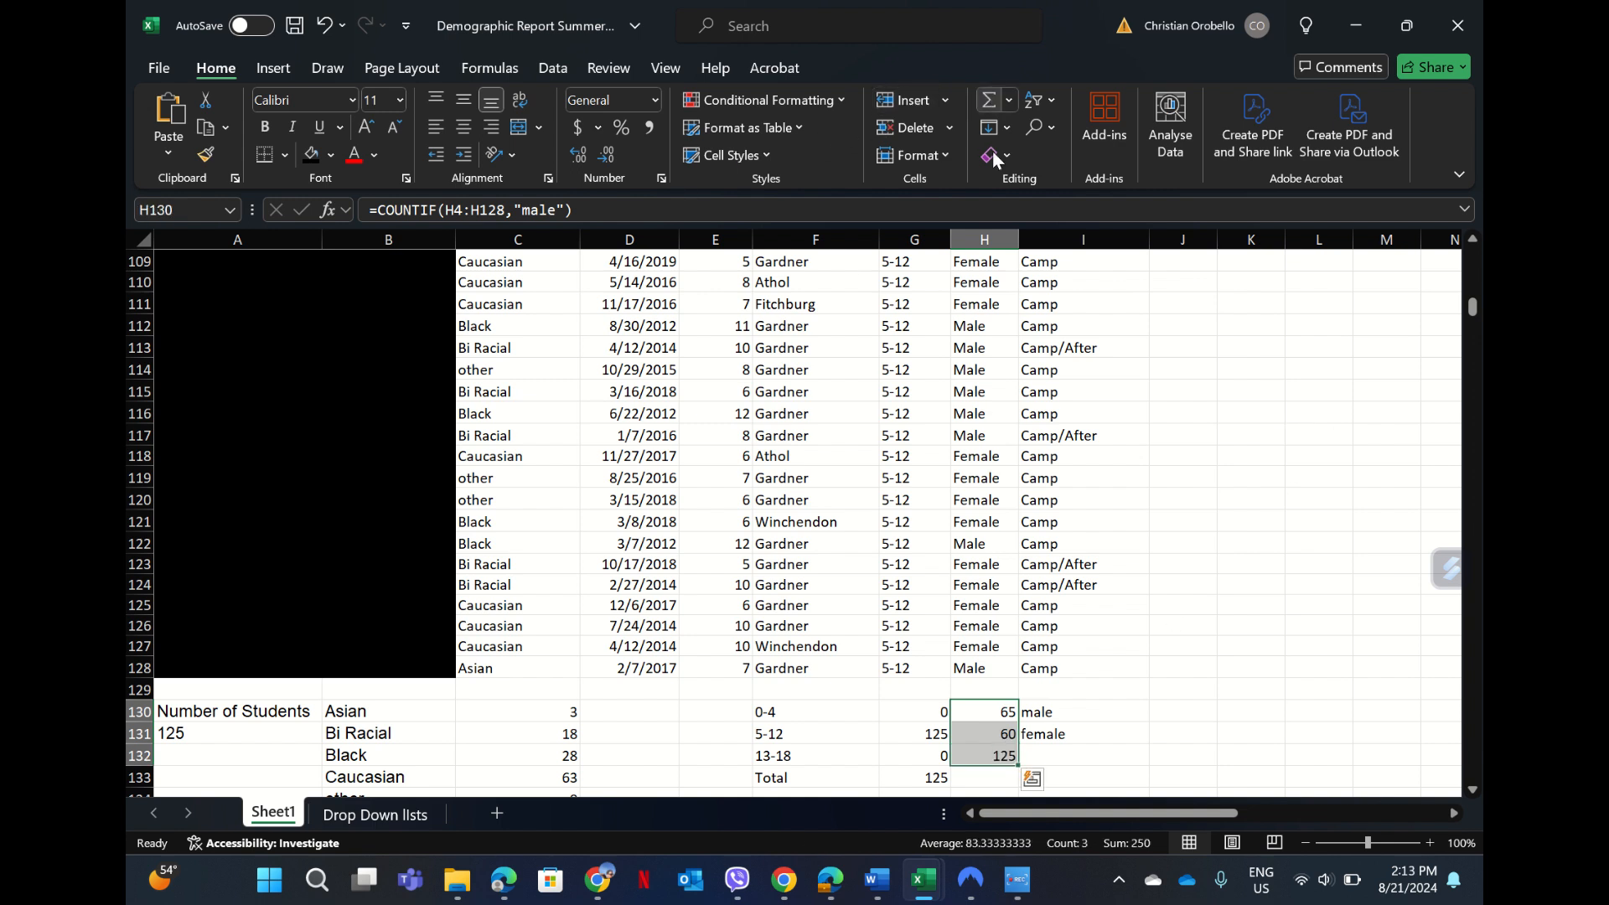
{"action": "left_click", "coordinate": [1070, 754]}
{"action": "type", "text": "To"}
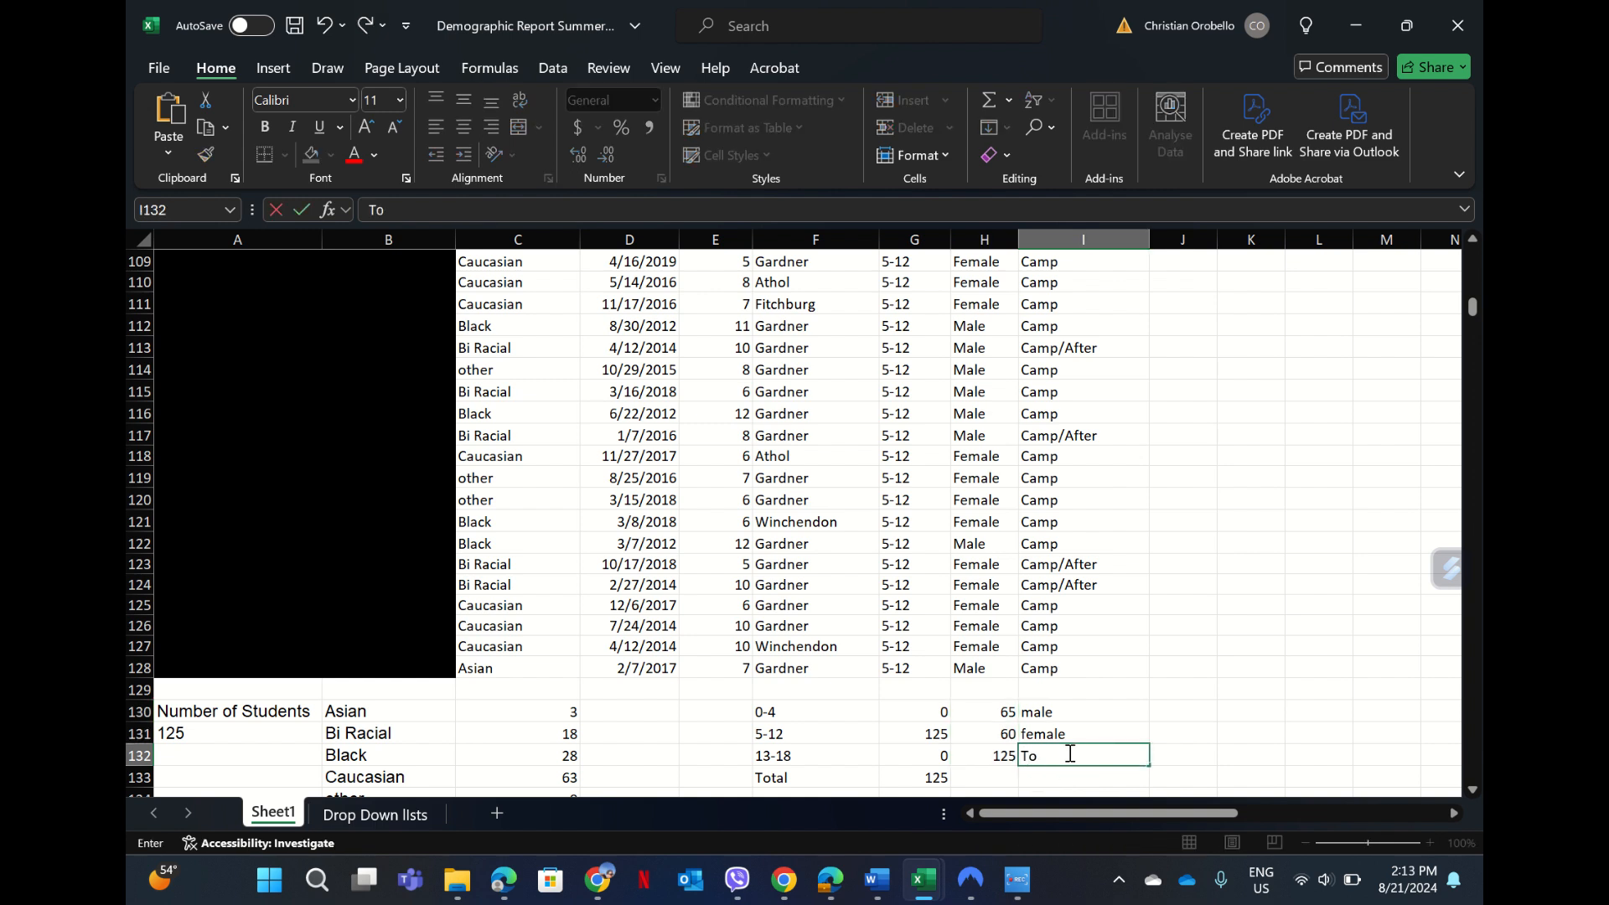
{"action": "type", "text": "tal"}
{"action": "left_click", "coordinate": [1261, 733]}
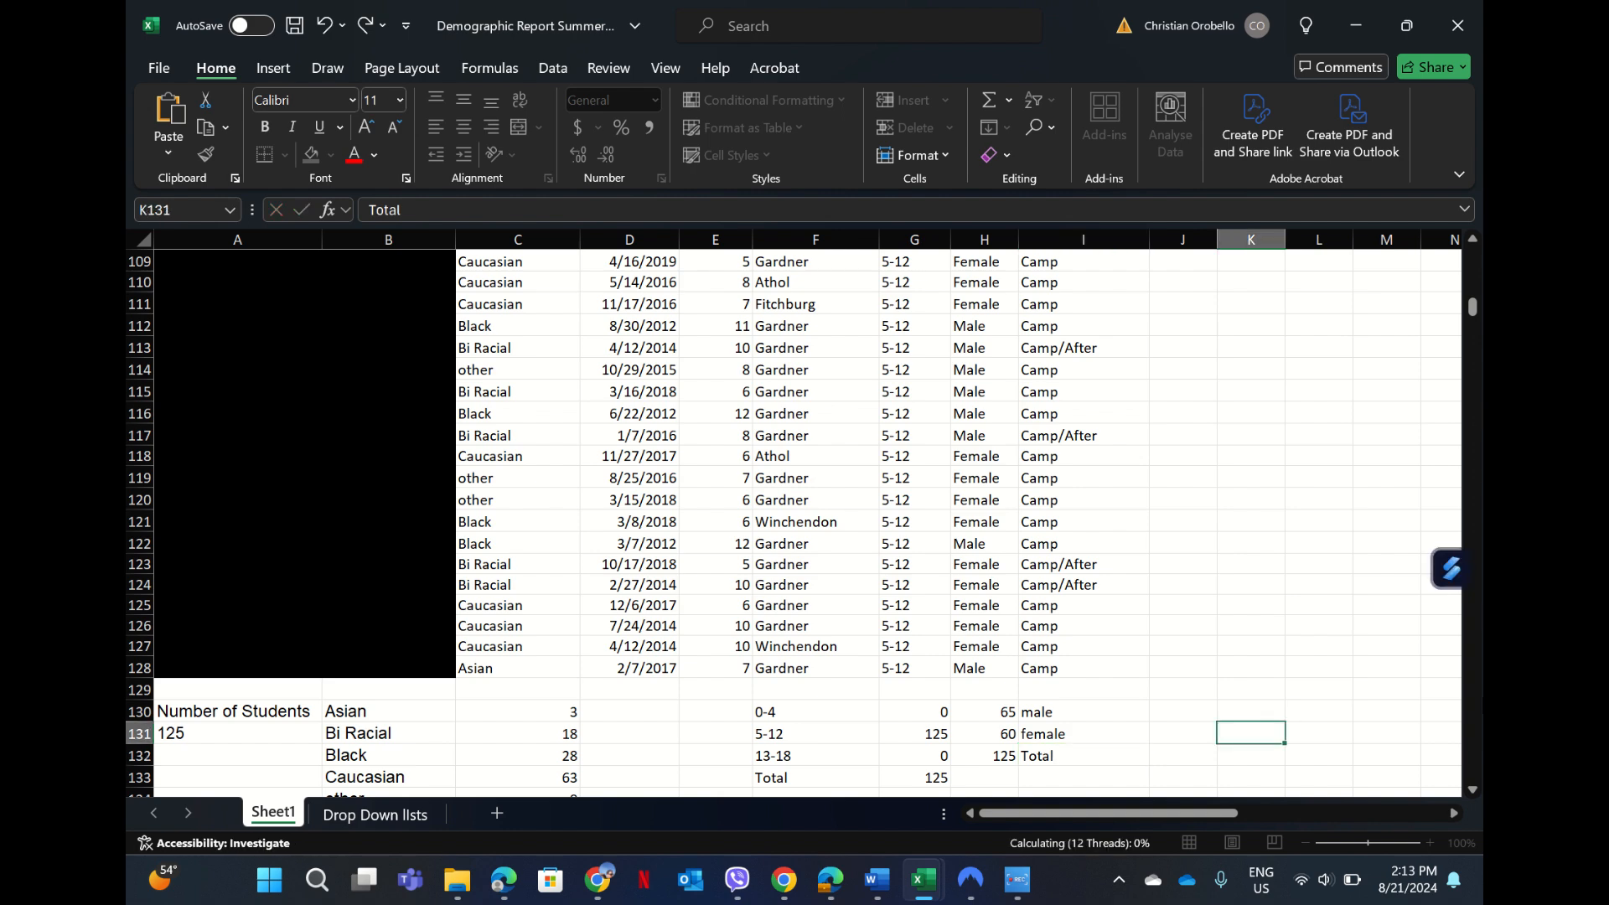
- Change the gender in H122 to Female
{"action": "left_click", "coordinate": [1472, 789]}
{"action": "left_click", "coordinate": [1472, 788]}
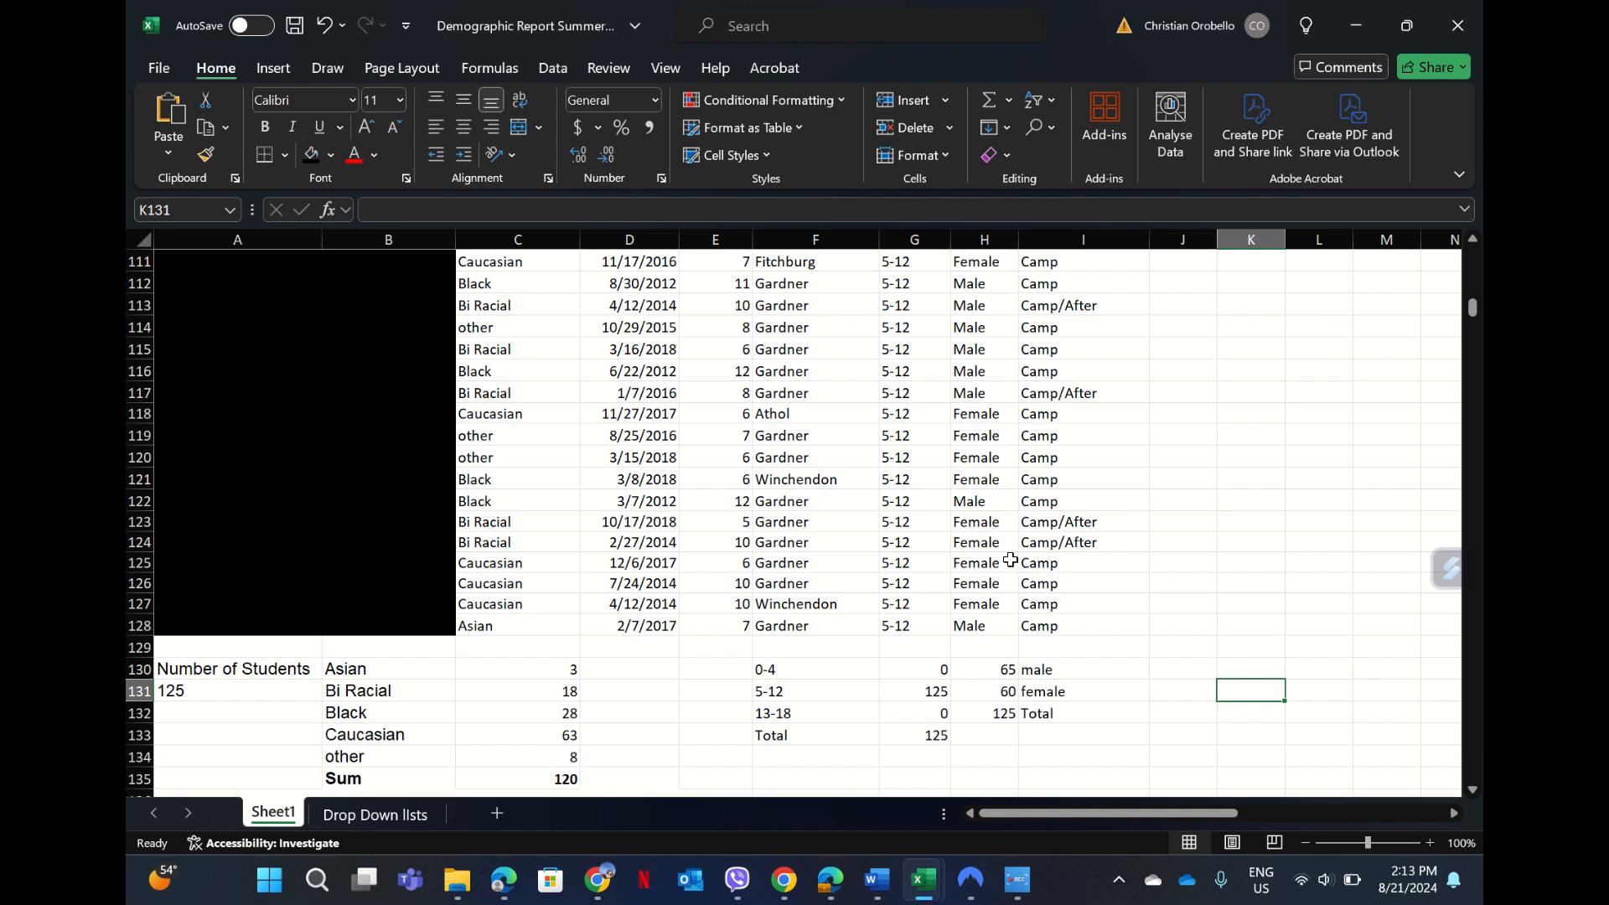
{"action": "left_click", "coordinate": [984, 502]}
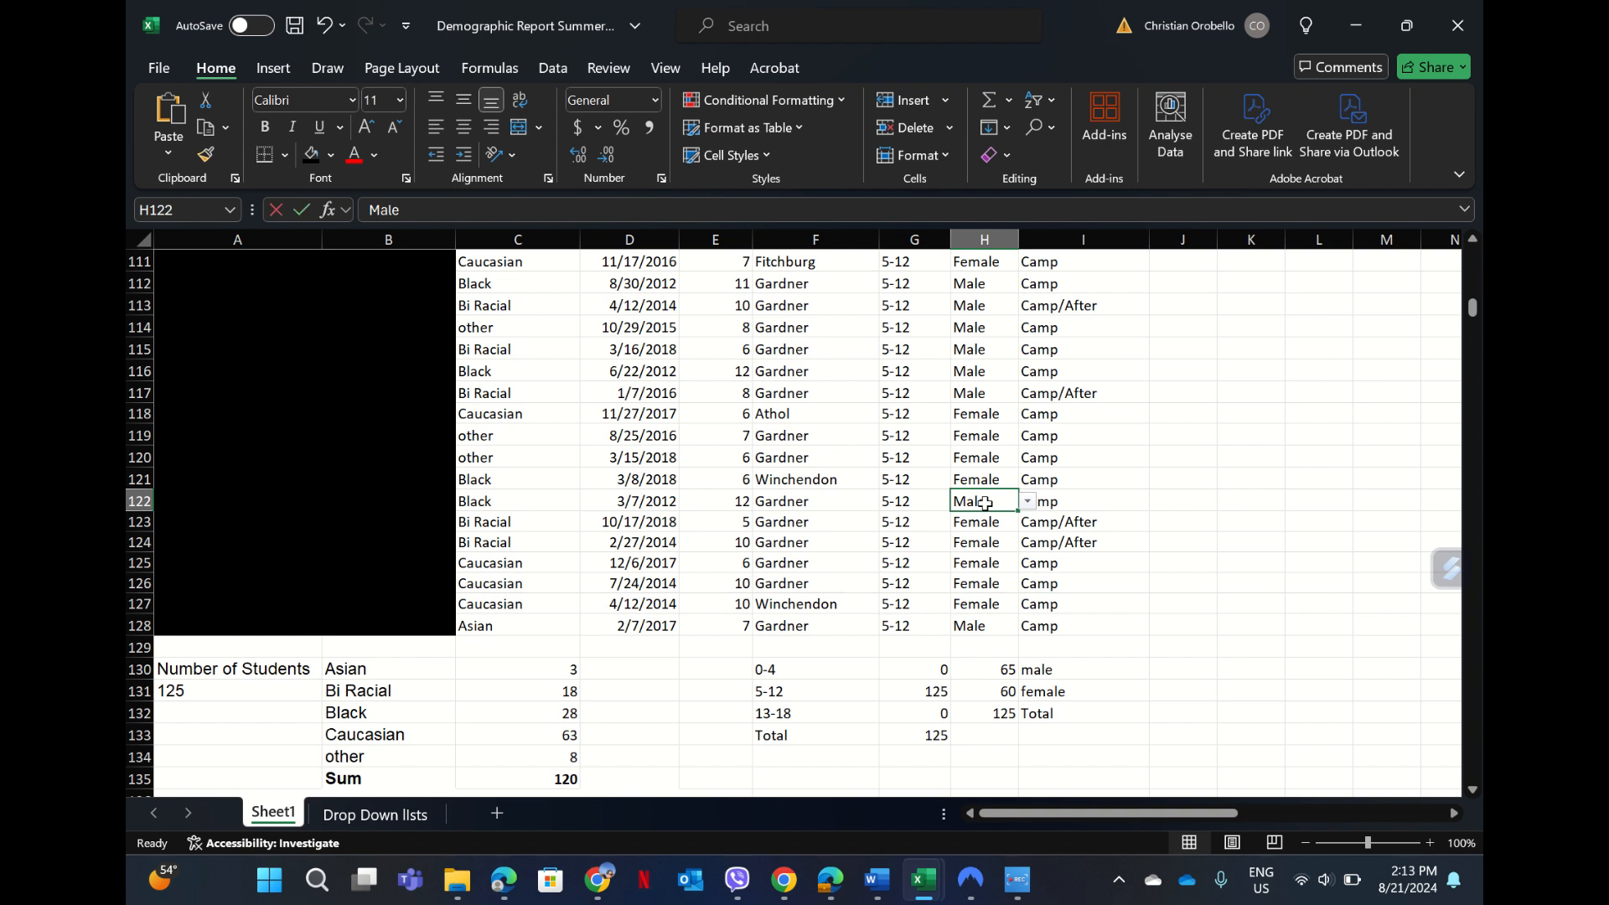
{"action": "type", "text": "female"}
{"action": "key", "text": "Return"}
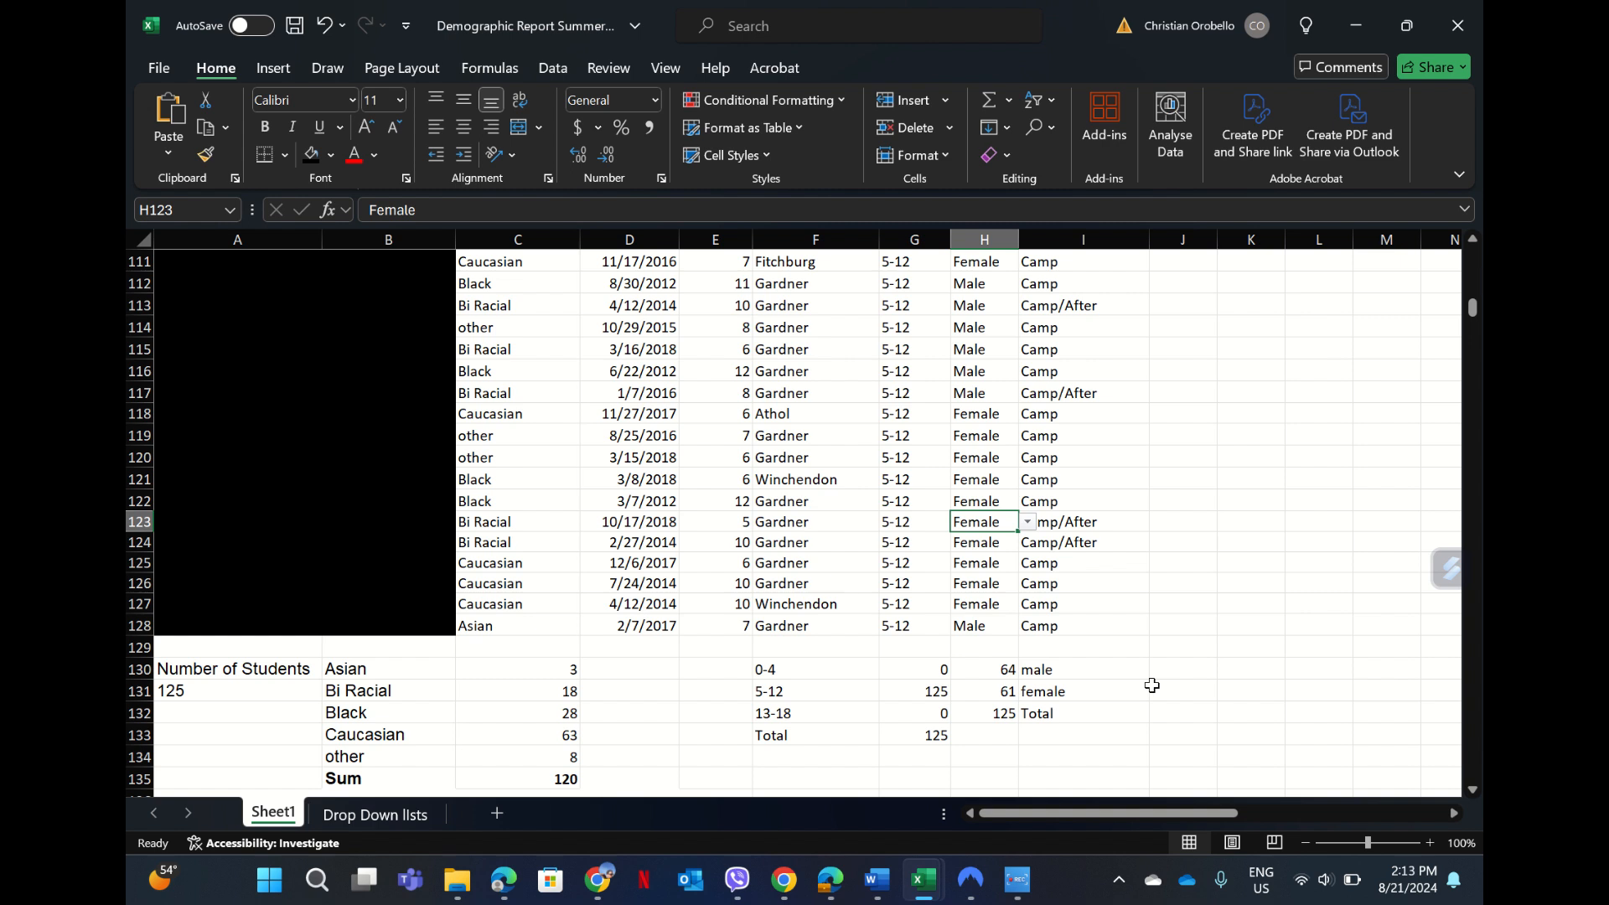
- Change the gender in H123 to Male
{"action": "type", "text": "male"}
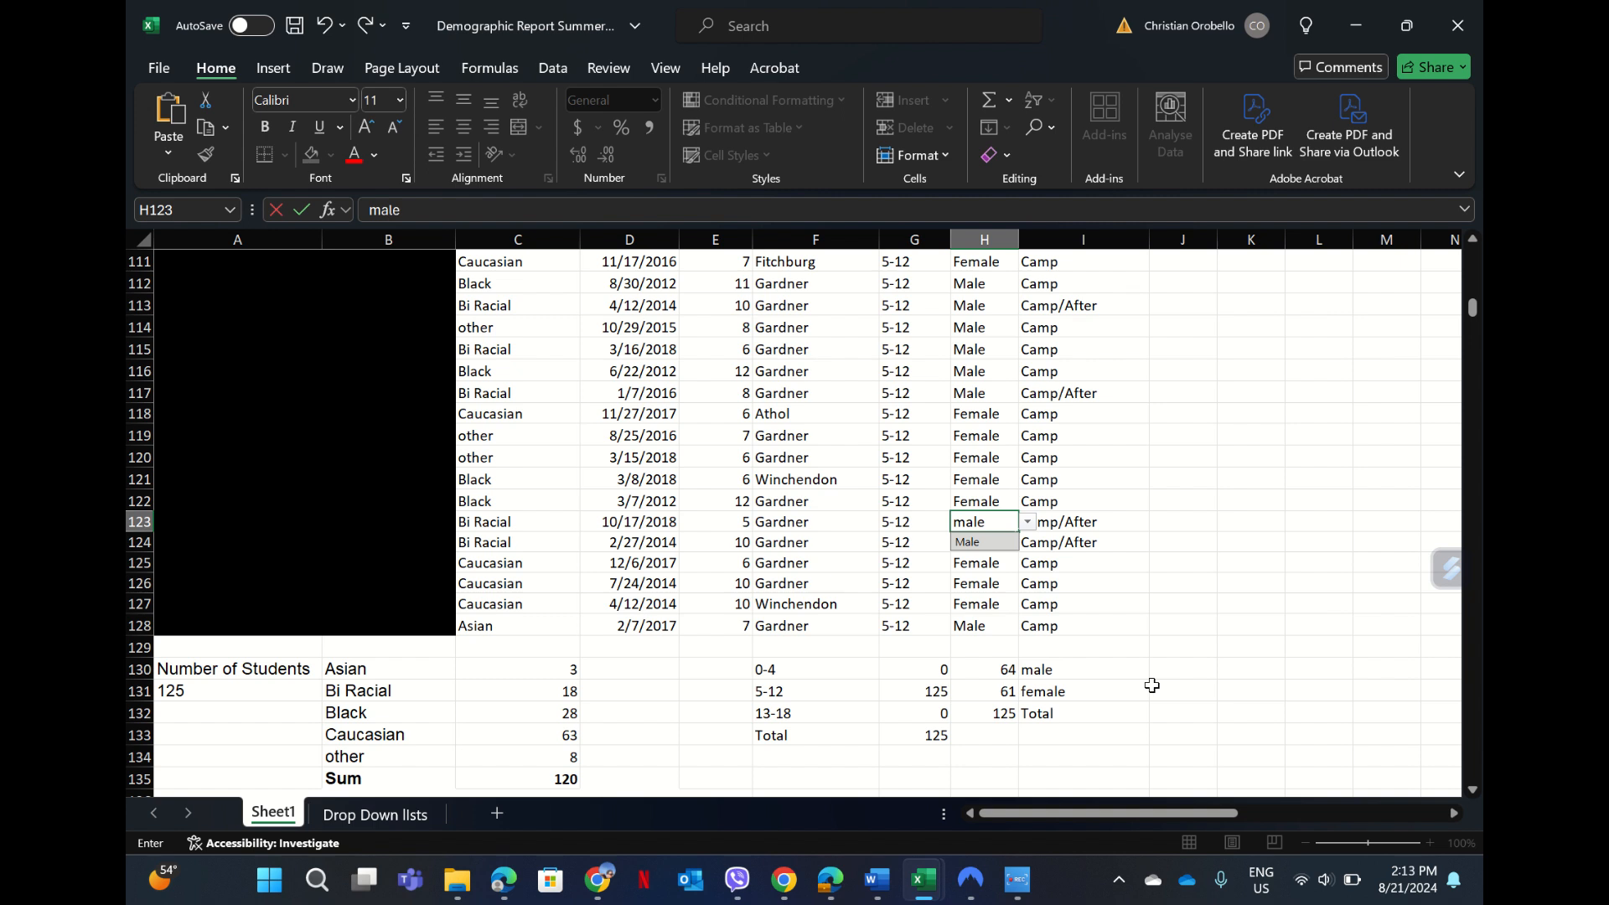
{"action": "key", "text": "Return"}
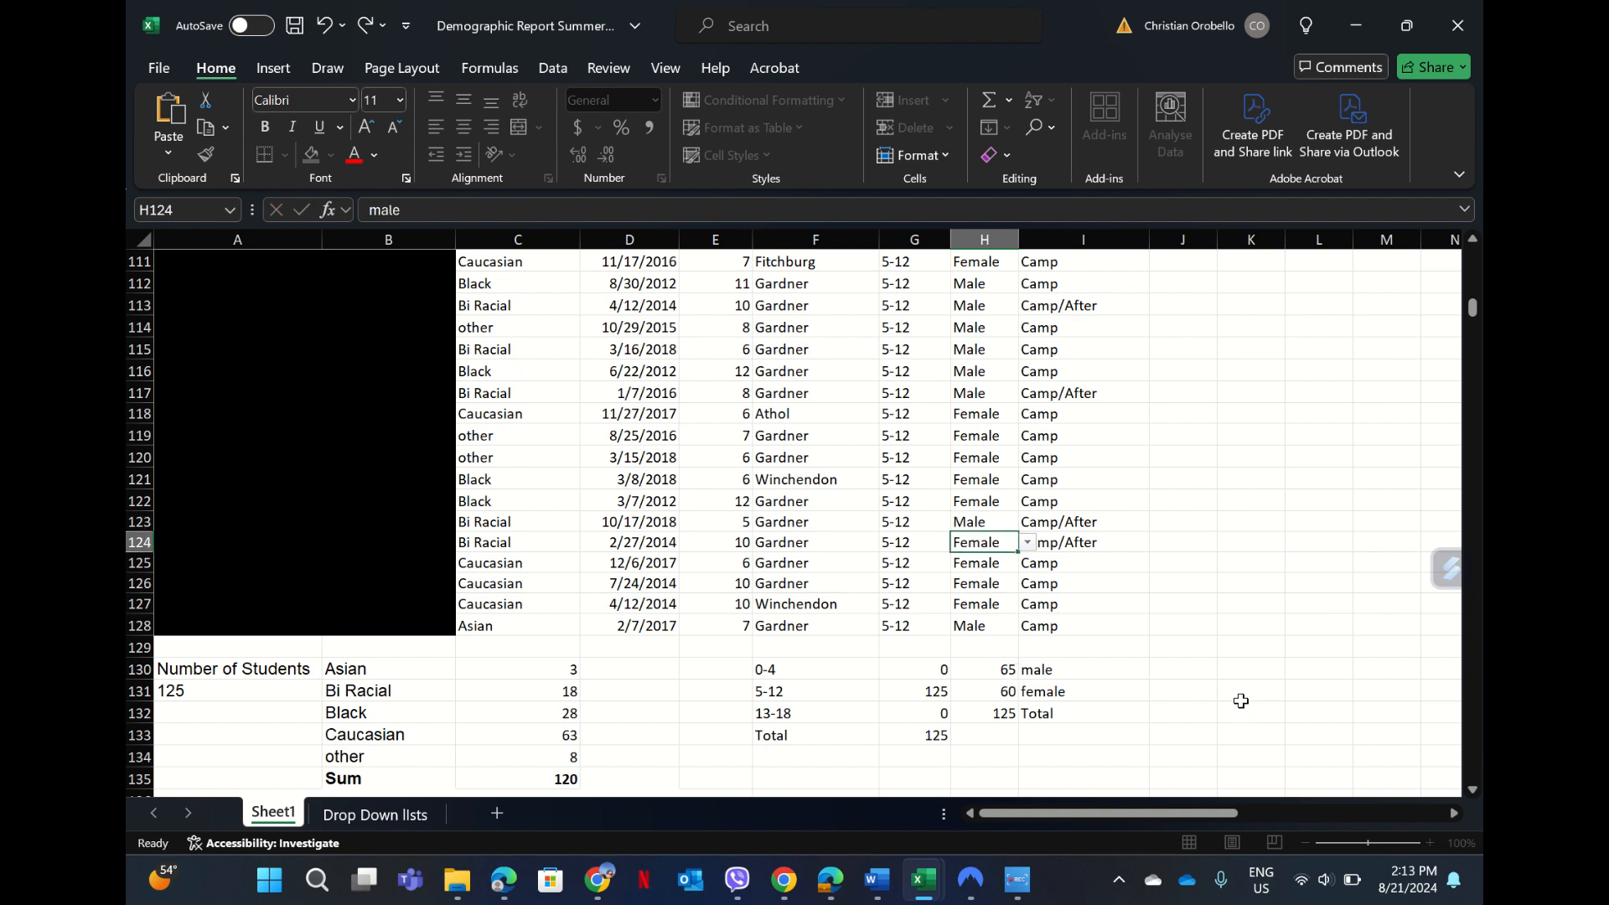
{"action": "key", "text": "Escape"}
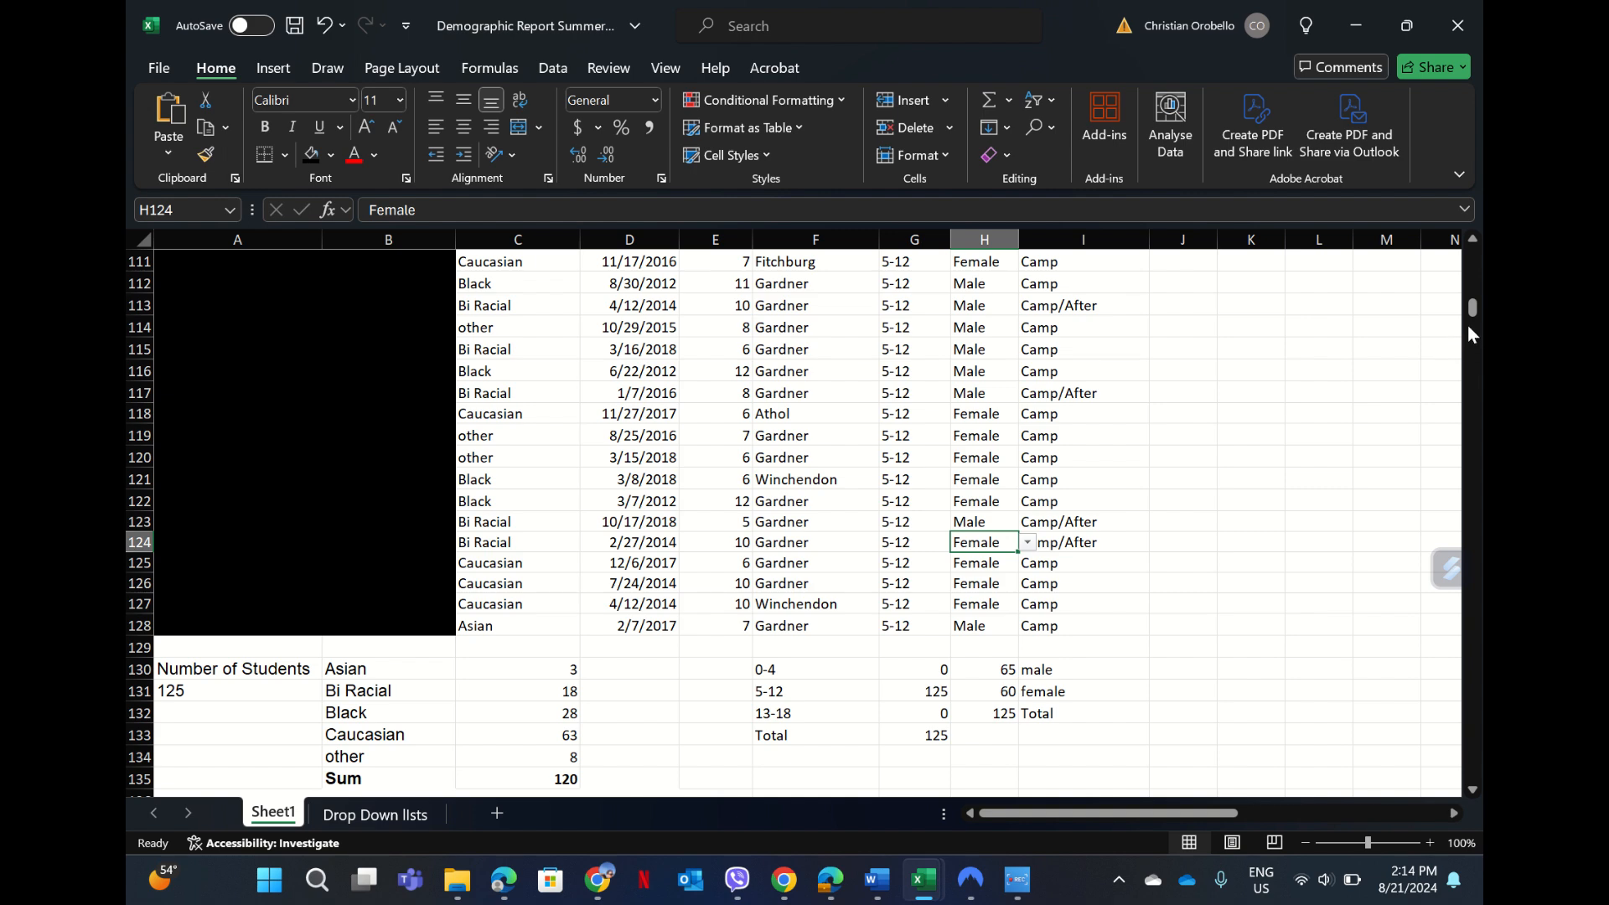
- Examine the first student's birthdate in D4 and the age formula in E4
{"action": "left_click_drag", "start_coordinate": [1468, 309], "coordinate": [1471, 259]}
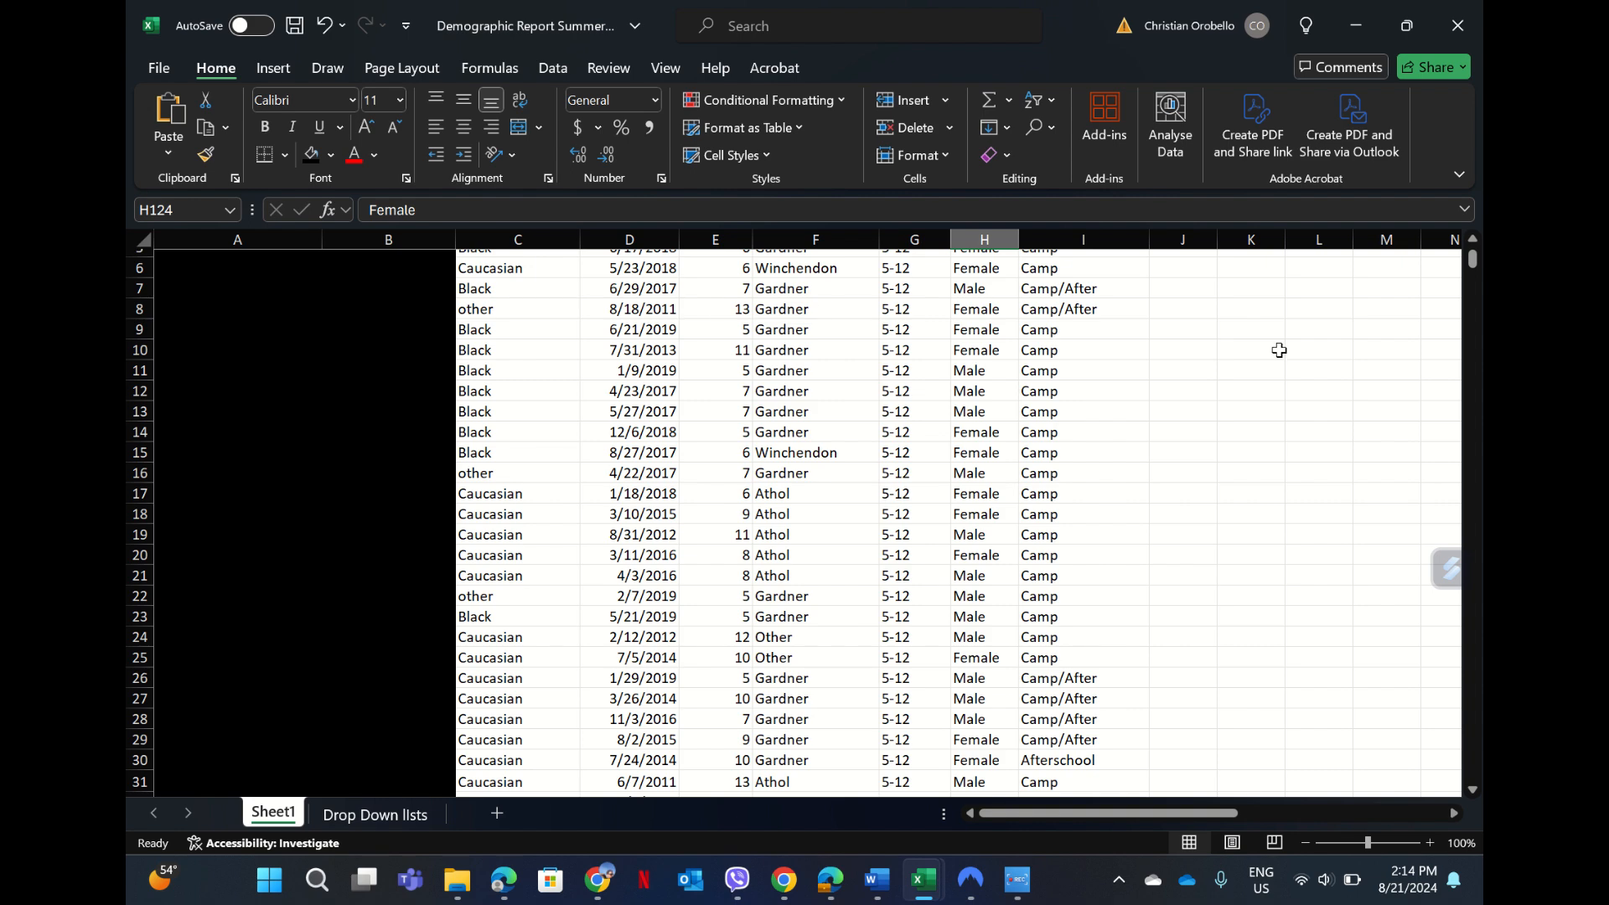
{"action": "left_click", "coordinate": [1472, 235]}
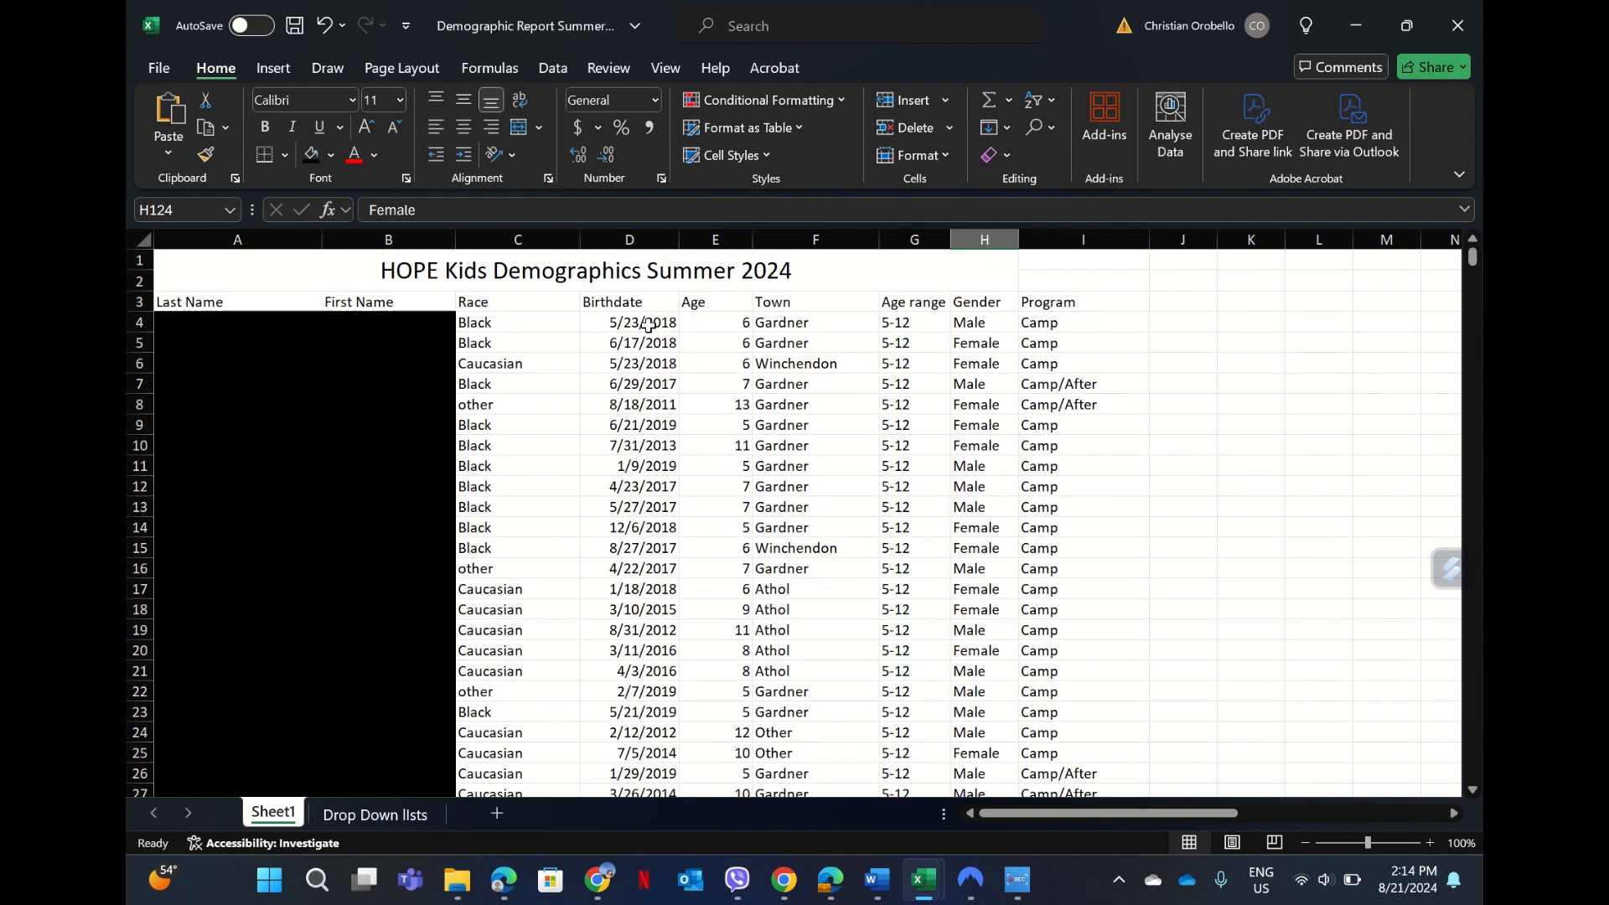
{"action": "left_click", "coordinate": [650, 325]}
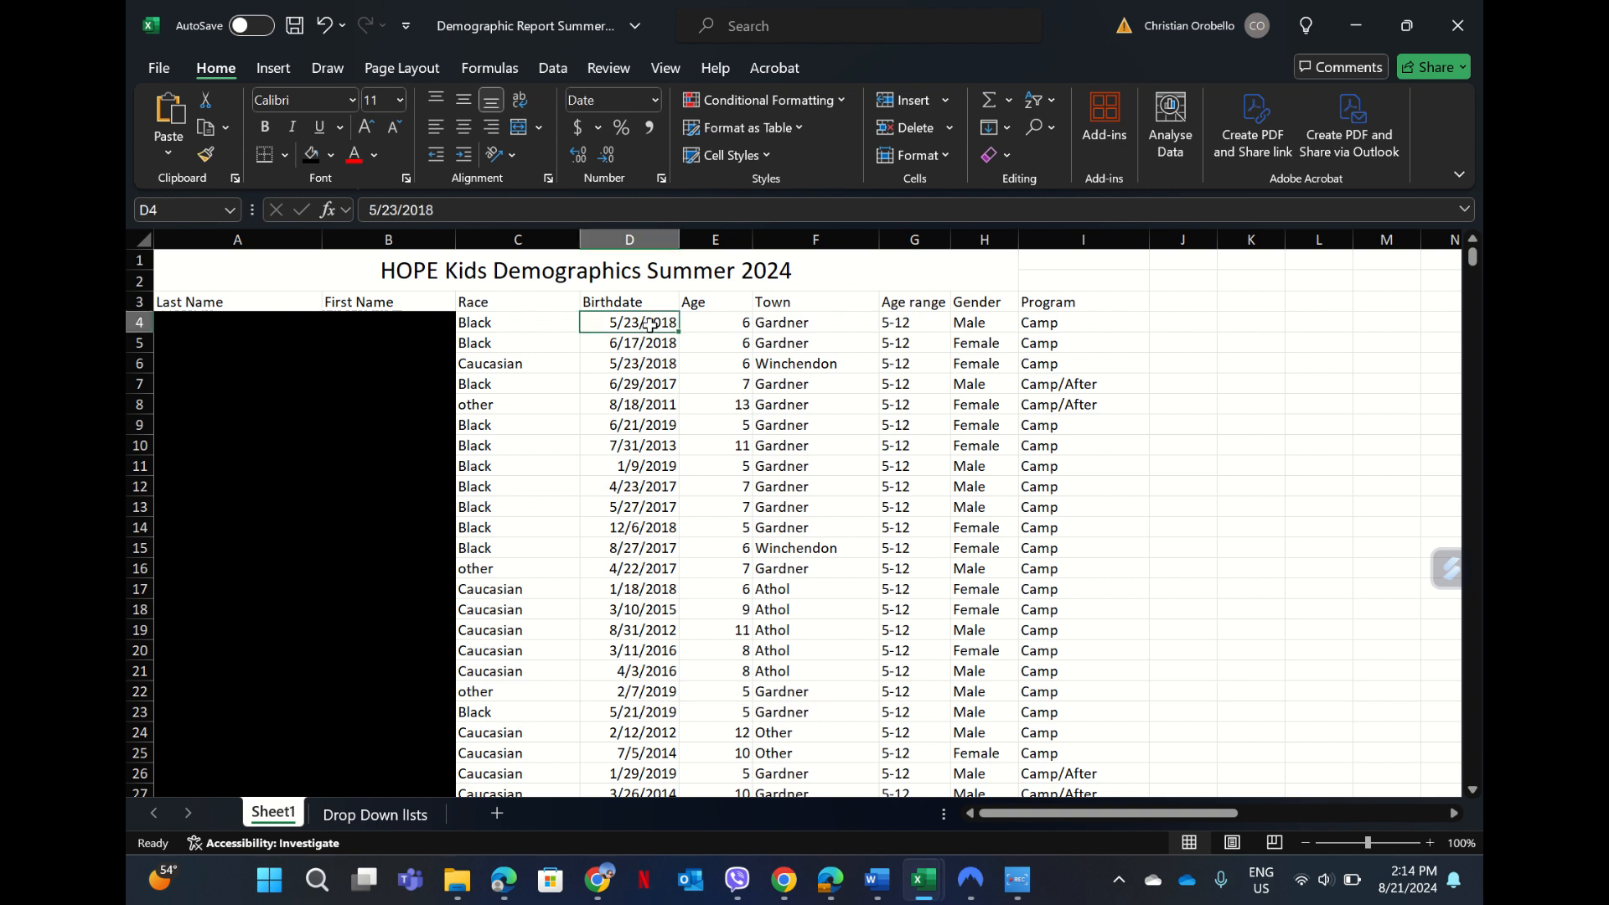
{"action": "left_click", "coordinate": [727, 328]}
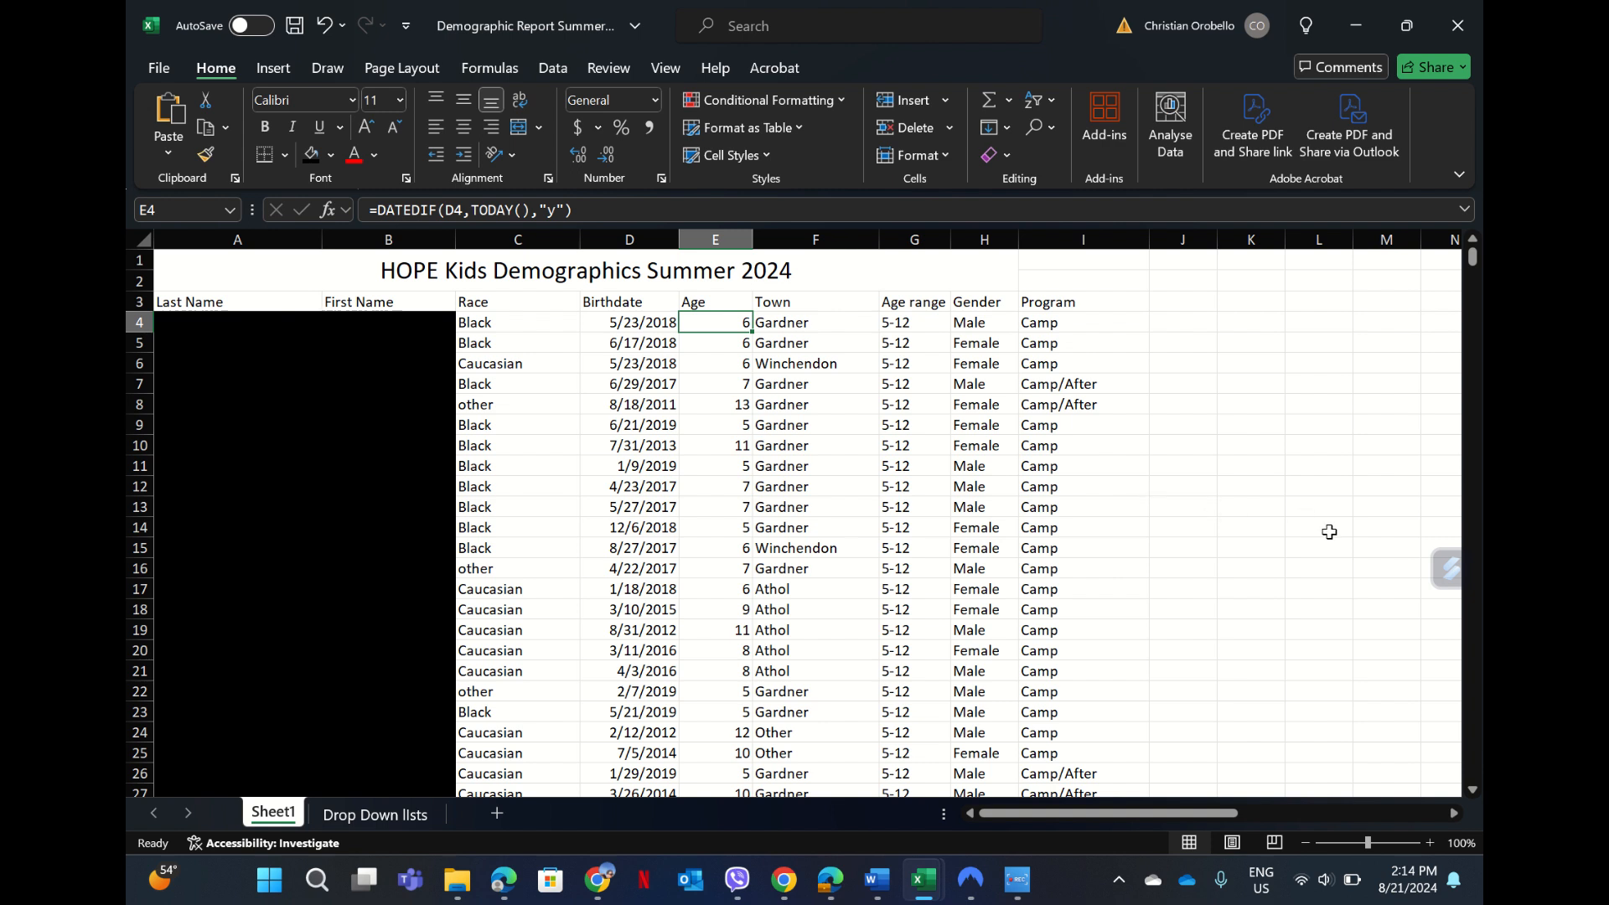
{"action": "left_click", "coordinate": [1024, 889]}
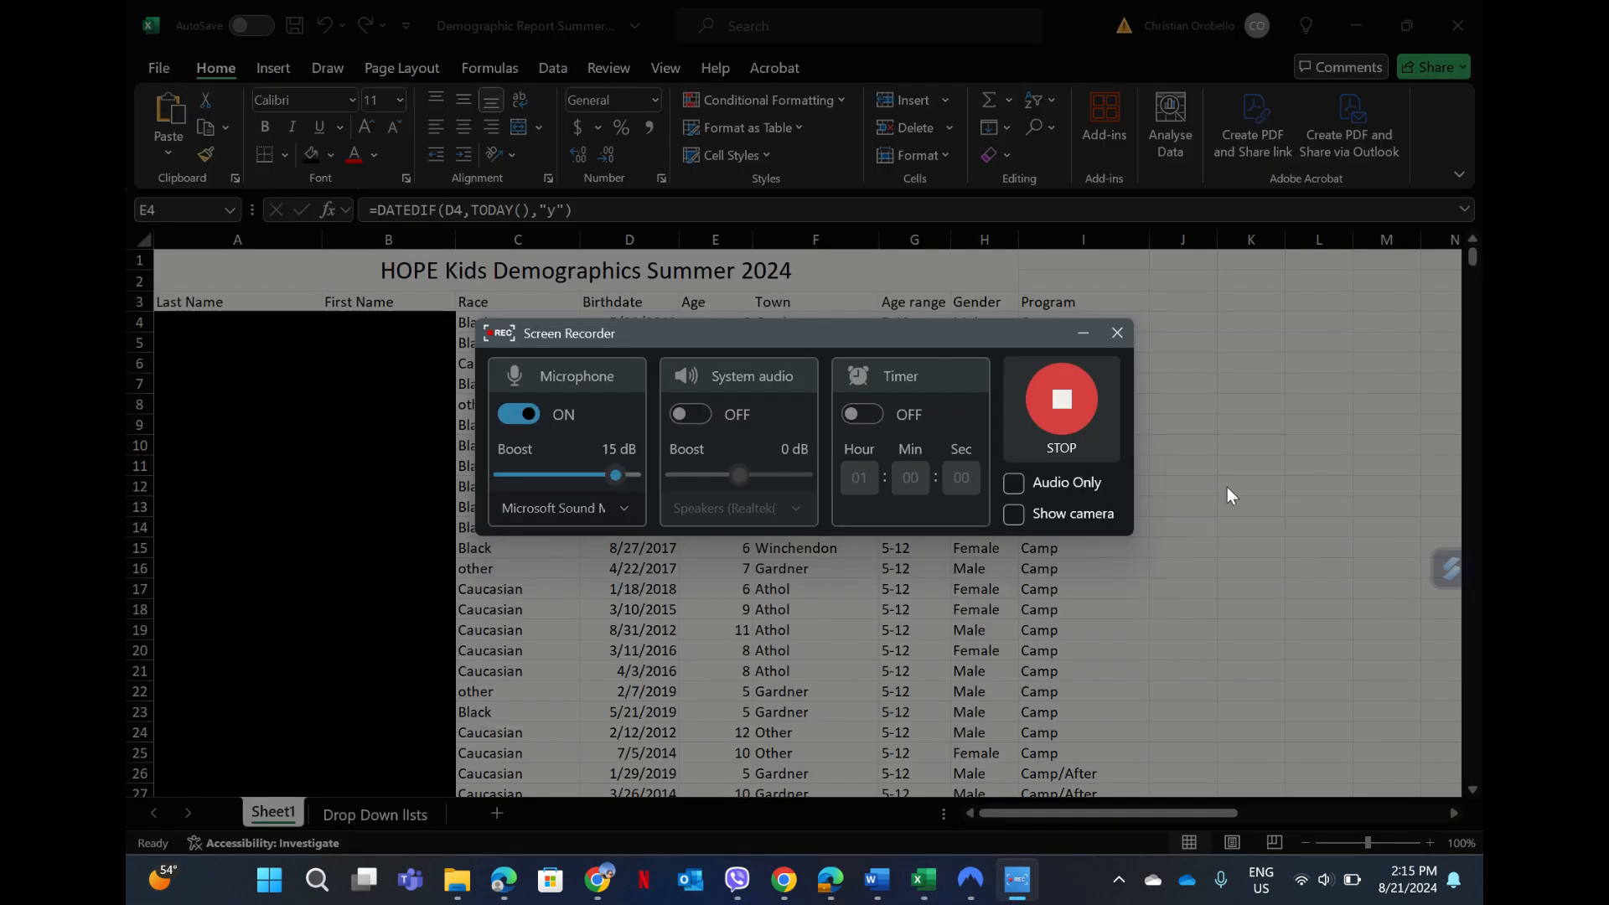